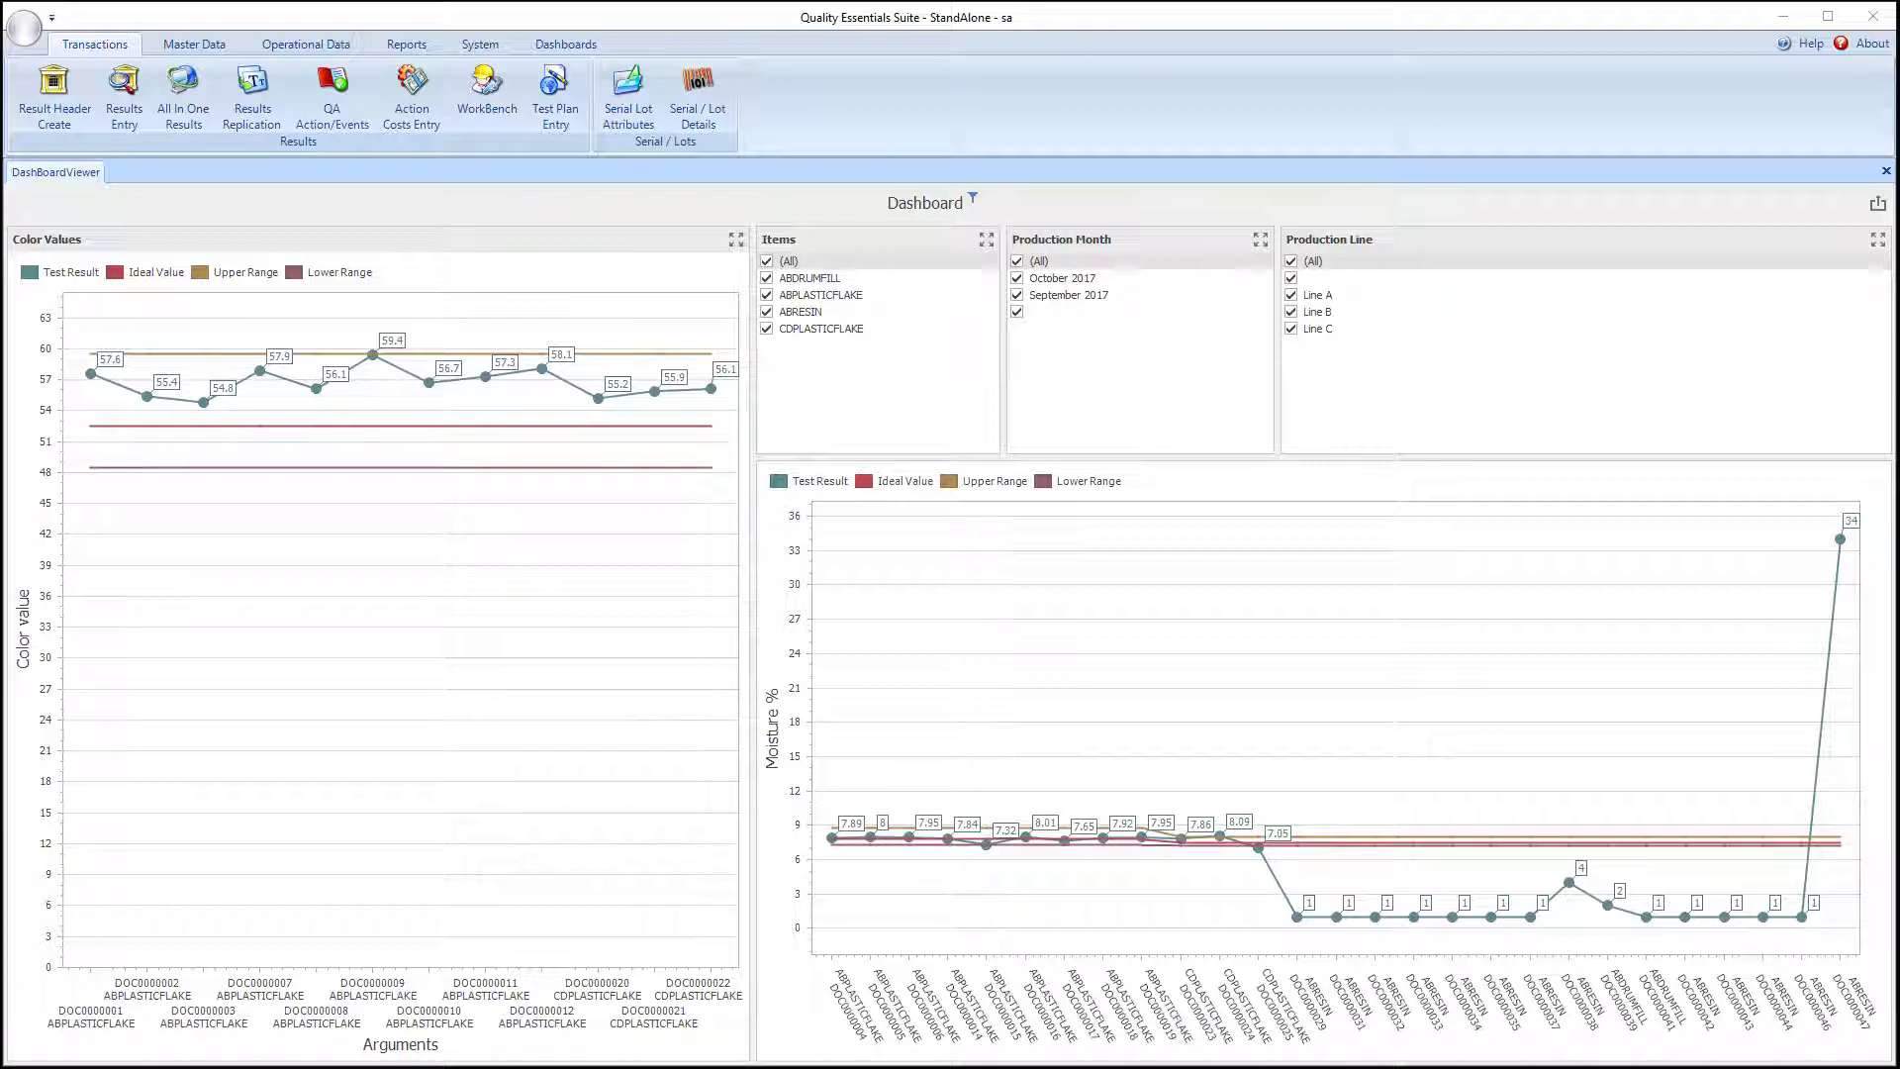
Step: Bring TextTypeTest.txt into view over the dashboard and examine its three records line by line
left_click_drag(1899, 445, 716, 335)
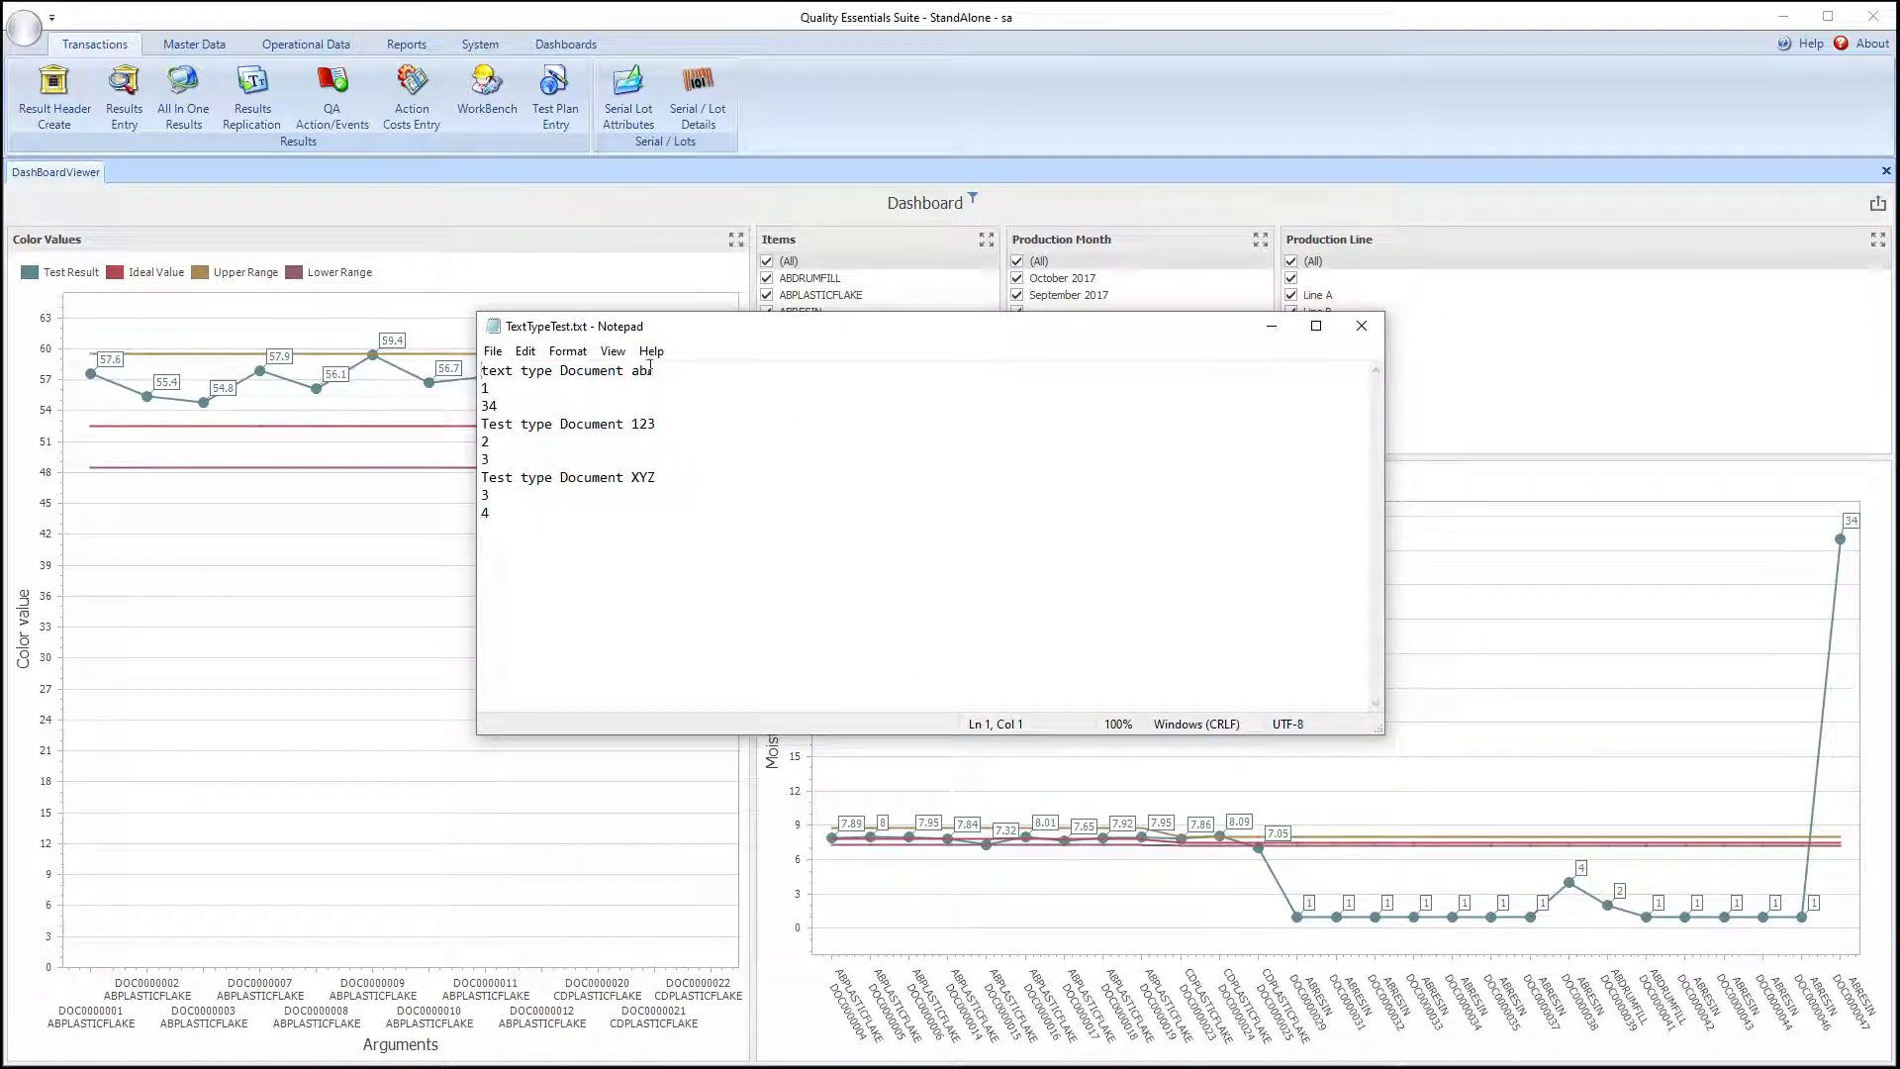
left_click_drag(503, 406, 470, 368)
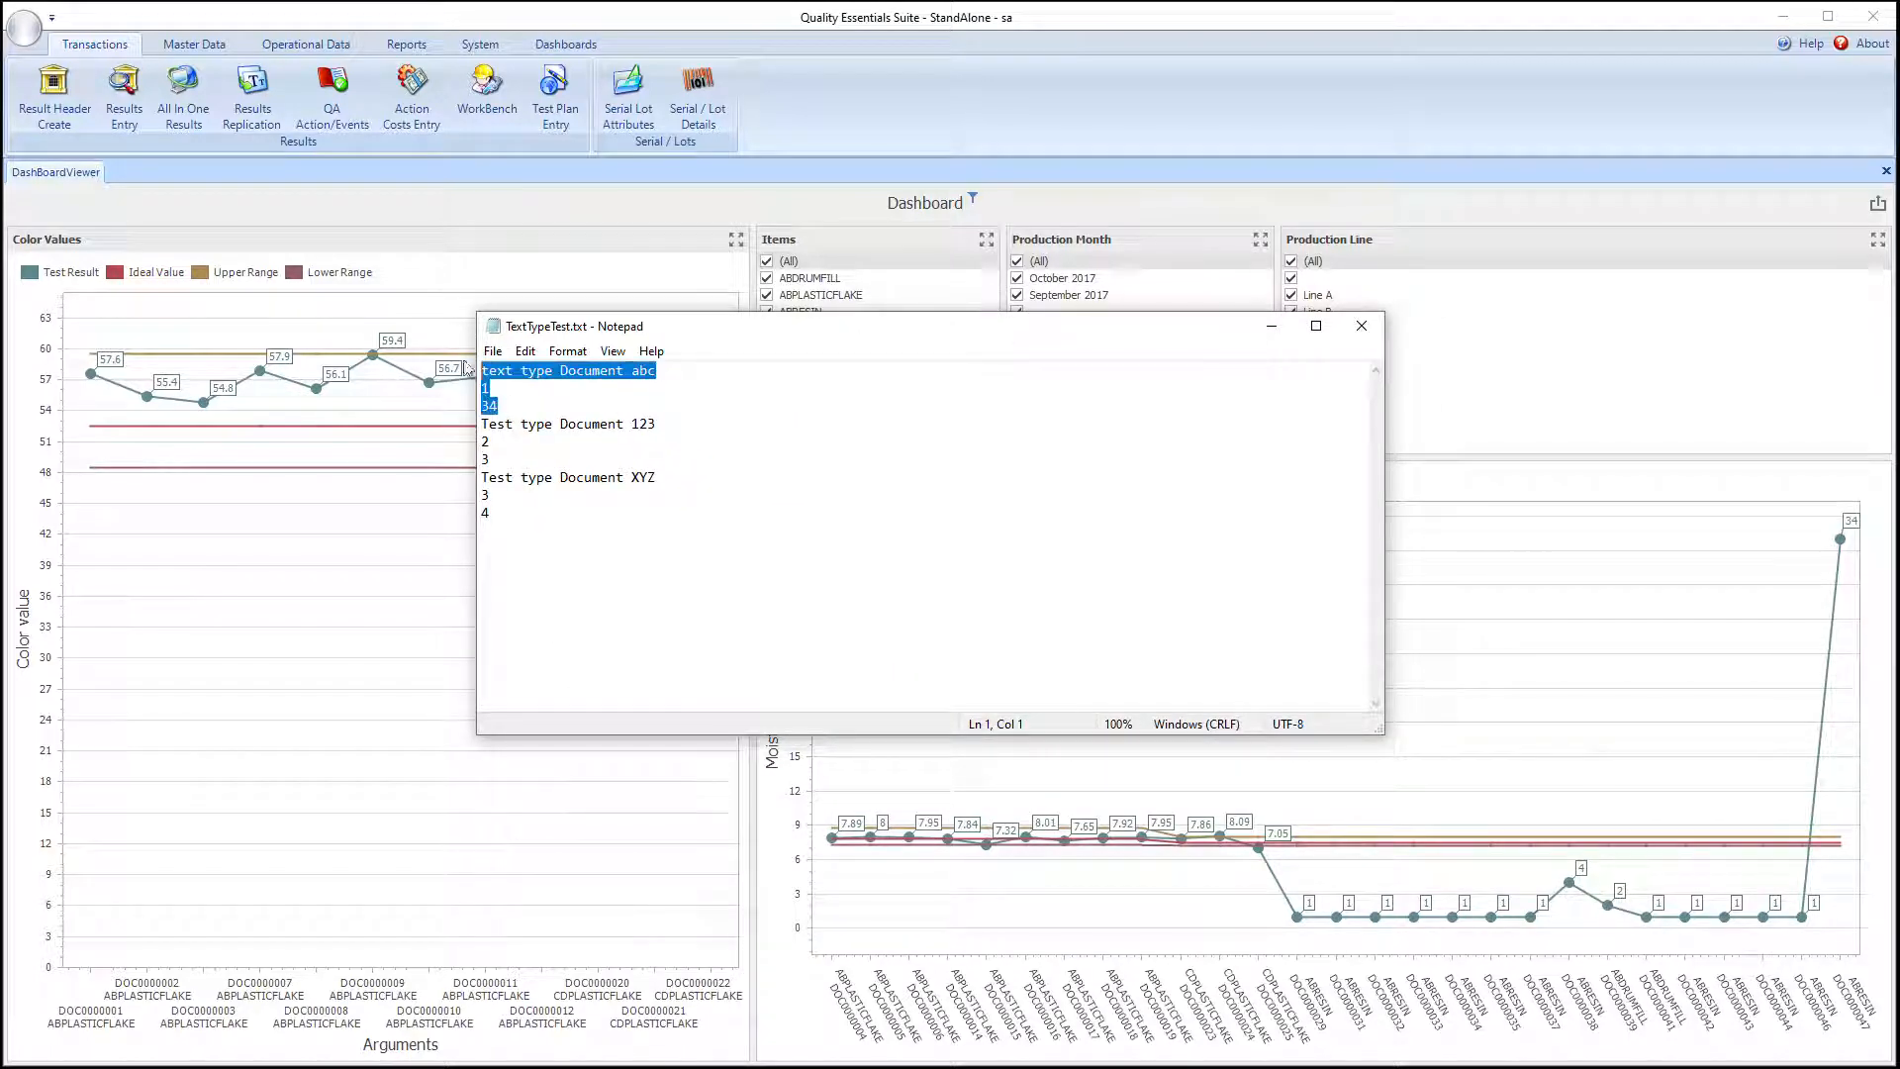
left_click_drag(506, 463, 479, 426)
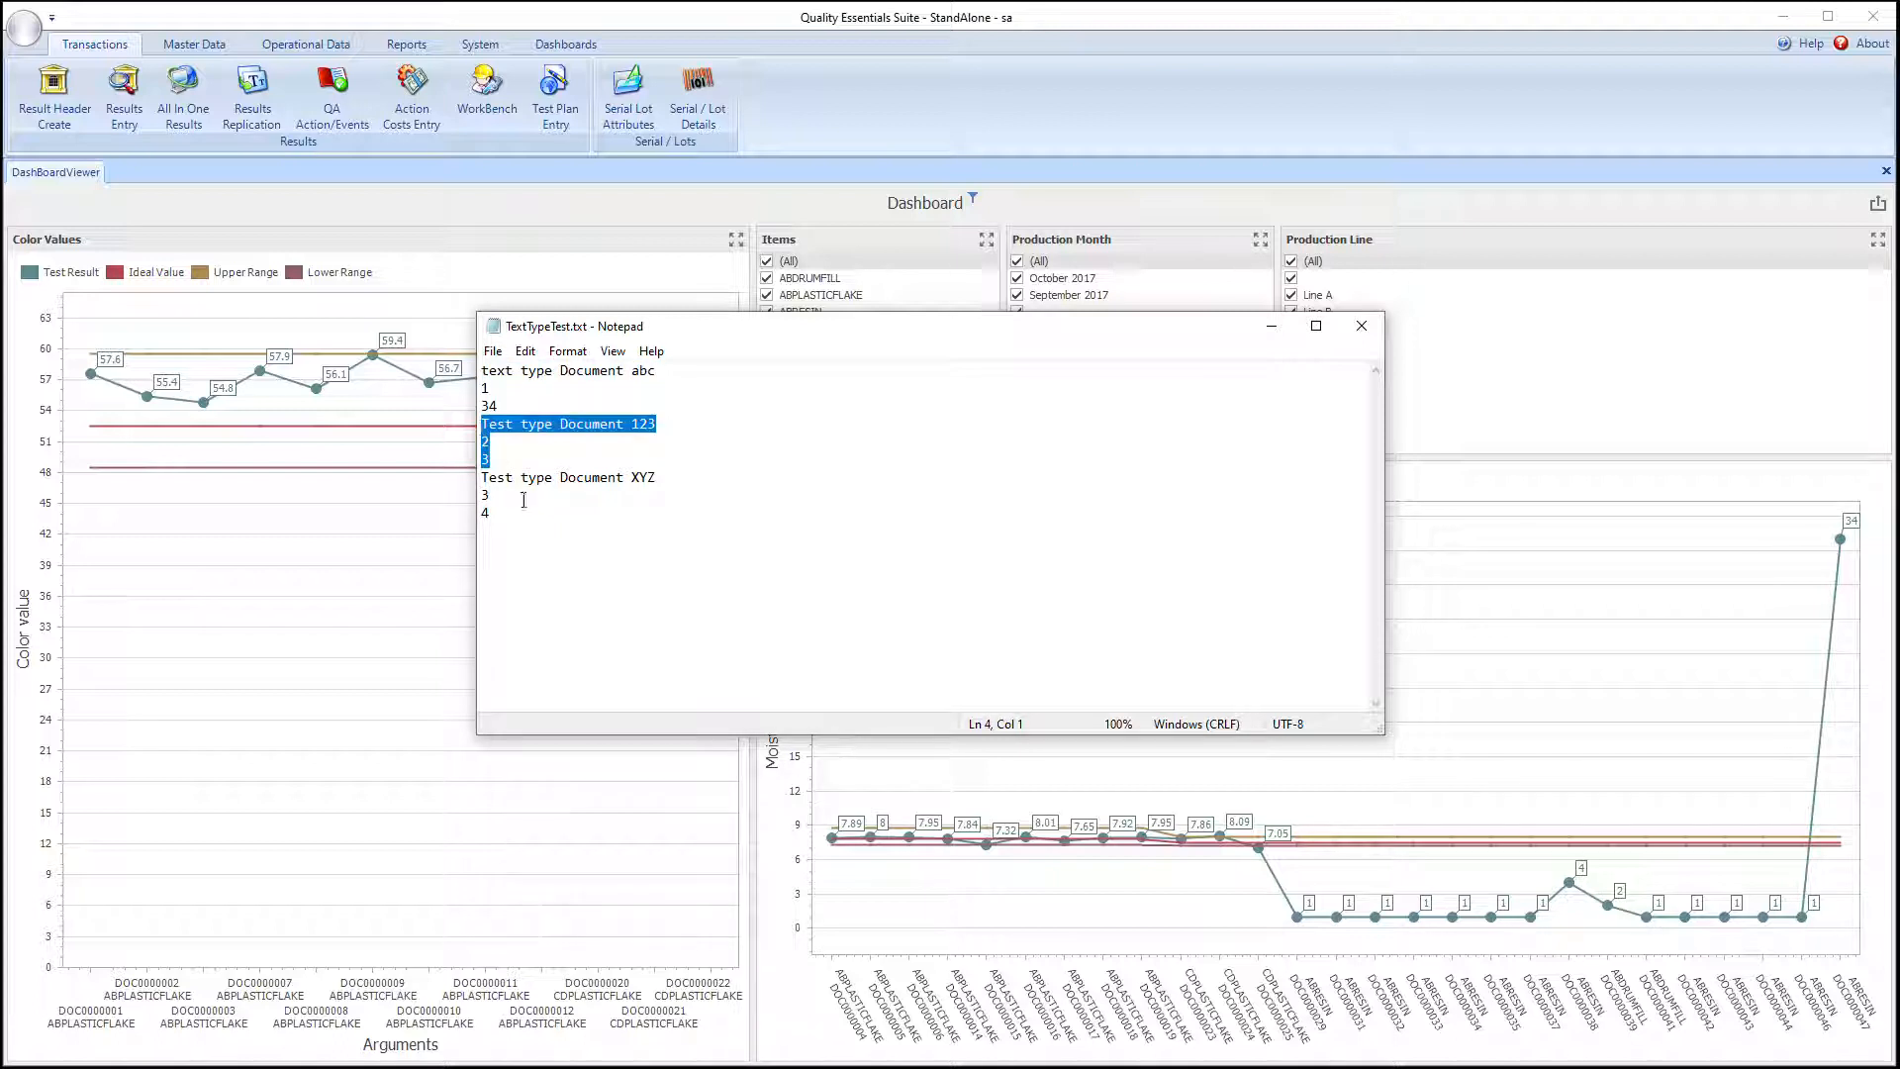
left_click_drag(519, 514, 468, 481)
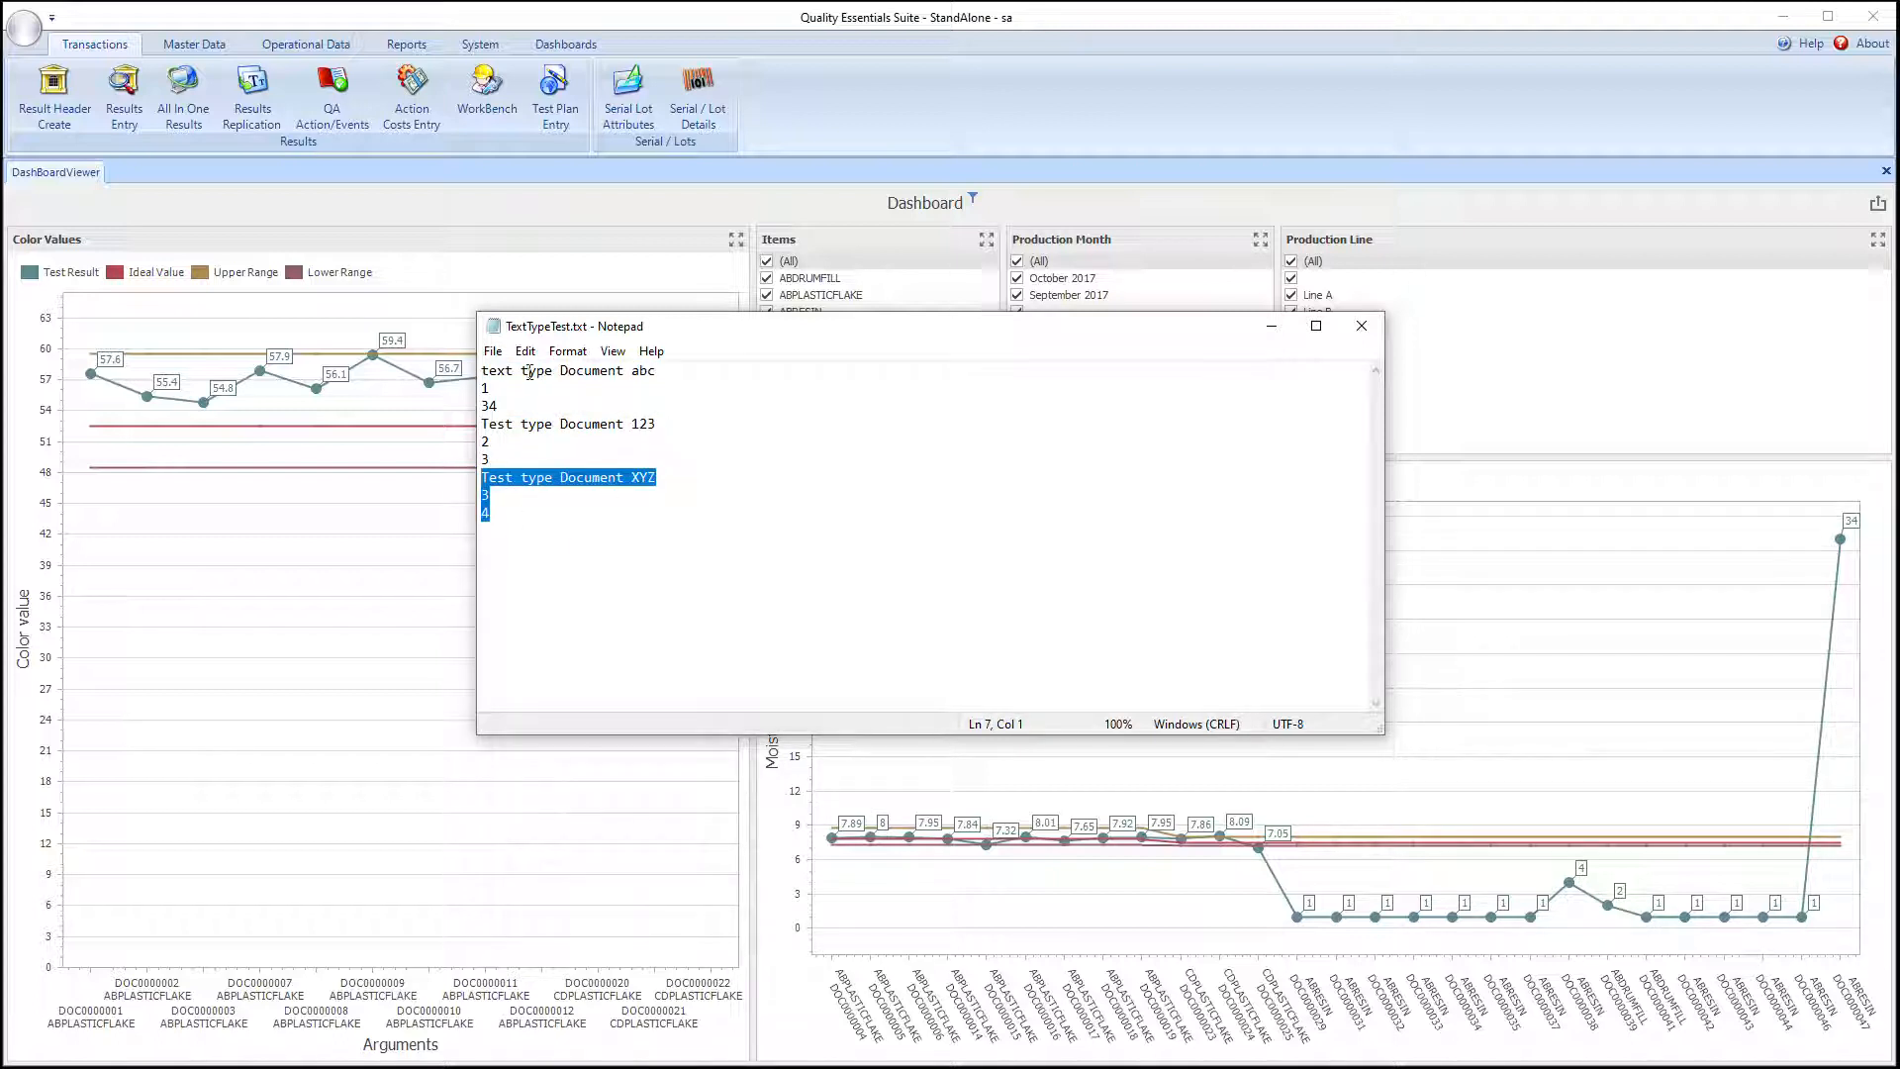
left_click_drag(485, 372, 666, 371)
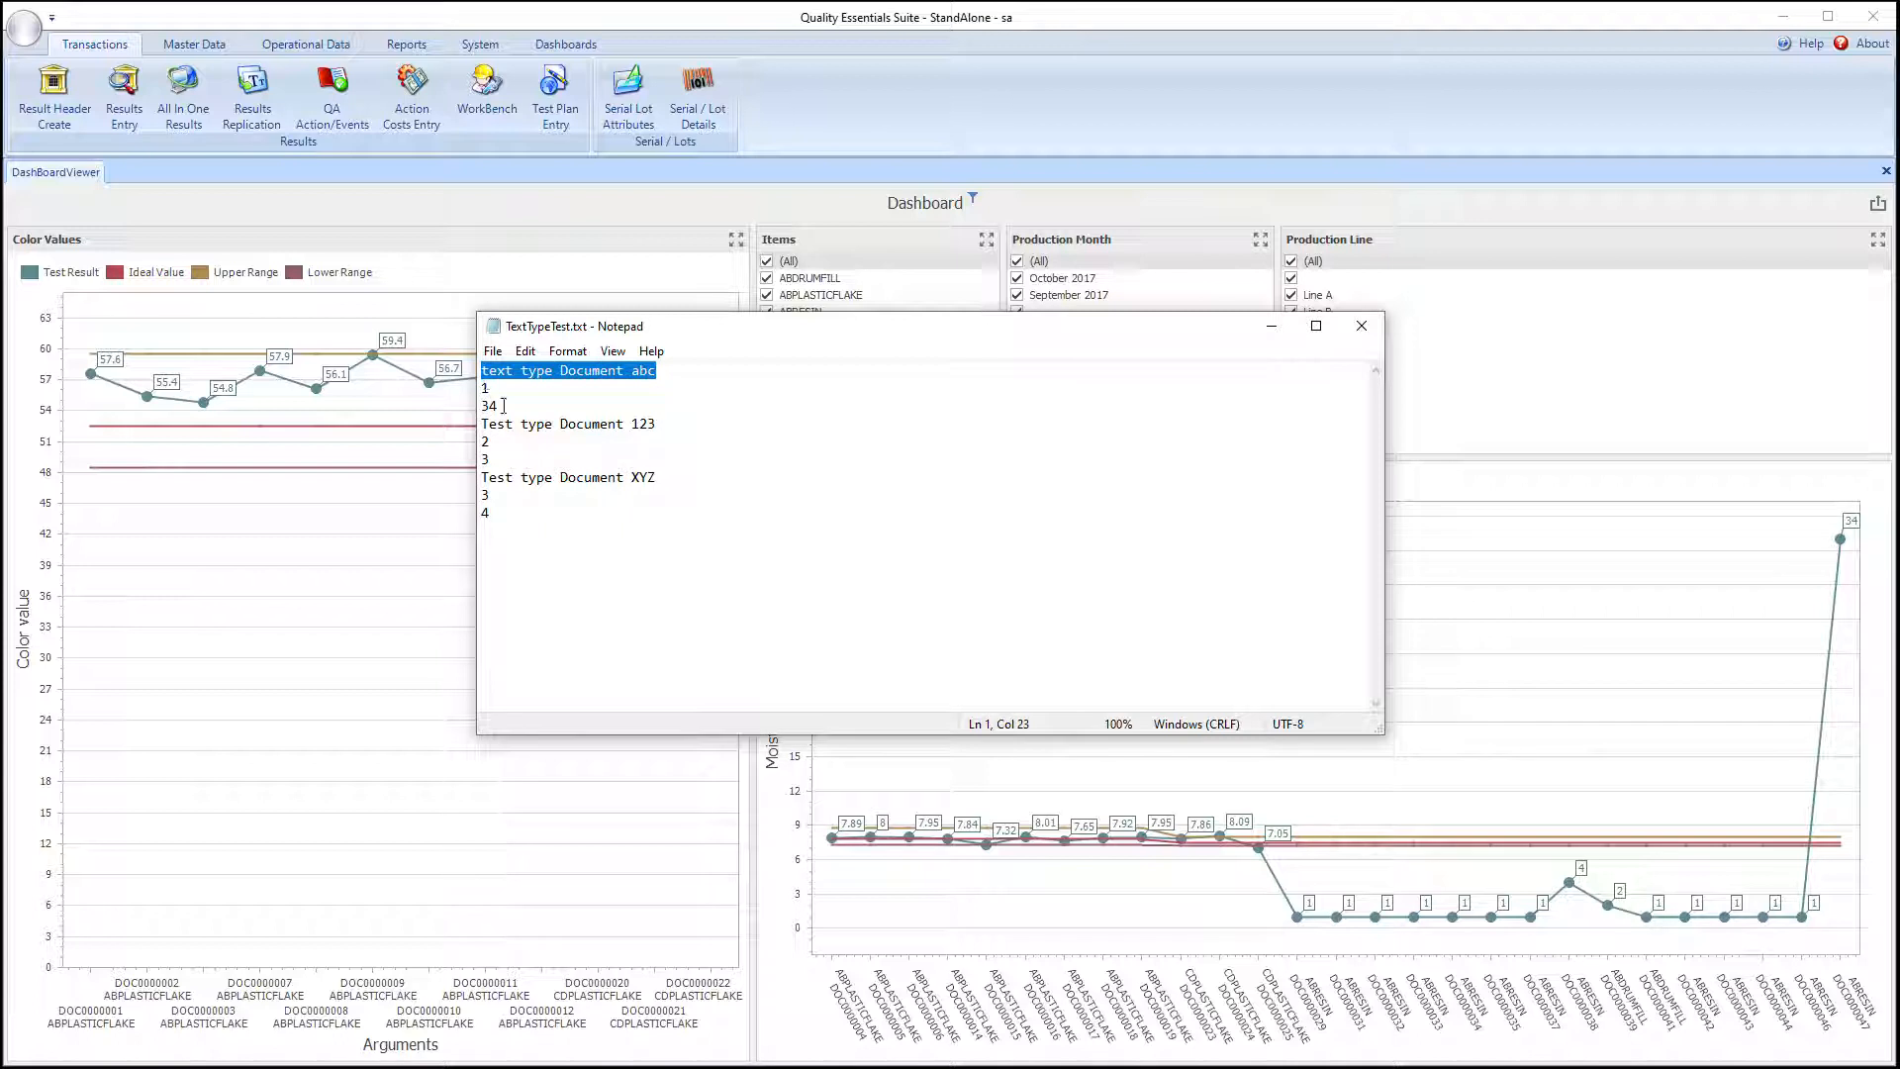
left_click_drag(491, 388, 469, 407)
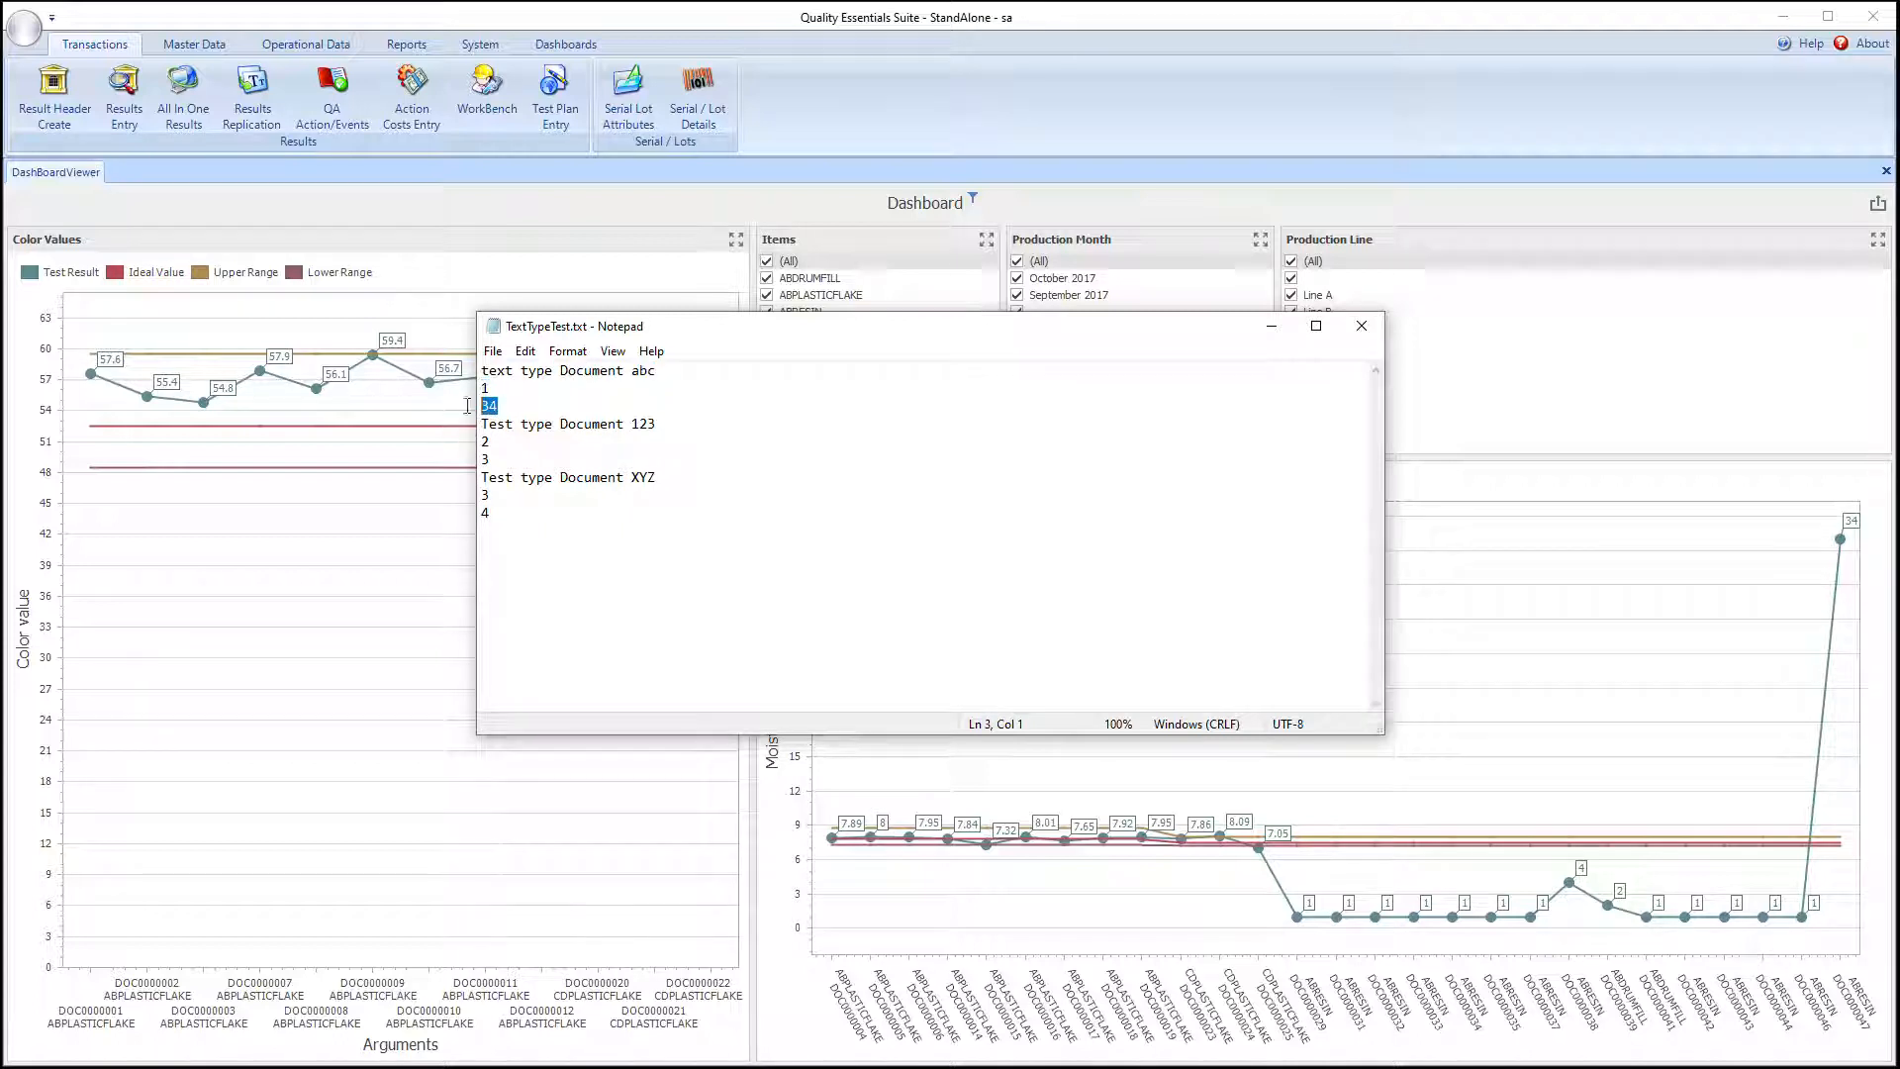
left_click_drag(657, 426, 650, 485)
left_click_drag(493, 500, 487, 521)
Step: Bring TextTypeTes2.txt and the five TestImport sample files into view over the dashboard
left_click_drag(1899, 391, 822, 414)
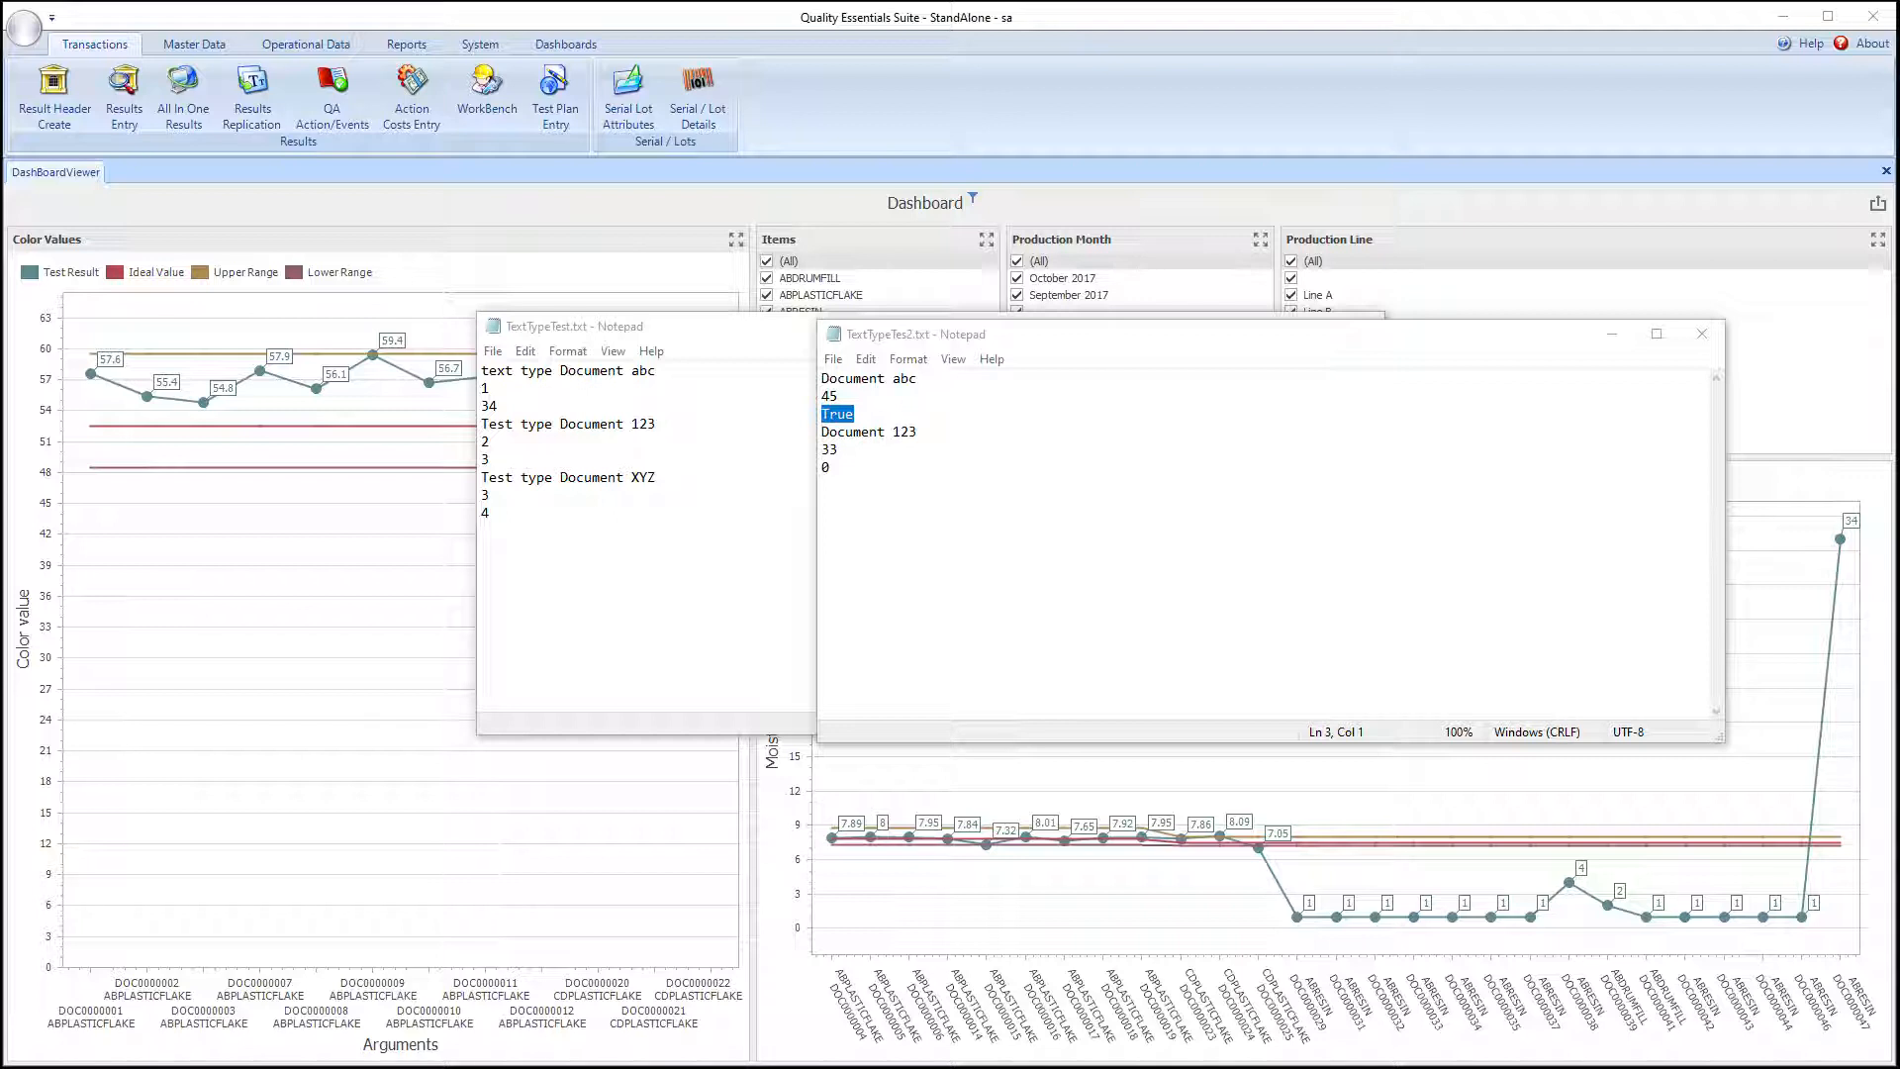
left_click_drag(1899, 631, 393, 366)
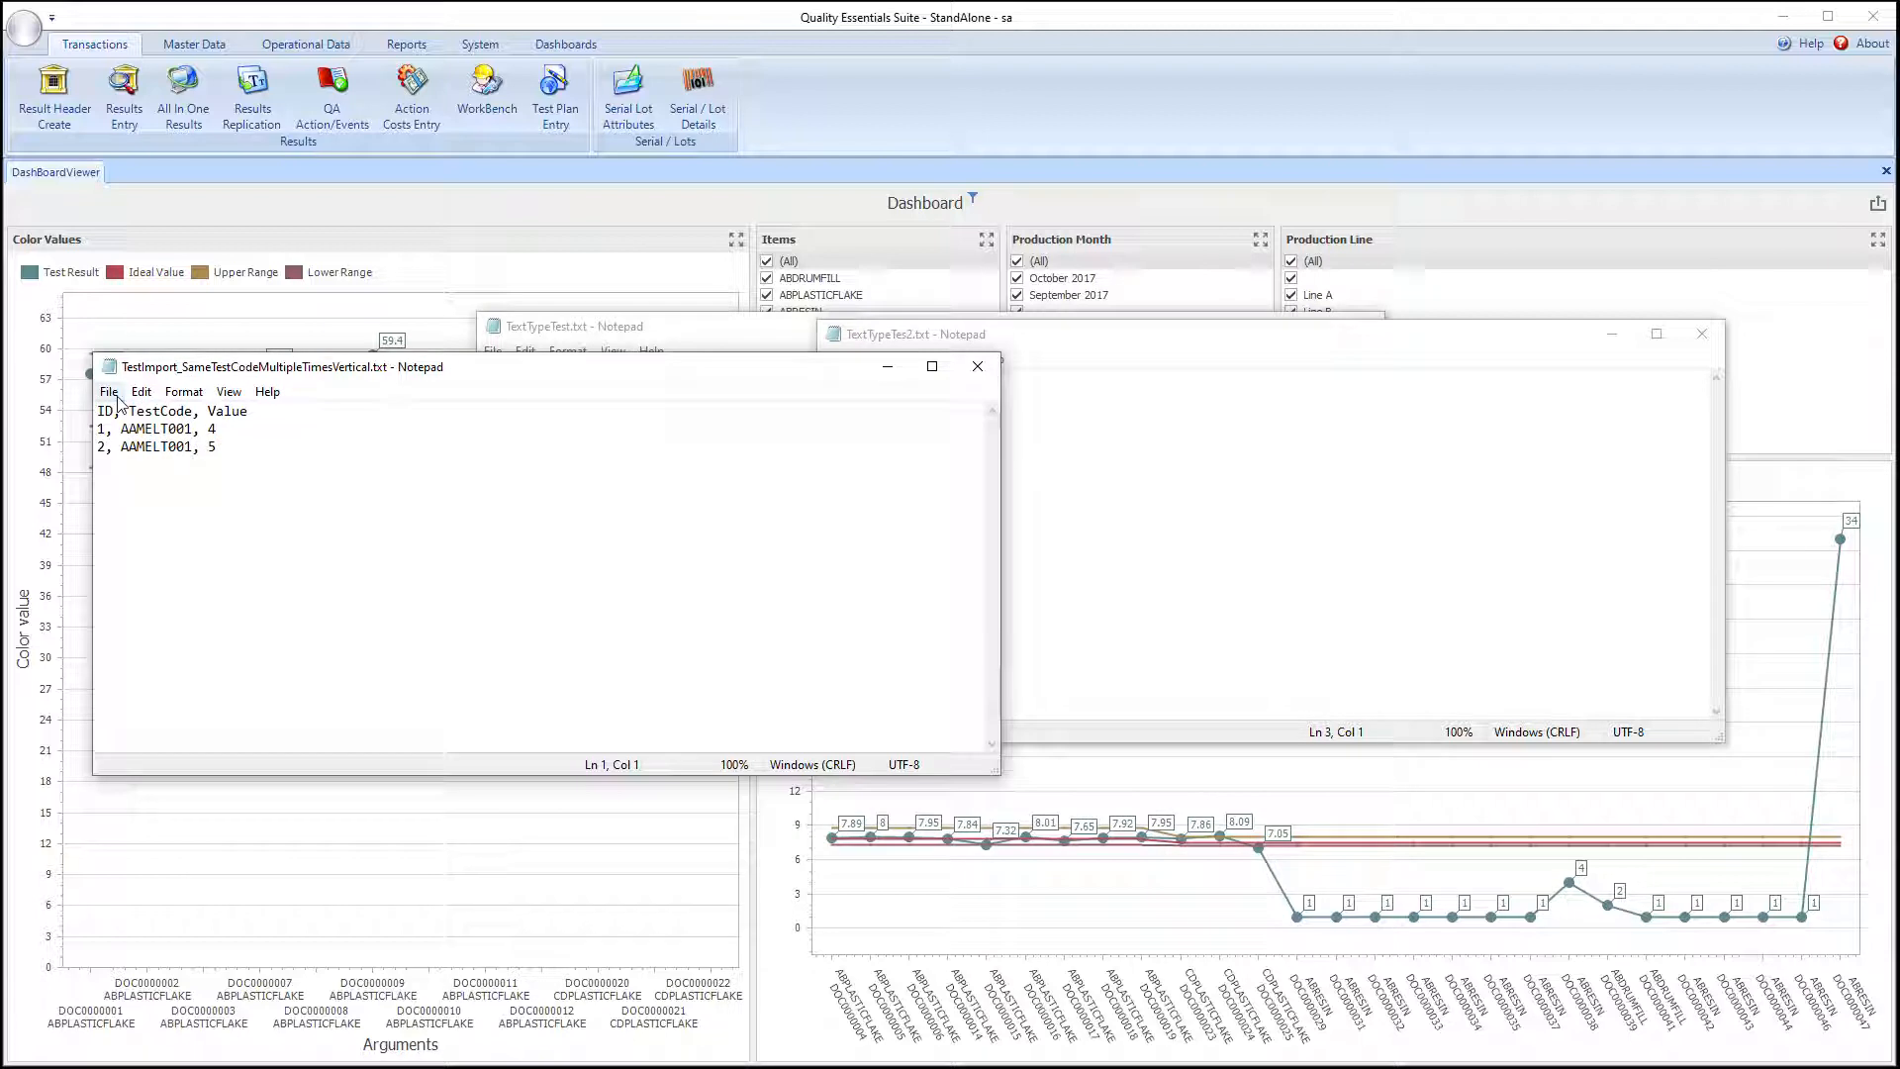
left_click_drag(1897, 546, 596, 382)
left_click_drag(1899, 574, 801, 392)
left_click_drag(1899, 554, 1021, 391)
left_click_drag(1899, 430, 992, 535)
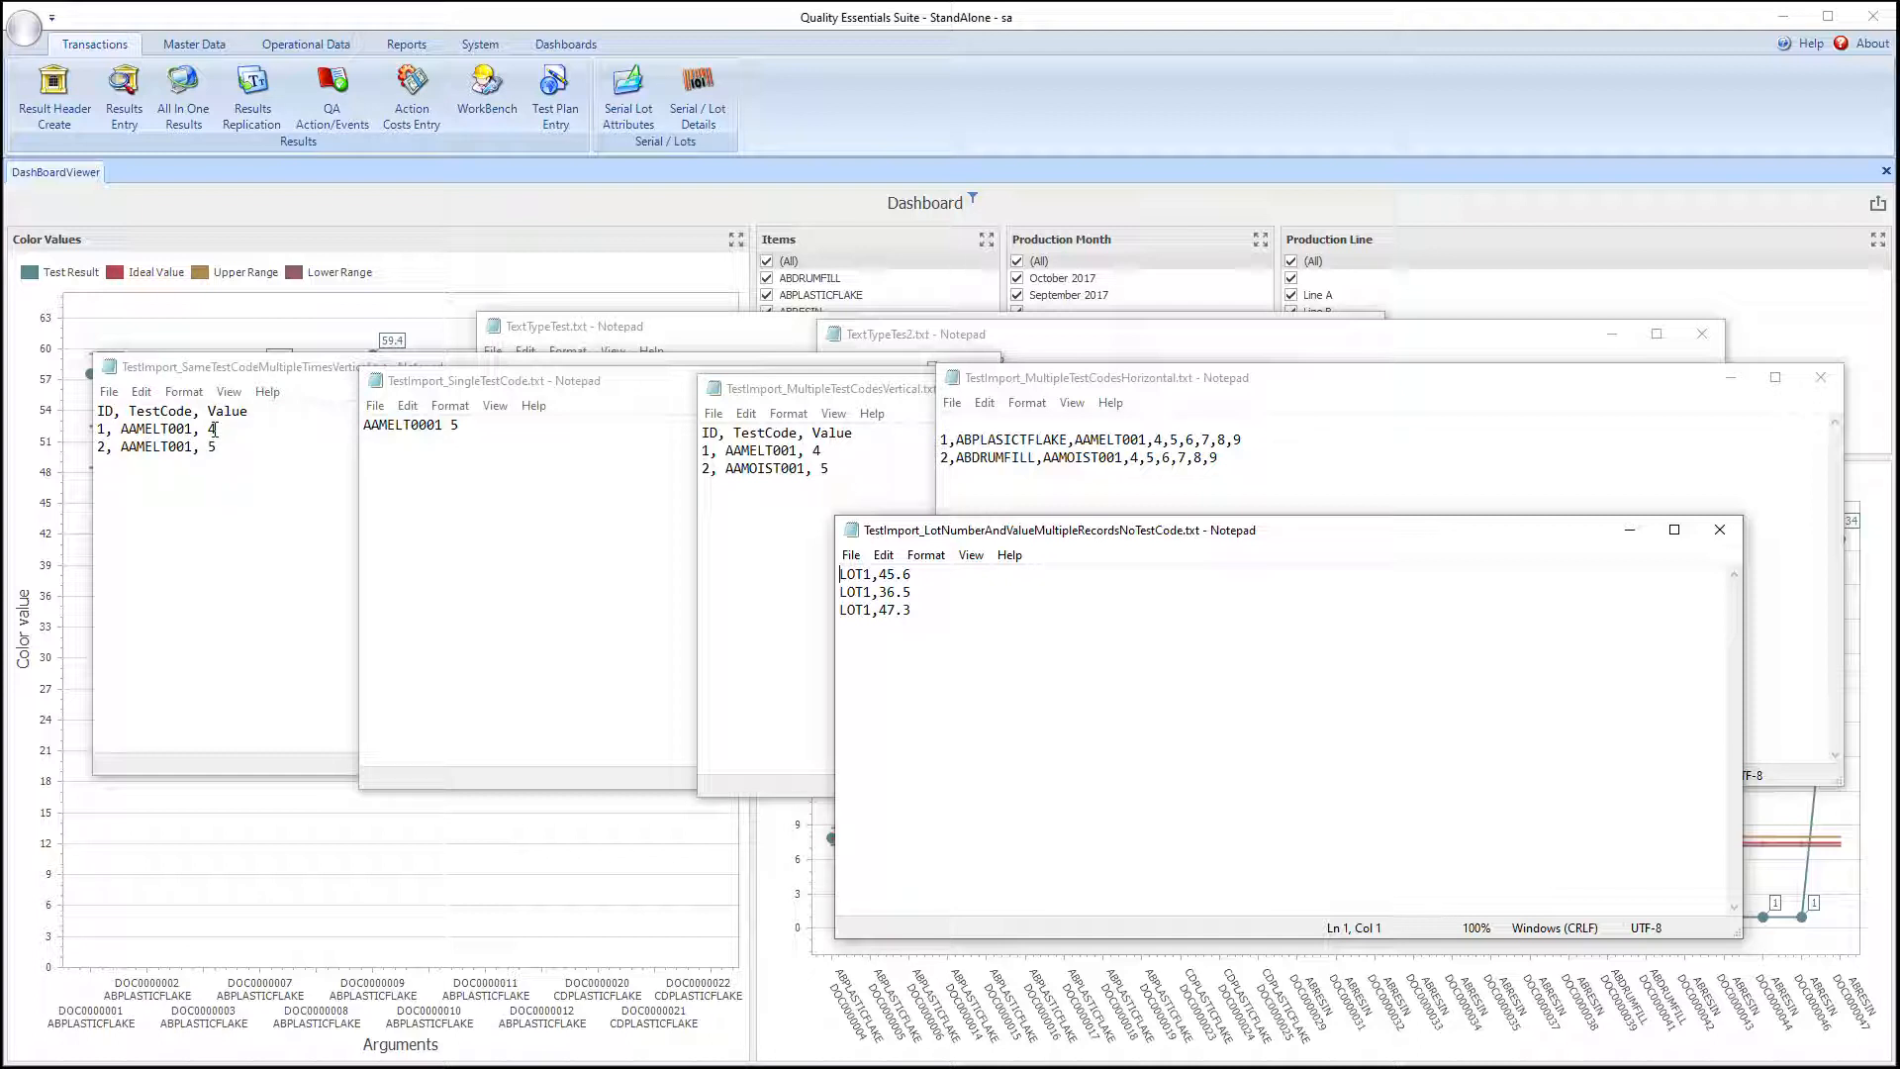
Step: Review TestImport_SingleTestCode.txt and TestImport_SameTestCodeMultipleTimesVertical.txt, and close both files
left_click(441, 382)
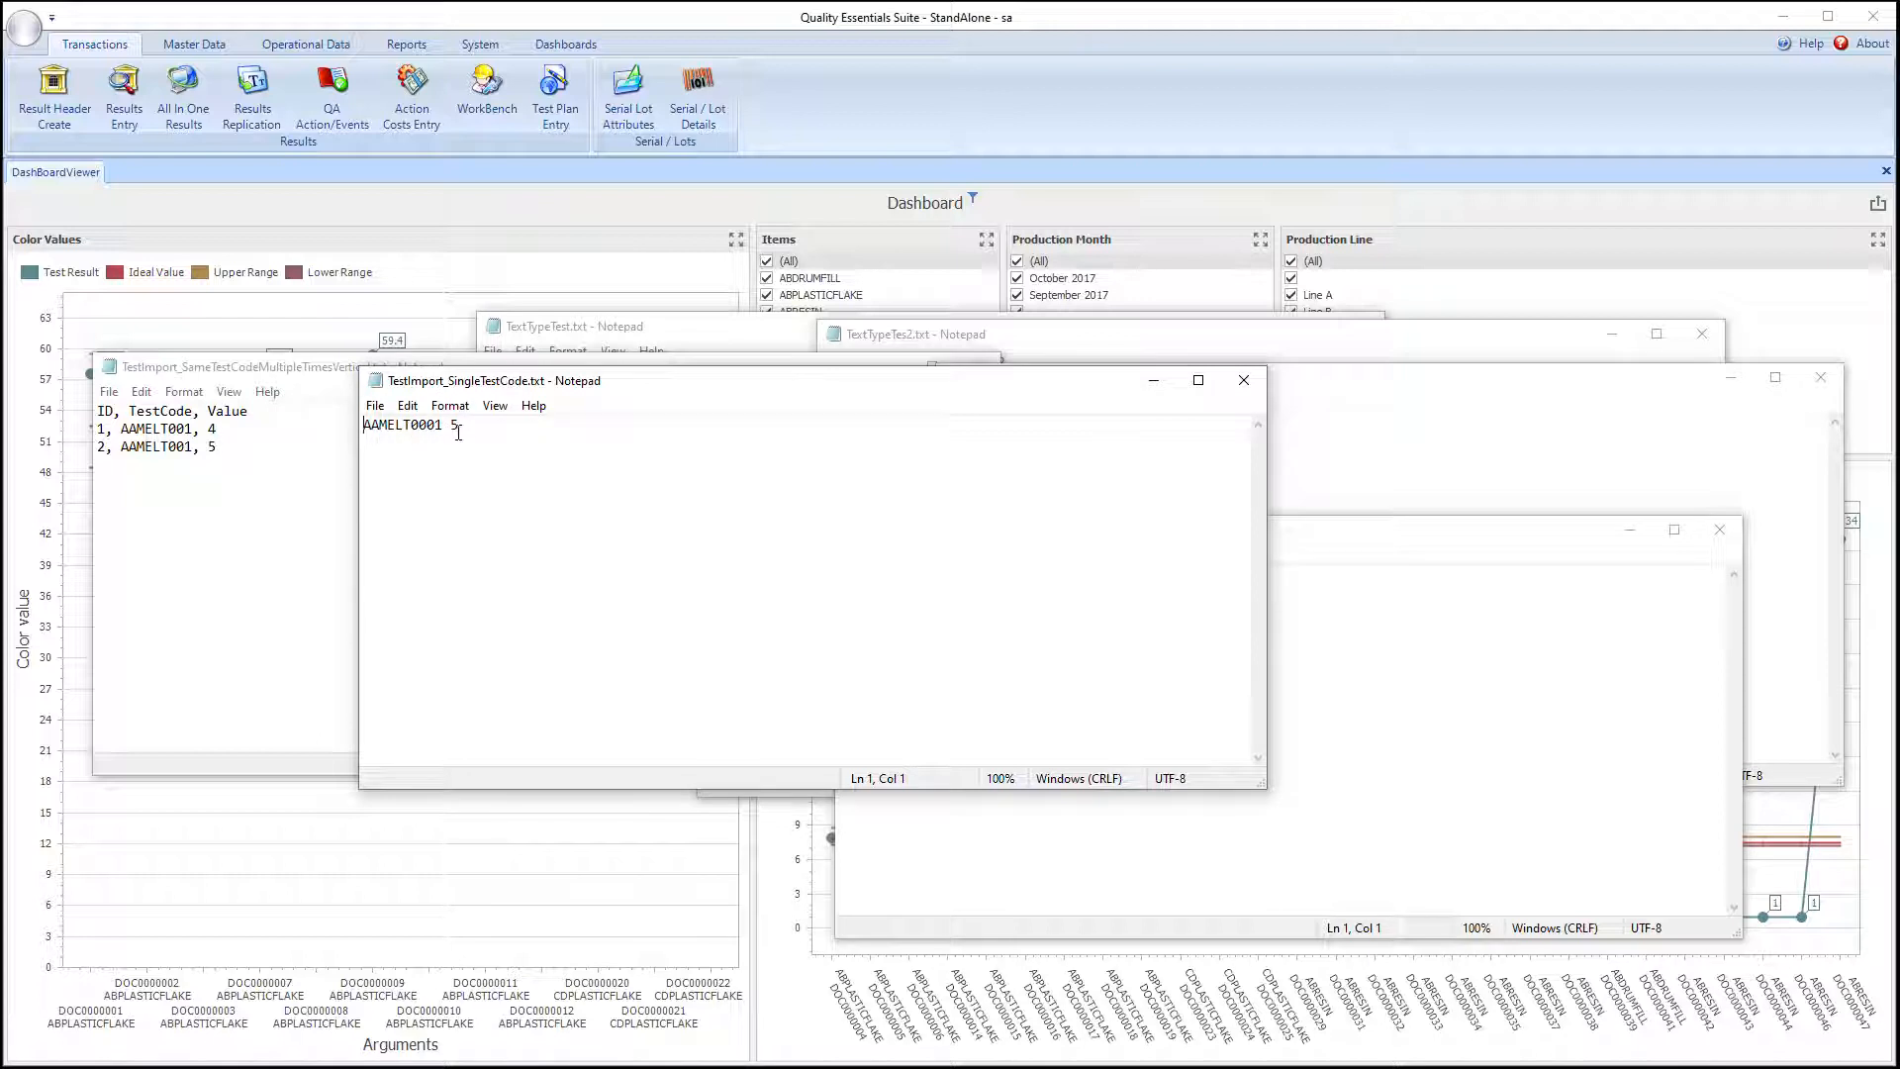
left_click_drag(363, 428, 454, 426)
double_click(455, 425)
left_click(1244, 380)
left_click(325, 374)
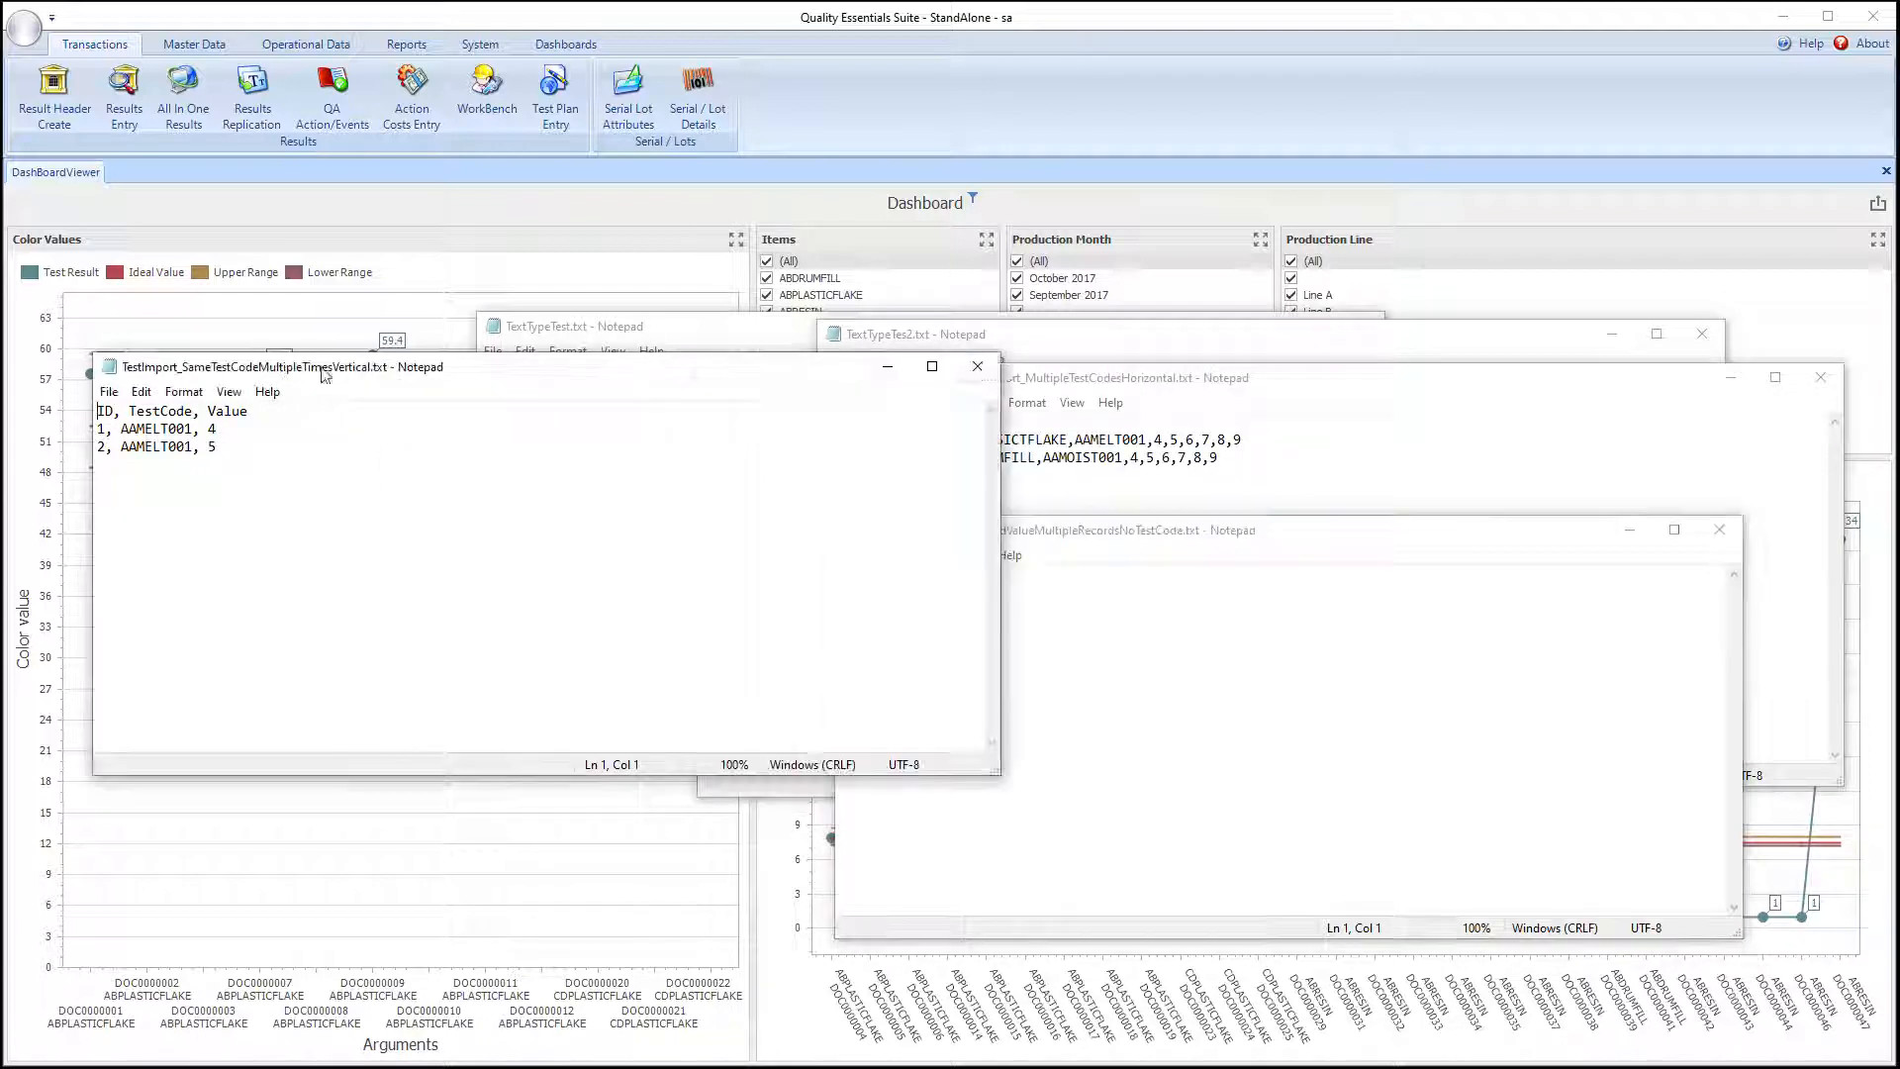
left_click(977, 366)
Step: Examine the item, test code and series of values in TestImport_MultipleTestCodesHorizontal.txt, and close the file
left_click_drag(1025, 385, 412, 387)
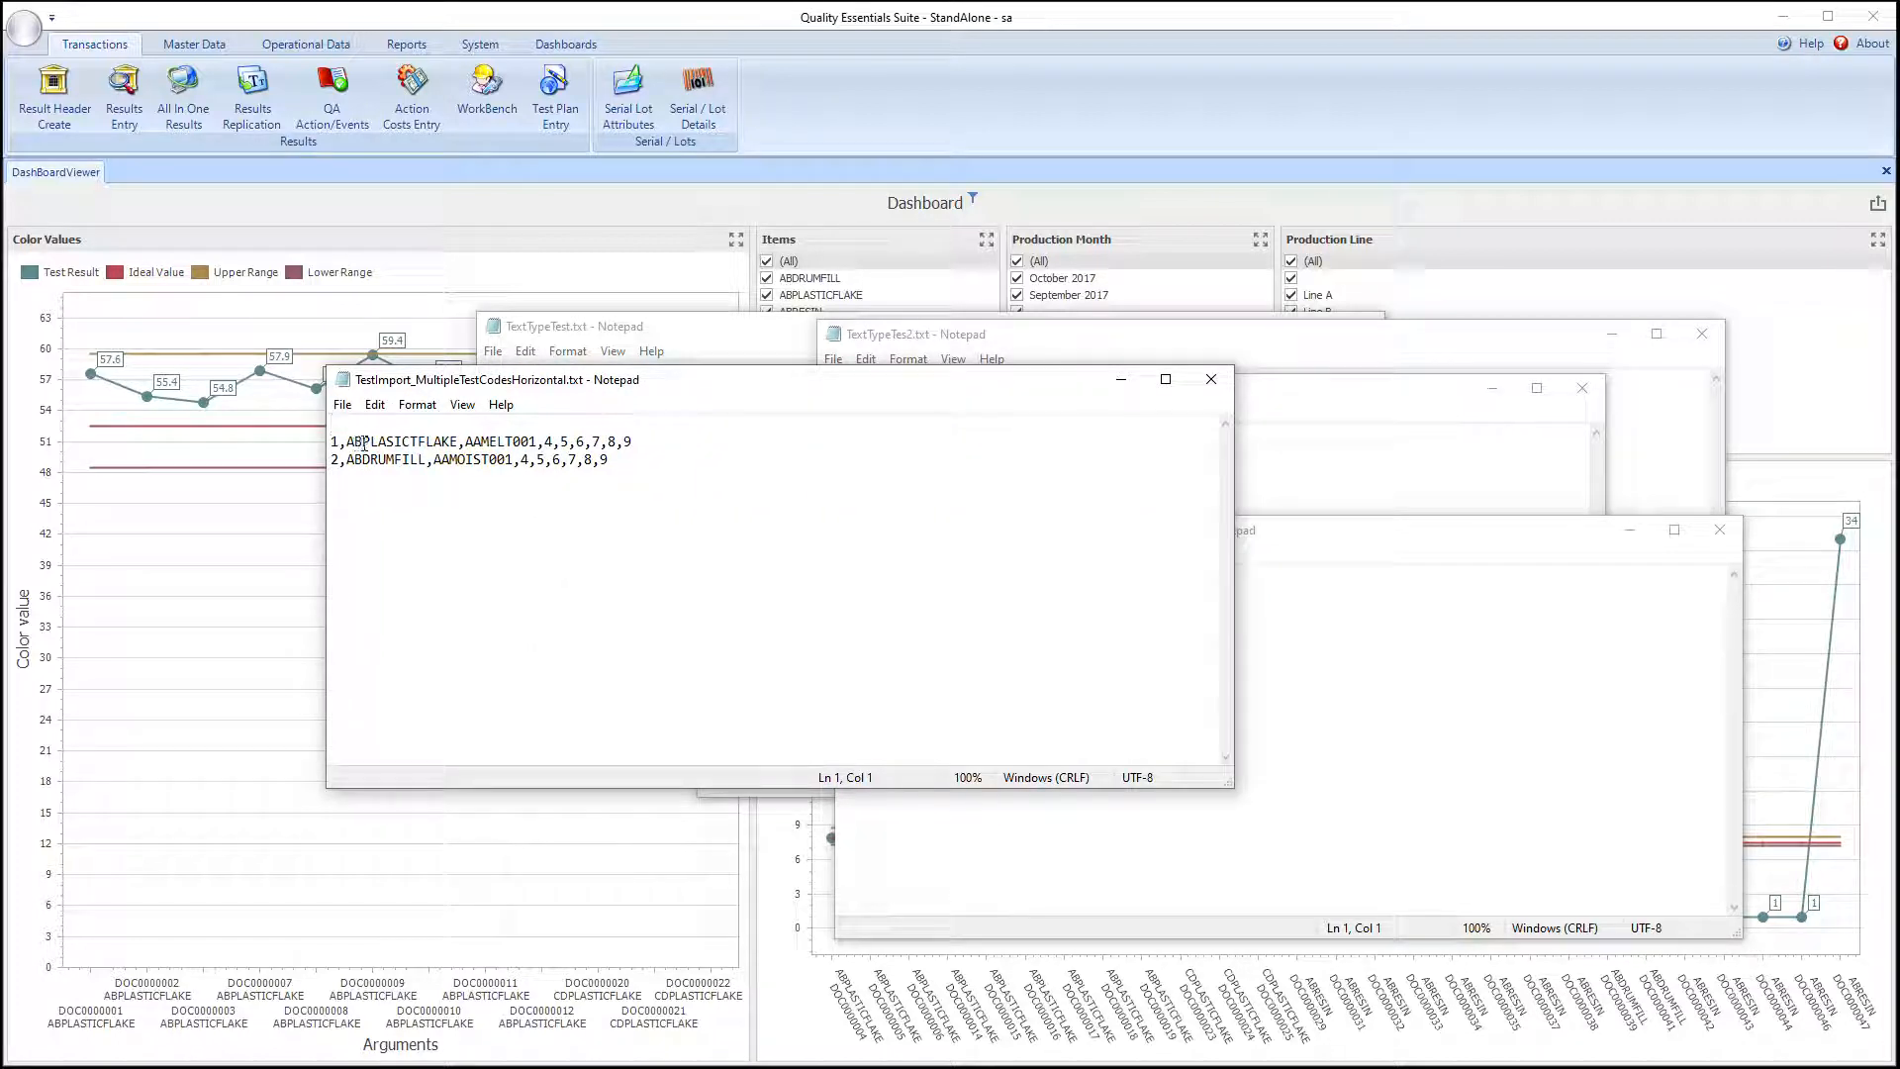
triple_click(358, 443)
left_click(374, 451)
left_click_drag(542, 441, 640, 443)
left_click(541, 447)
left_click_drag(544, 446, 634, 446)
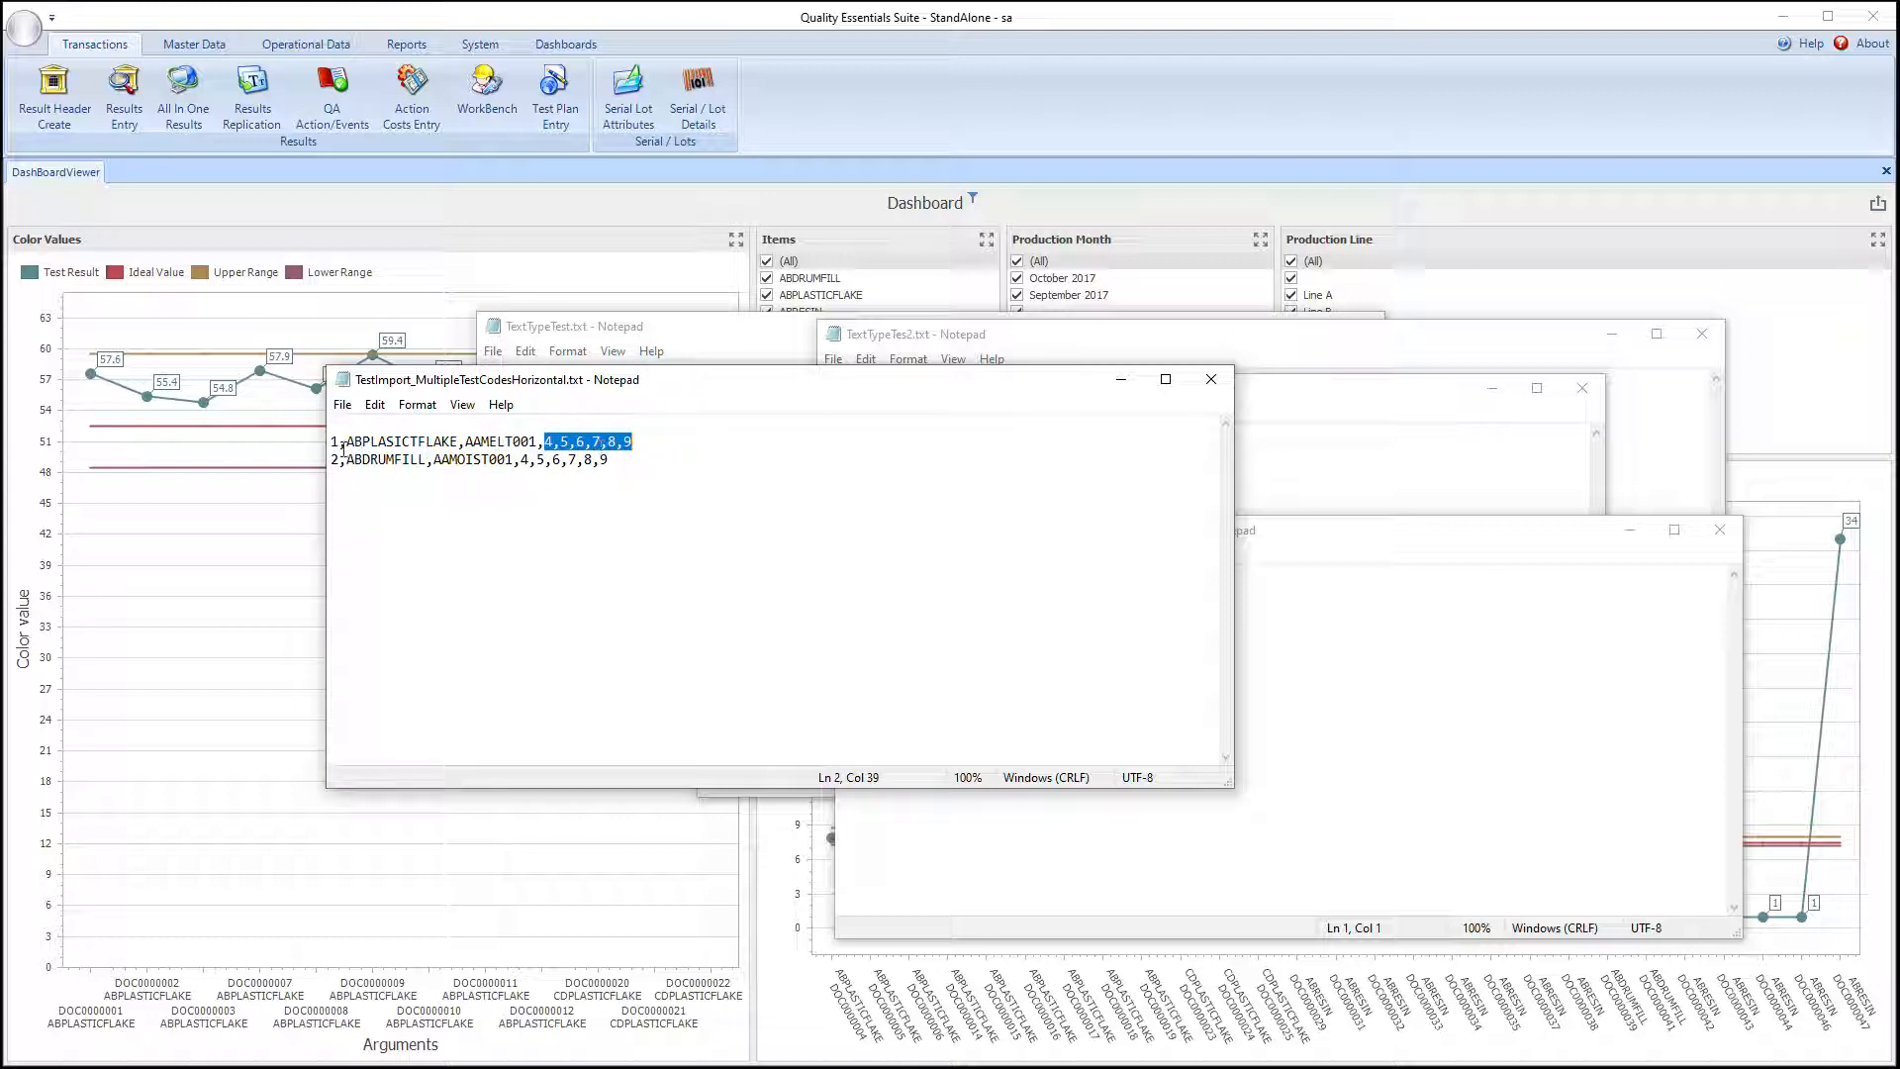
left_click(543, 446)
left_click_drag(543, 446, 634, 445)
left_click(1225, 391)
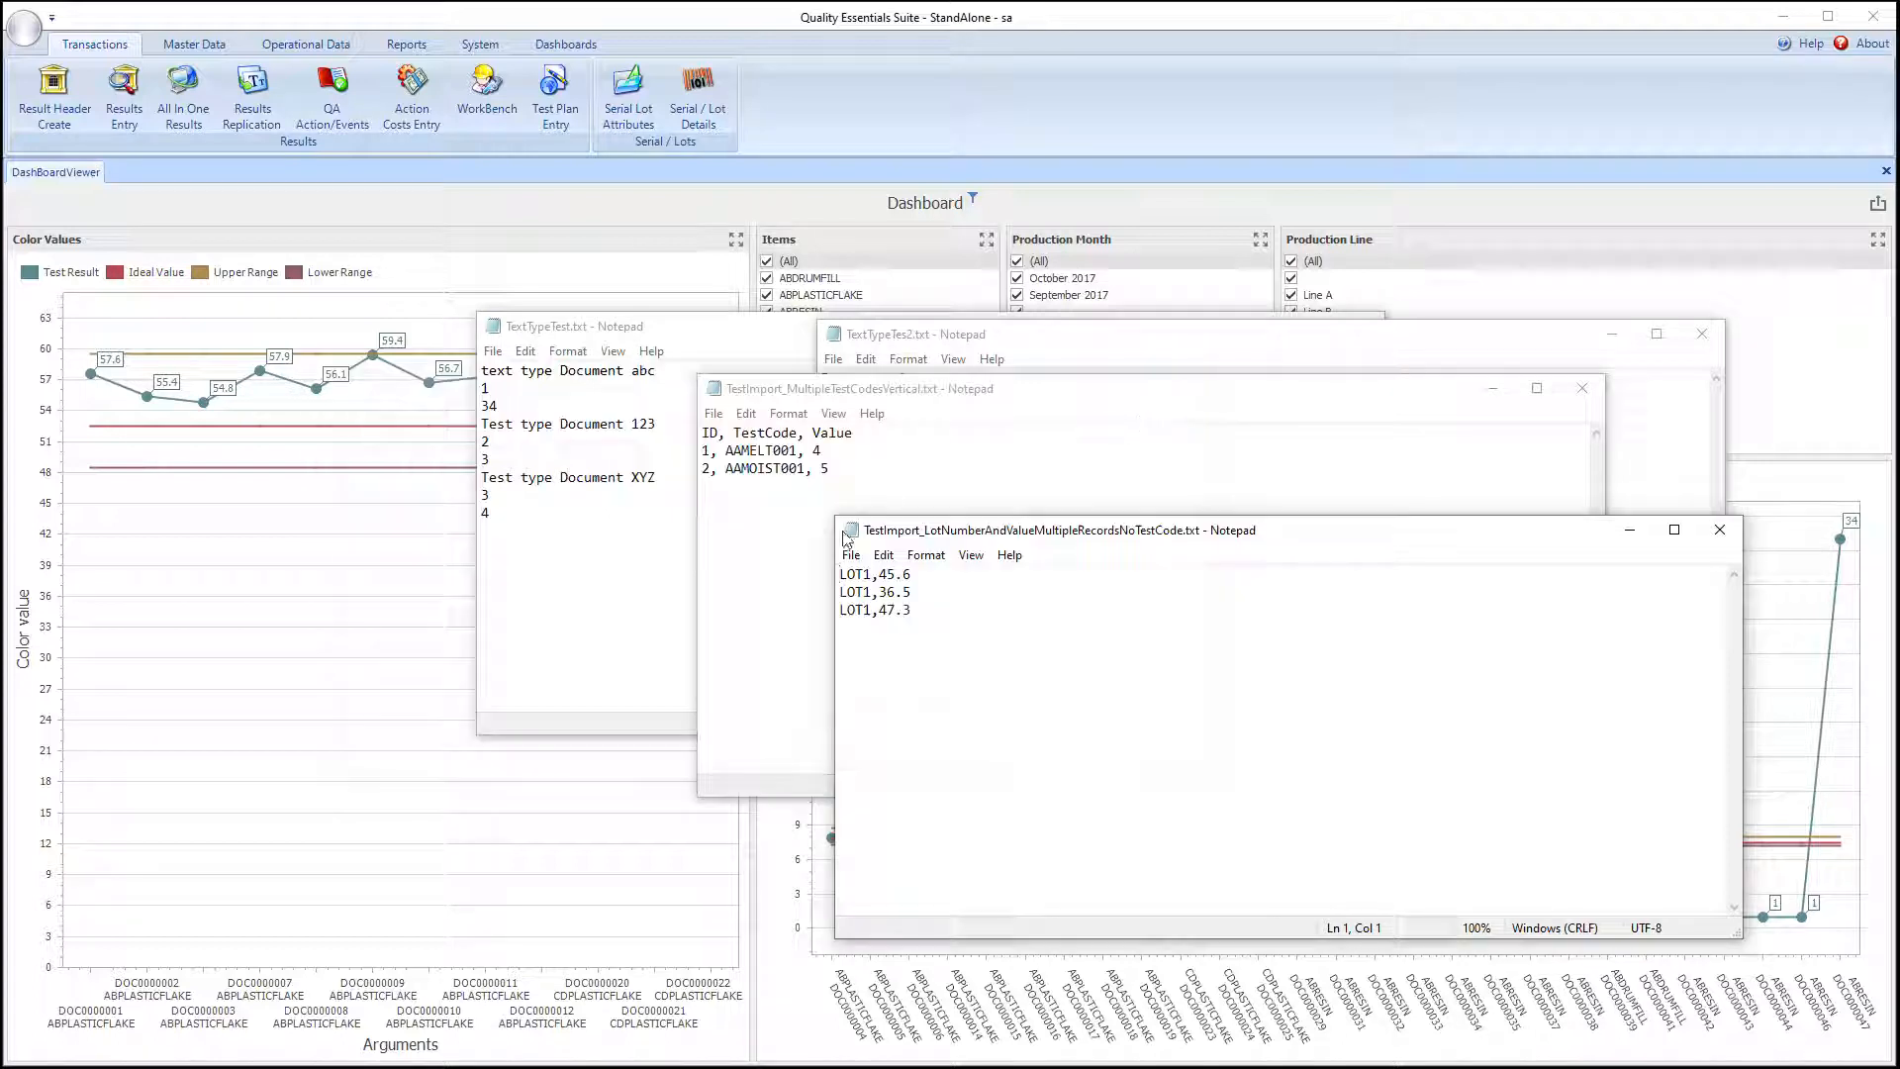
Step: Examine the lot number and value records in TestImport_LotNumberAndValueMultipleRecordsNoTestCode.txt, and close the file
left_click_drag(840, 574, 912, 593)
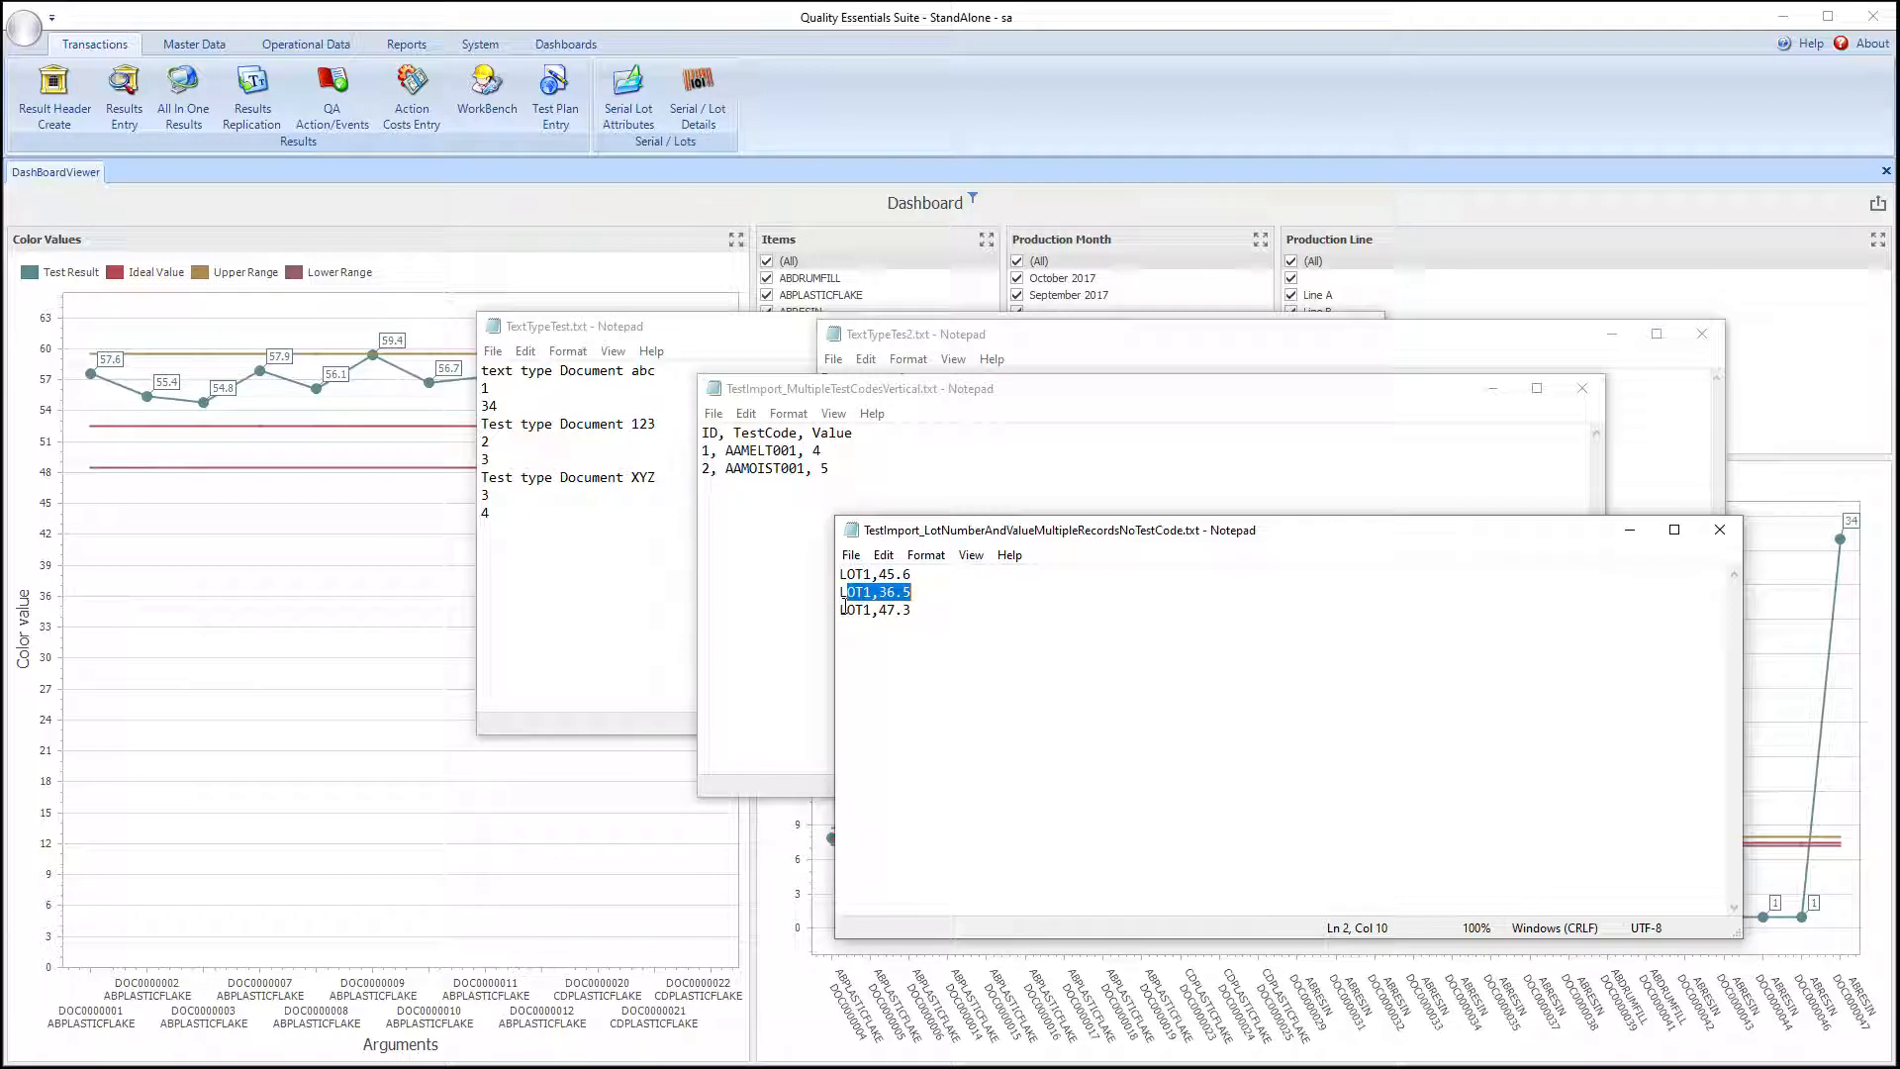
left_click(829, 608)
left_click(1676, 663)
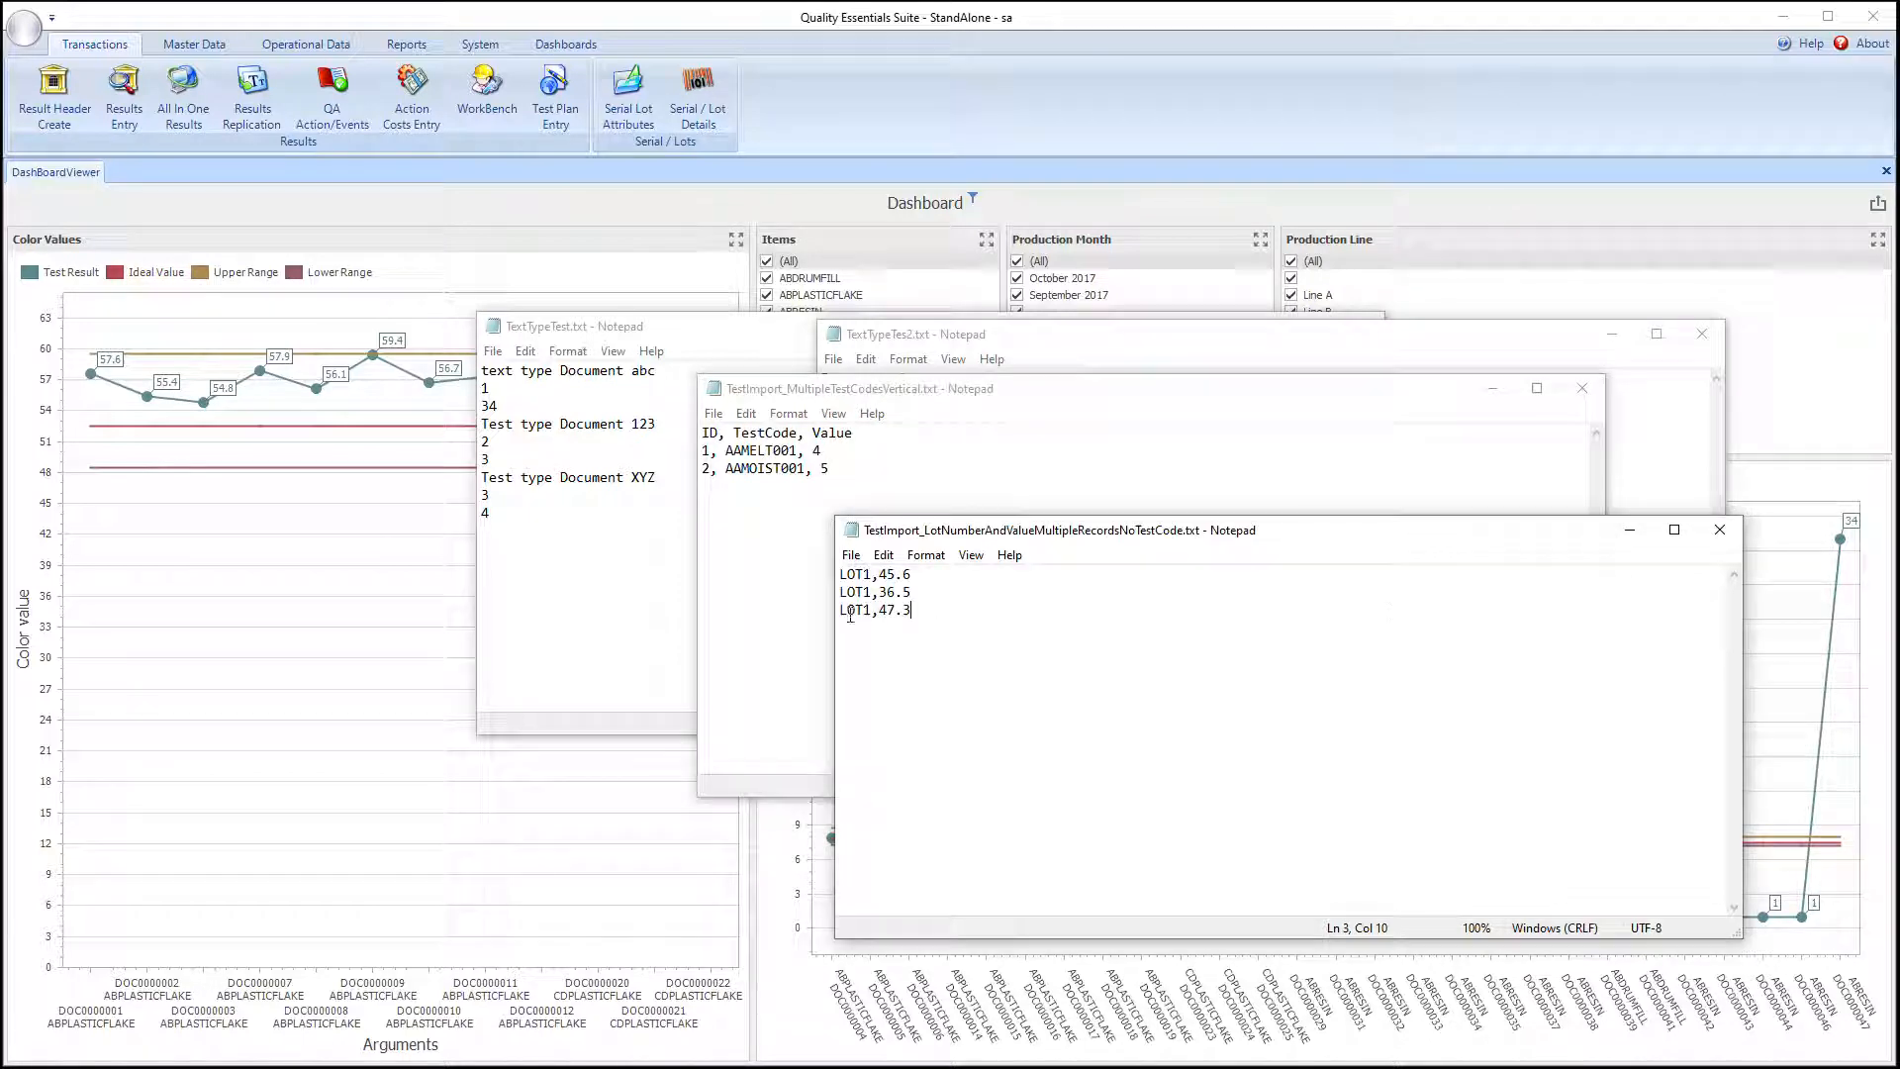
left_click_drag(913, 609, 839, 574)
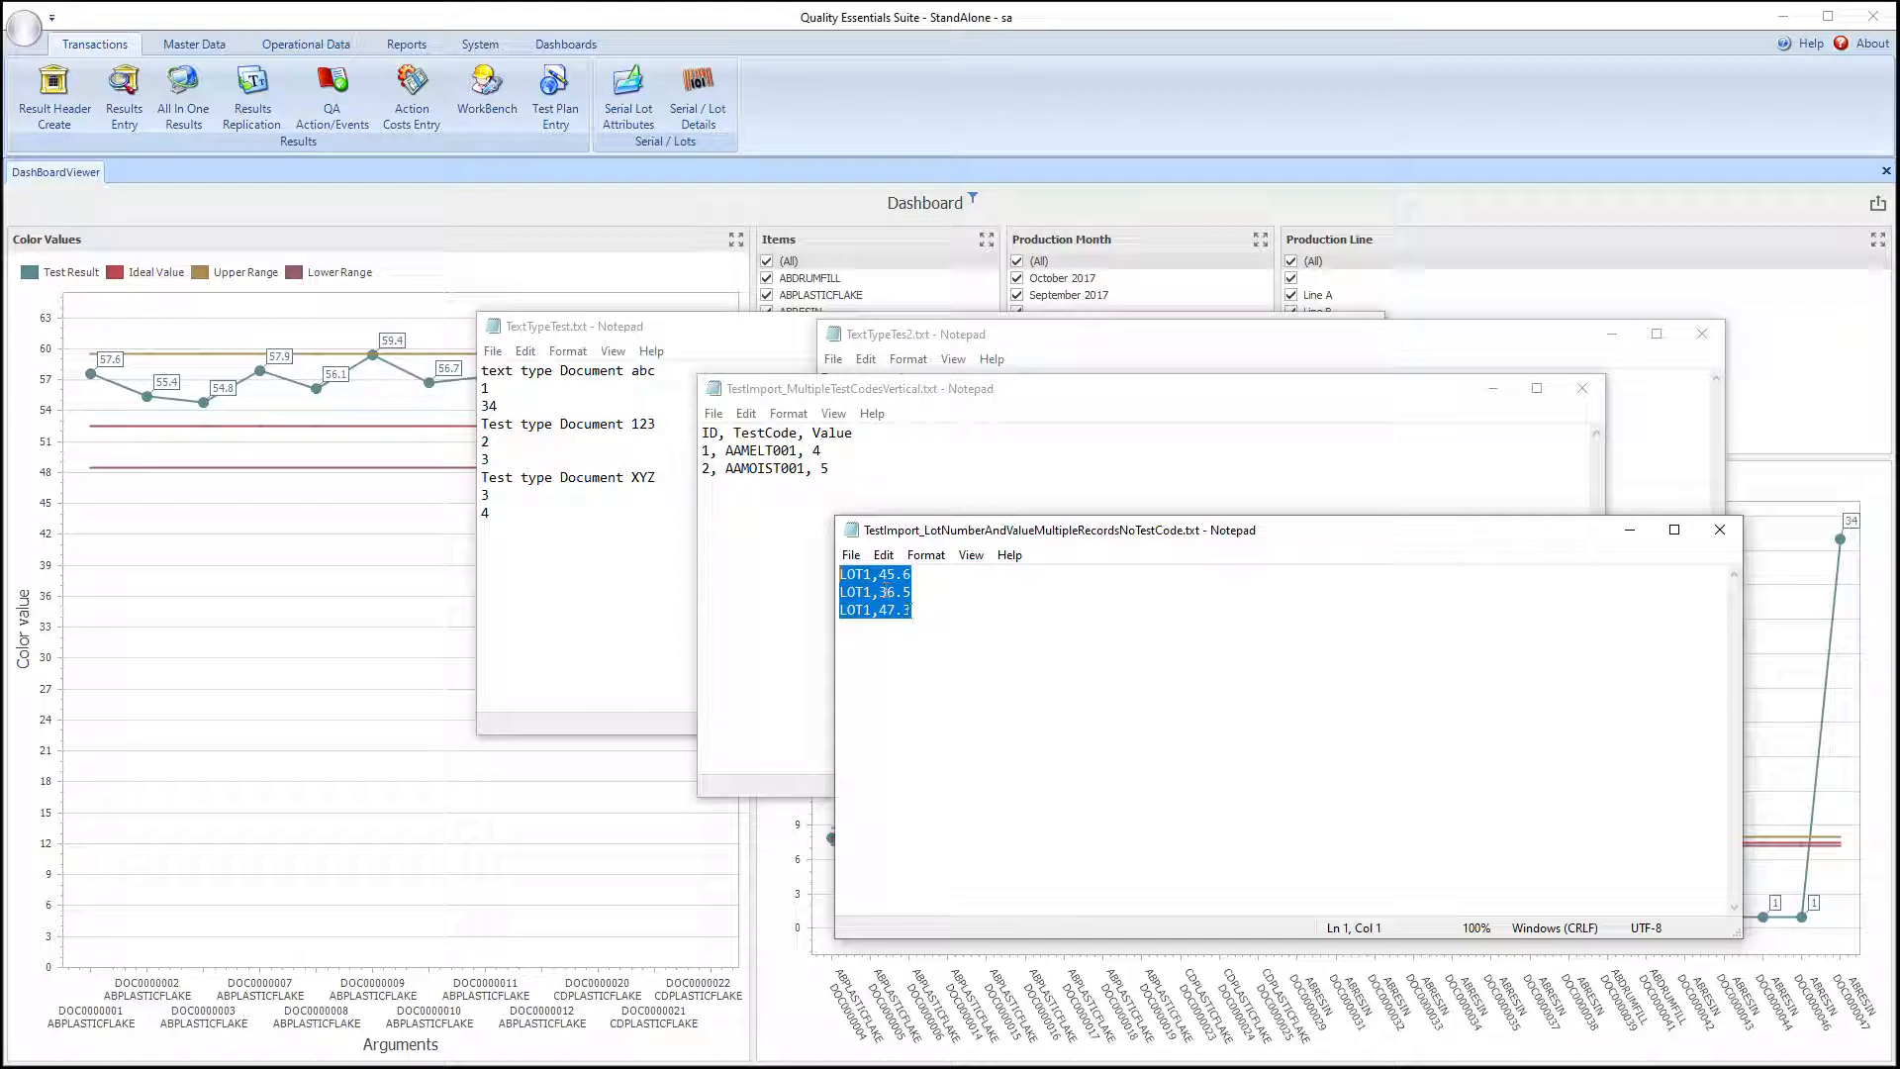
left_click(912, 609)
left_click_drag(873, 609, 844, 618)
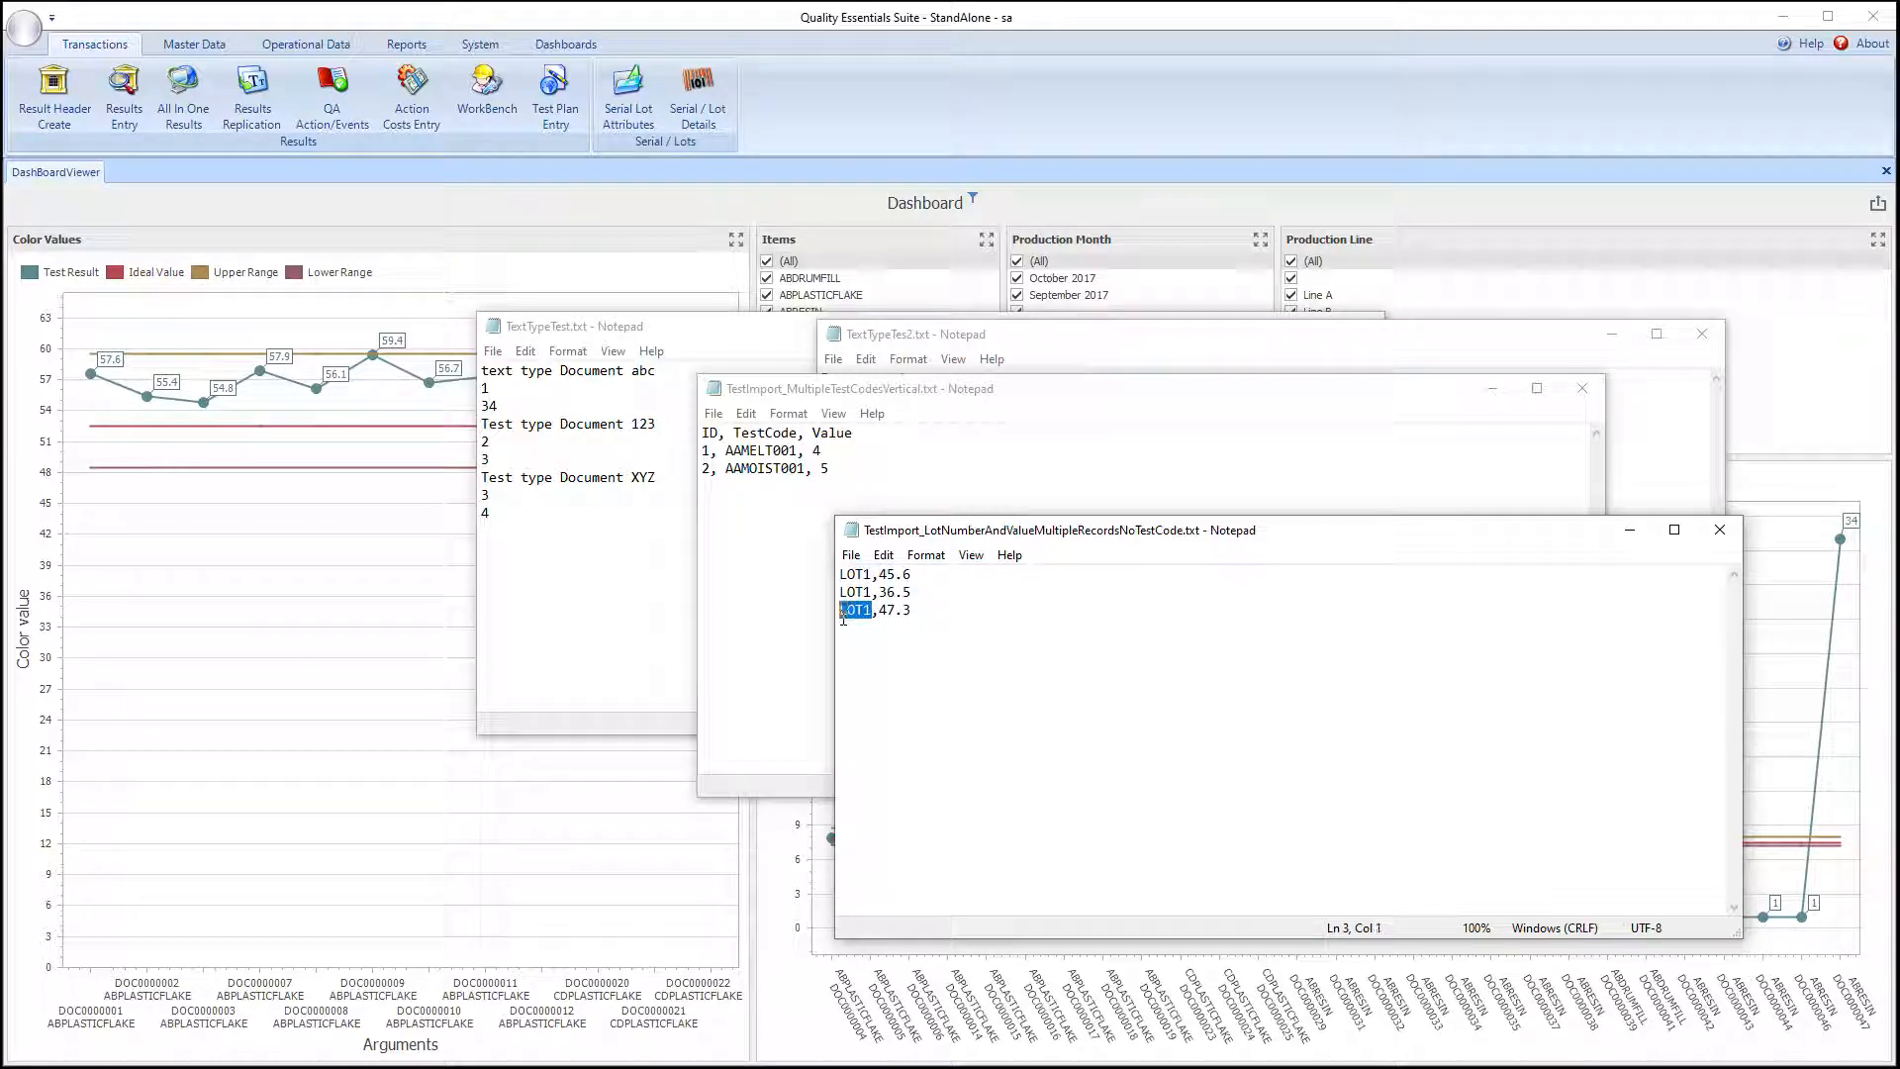
left_click(1728, 530)
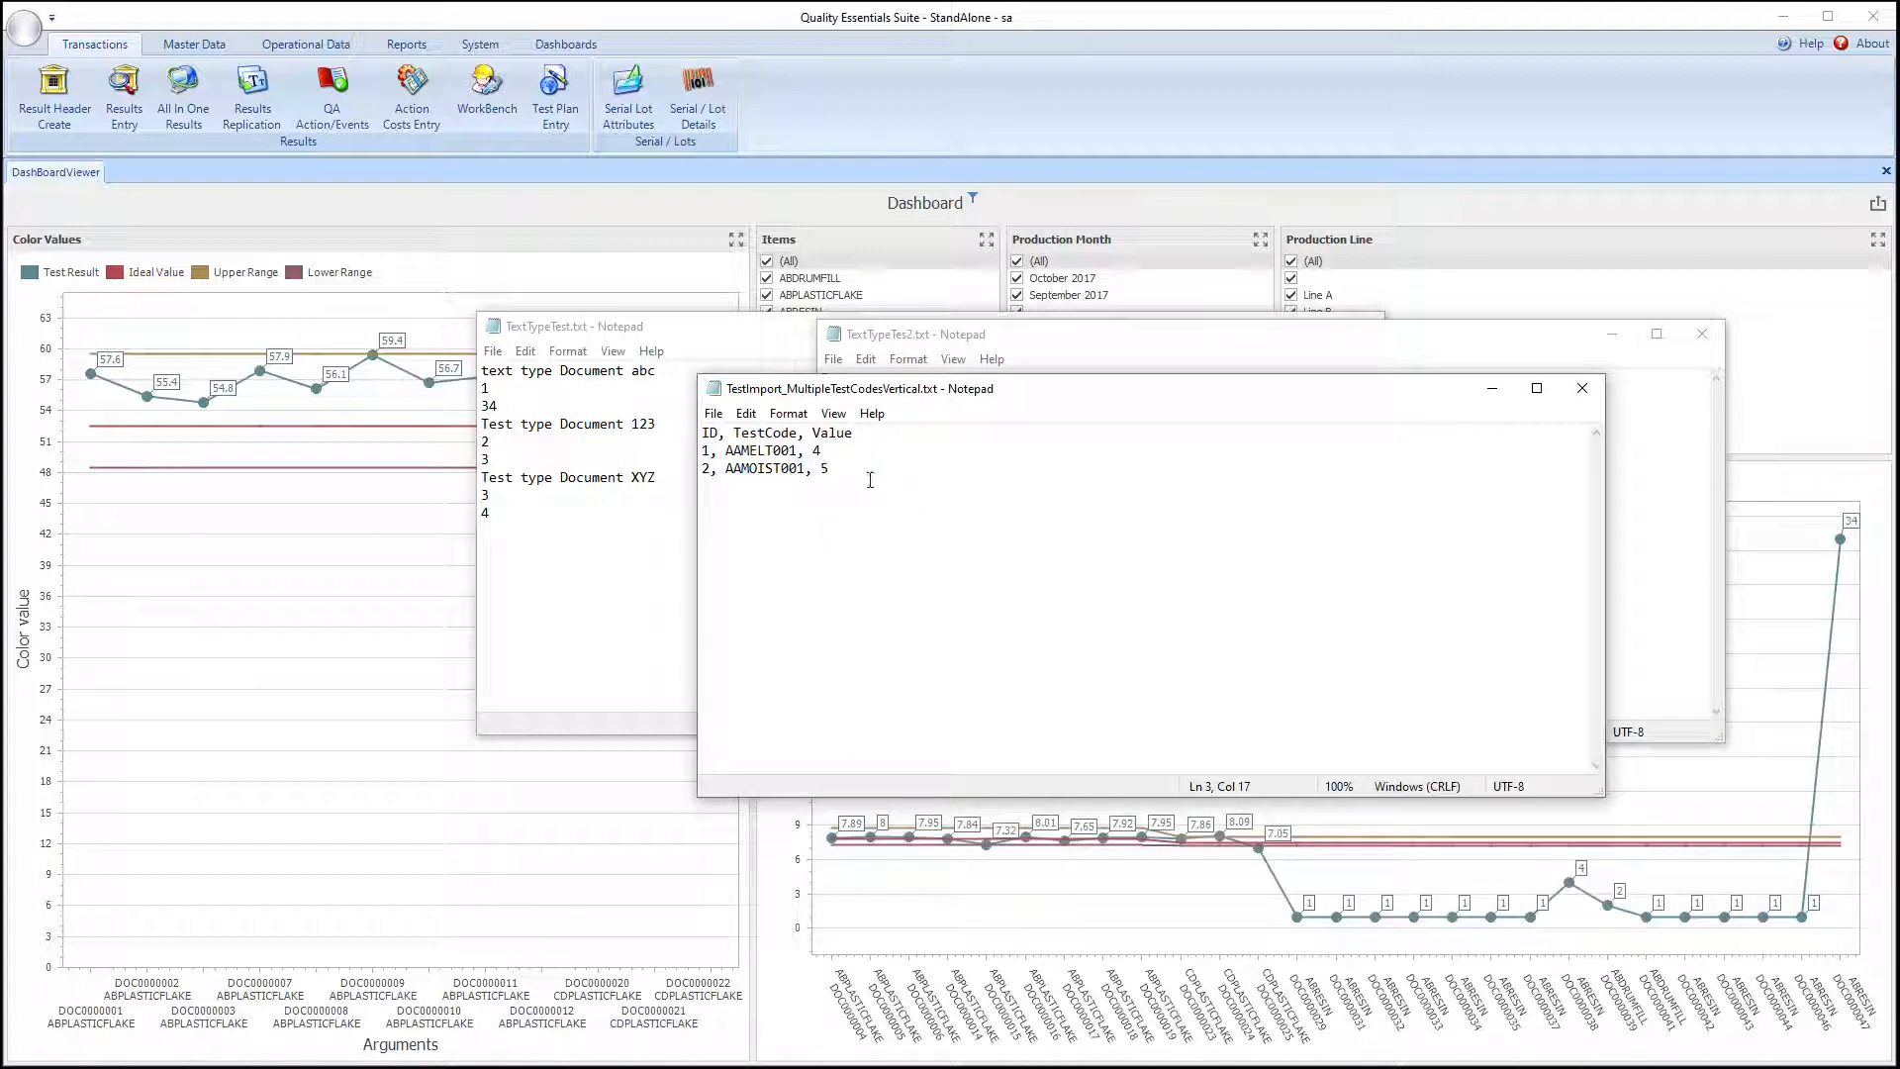
Step: Examine the AAMELT001 value in TestImport_MultipleTestCodesVertical.txt, and close it along with the two TextType files
left_click_drag(832, 390, 888, 529)
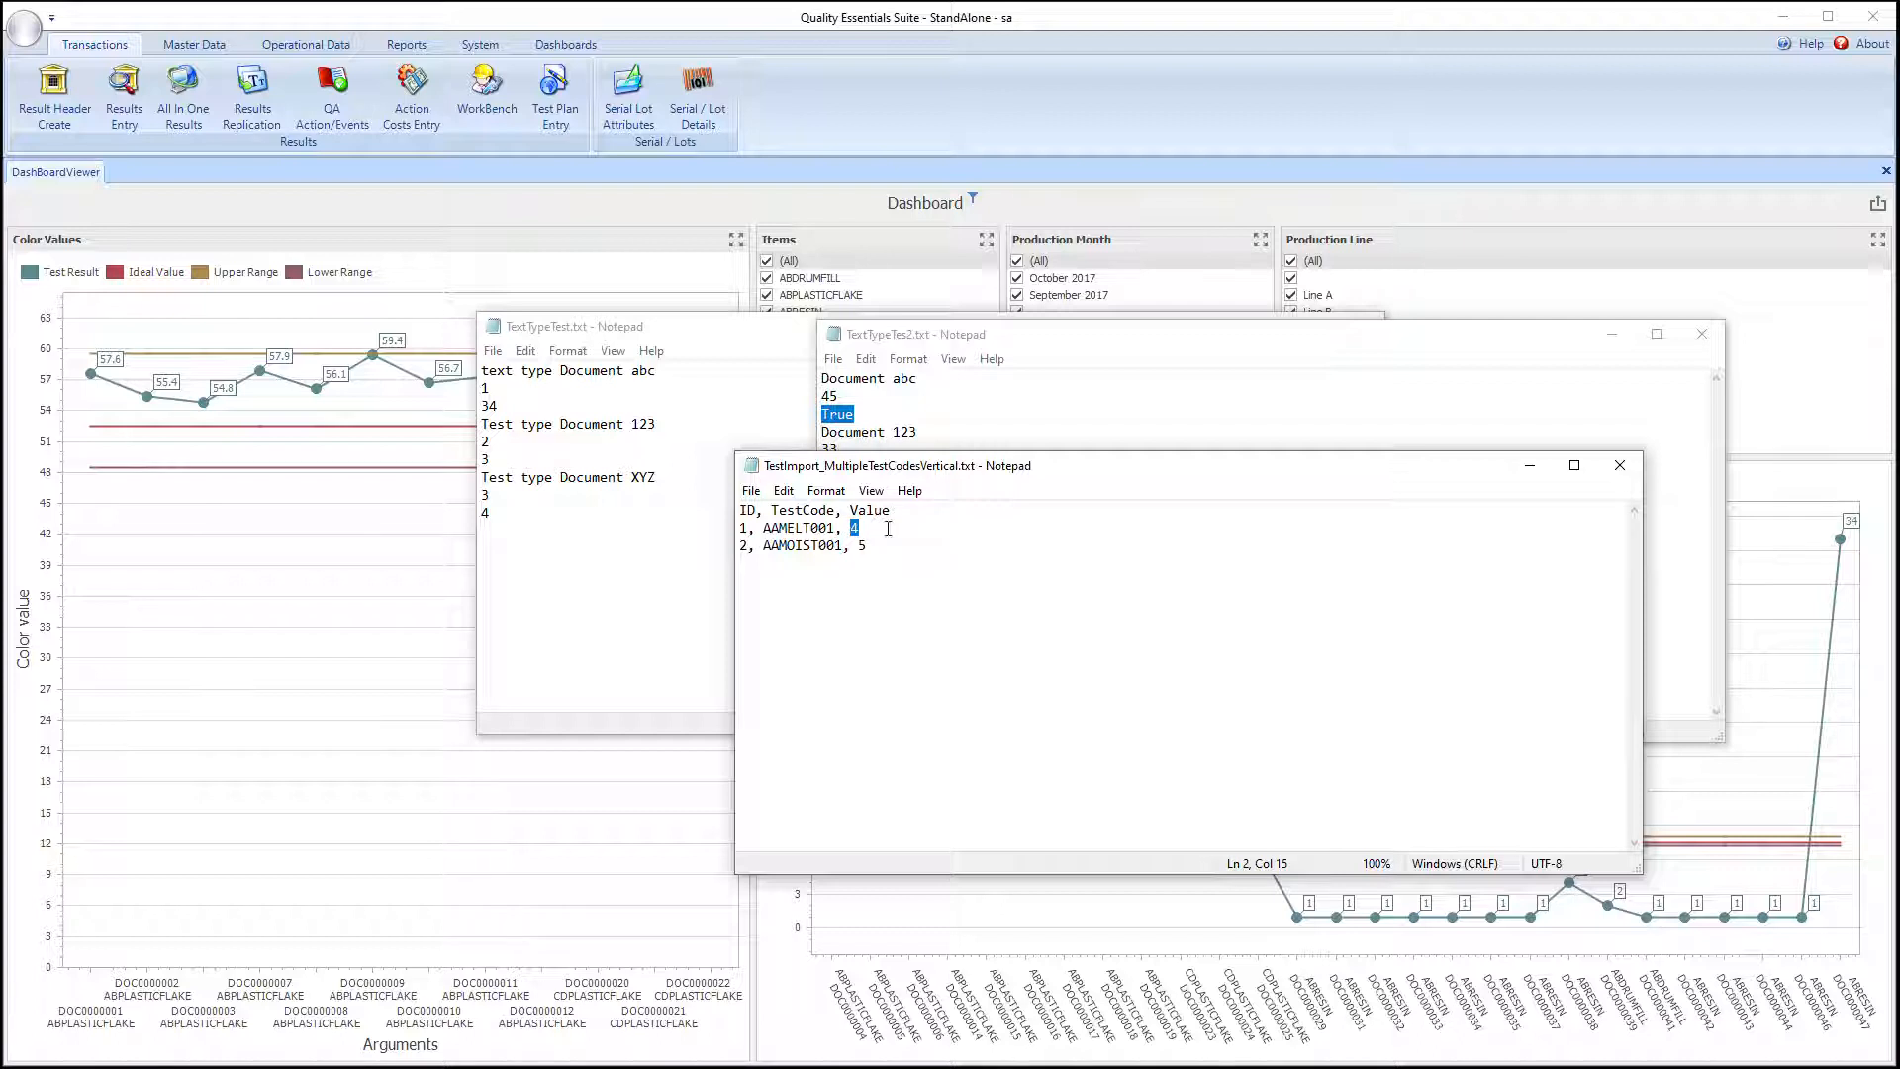
left_click(1621, 465)
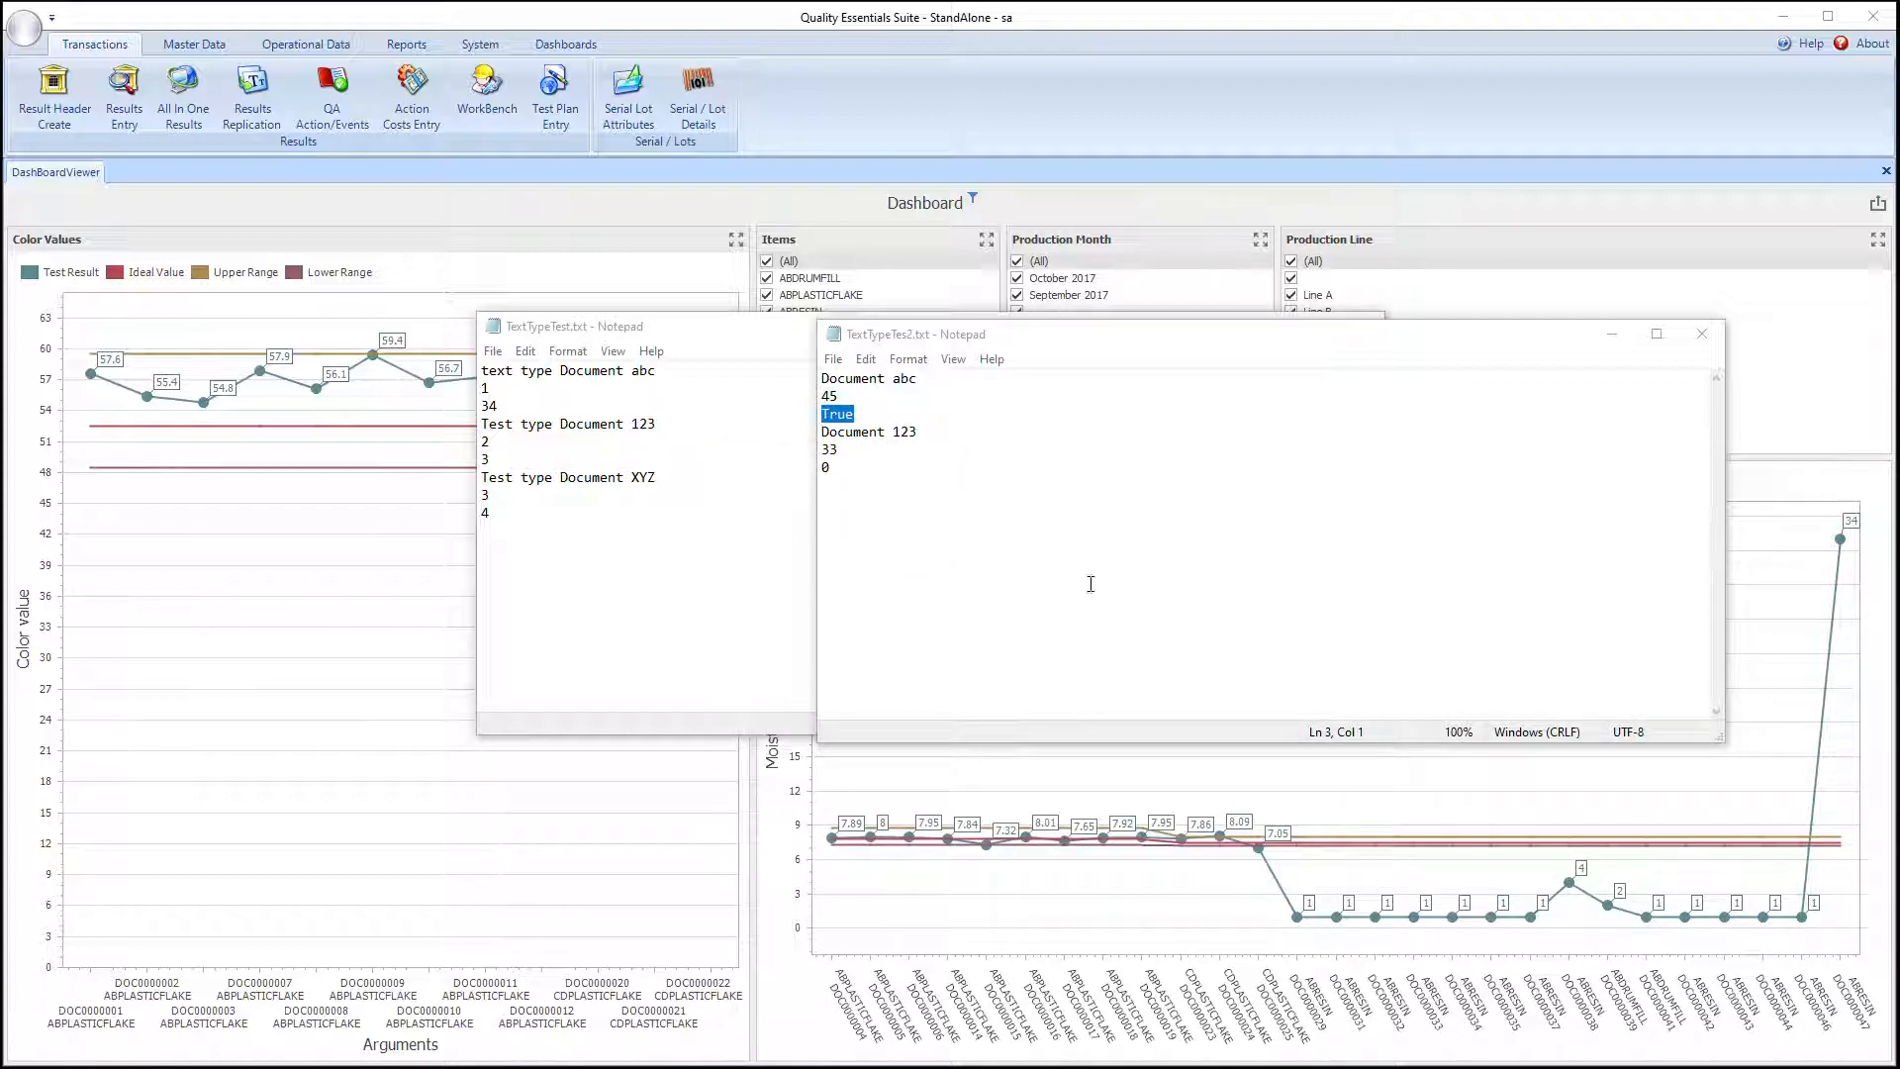
left_click(1703, 334)
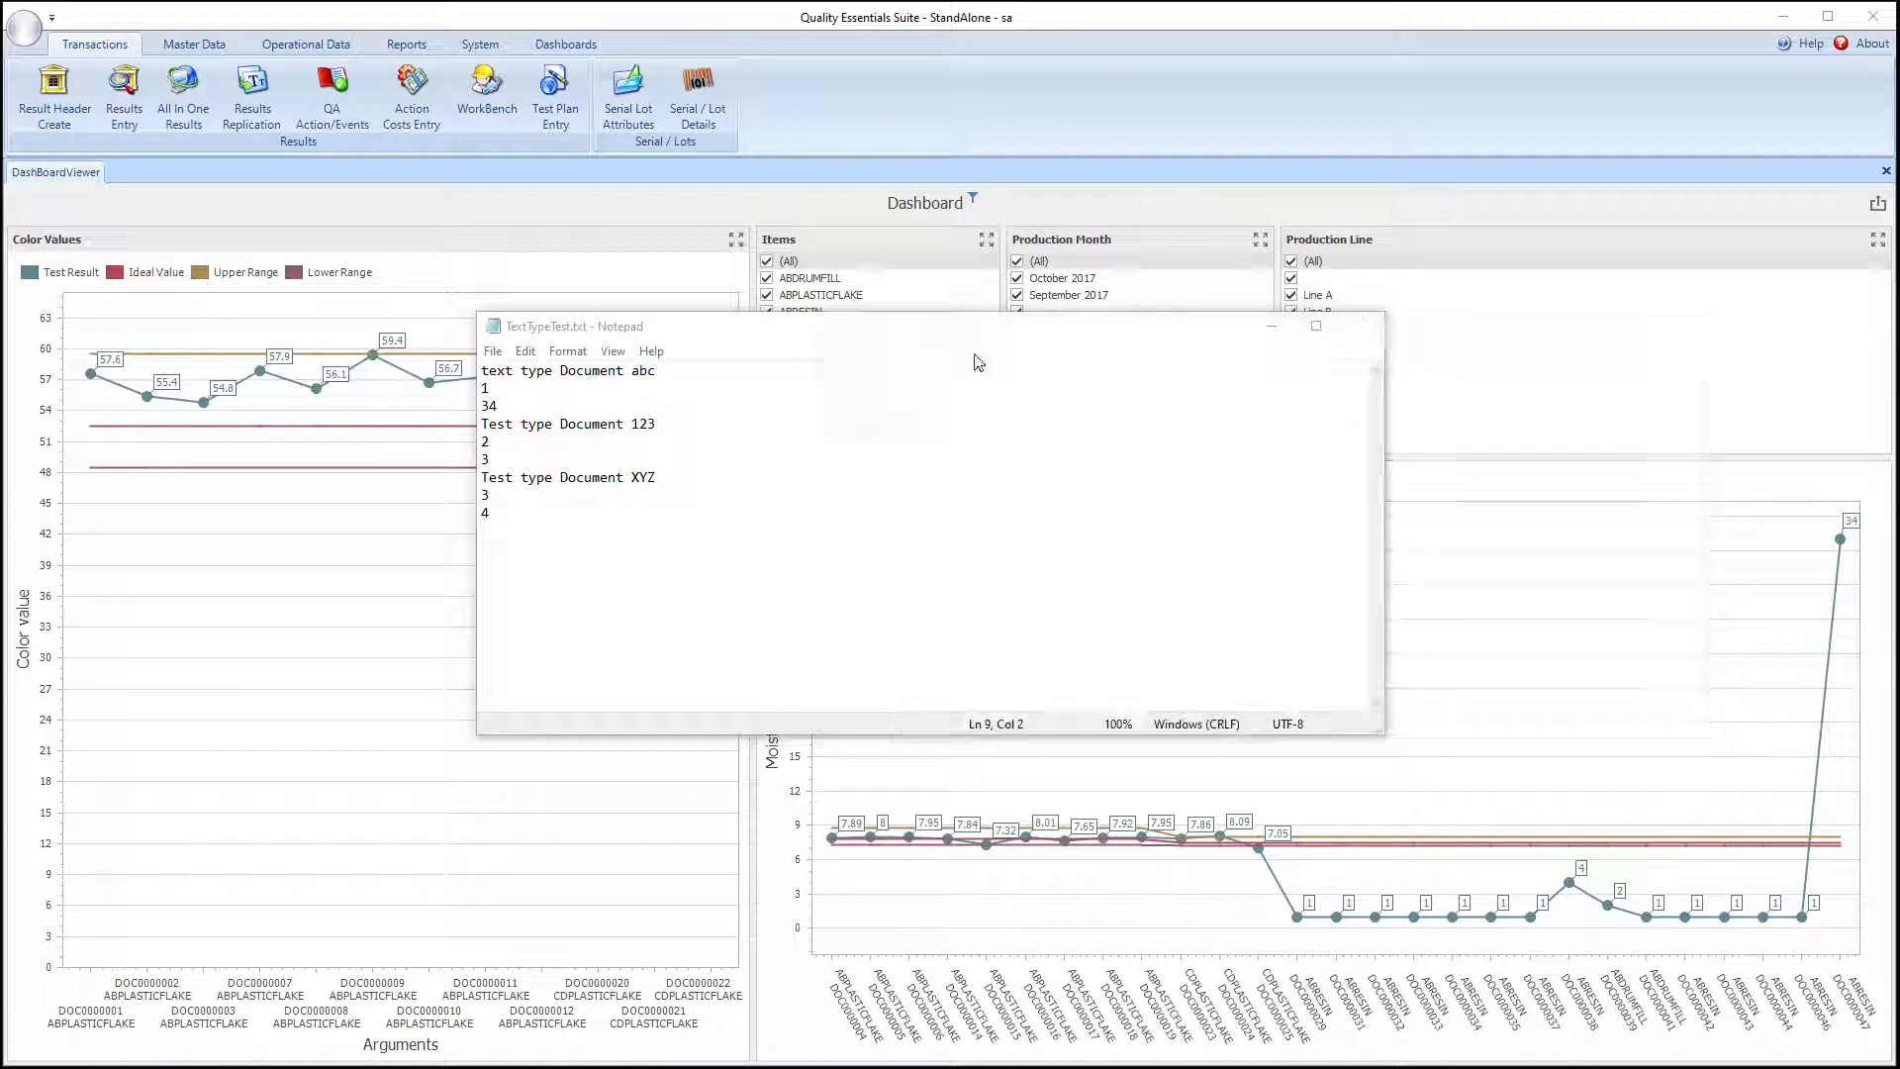
left_click(1364, 328)
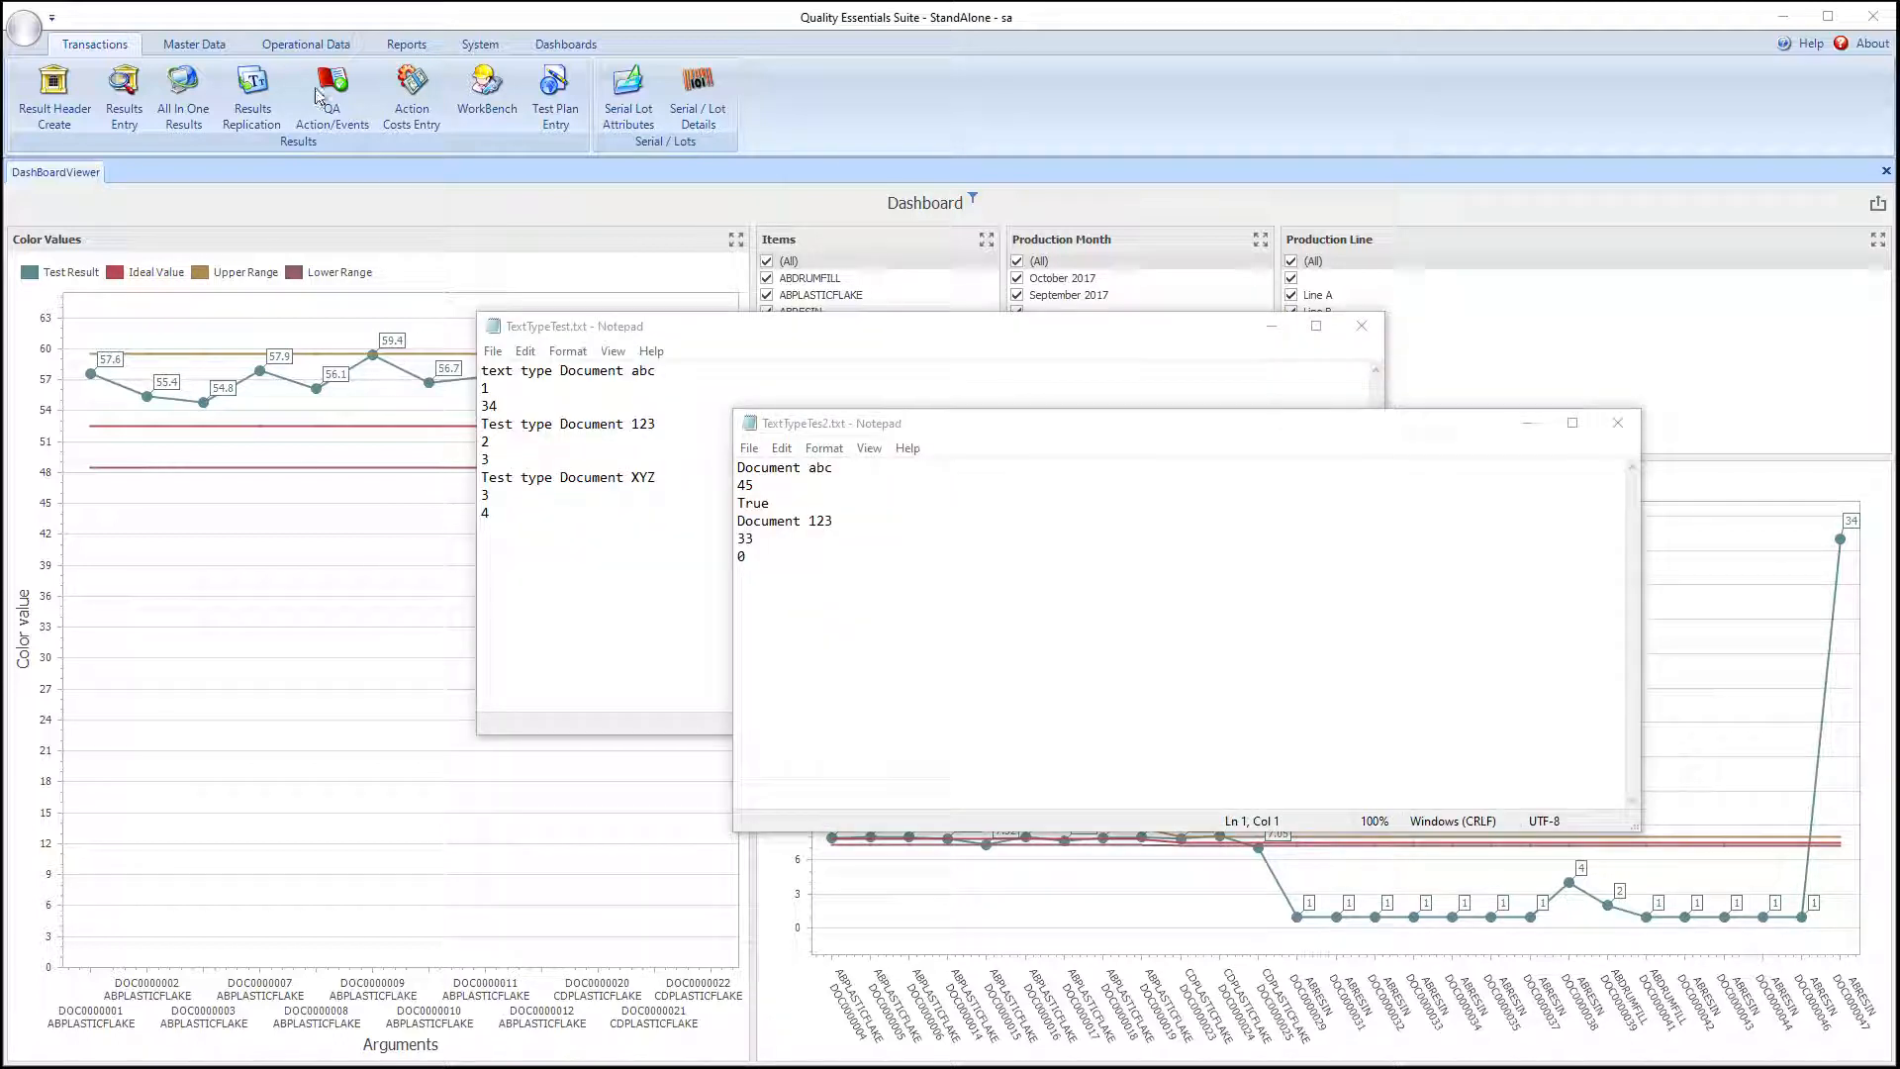
Step: Open Map Set Entry and examine the directory and filename of the test map set
left_click(196, 48)
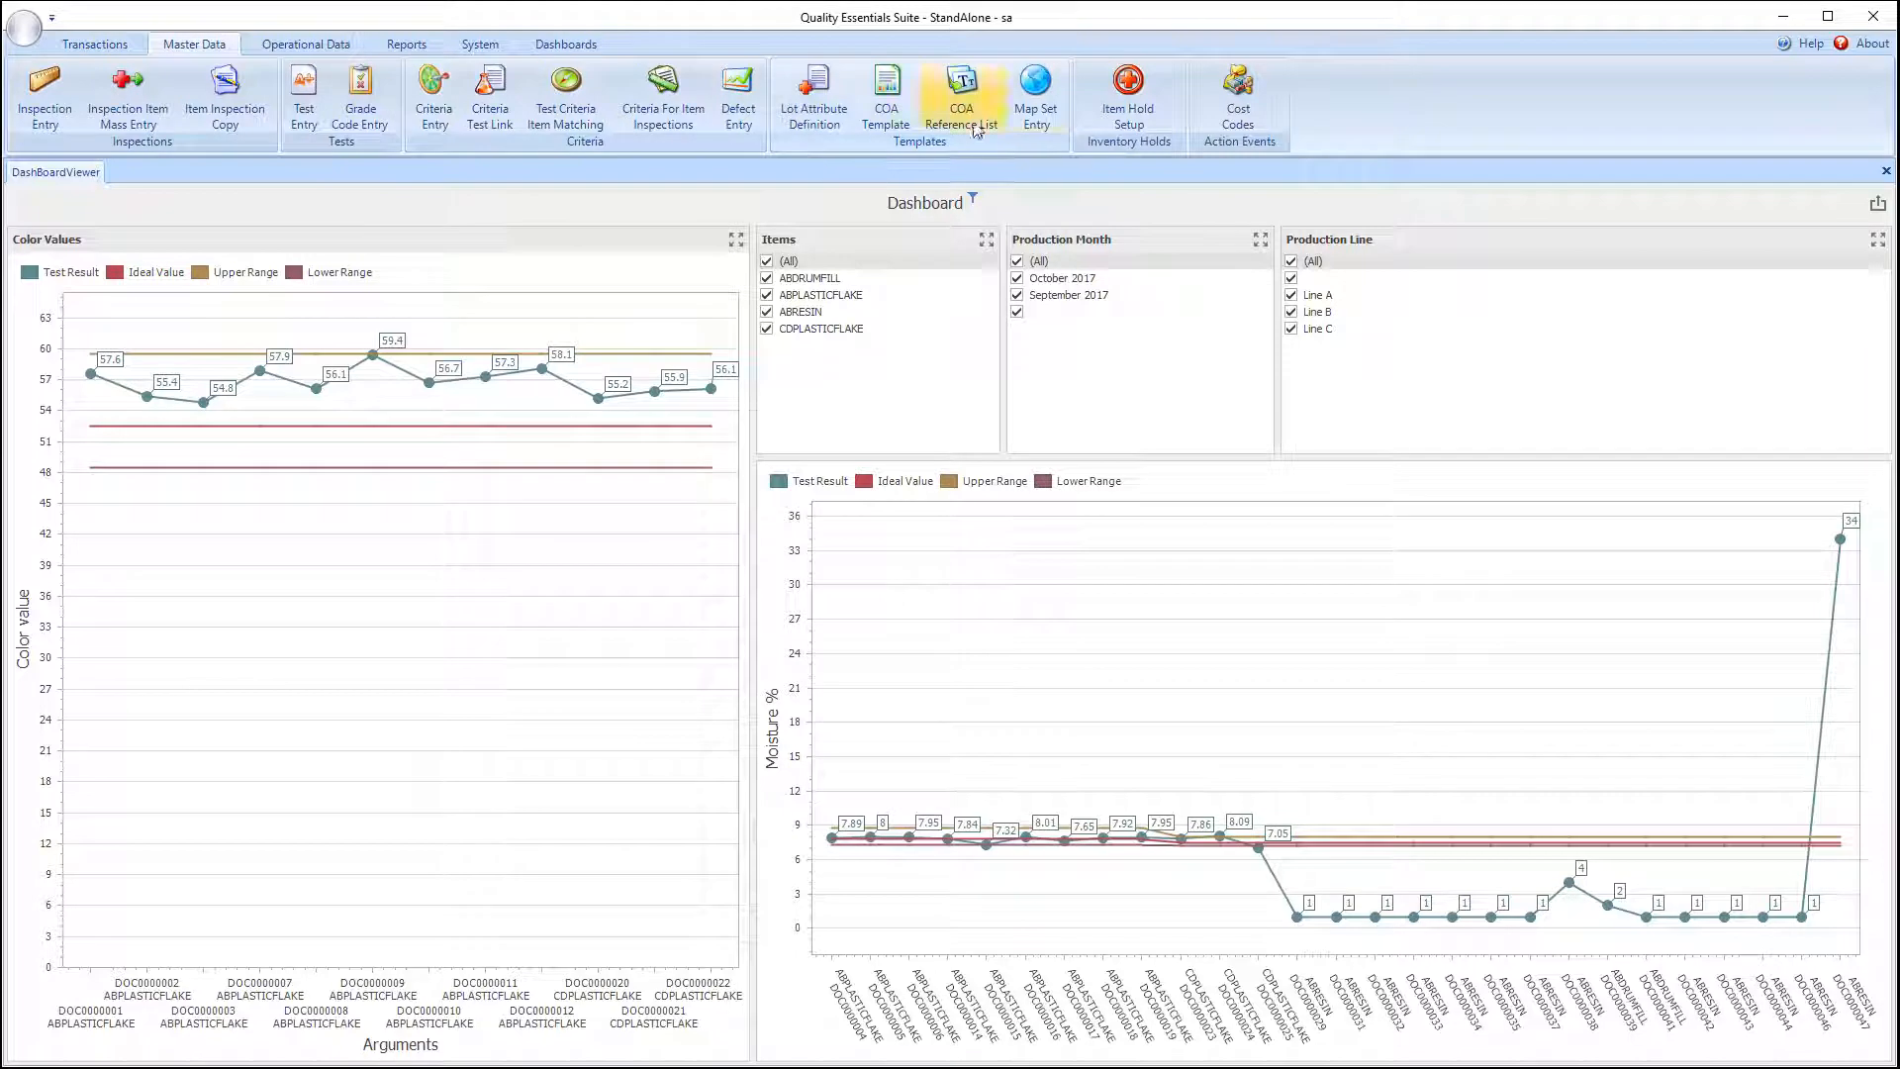
left_click(1032, 99)
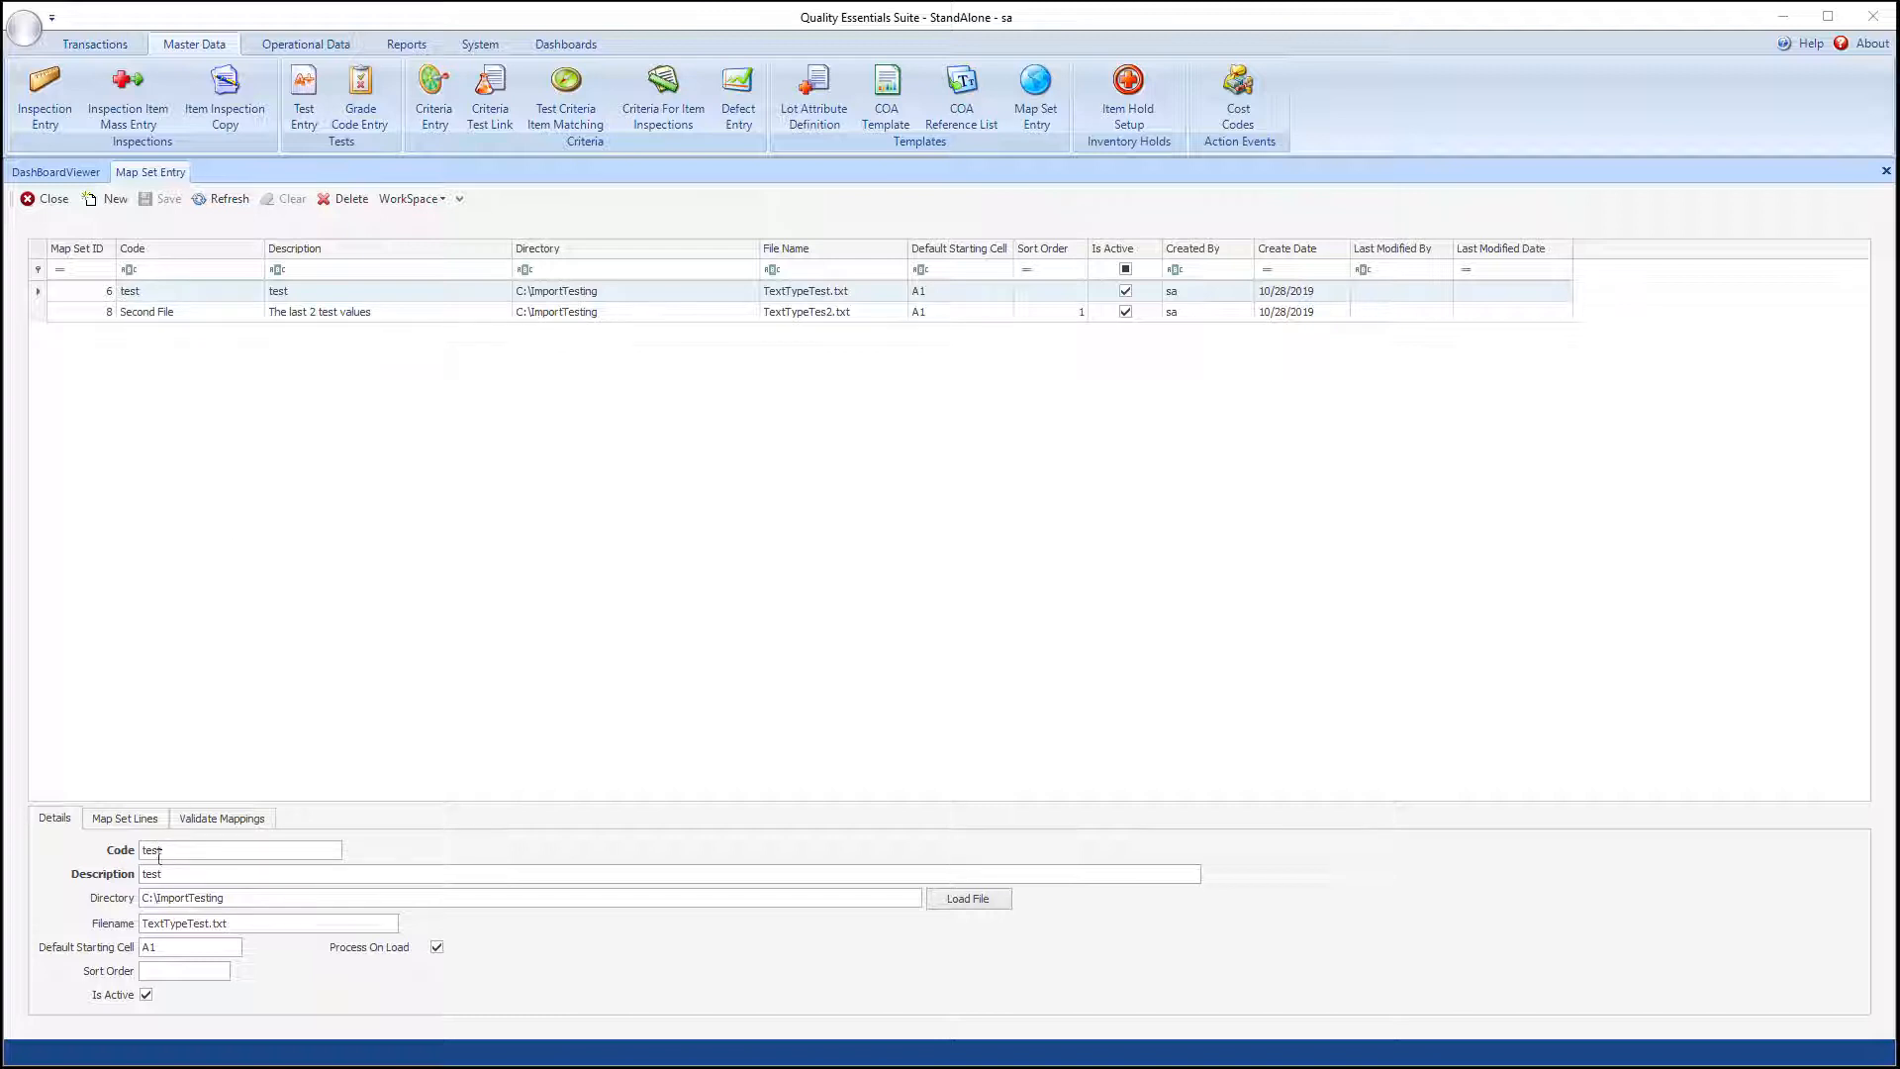
left_click(243, 901)
left_click(246, 922)
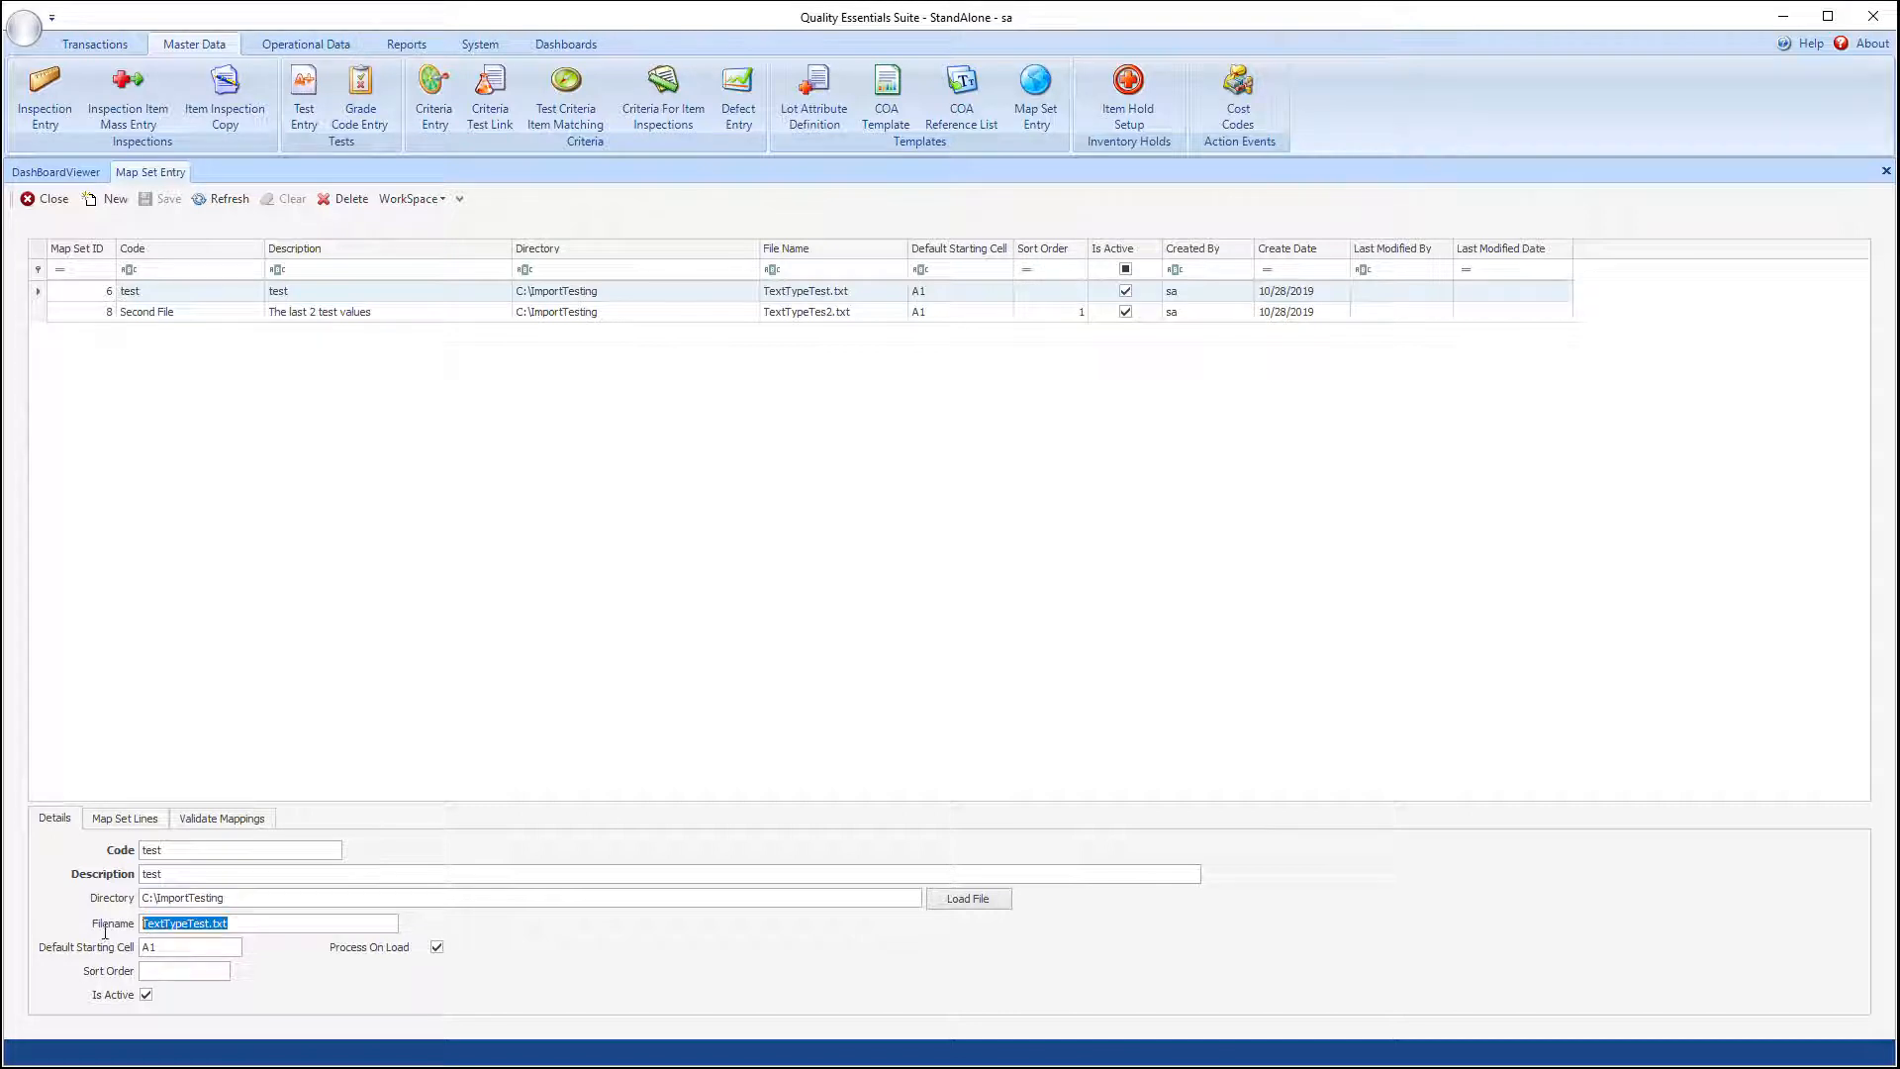
Step: View the source files selectable for the test map set in the ImportTesting folder without loading one
left_click(972, 904)
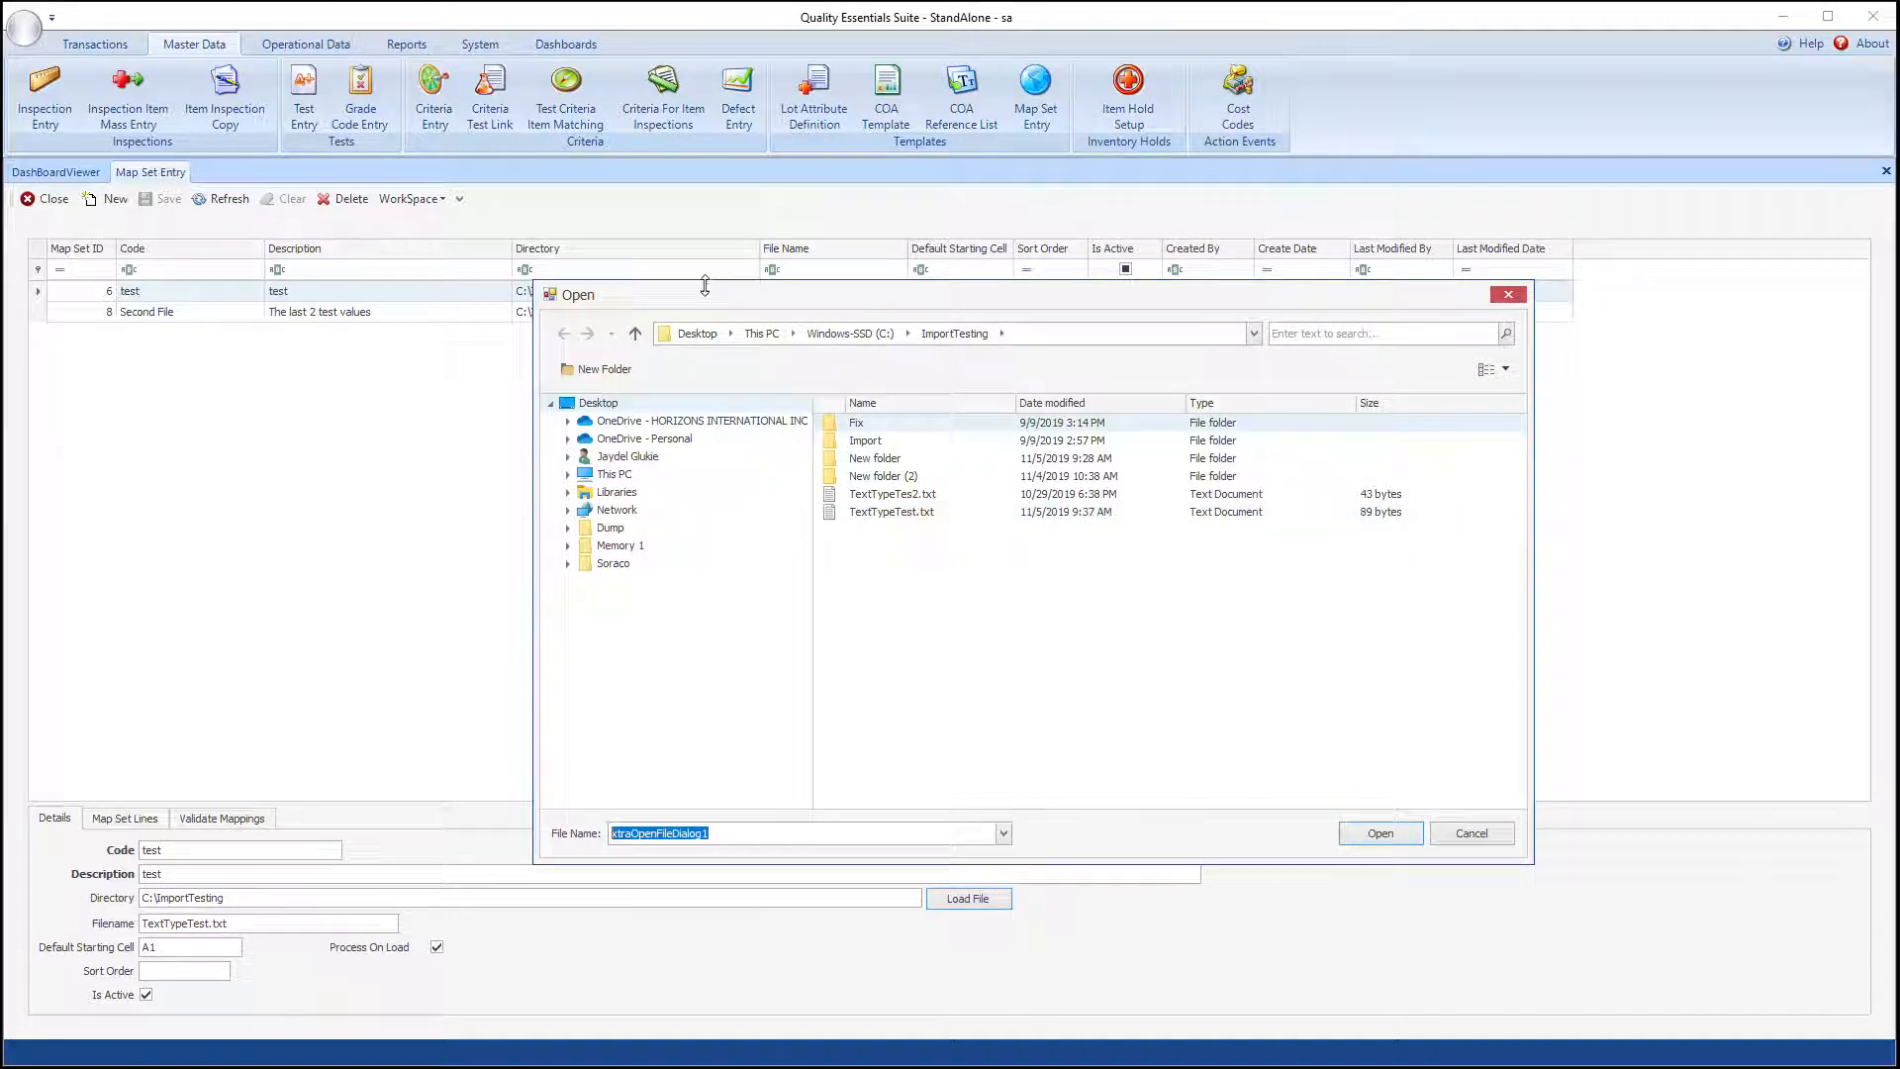
left_click_drag(702, 293, 612, 241)
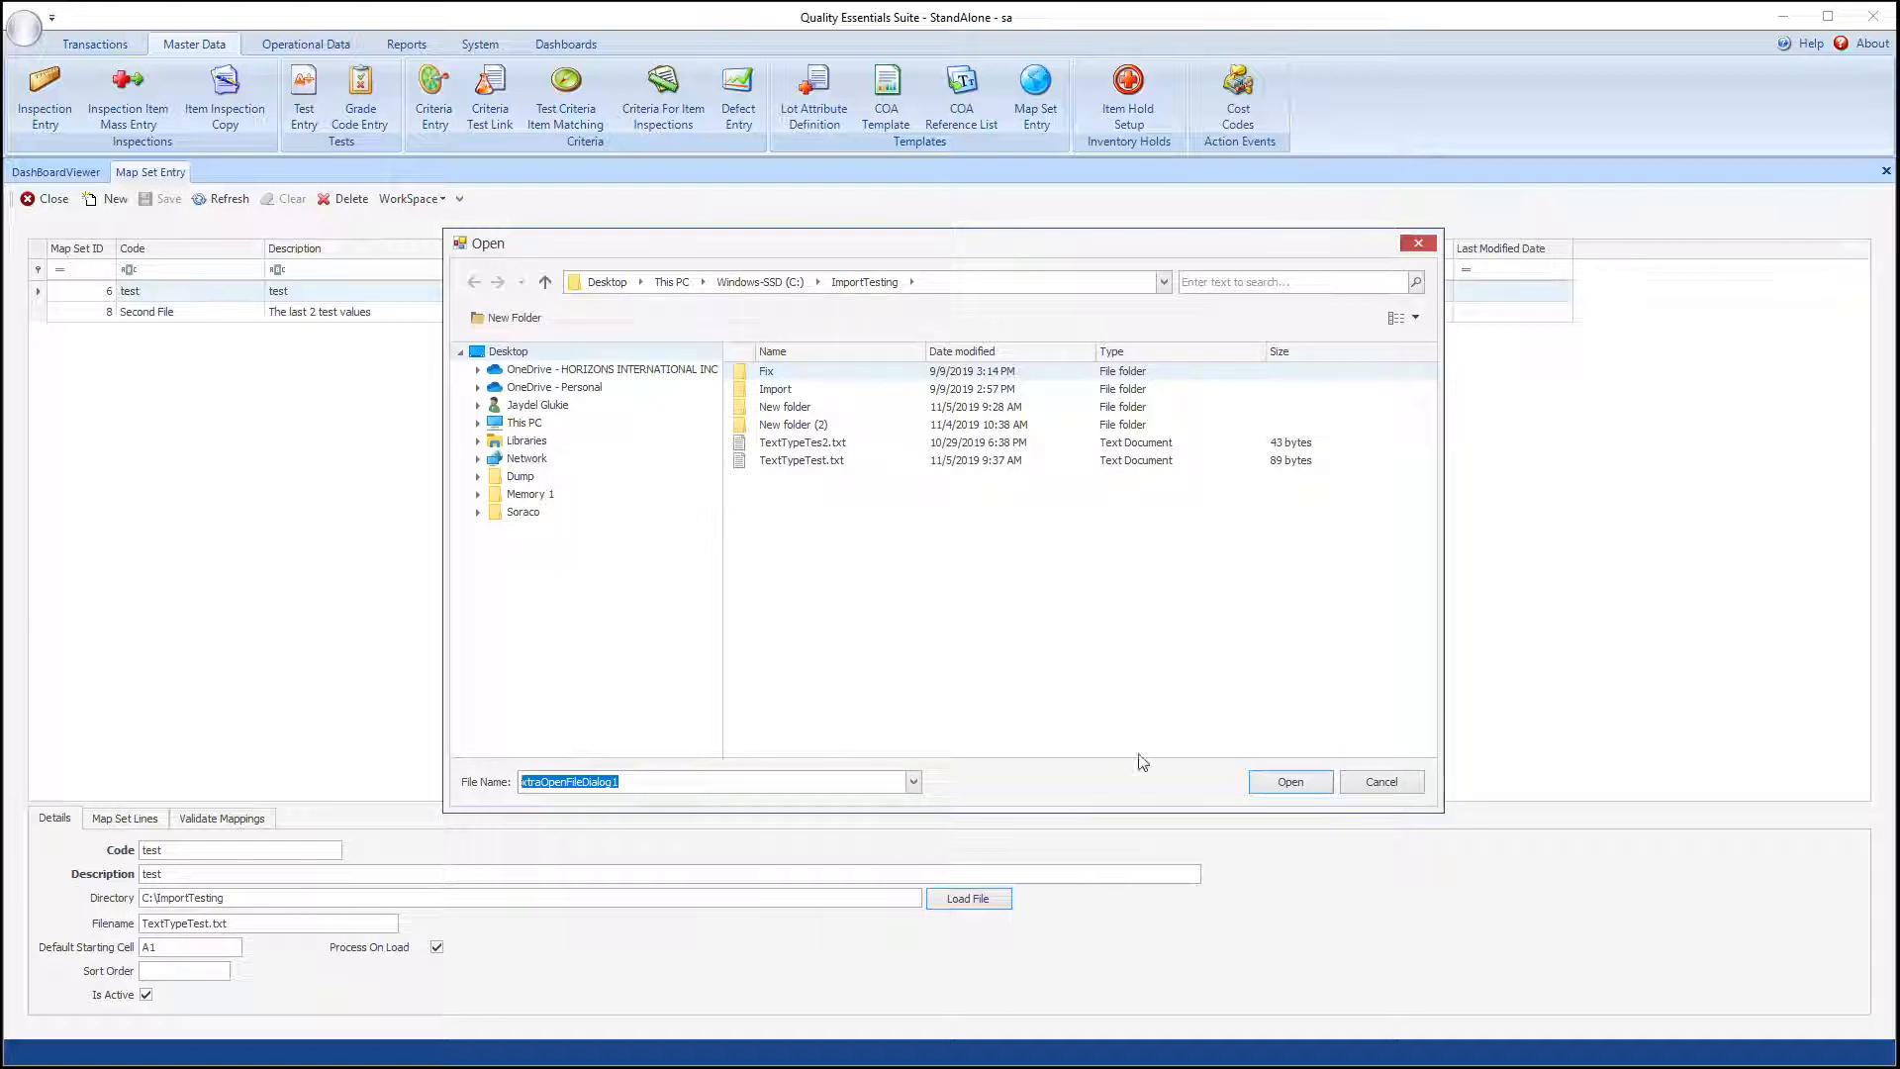
left_click(1382, 782)
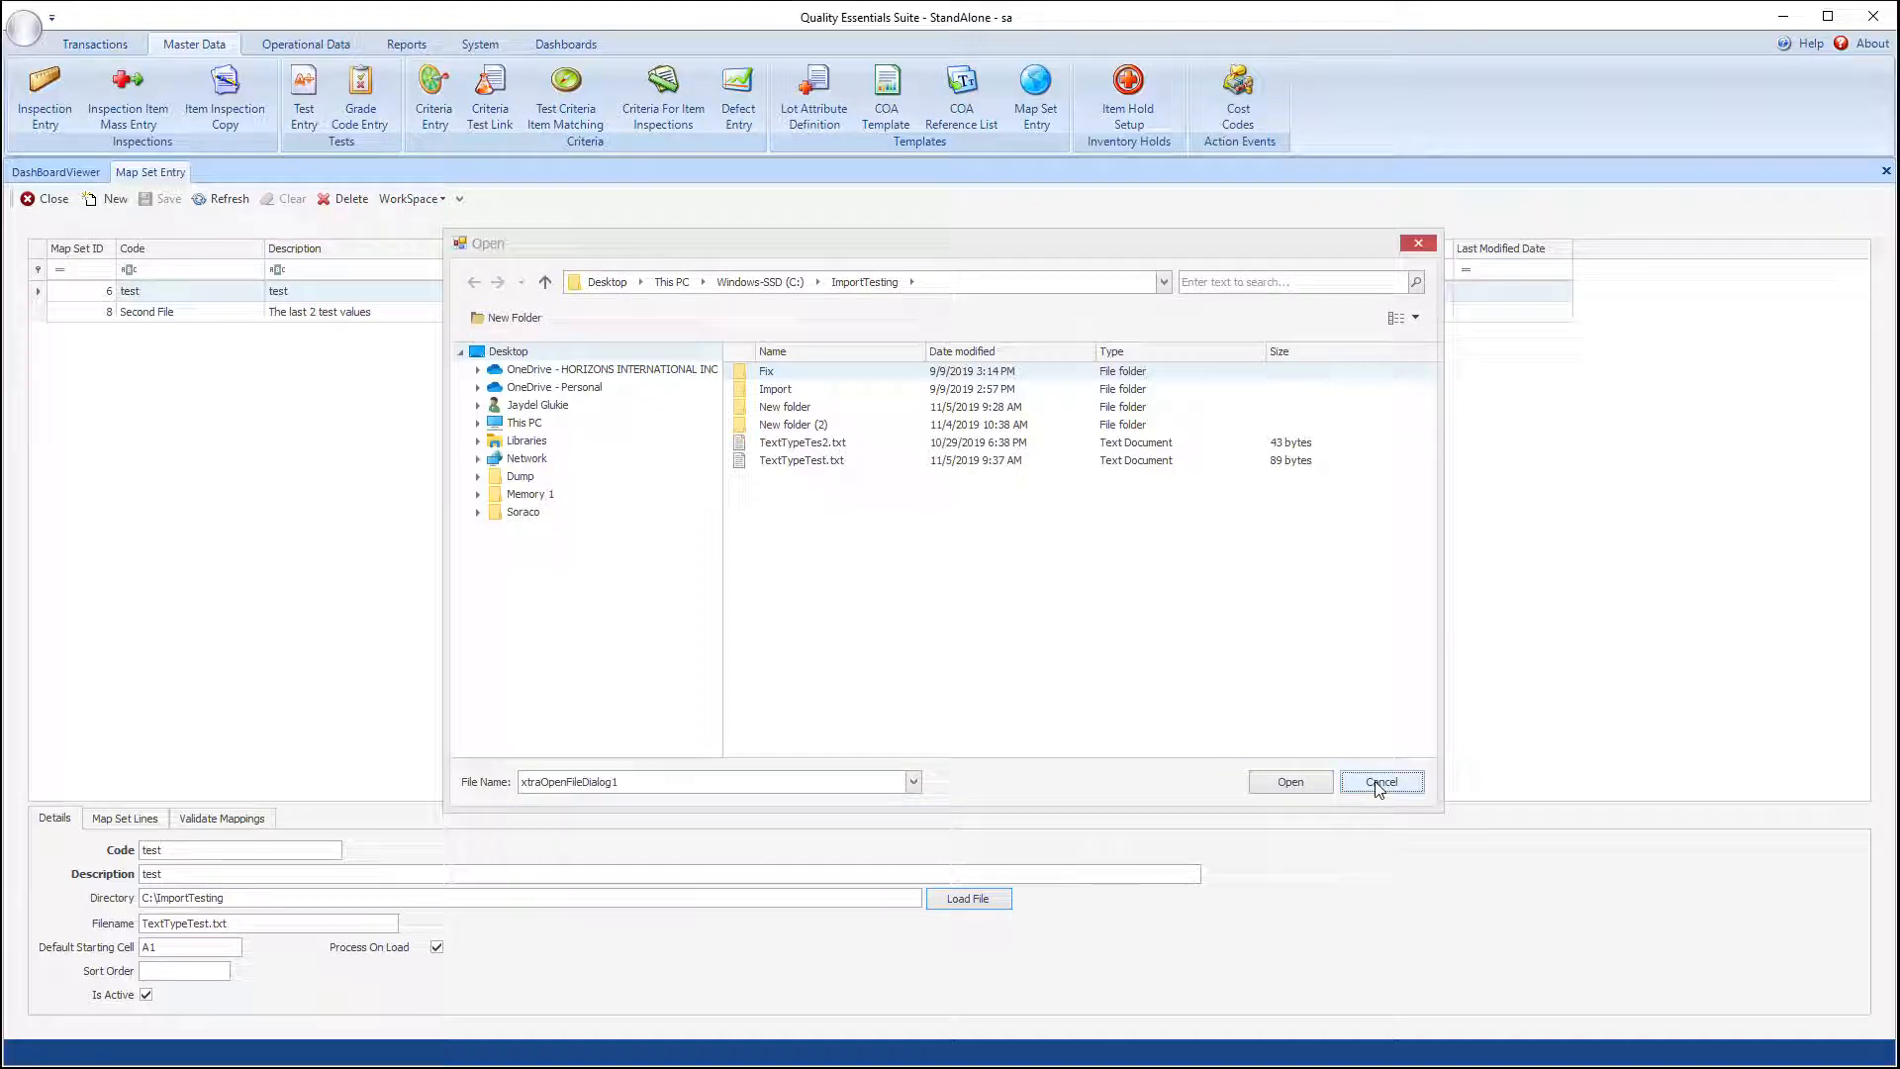
Step: Check the default starting cell of the test map set and display its map set lines
left_click(174, 948)
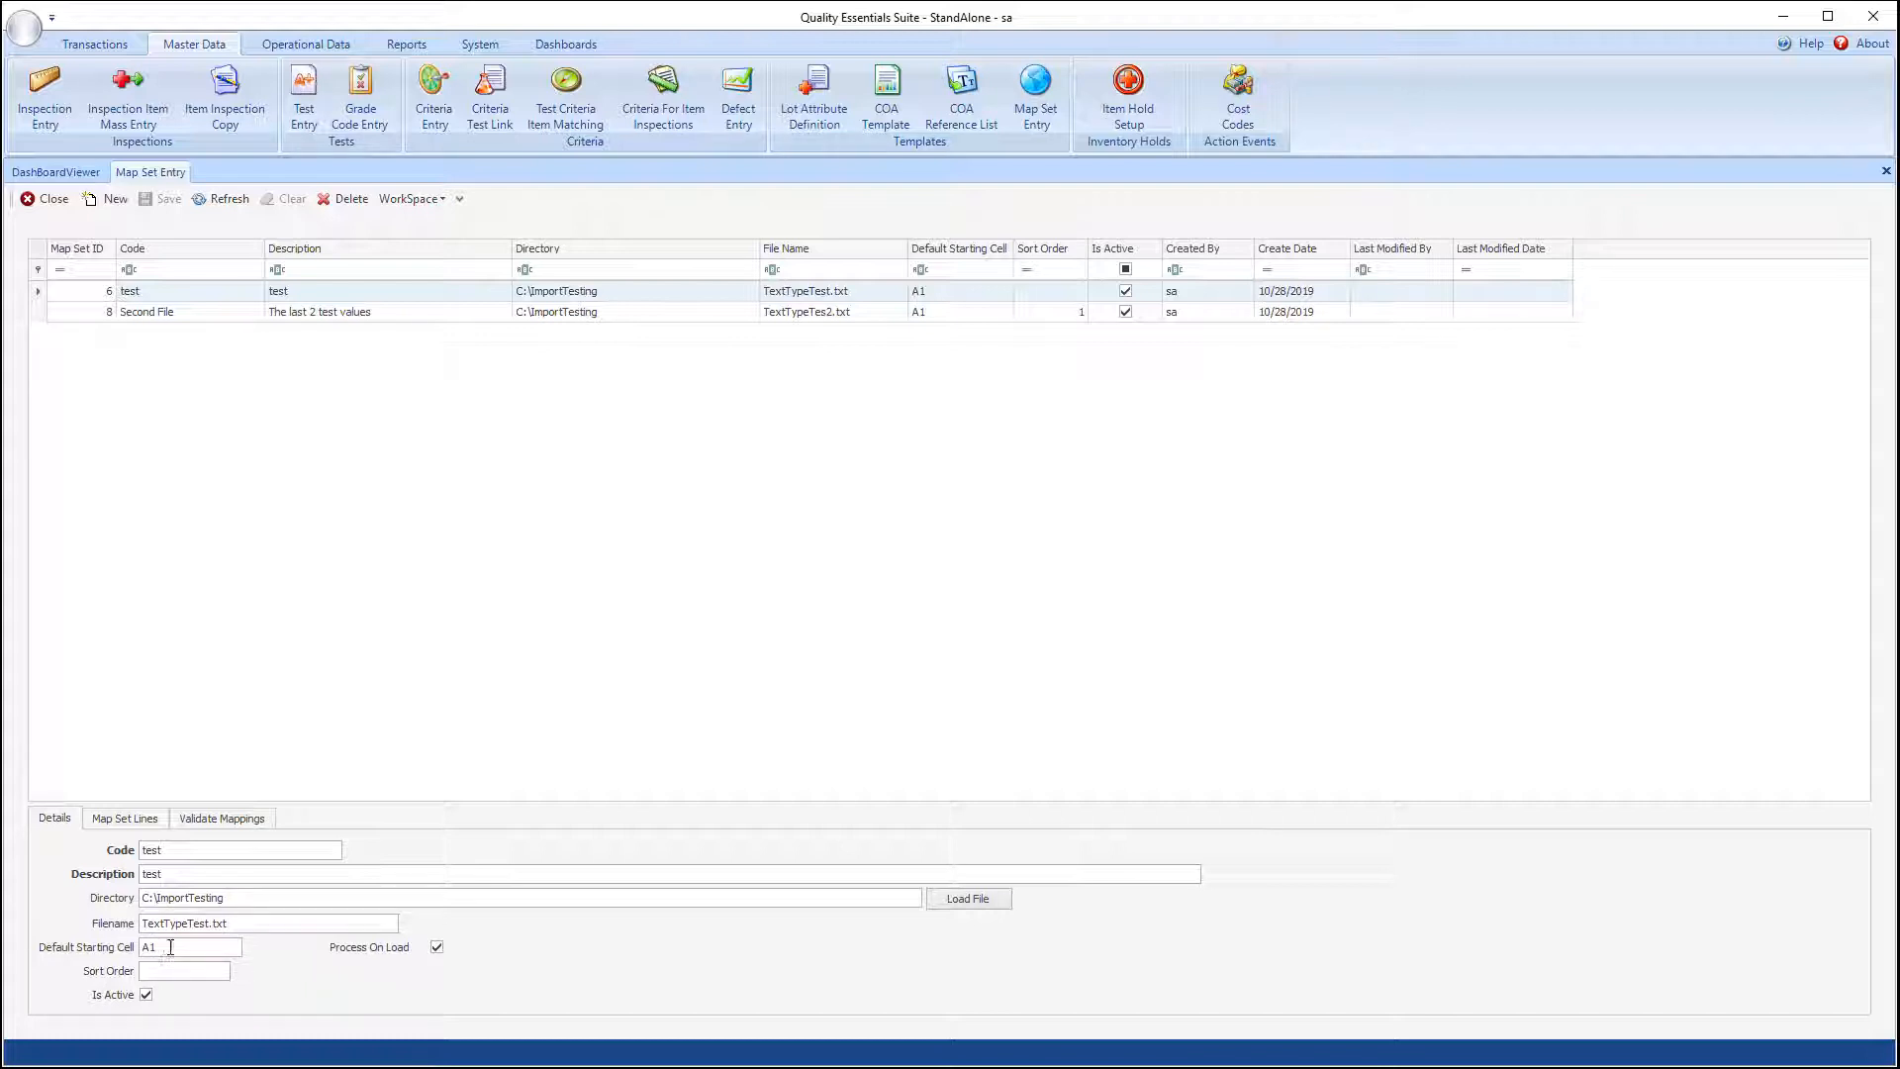
double_click(160, 948)
left_click(166, 951)
left_click(119, 822)
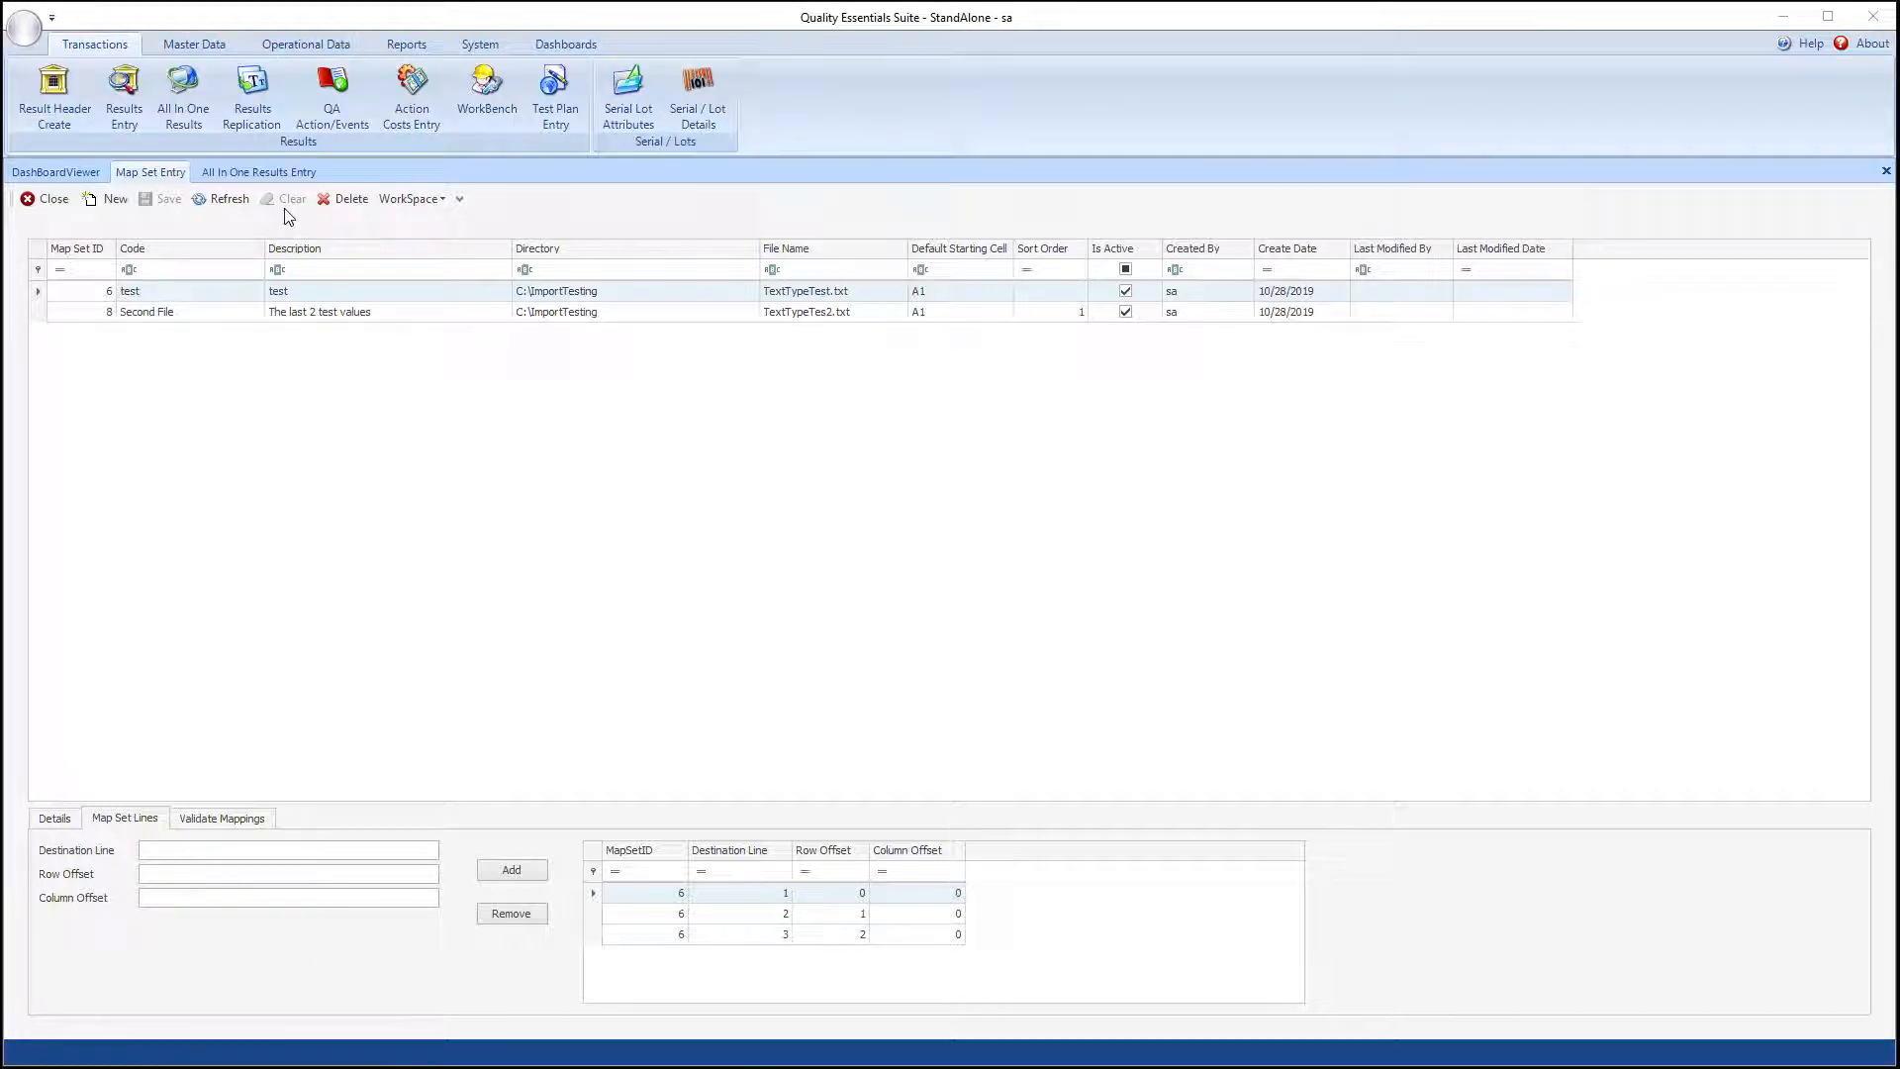
Step: Start a new document in All In One Results Entry for item ABRESIN
left_click(248, 174)
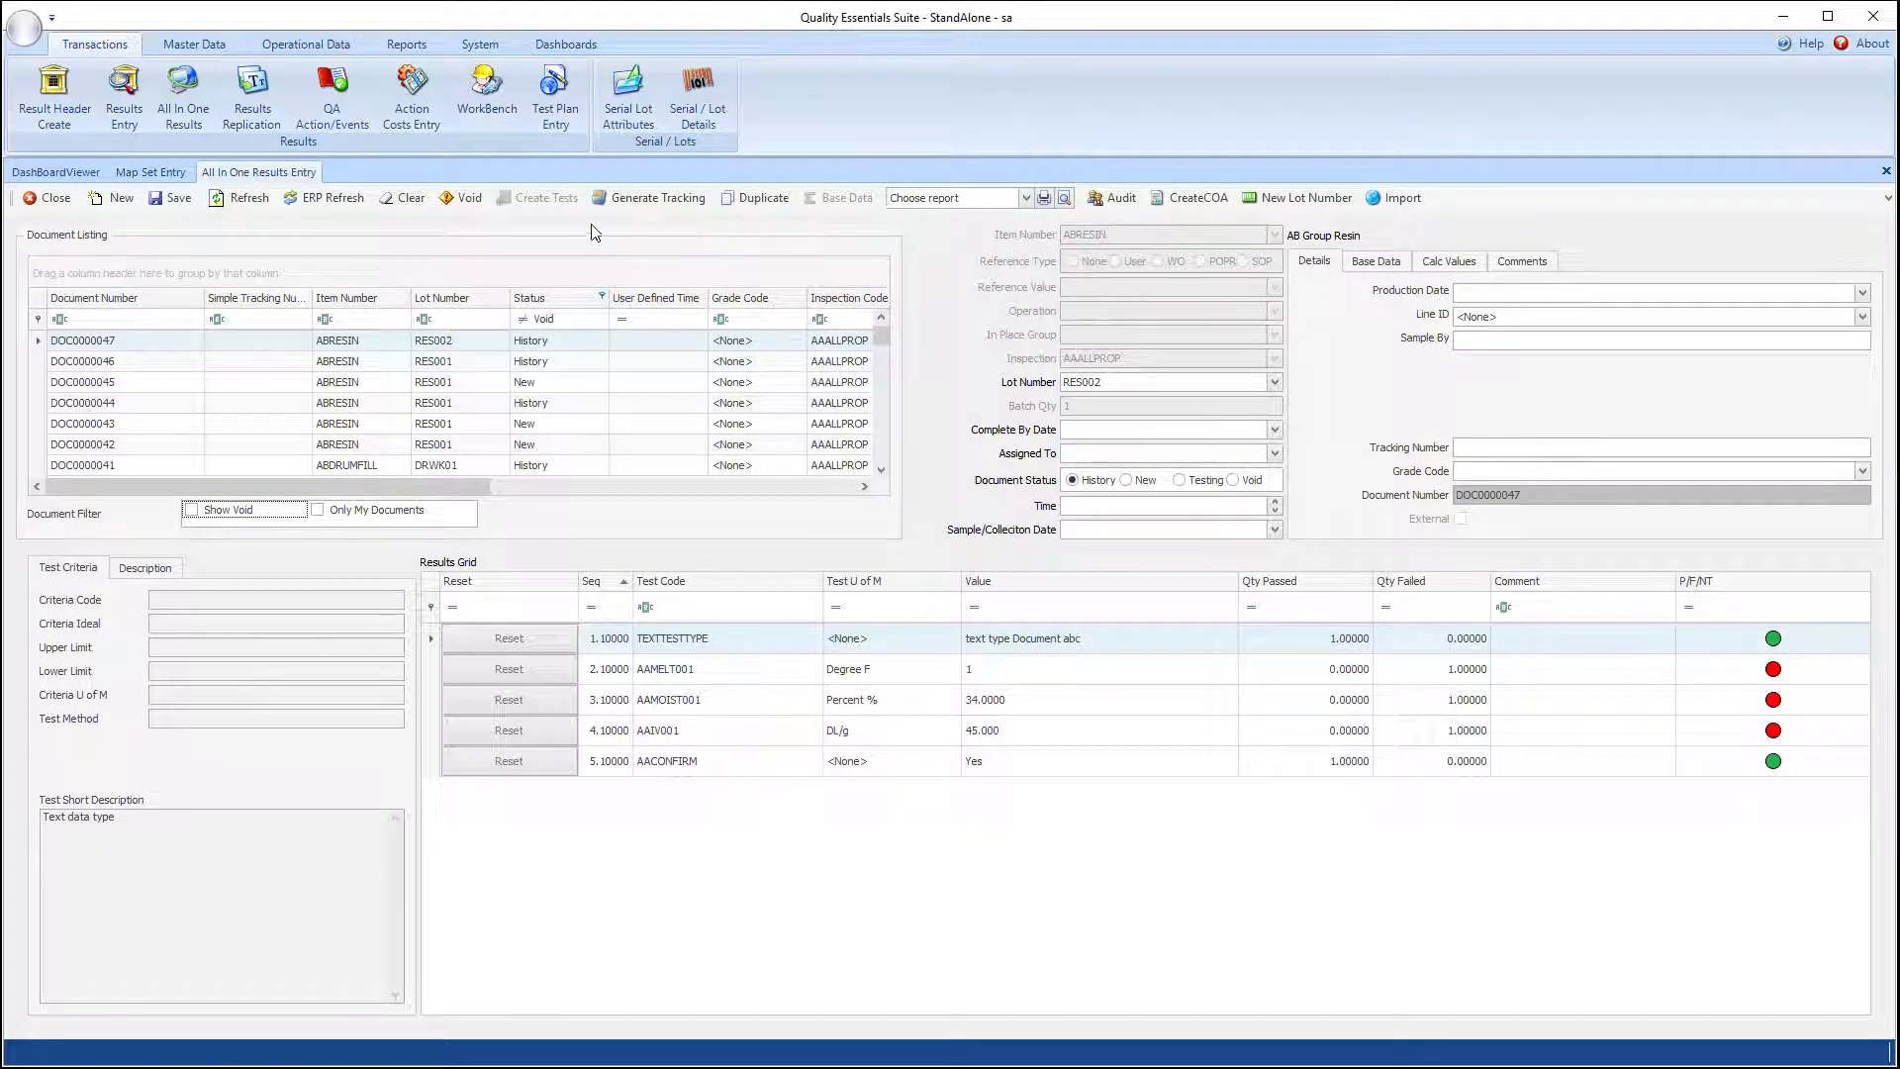
left_click(119, 200)
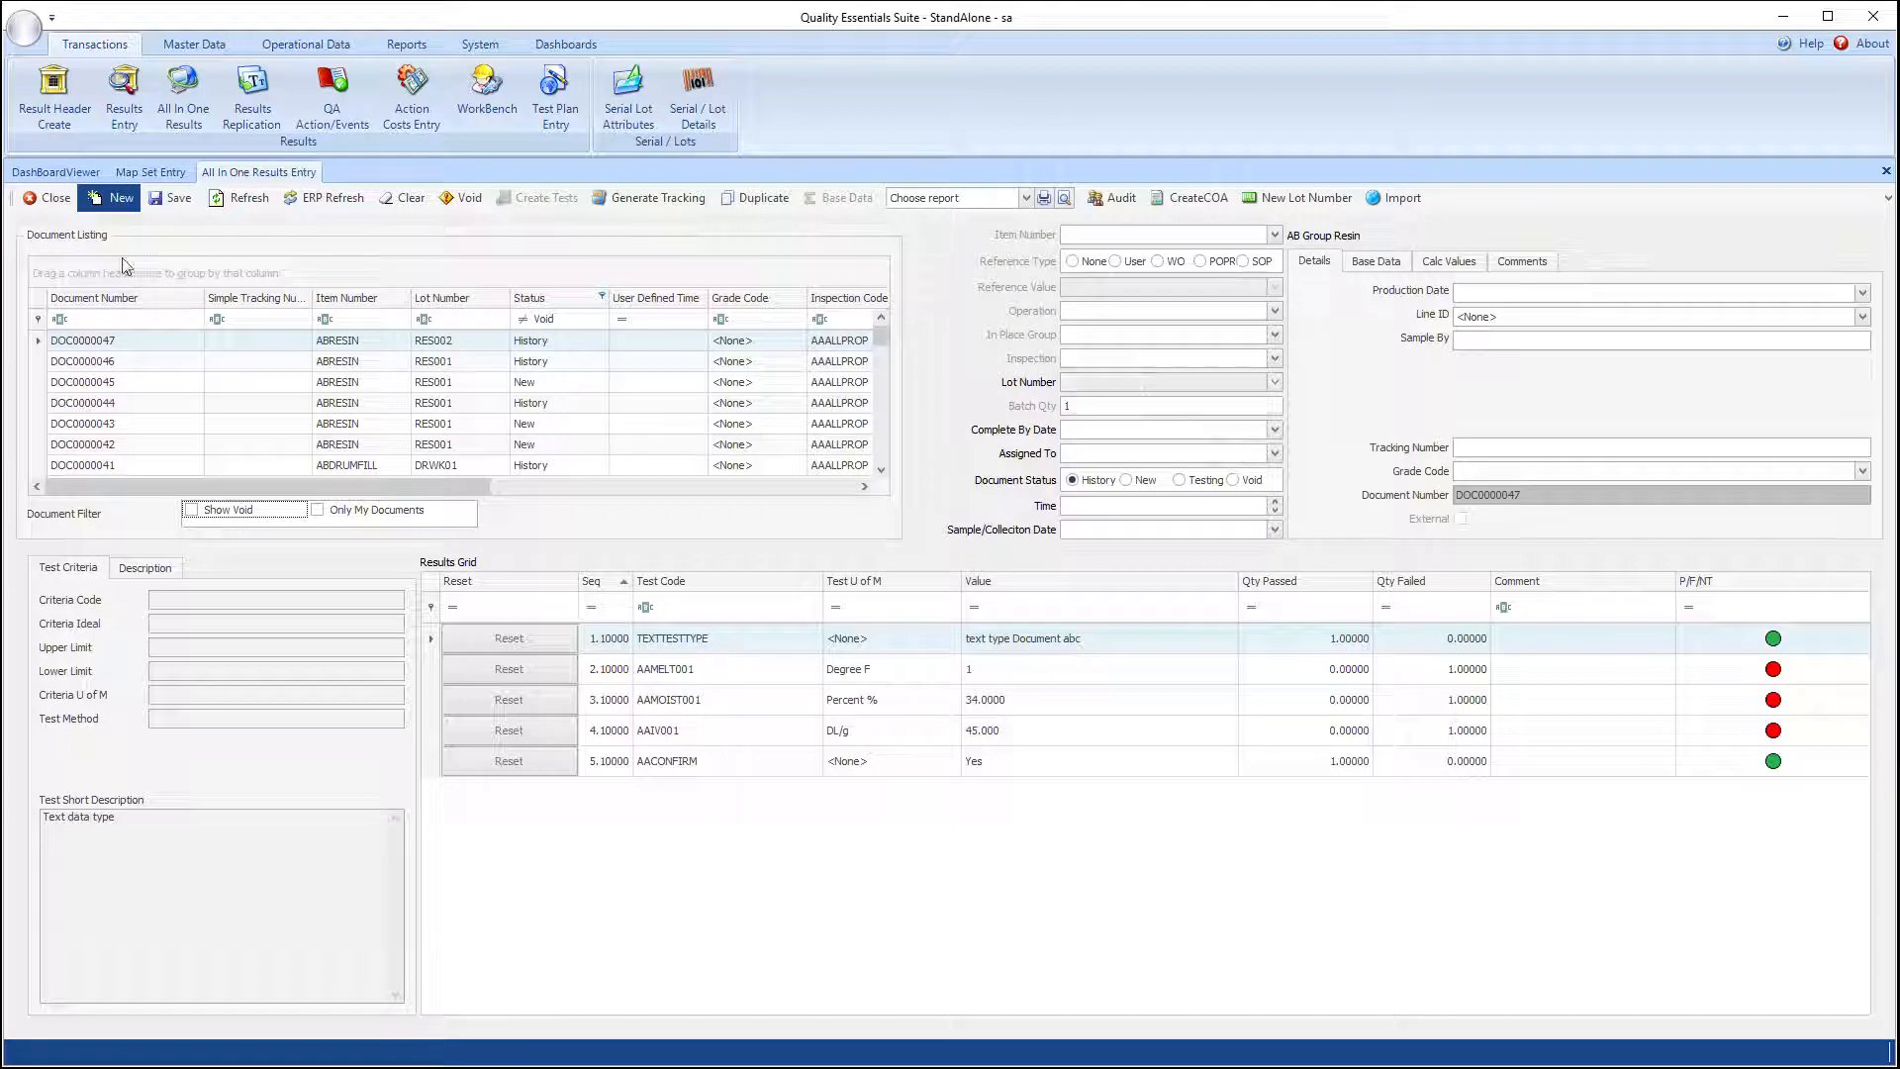
left_click(1274, 235)
left_click(1148, 344)
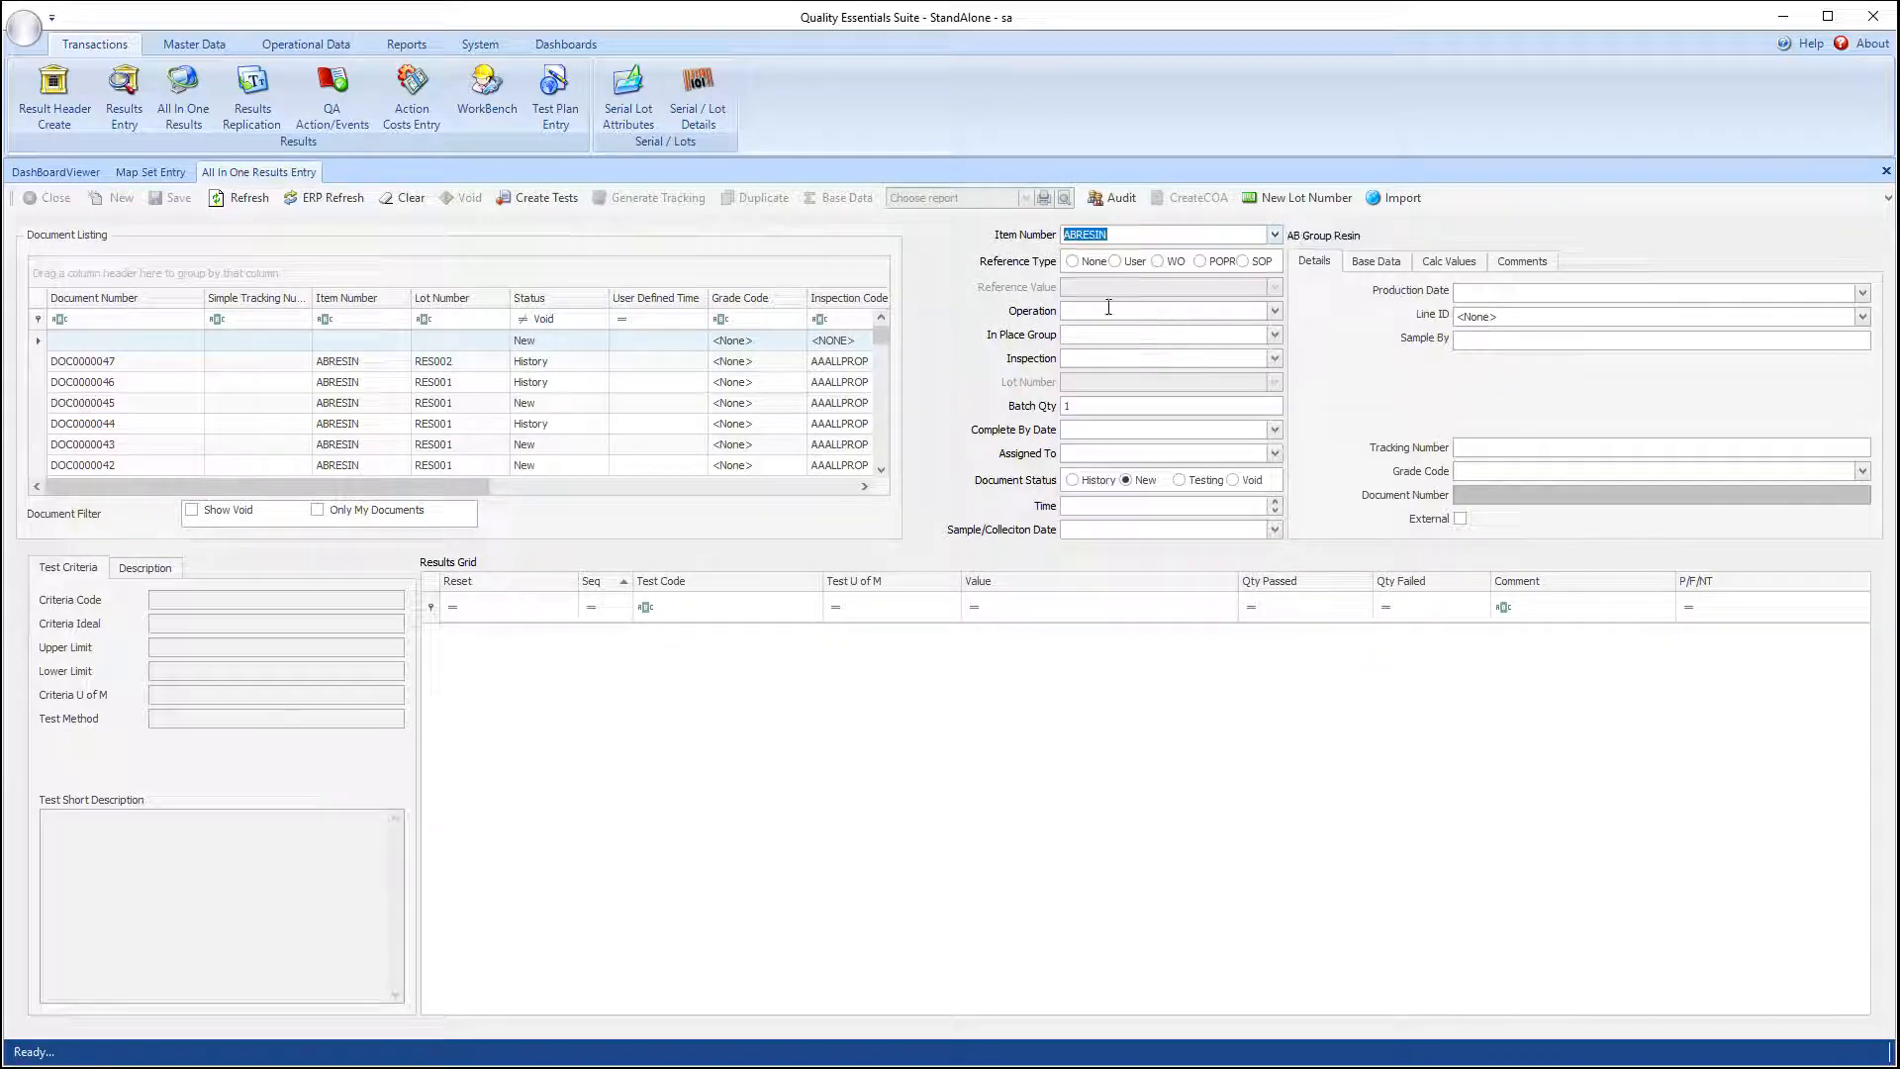
Step: Assign inspection AAALLPROP and lot number RES001 to the new ABRESIN document and create its tests
left_click(1108, 358)
left_click(1275, 358)
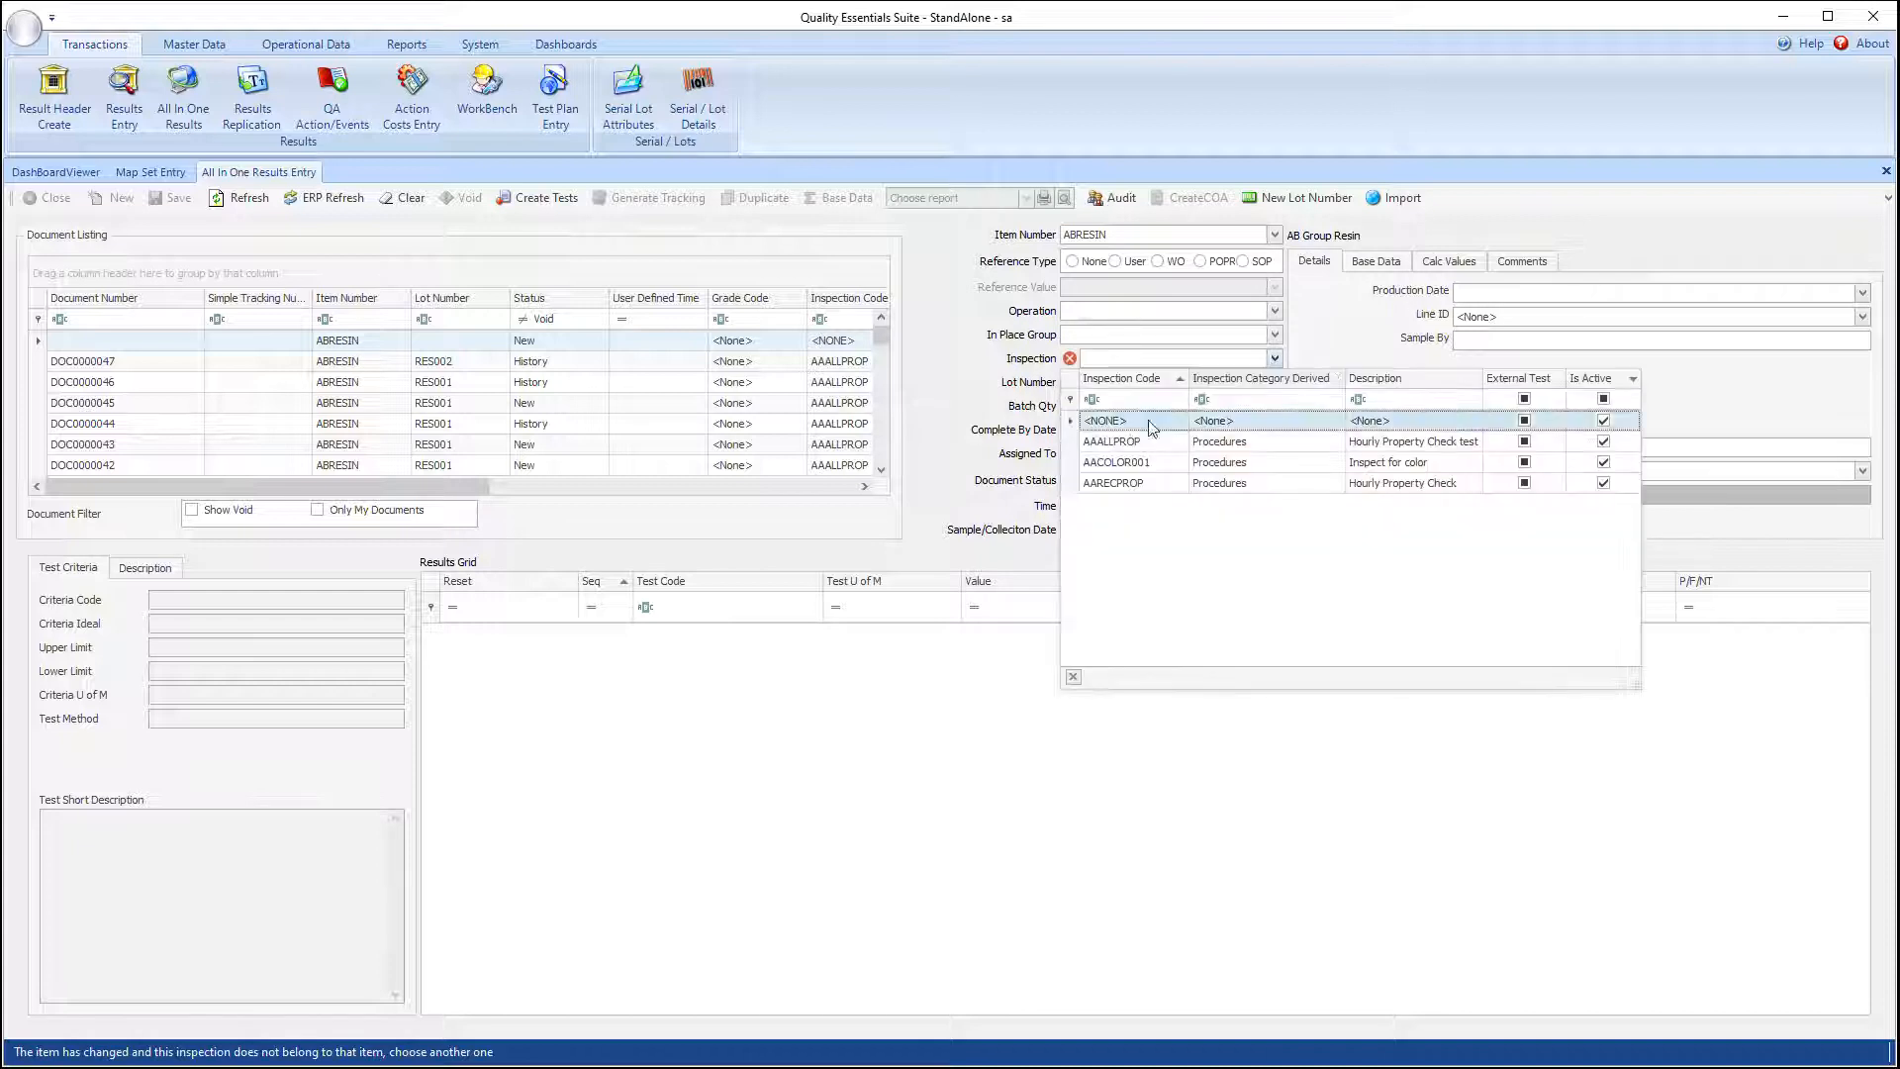
left_click(1121, 452)
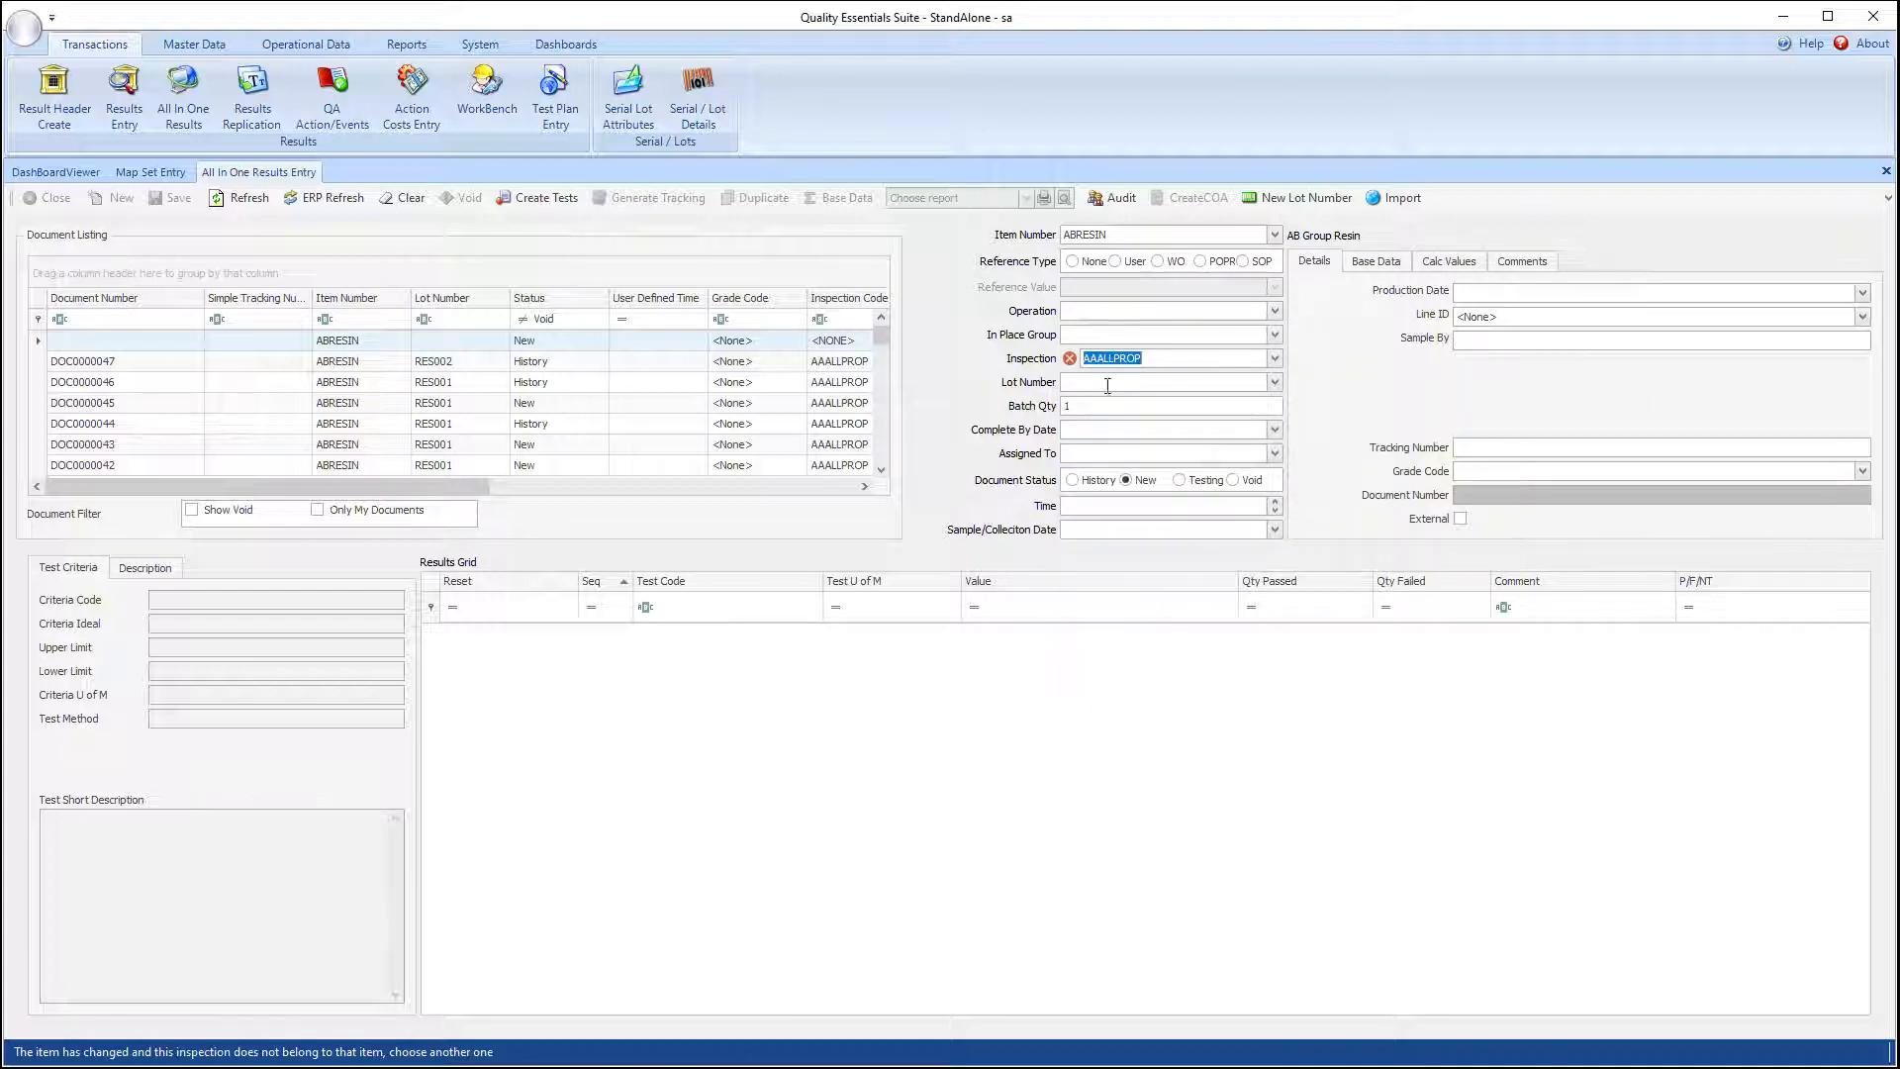
left_click(1274, 382)
left_click(1103, 465)
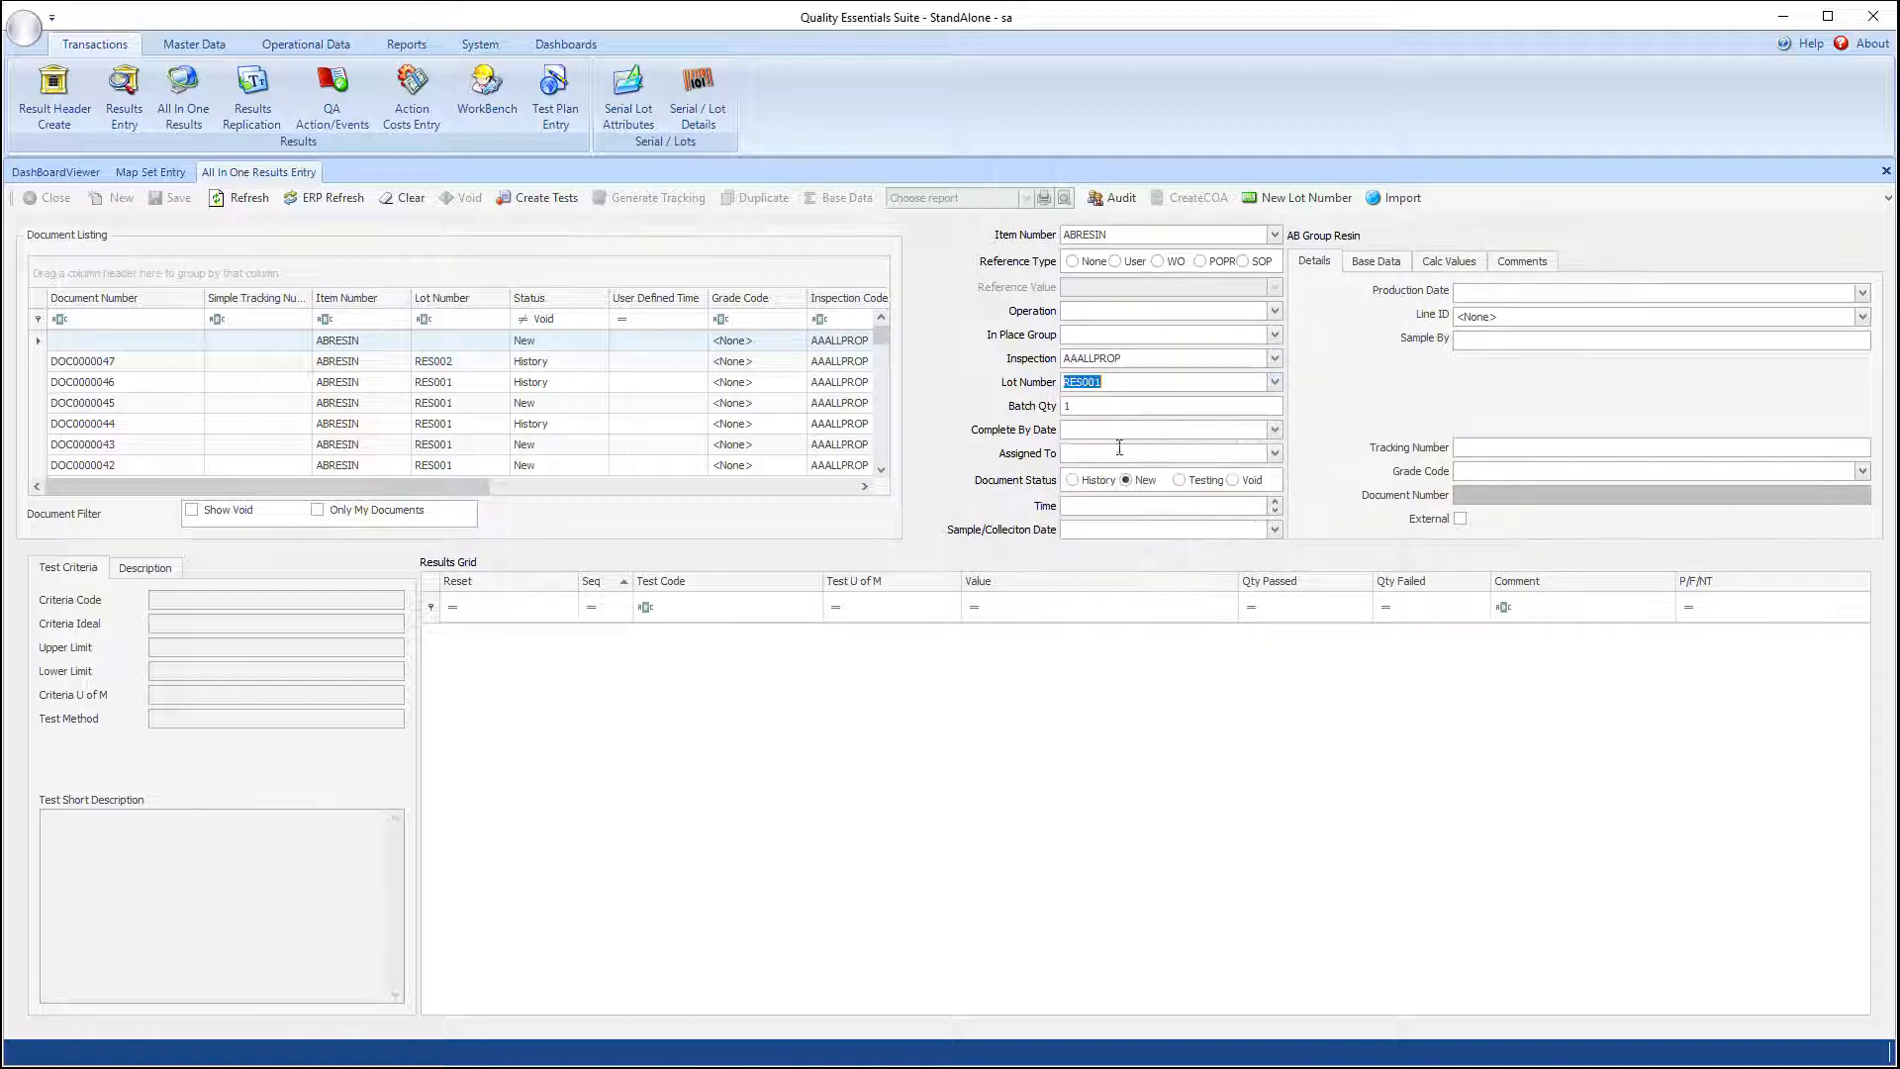
left_click(535, 198)
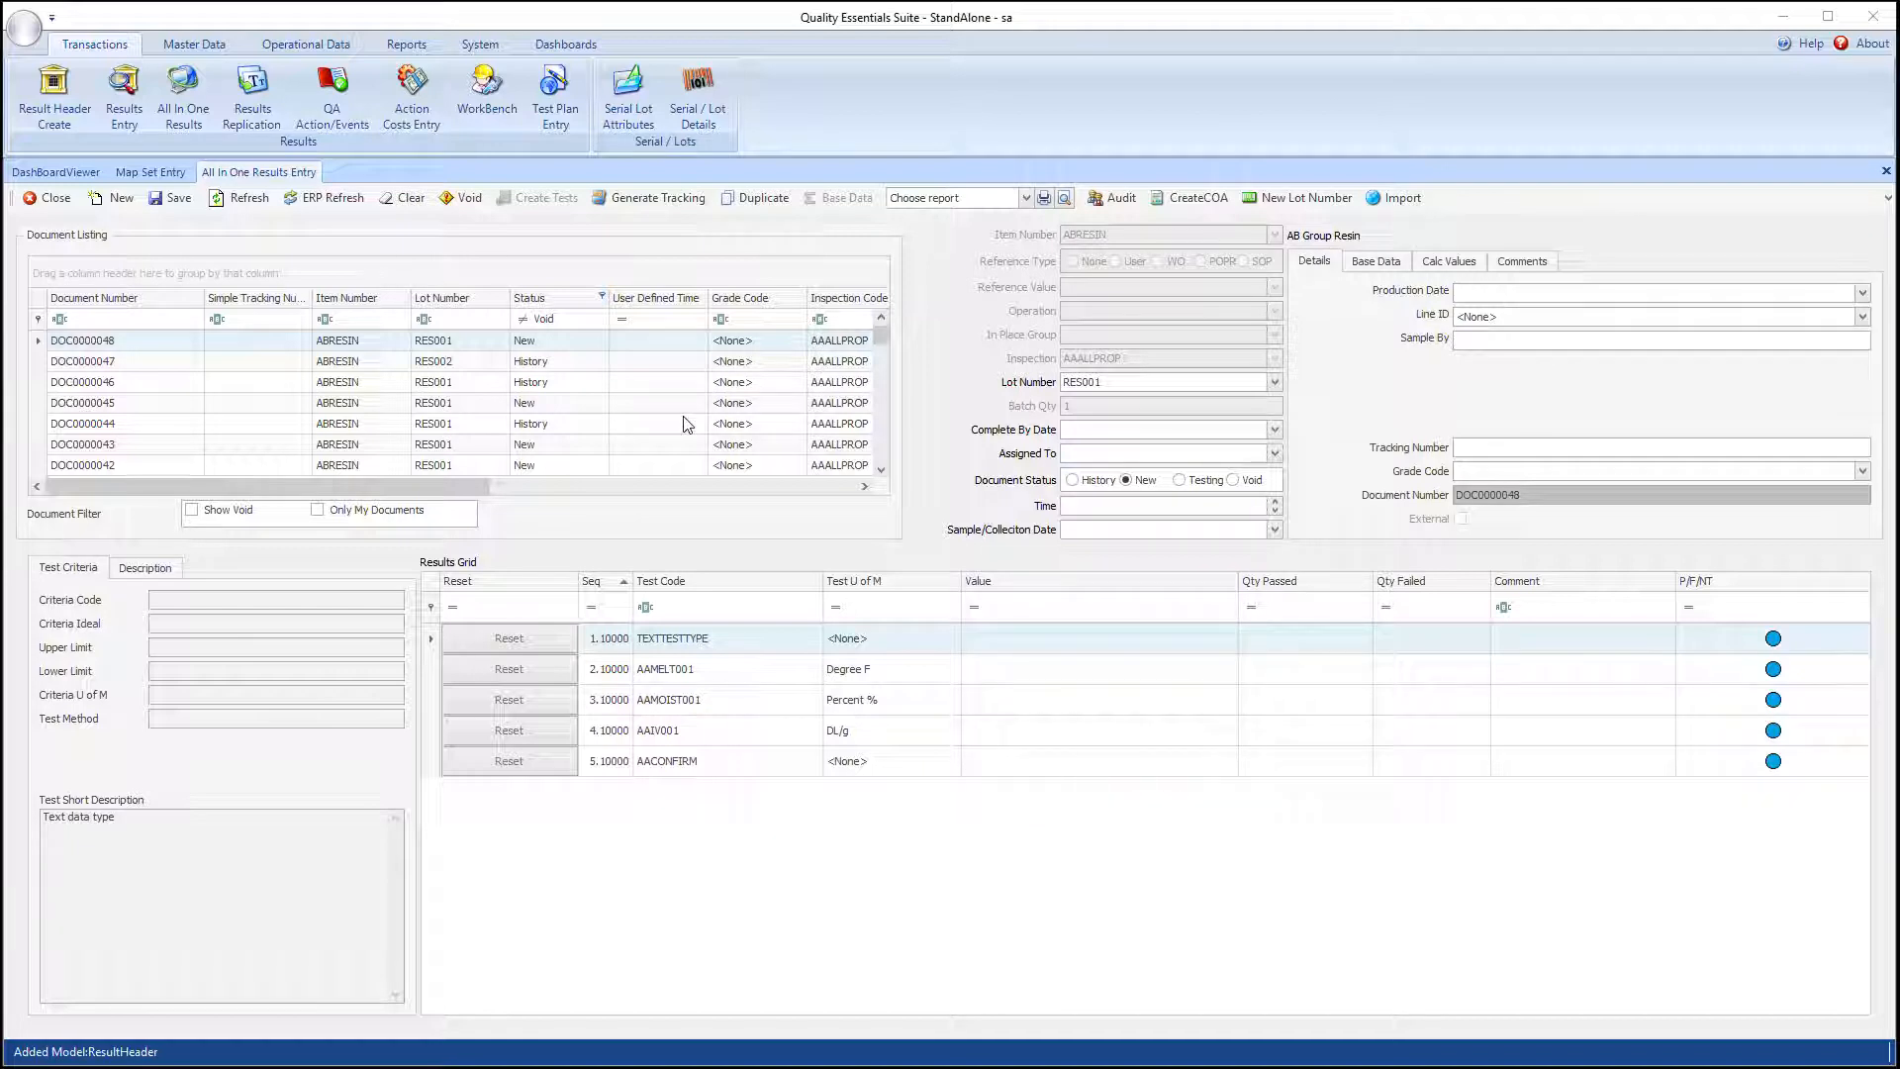
Step: Return to Map Set Entry and review the default starting cell and map set lines of the test map set
left_click(149, 176)
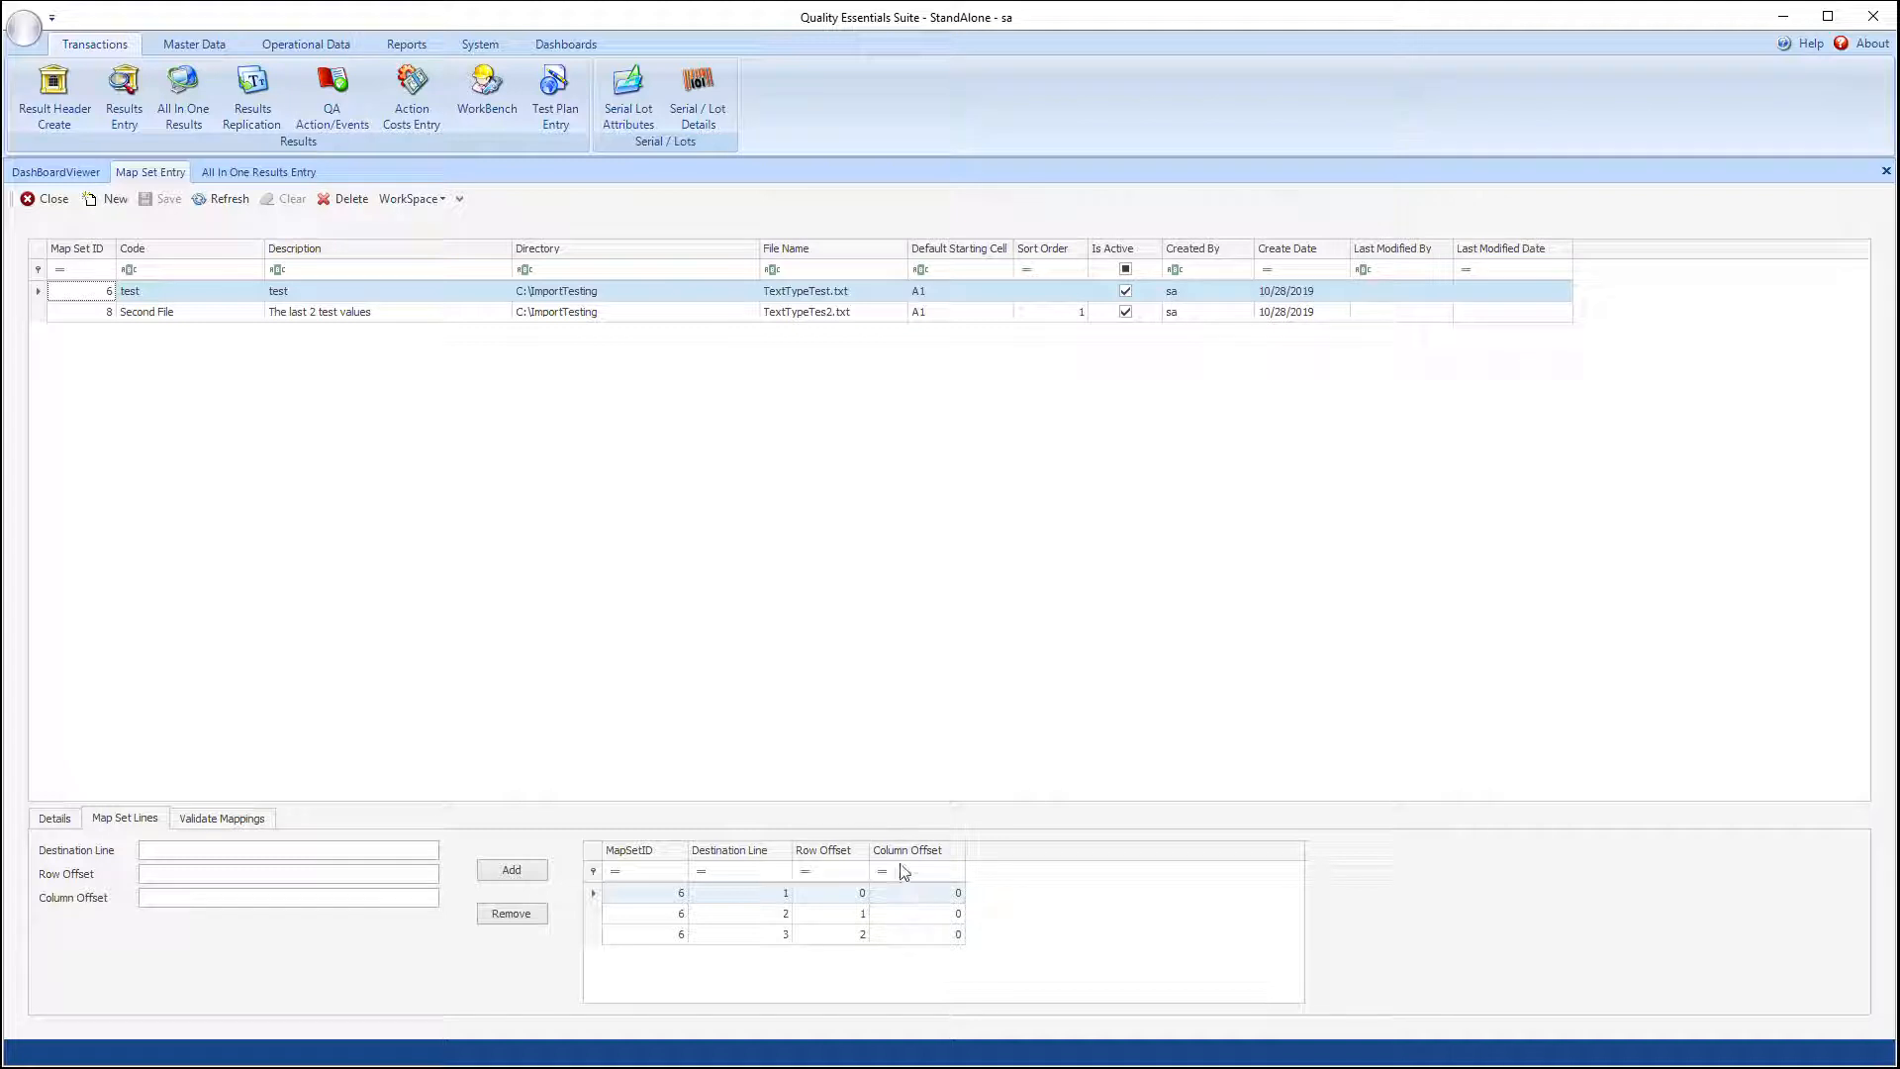
left_click(51, 822)
left_click(115, 946)
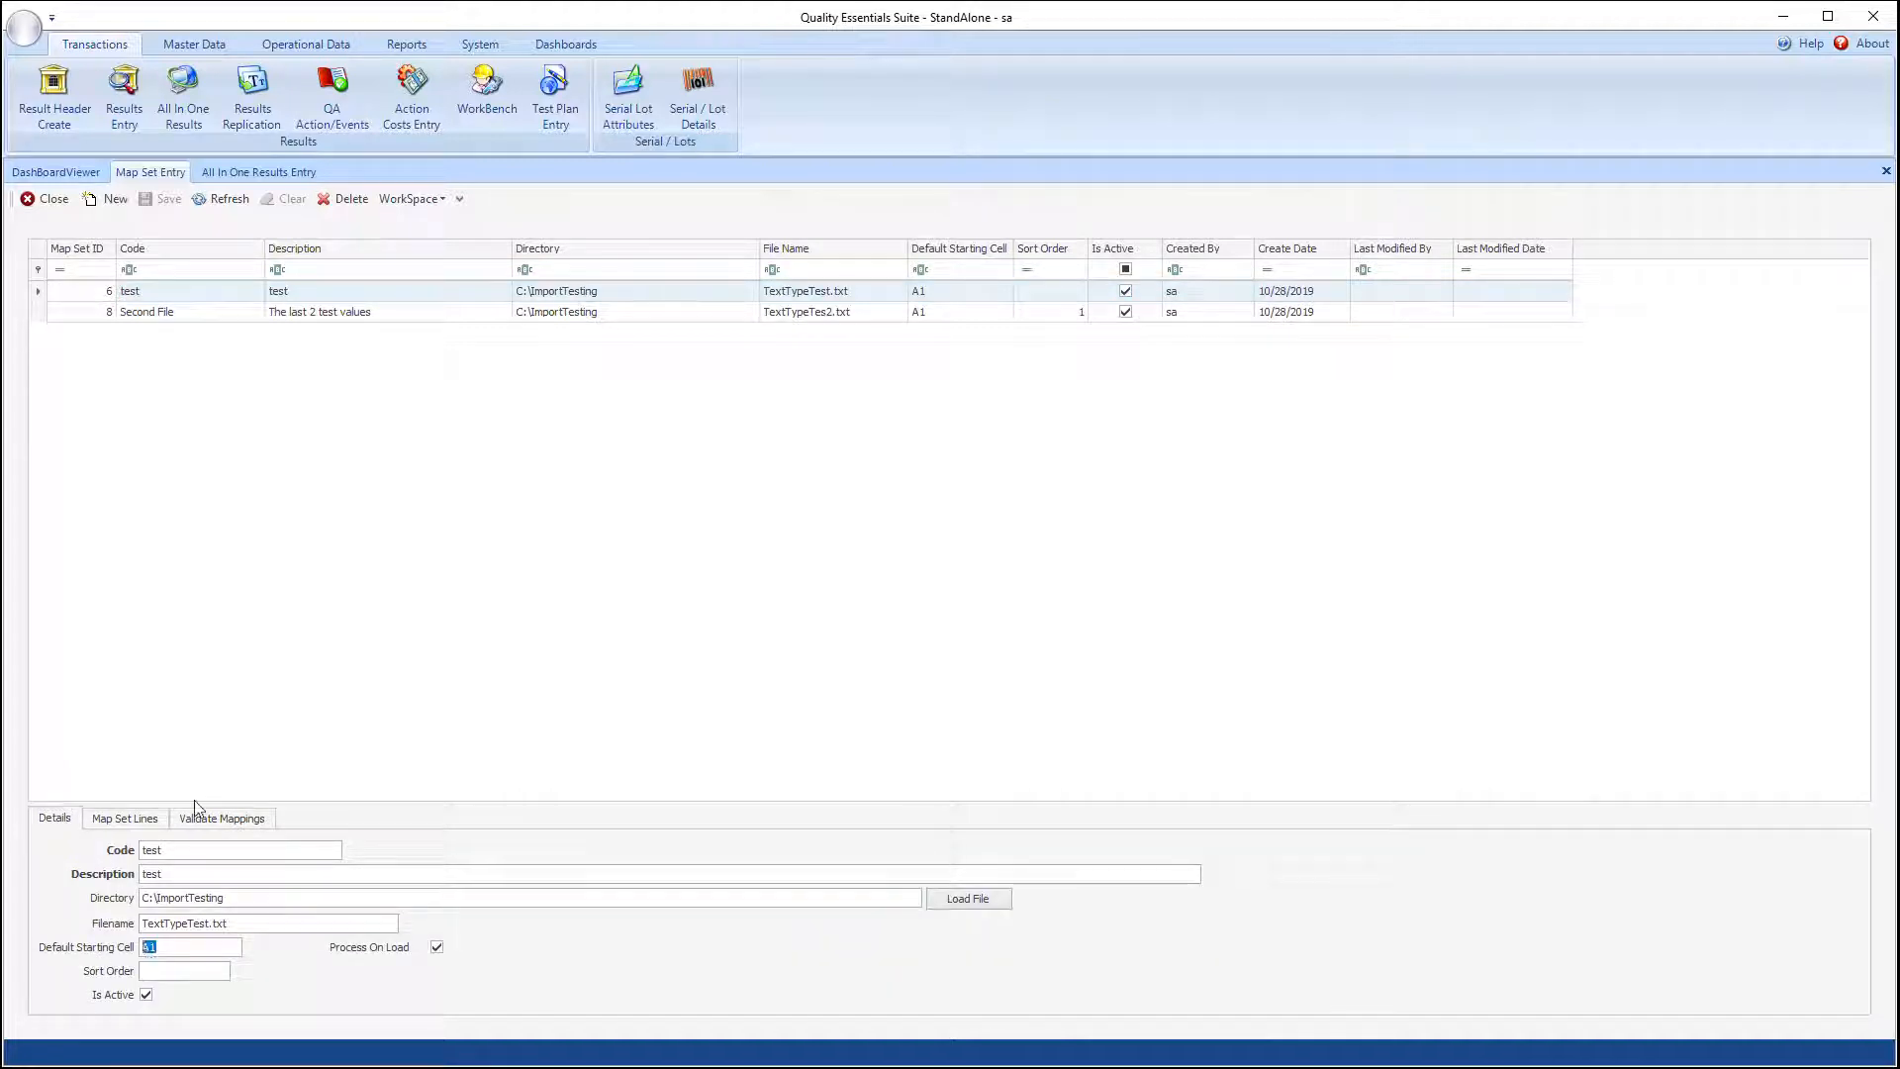
left_click(124, 820)
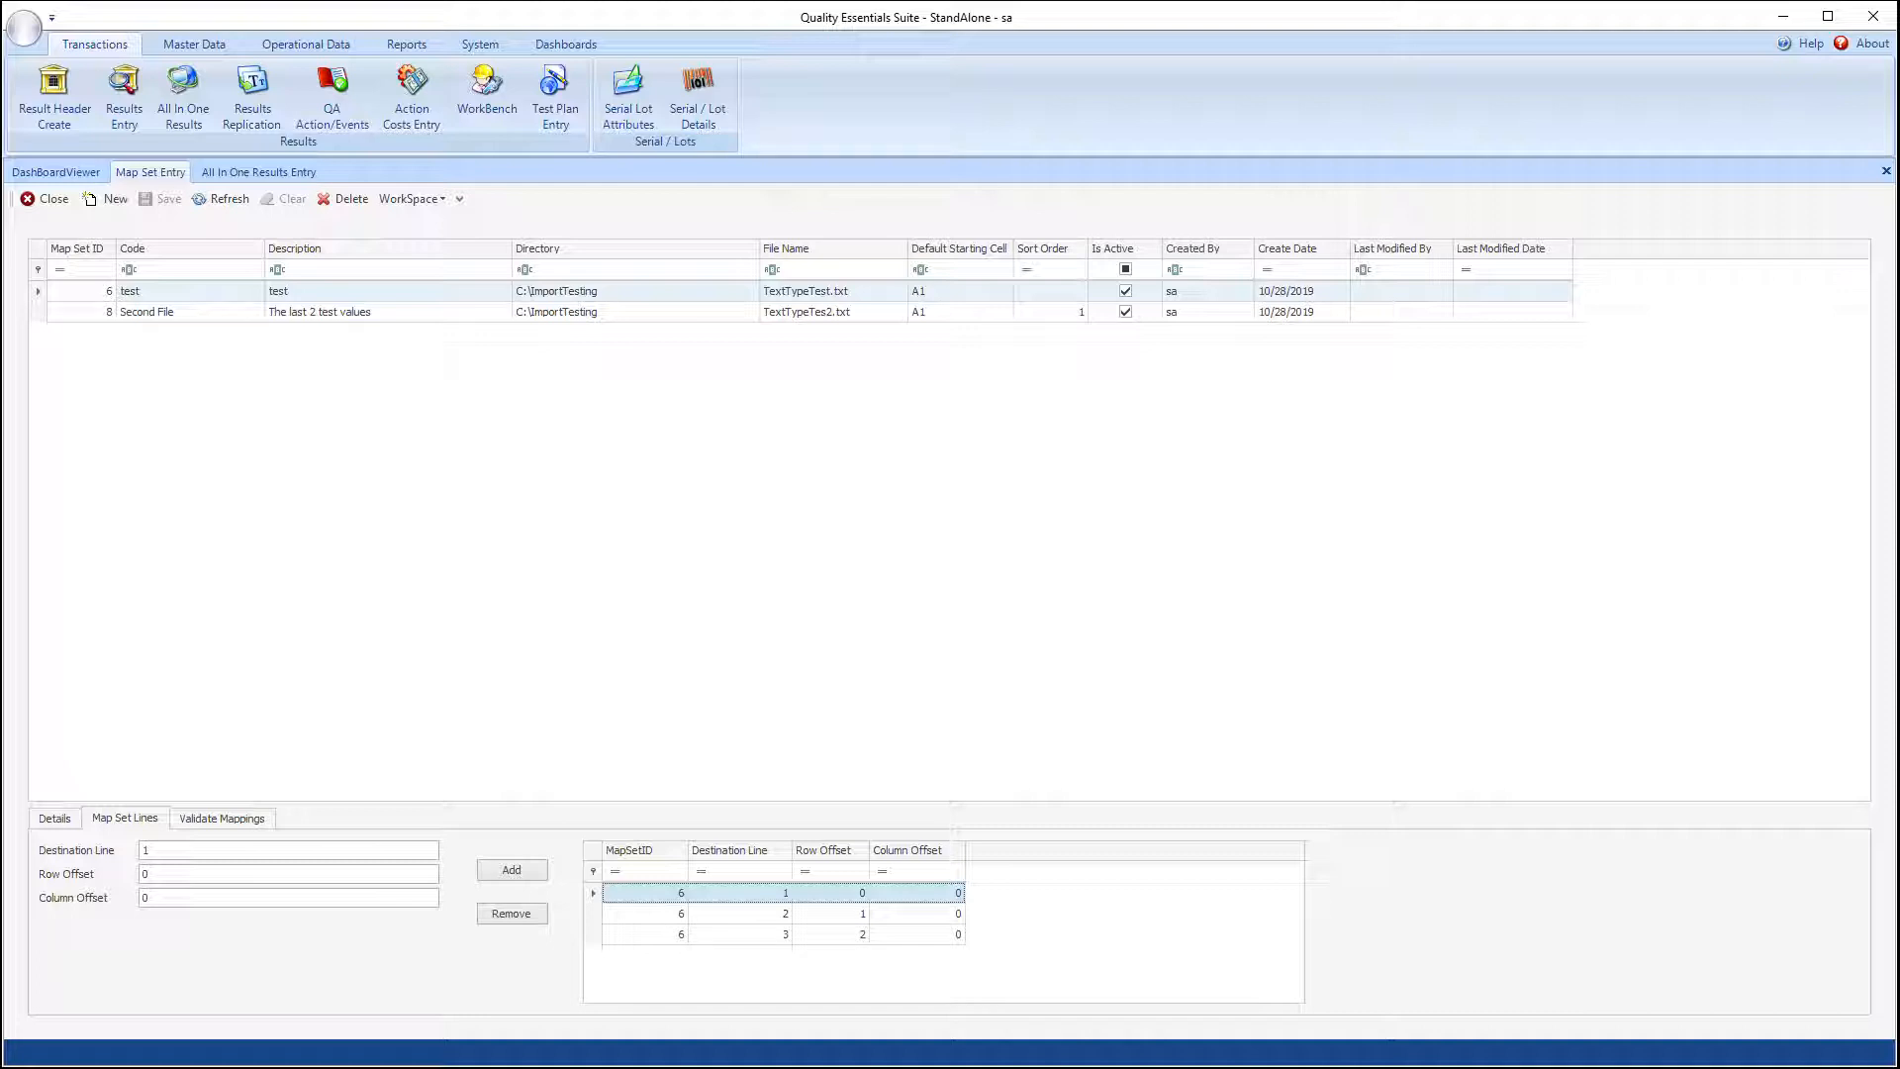
Step: Switch to TextTypeTest.txt in Notepad and compare its first three lines with the map set offsets and the ABRESIN document's tests
key("alt+Tab")
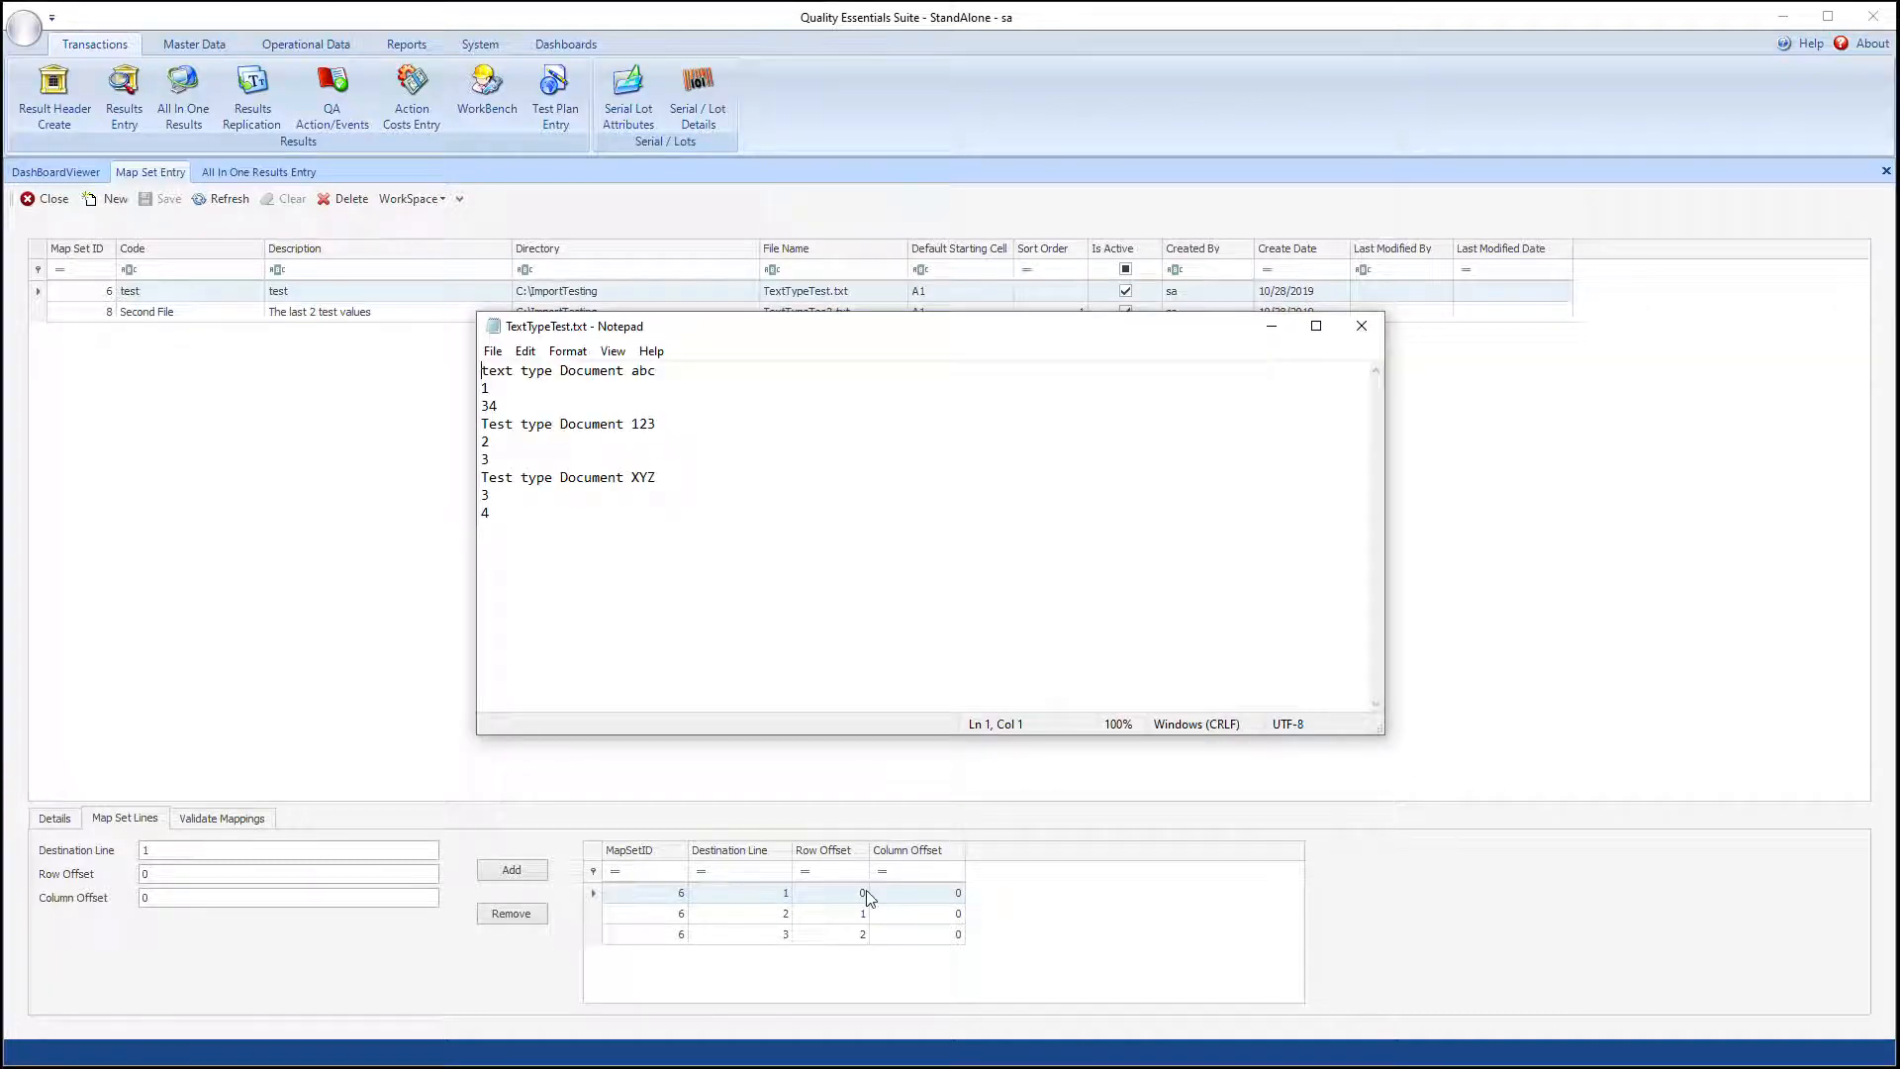
left_click_drag(658, 371, 479, 371)
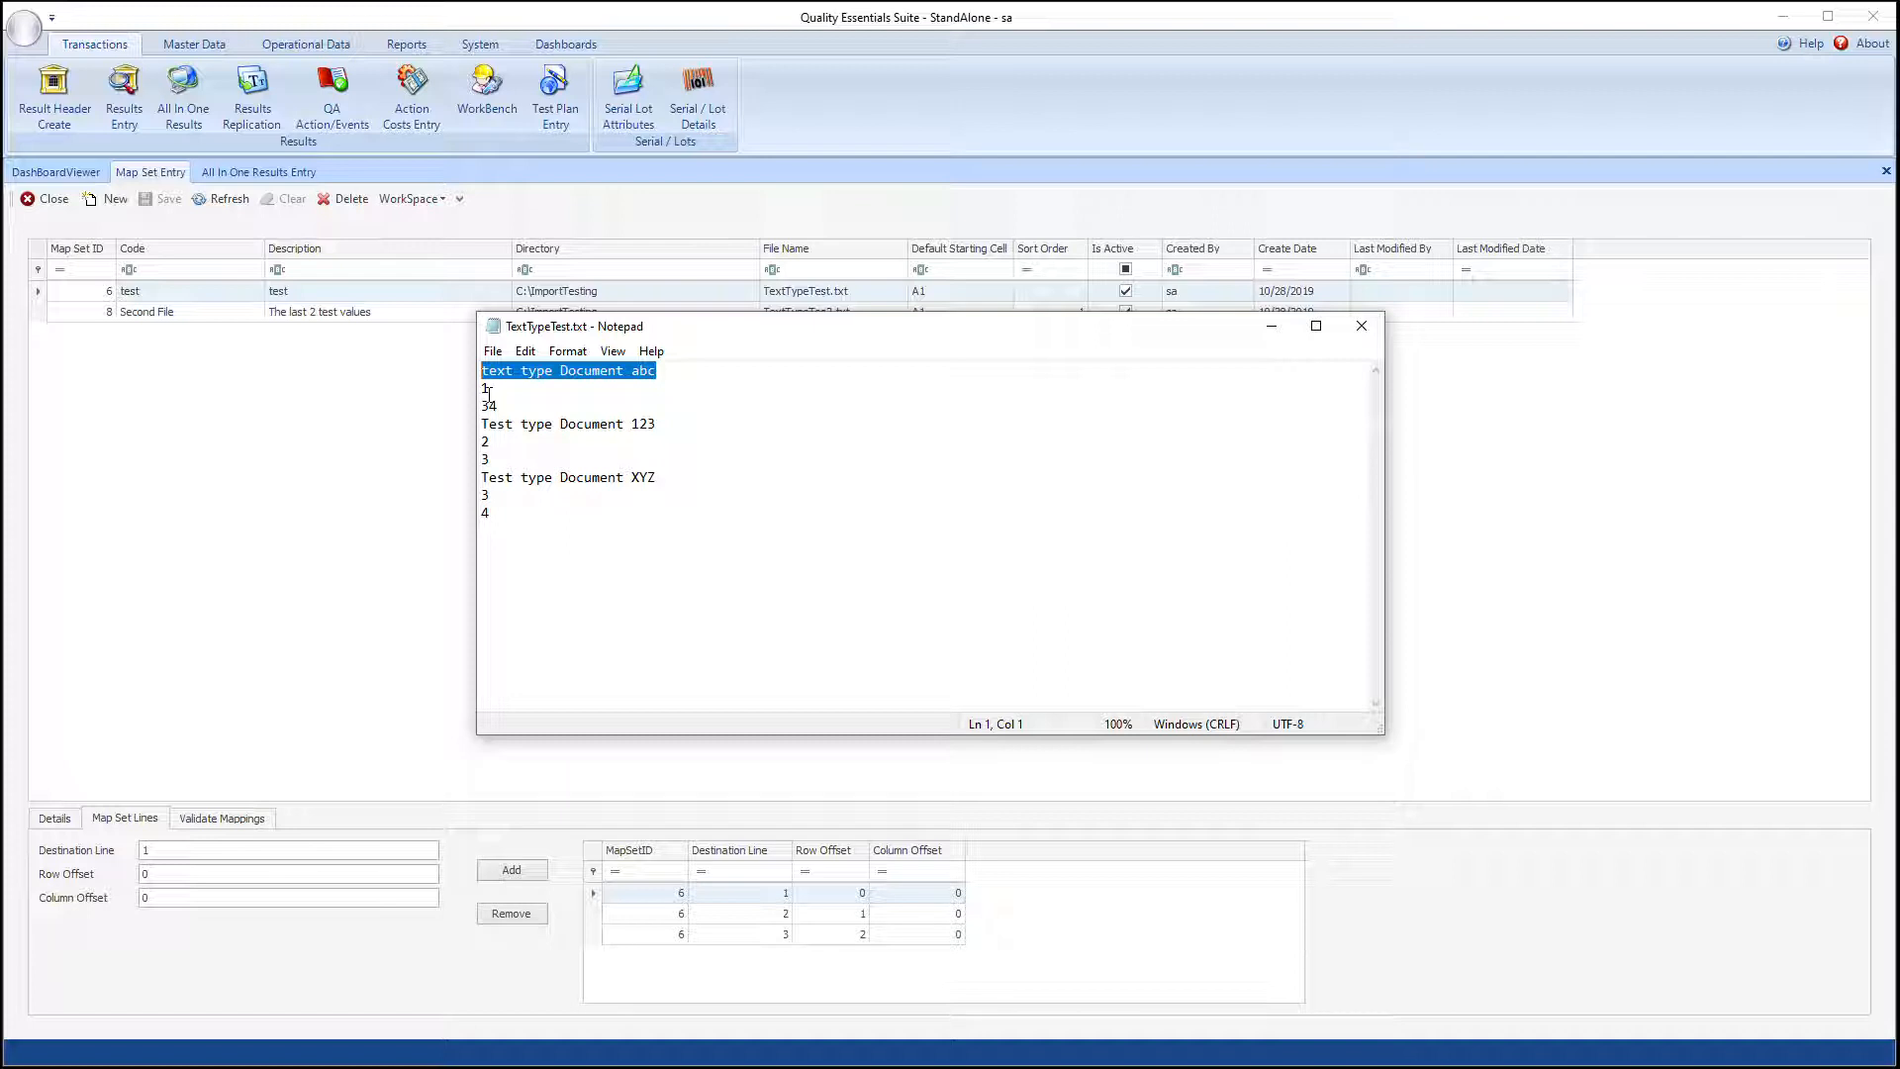
left_click_drag(499, 406, 481, 405)
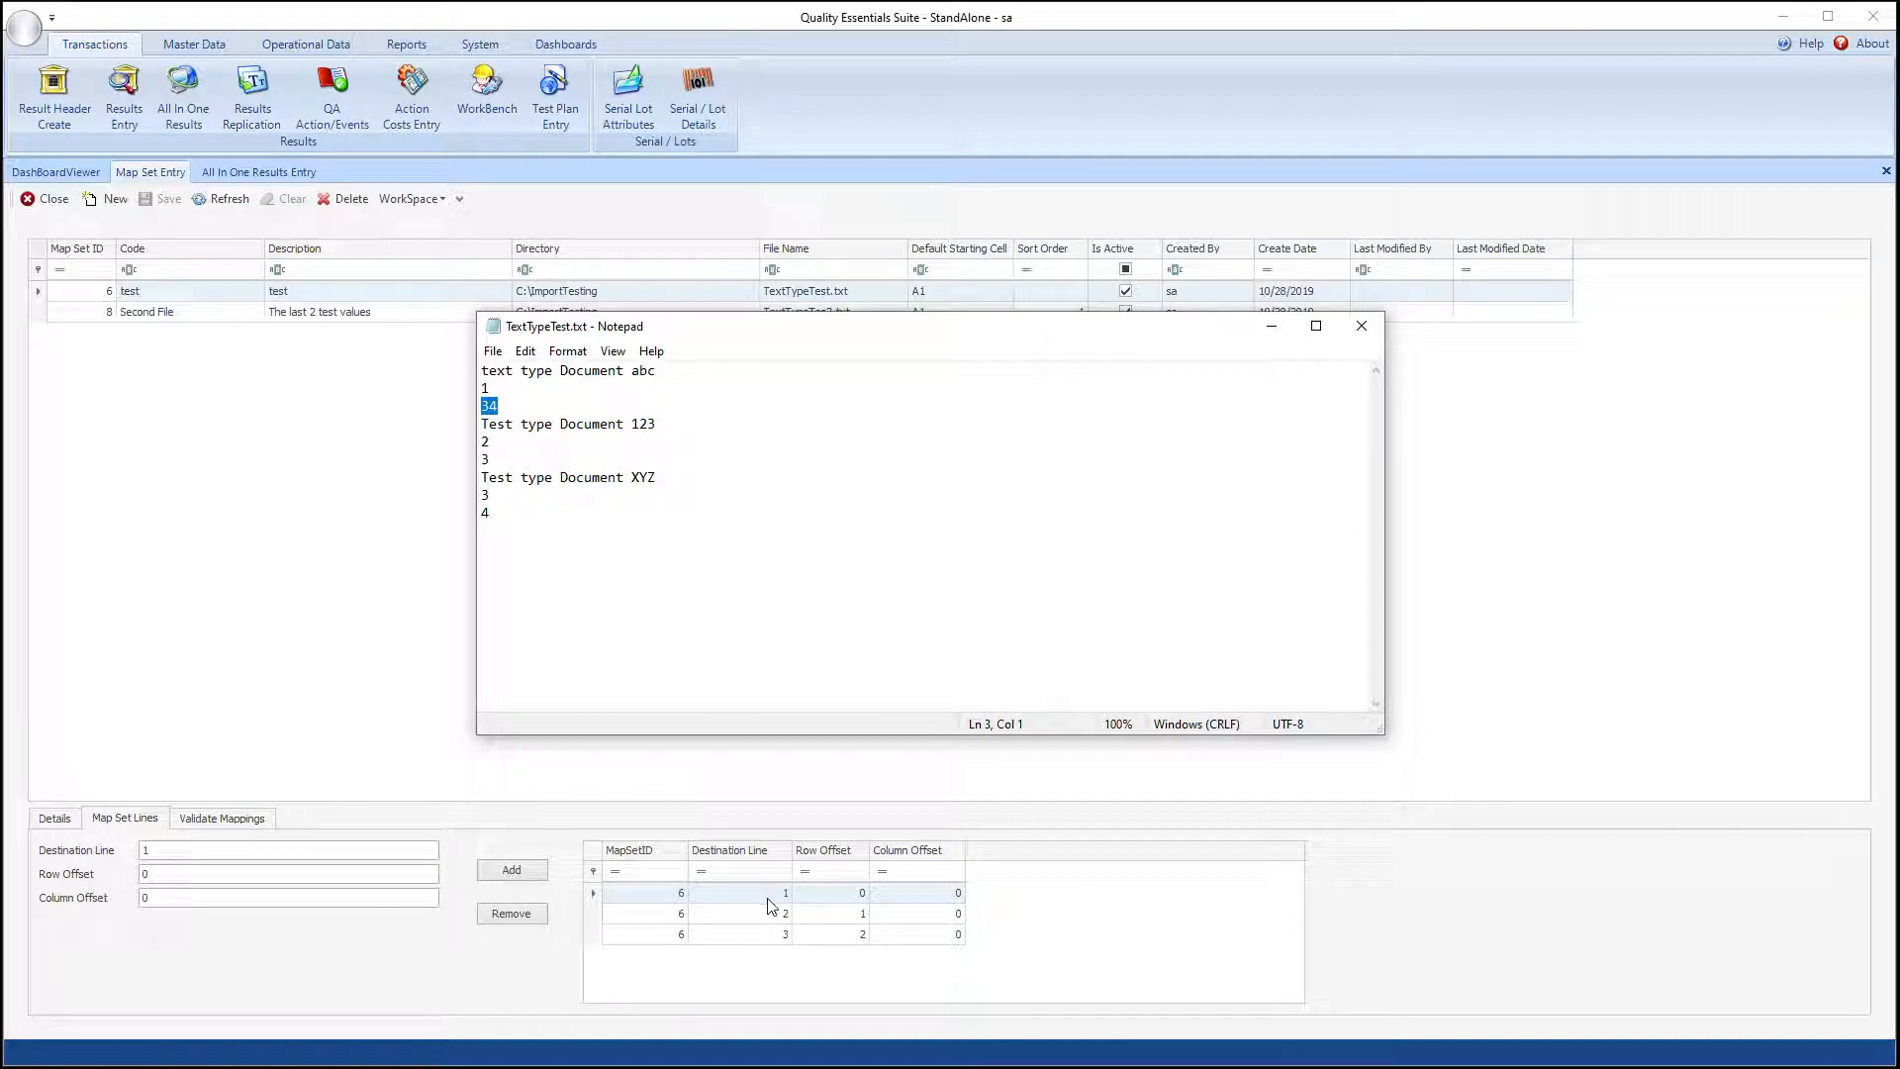
left_click_drag(488, 388, 472, 394)
left_click_drag(483, 371, 691, 370)
left_click_drag(493, 388, 450, 429)
left_click(260, 173)
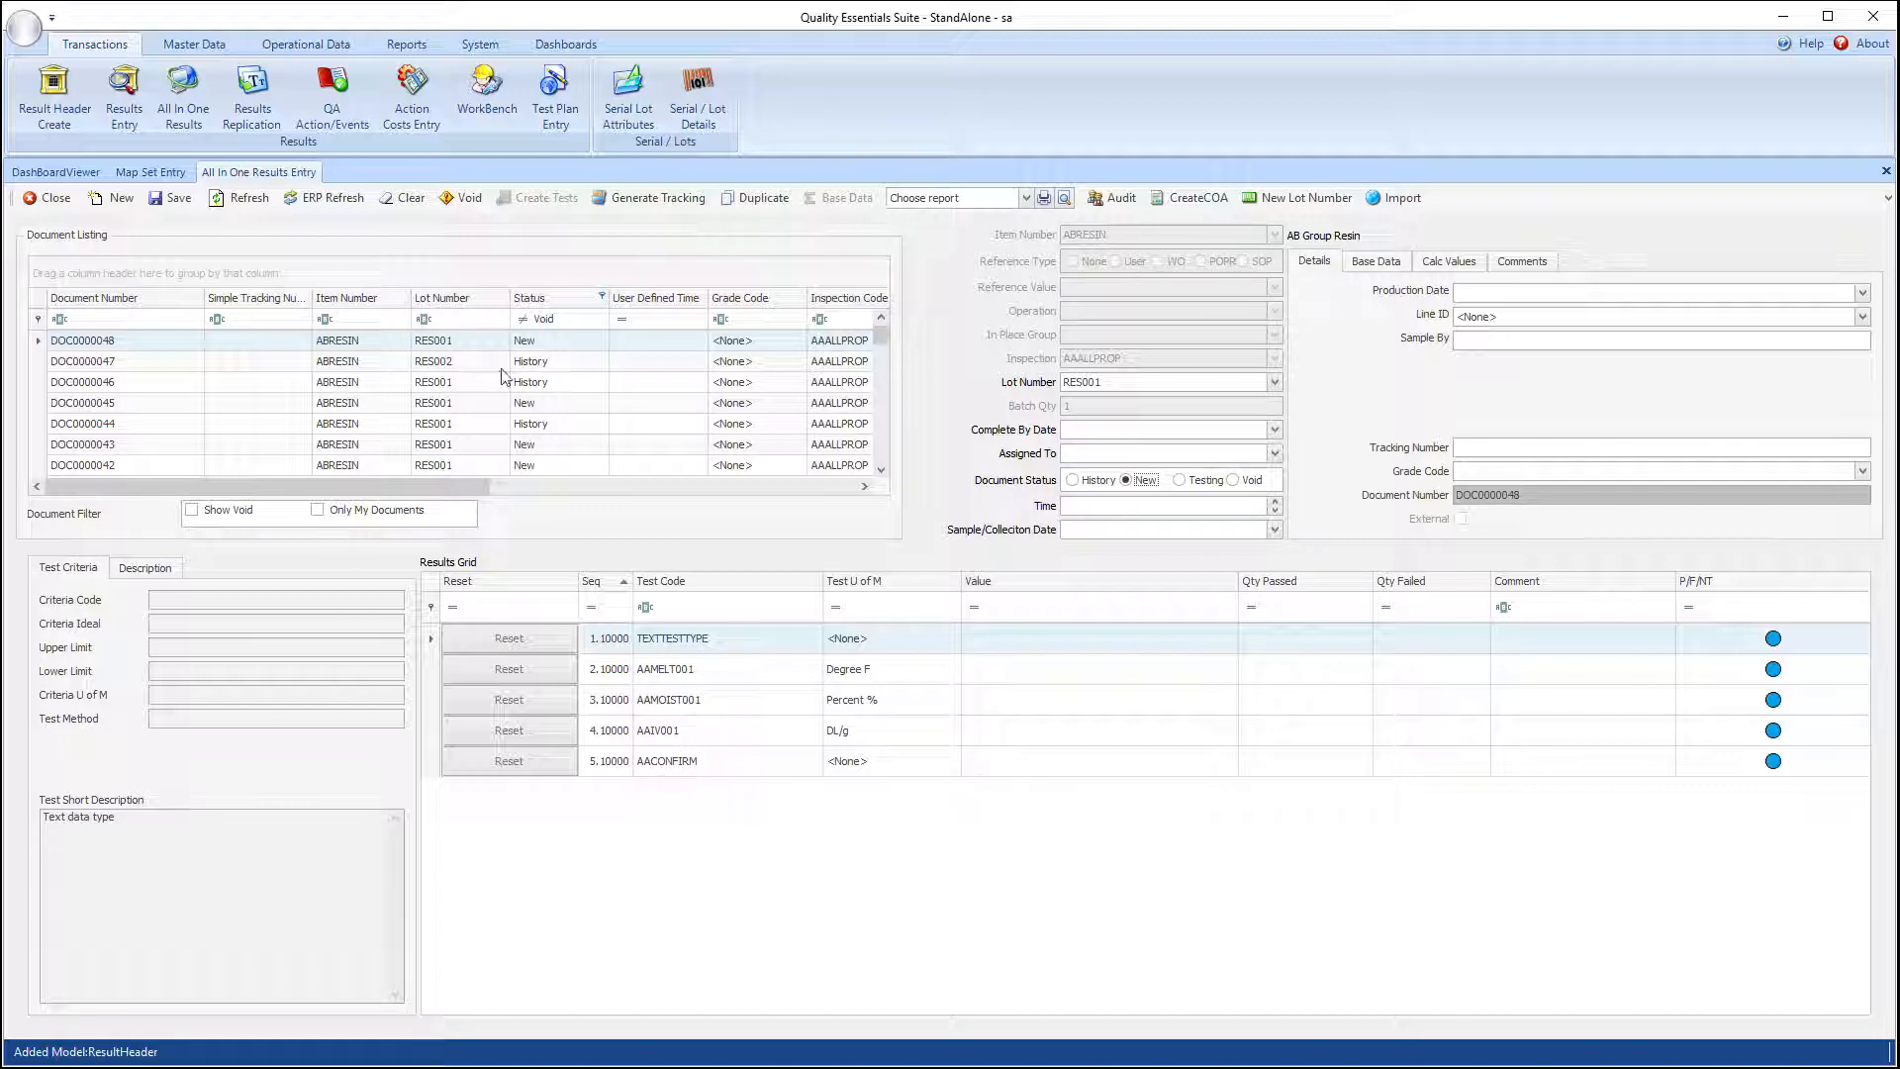
Step: Examine the default starting cell and map set lines of the Second File map set in Map Set Entry
left_click(149, 173)
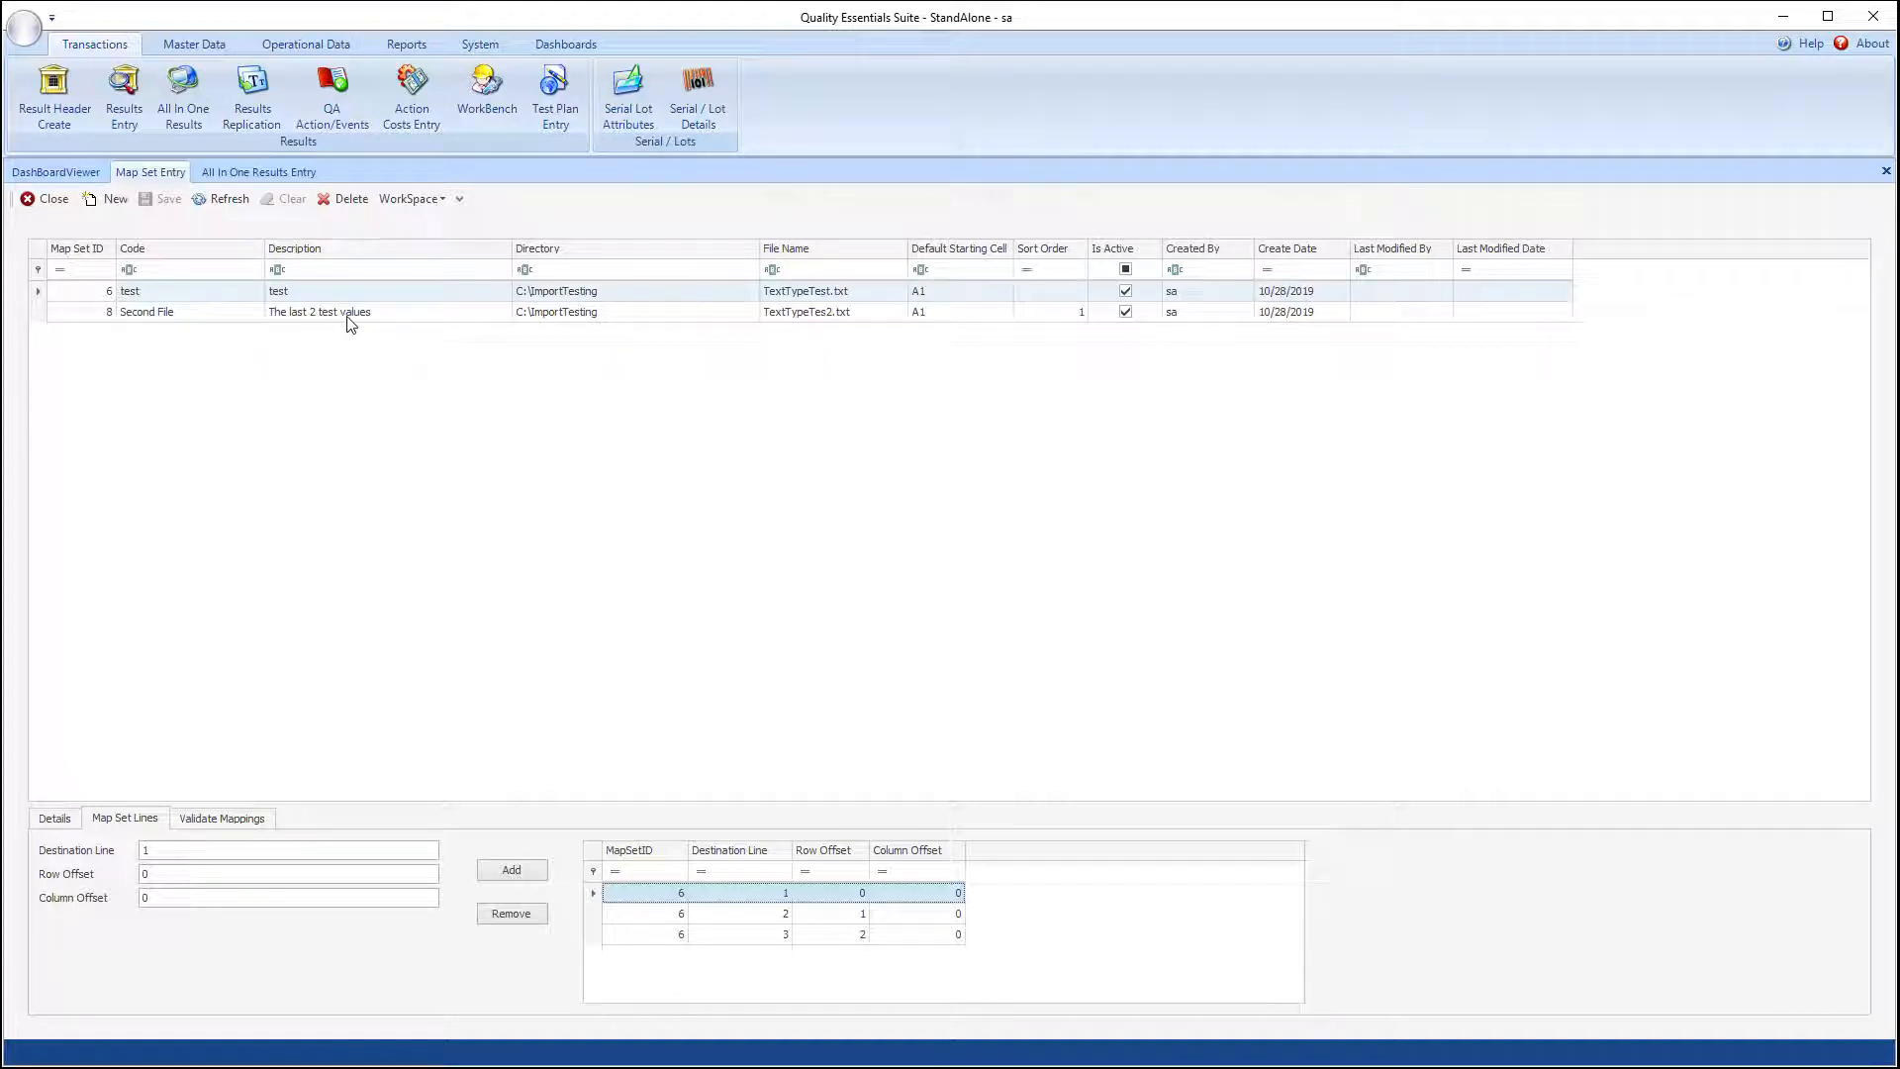
left_click(185, 316)
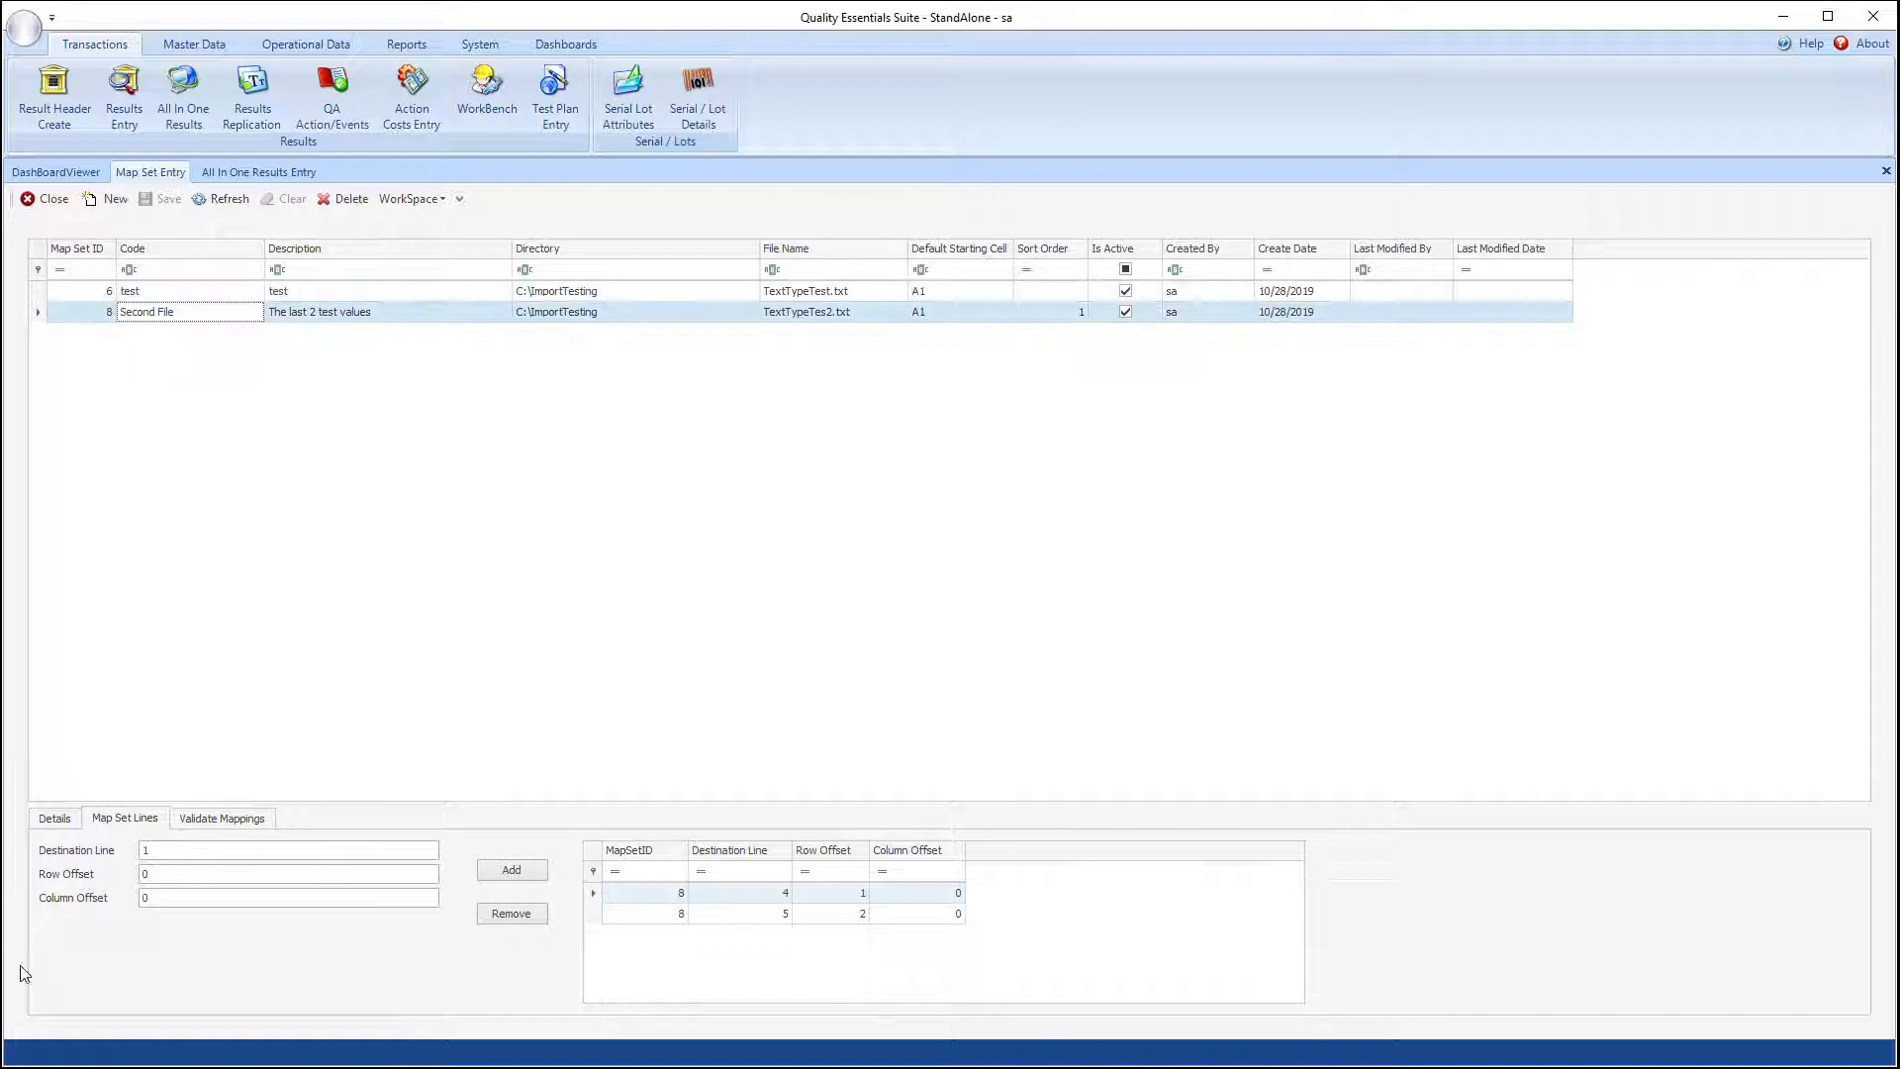
left_click(45, 821)
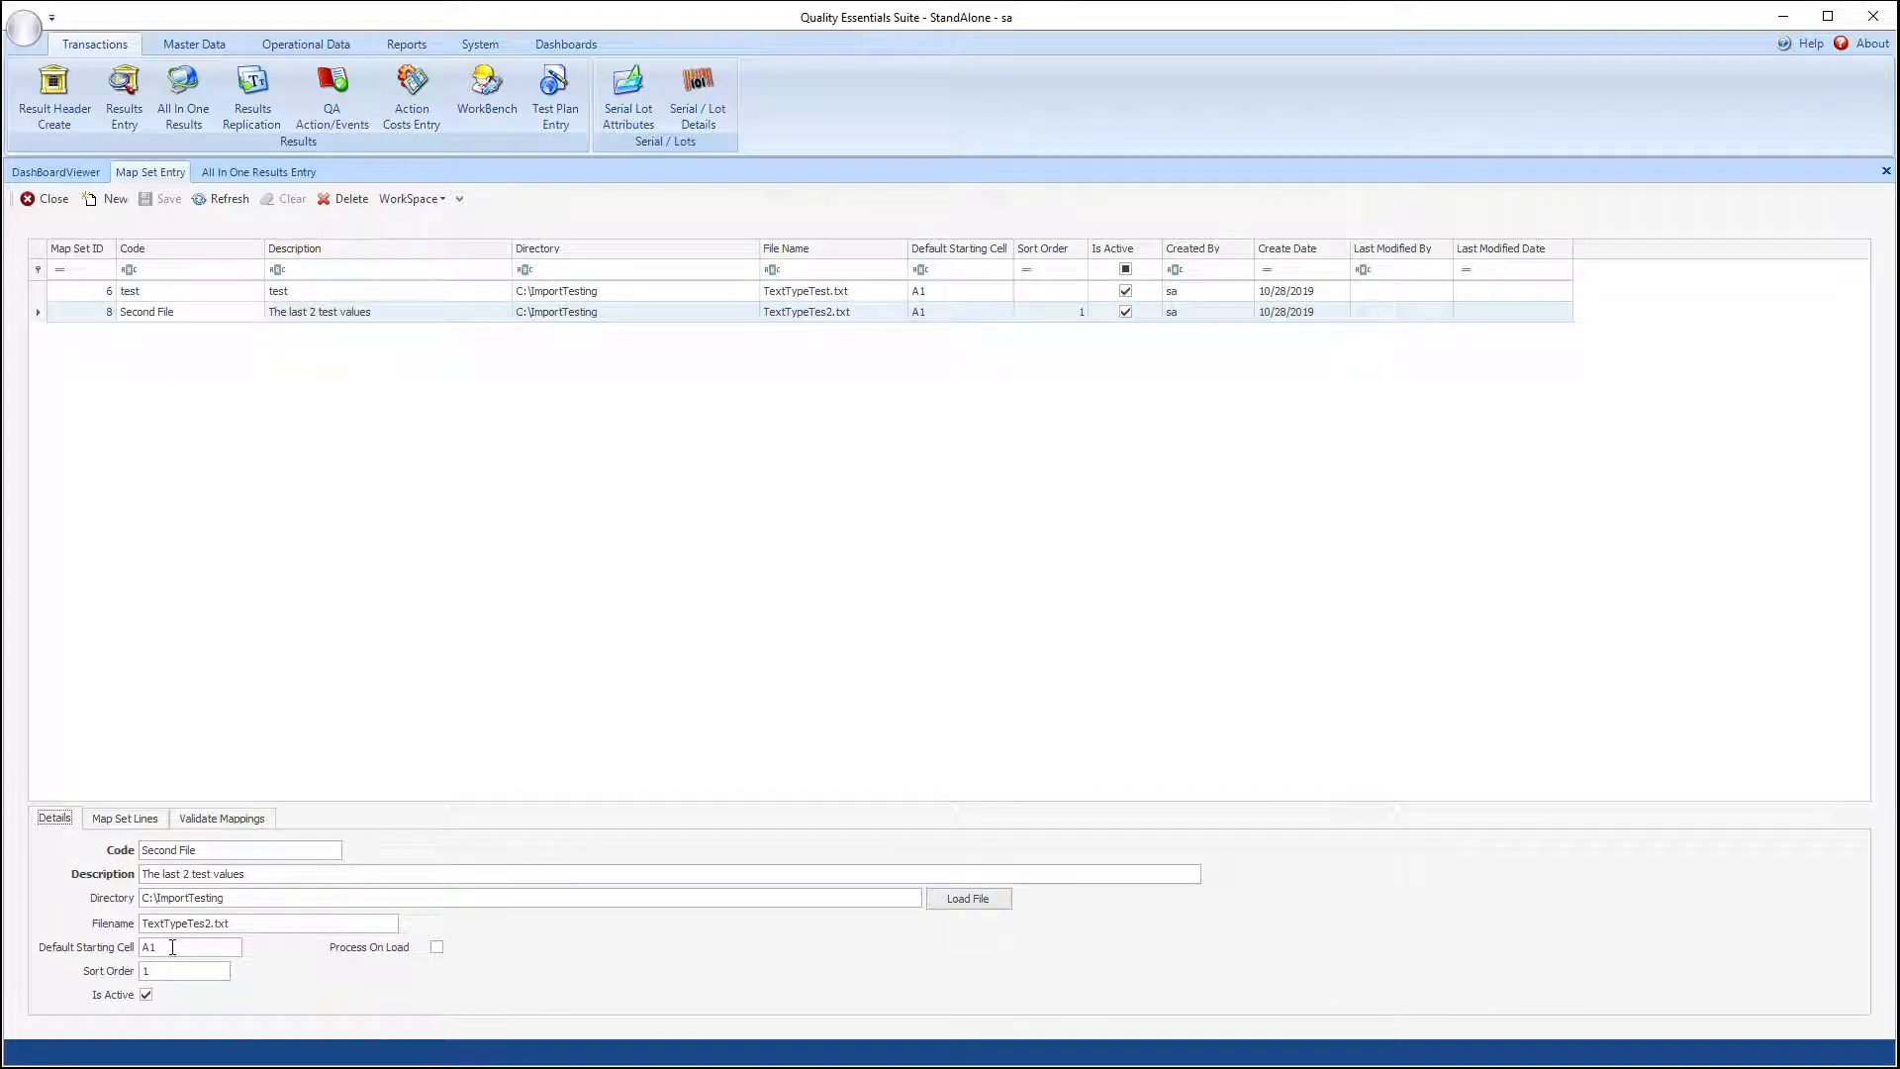
left_click_drag(173, 947, 129, 948)
left_click(136, 826)
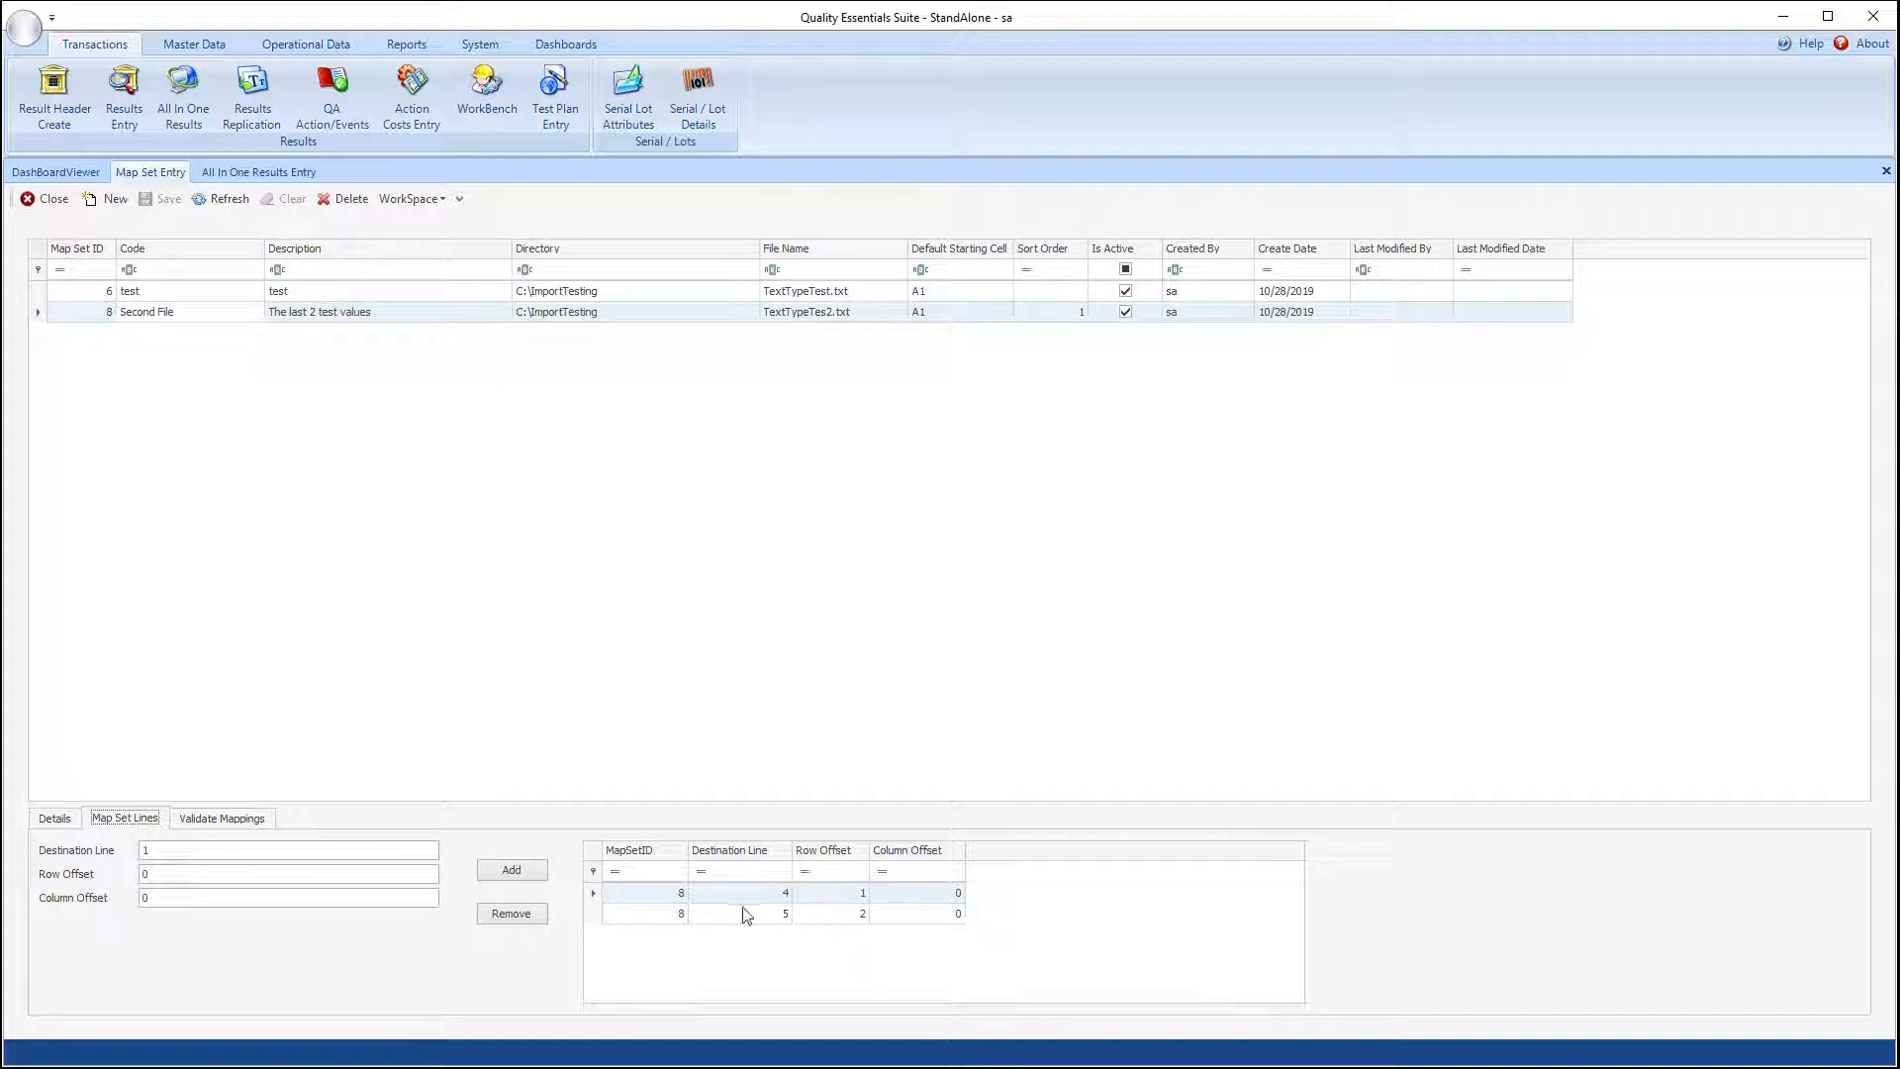
left_click(861, 916)
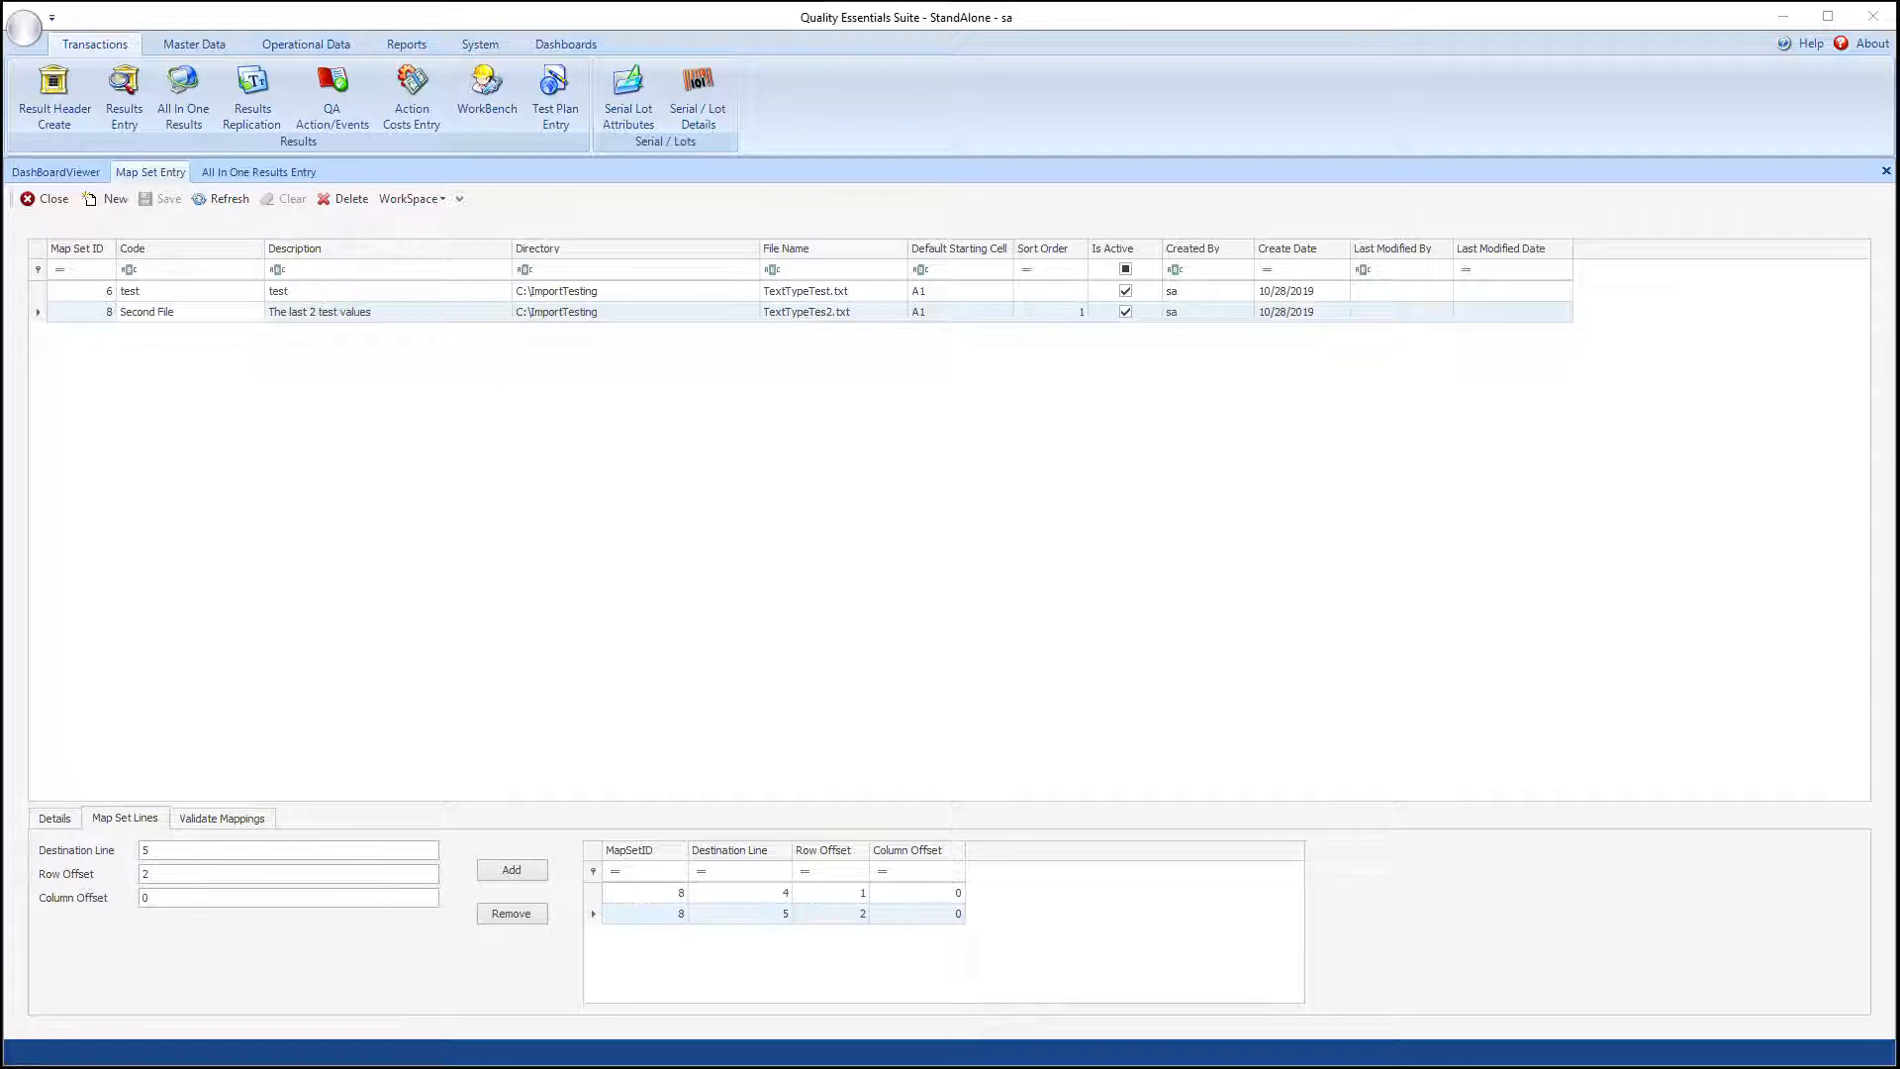
Step: Switch to TextTypeTes2.txt in Notepad, examine its first three lines against the Second File offsets, and close the file
key("alt+Tab")
left_click_drag(836, 430, 1018, 408)
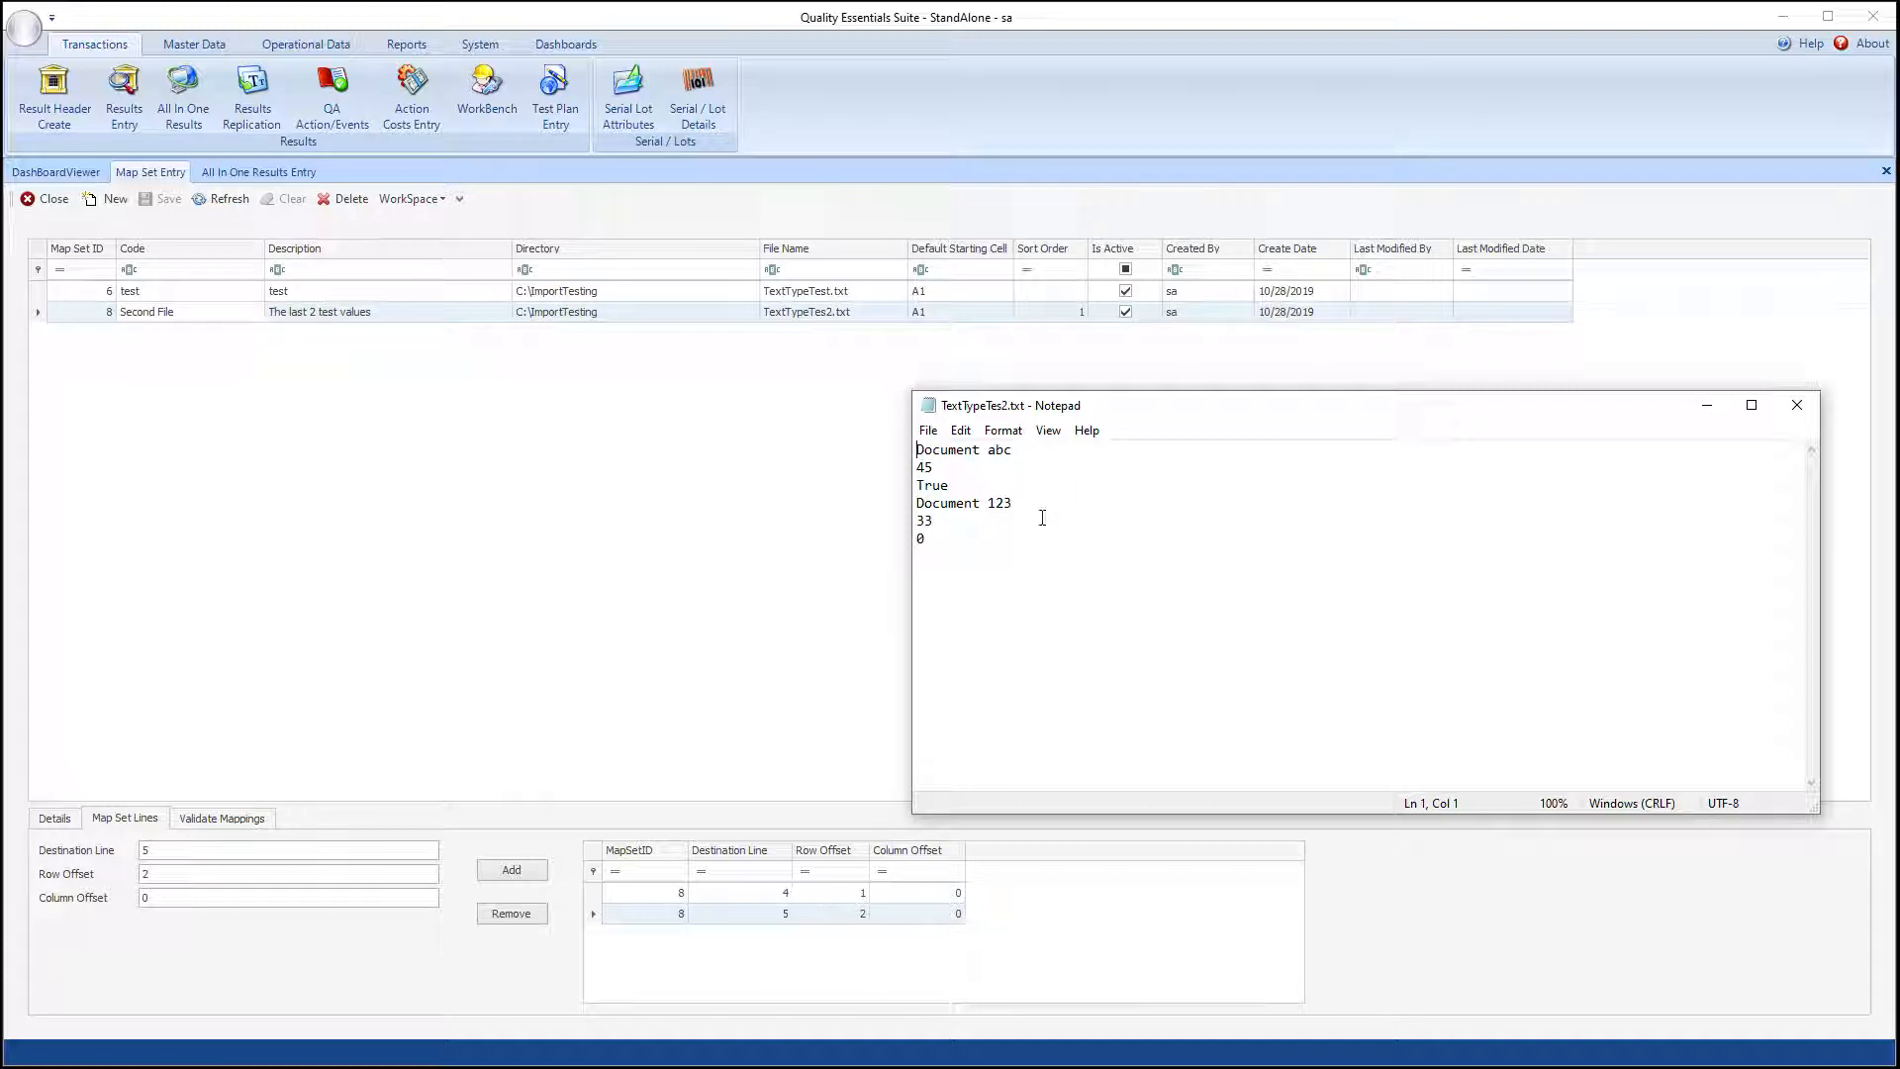
left_click_drag(1019, 454, 890, 461)
left_click_drag(941, 468, 895, 473)
left_click_drag(1010, 449, 910, 490)
left_click(1796, 406)
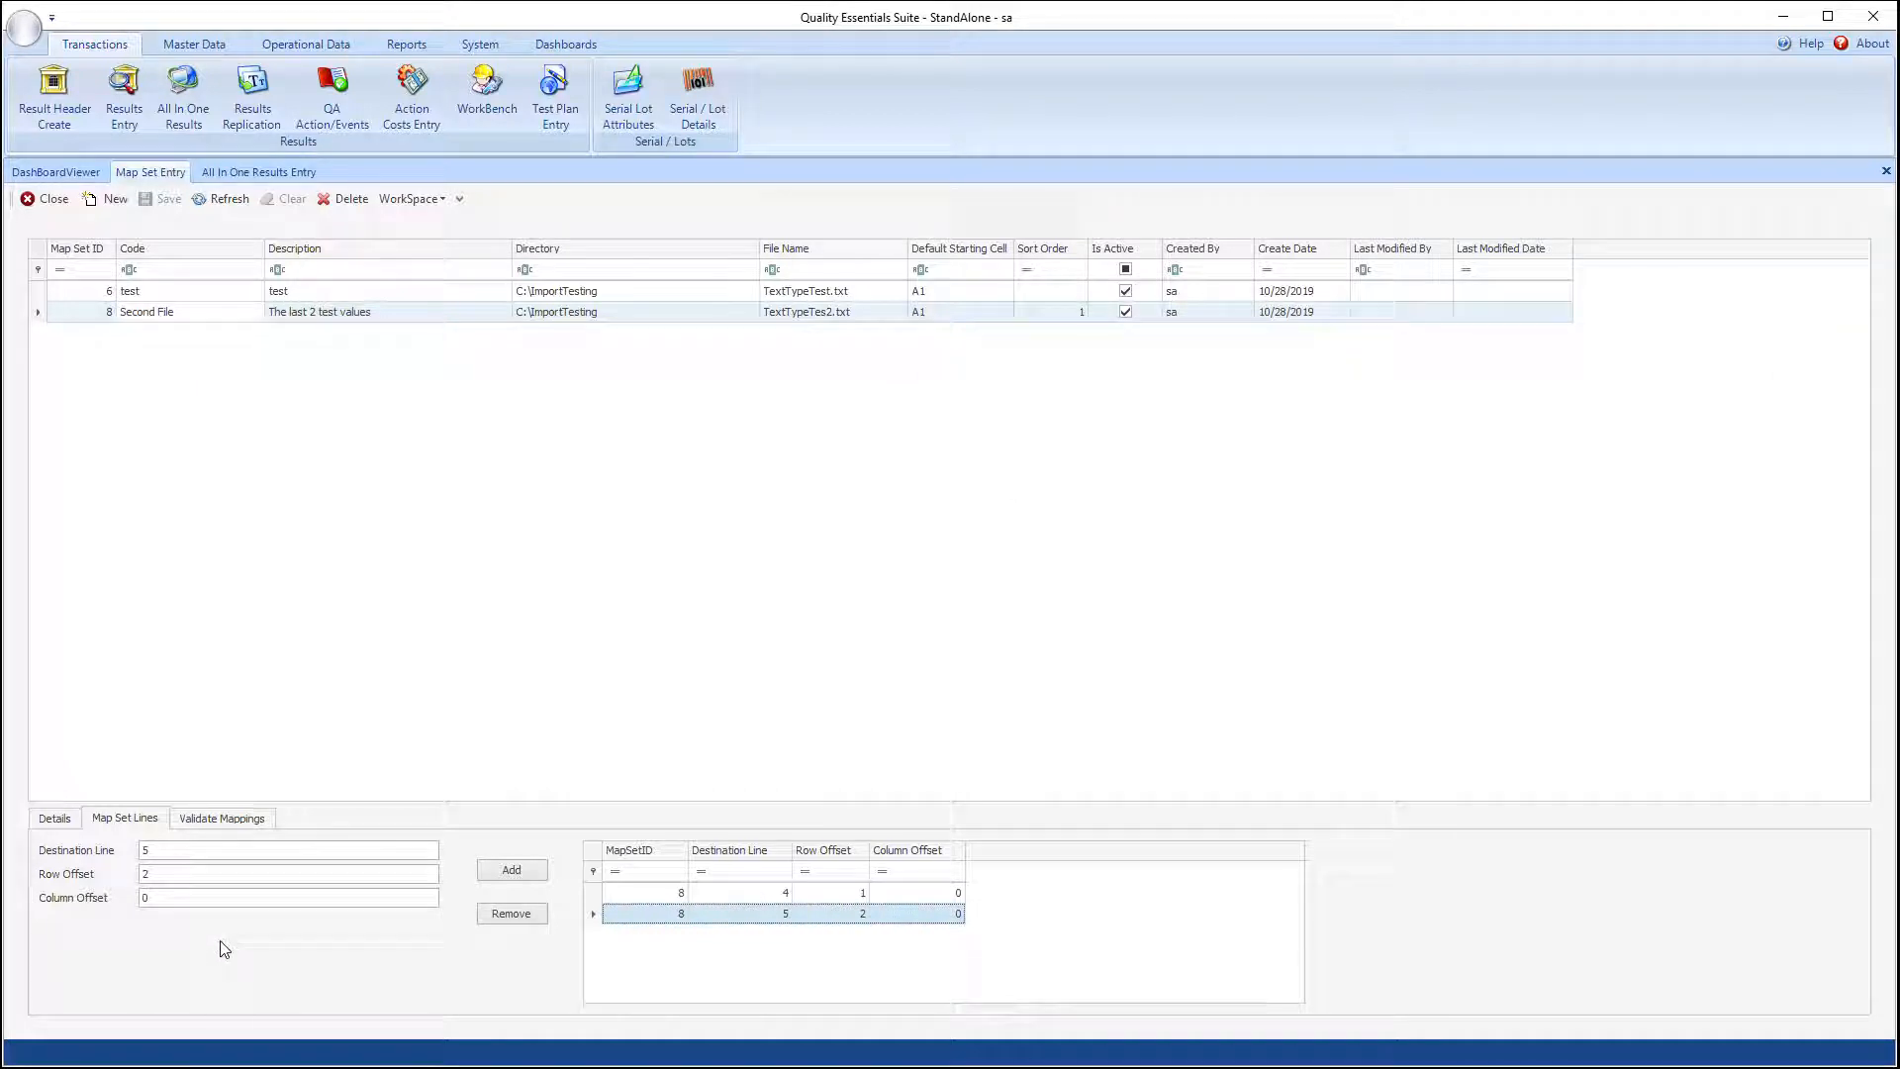
Step: Load TextTypeTest.txt from the ImportTesting folder for validating the mappings of the test map set
left_click(222, 822)
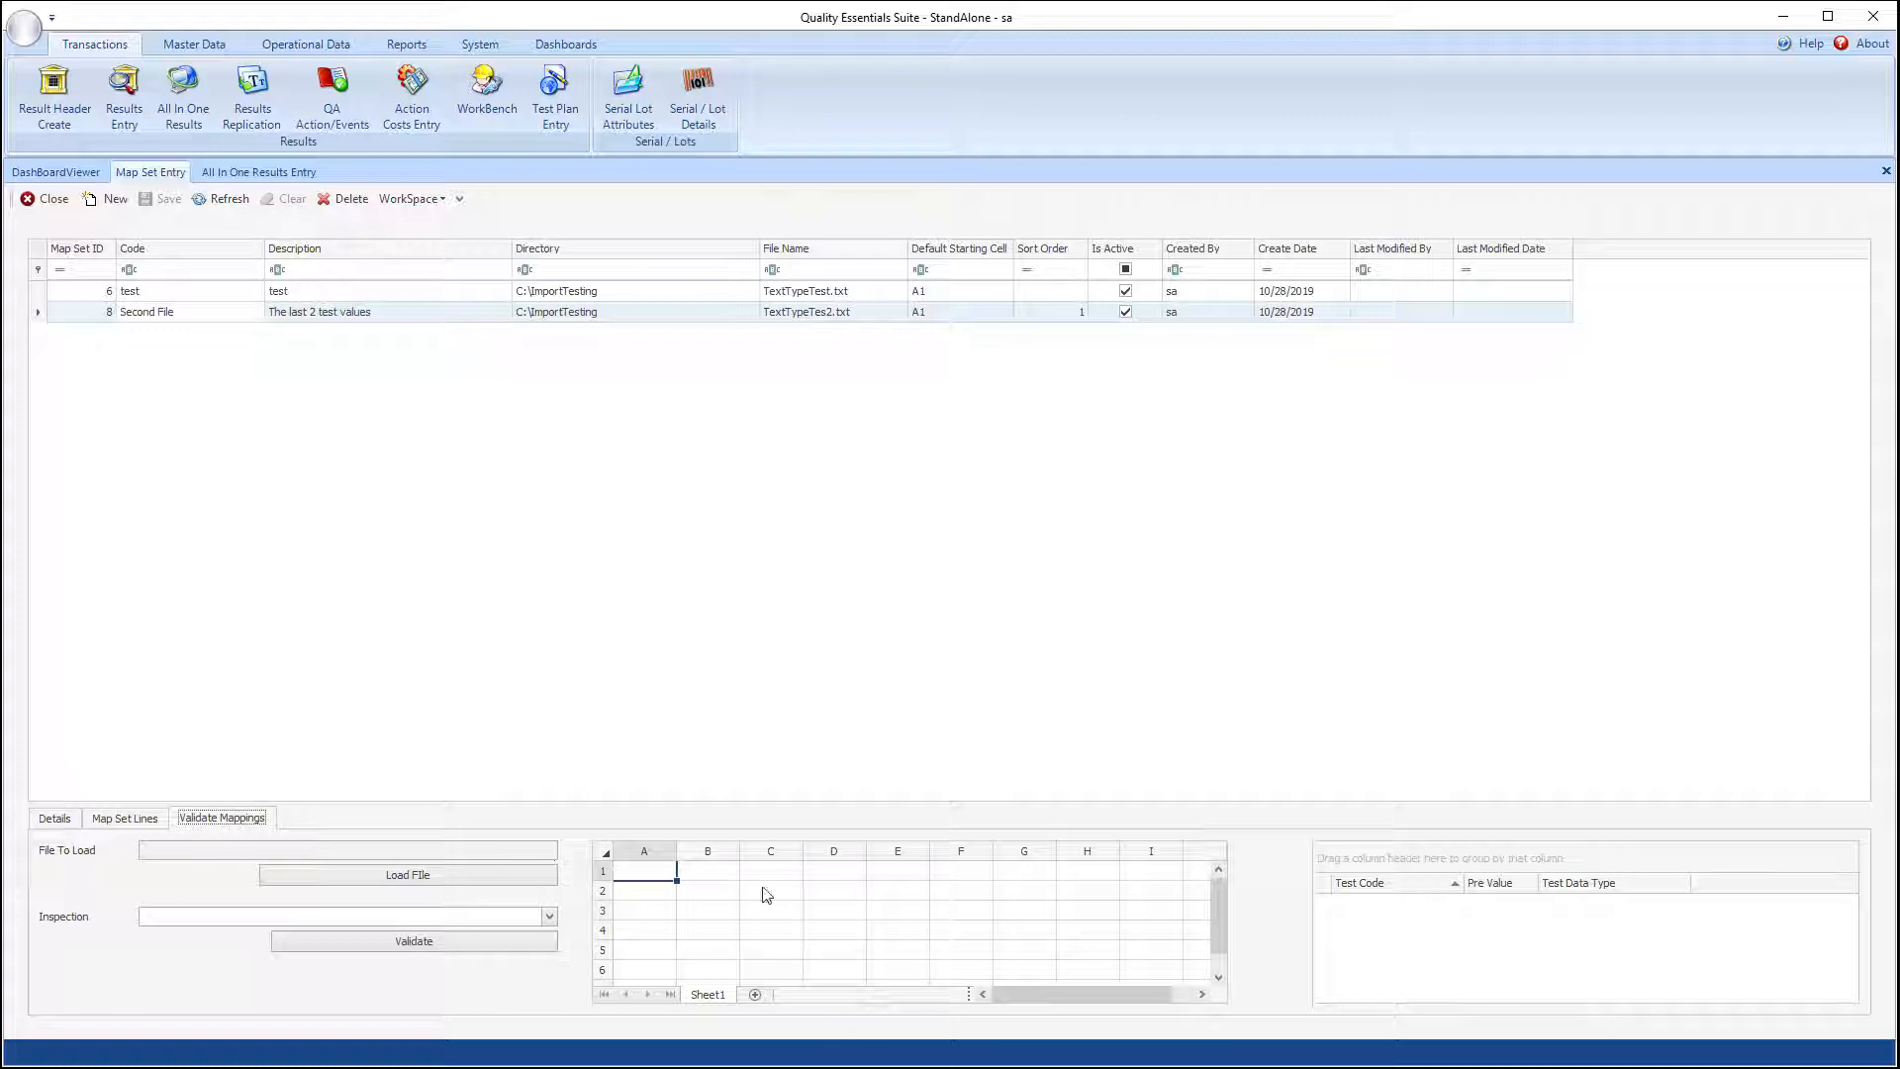
left_click(115, 824)
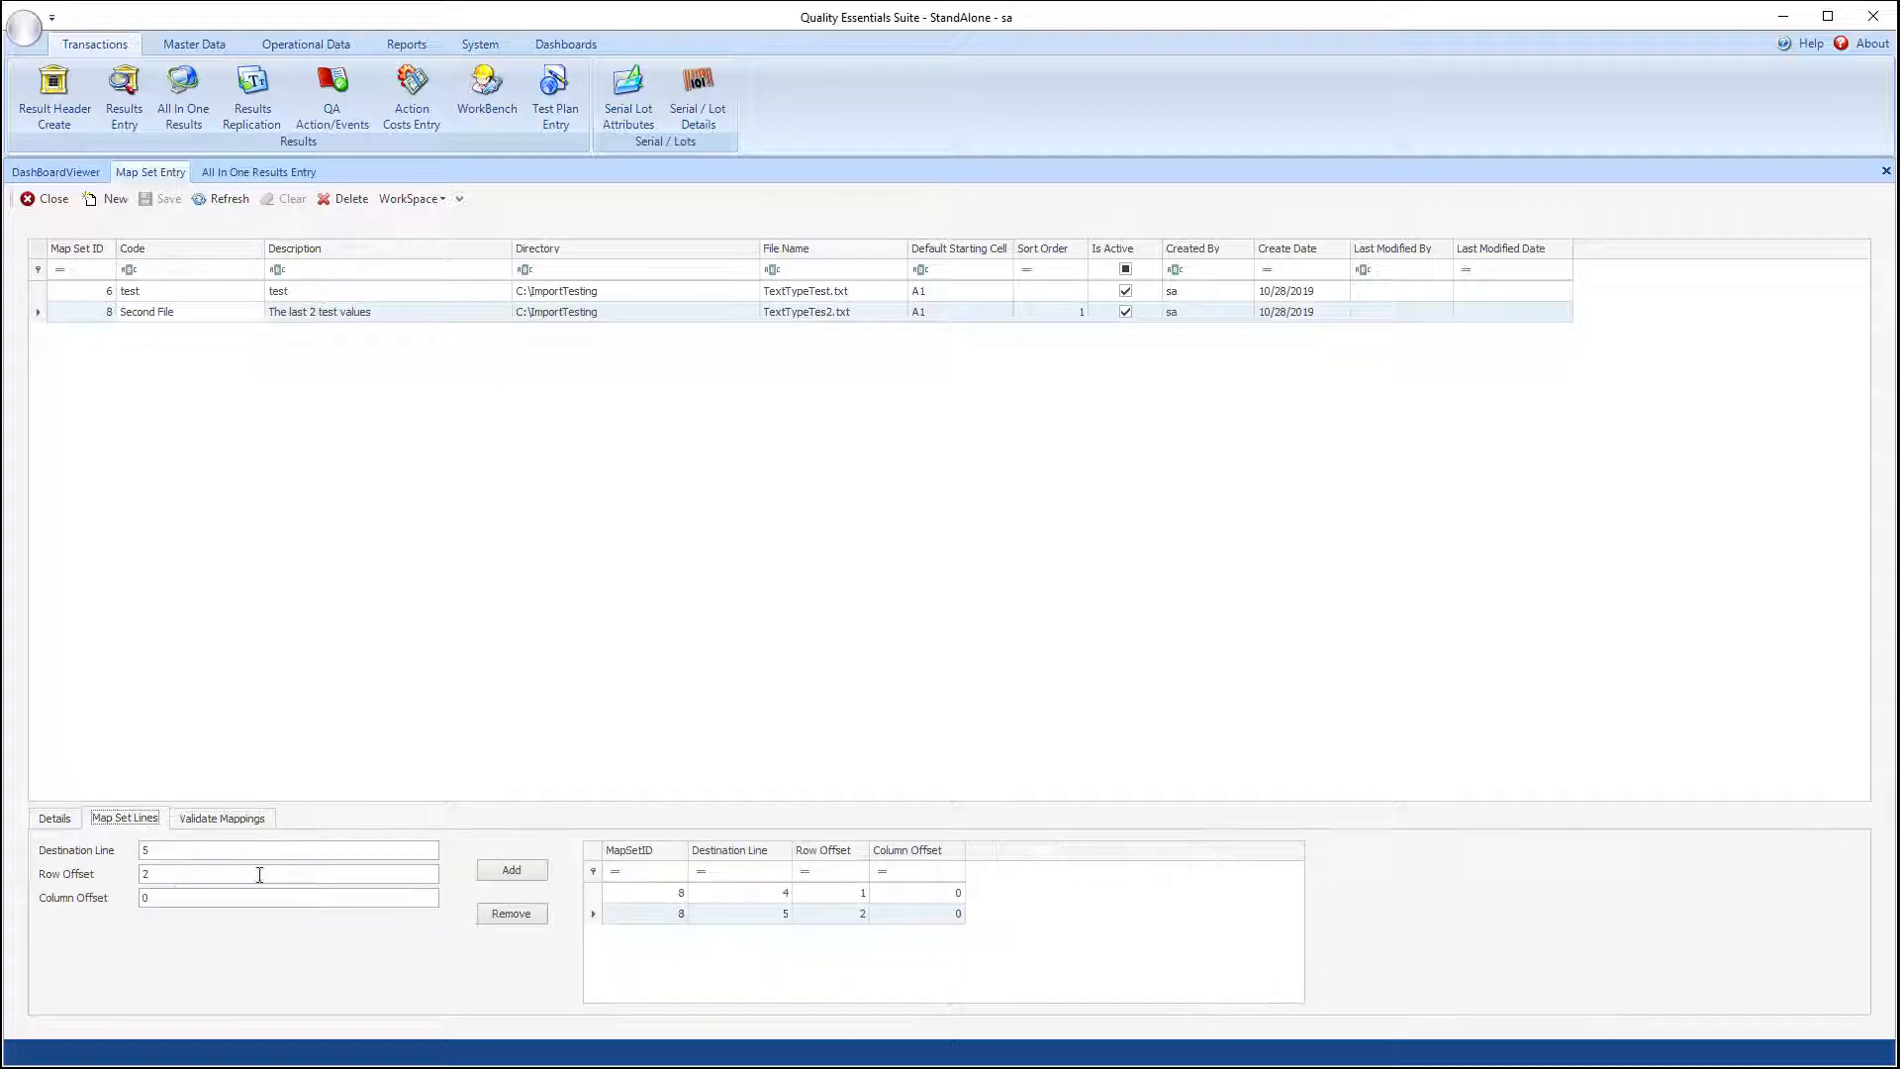
left_click(222, 820)
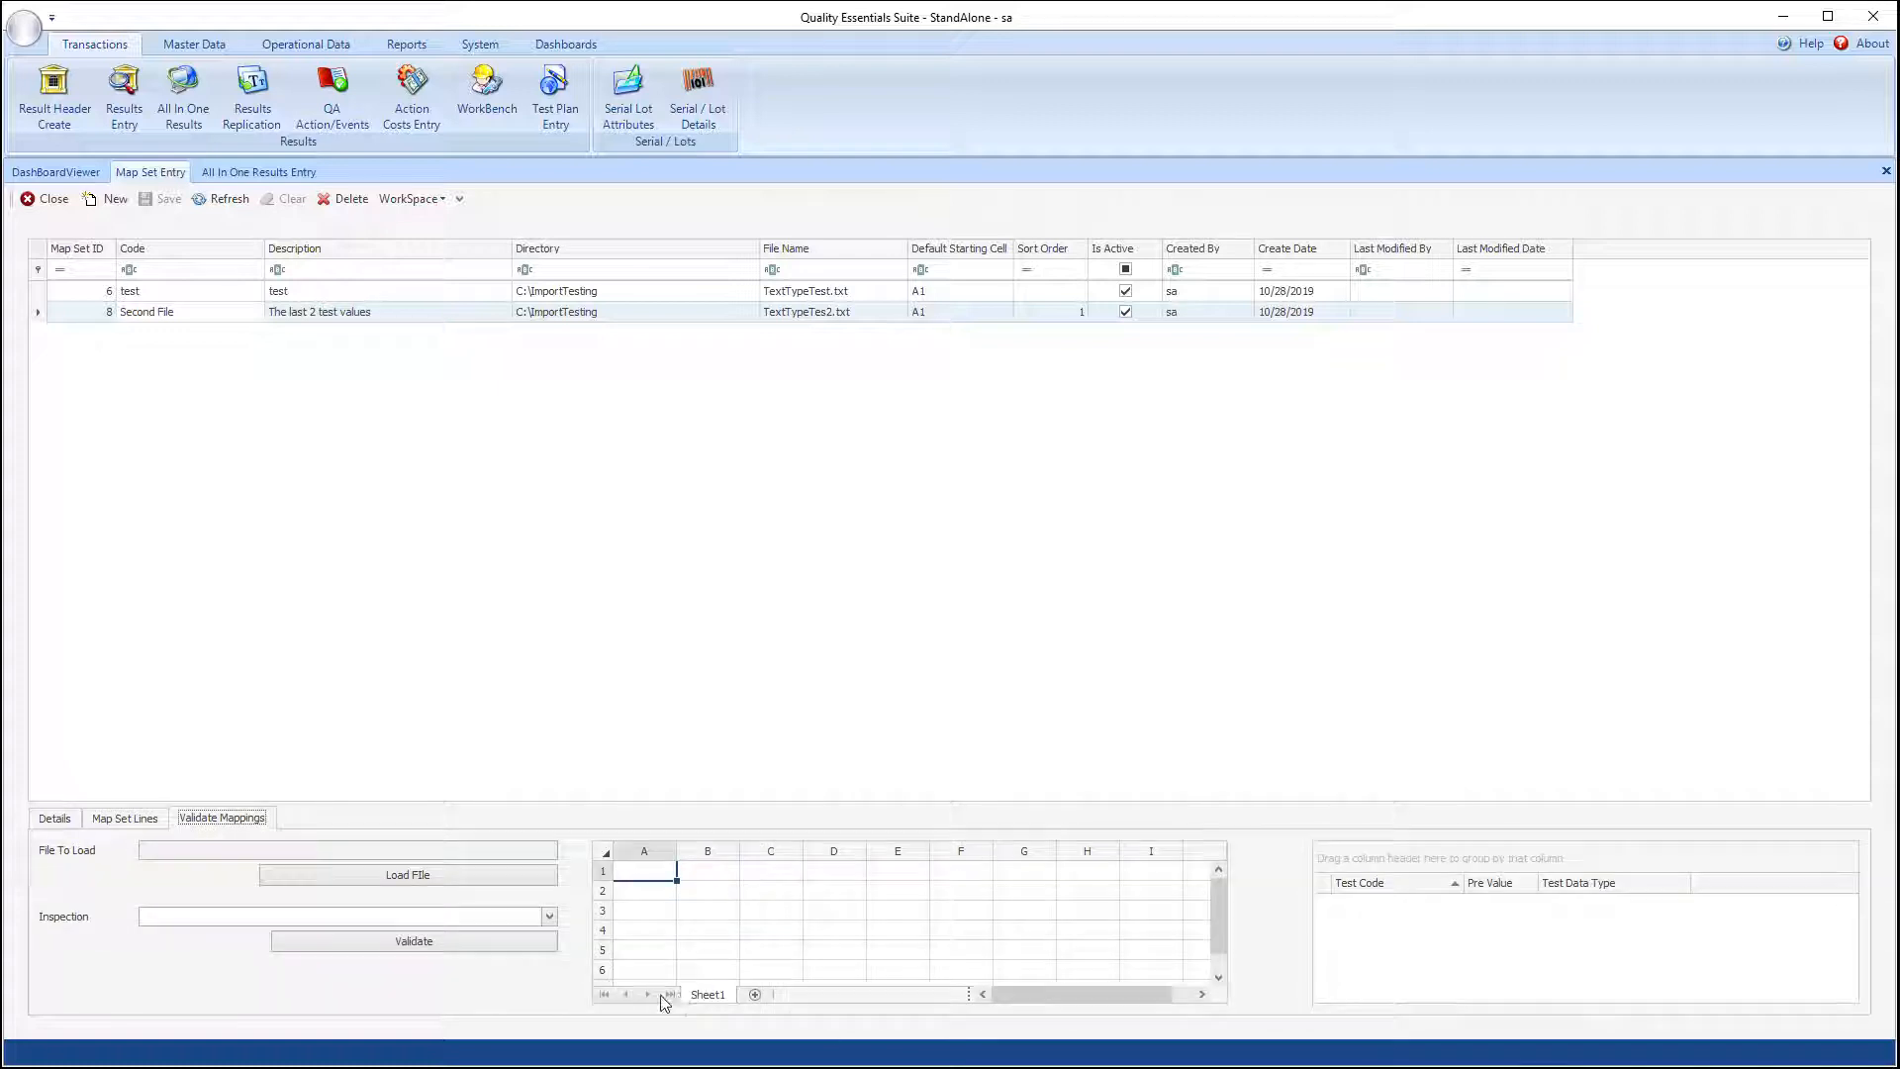
left_click(145, 290)
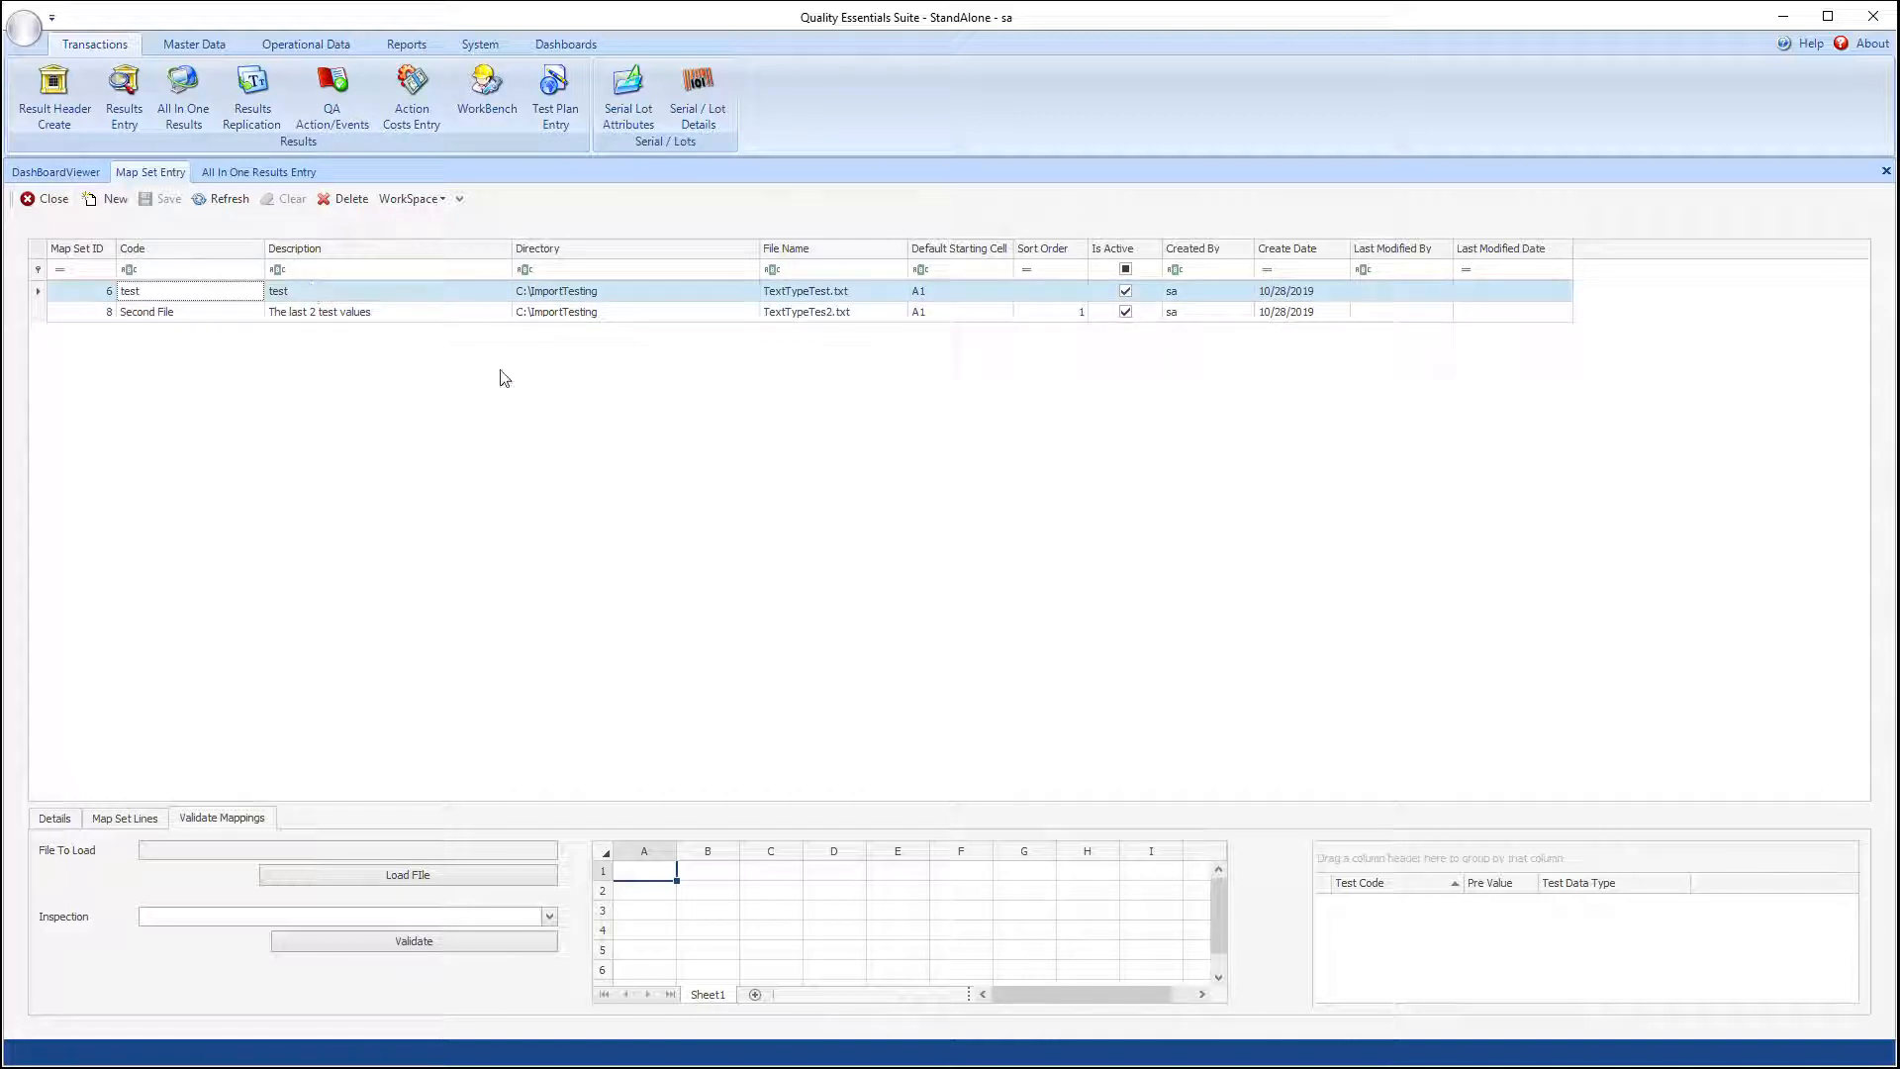
left_click(402, 883)
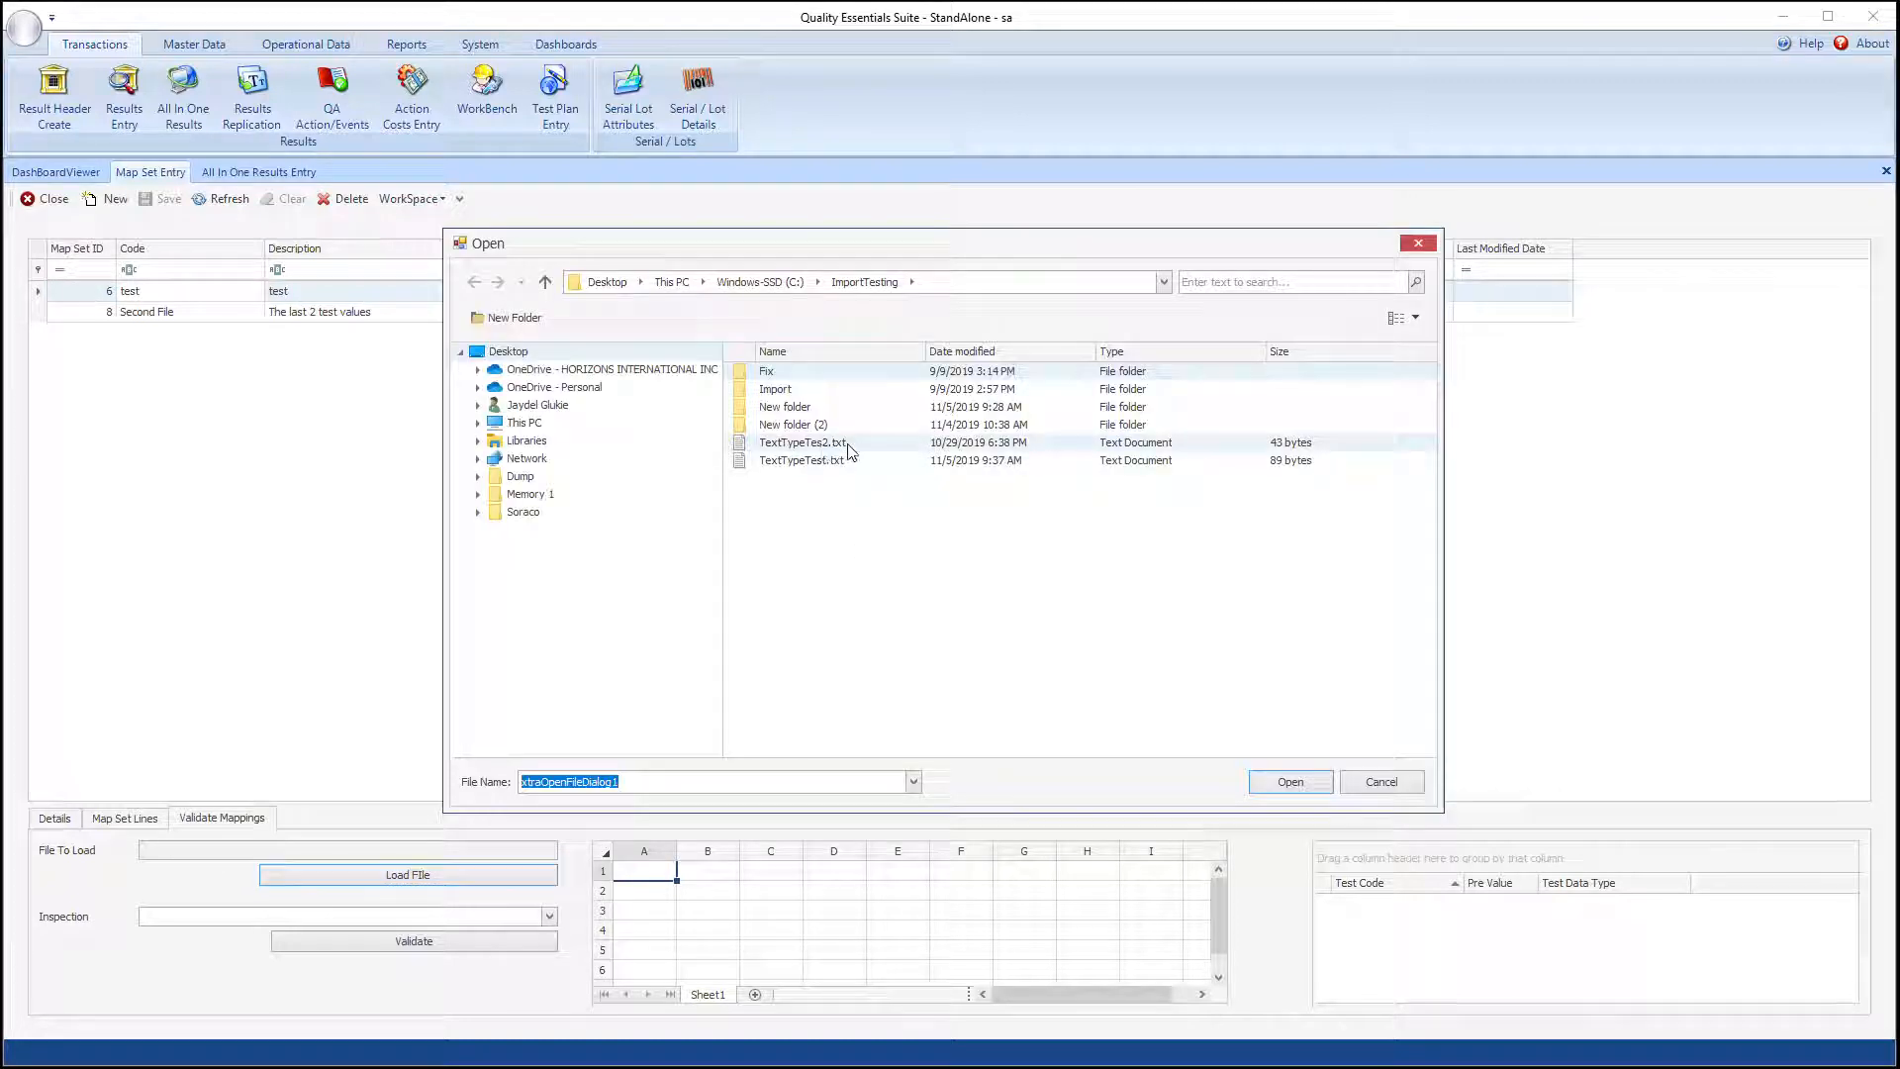
double_click(803, 461)
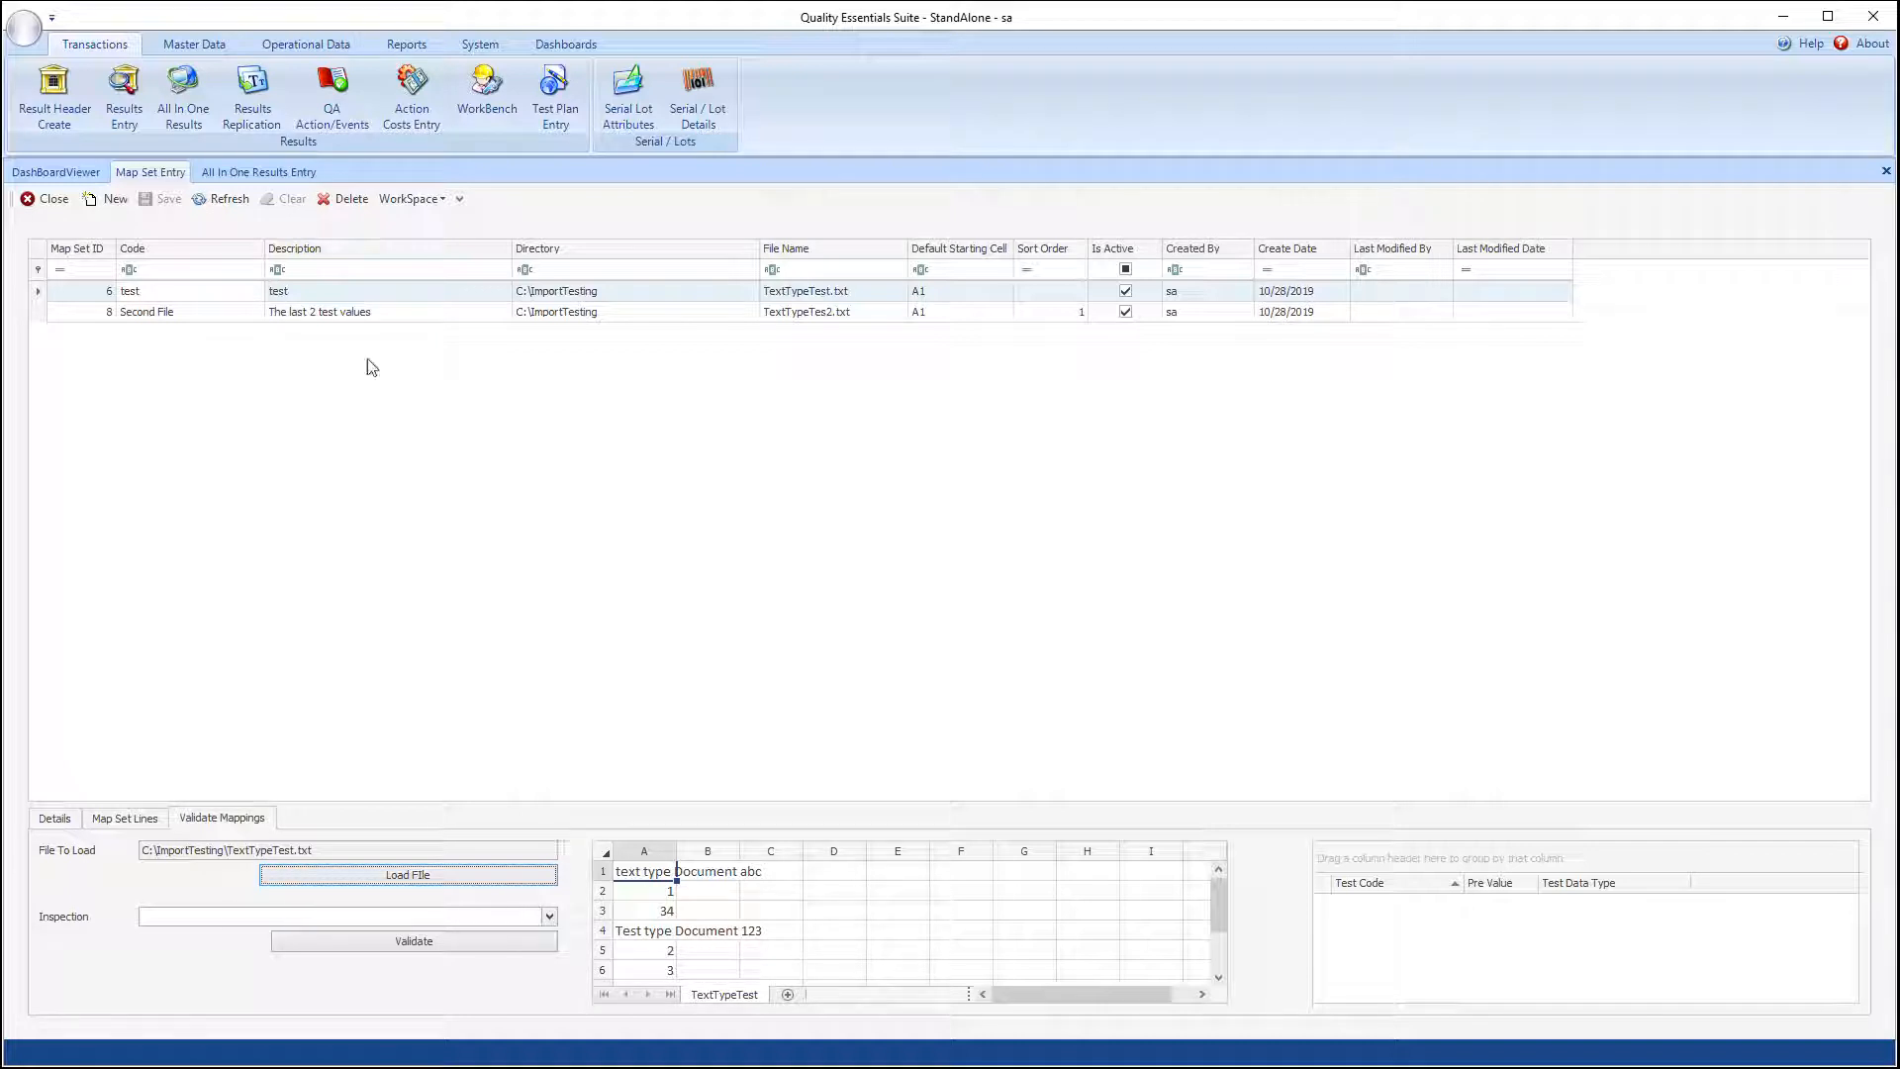
Step: Validate the test map set's mappings against the results document's inspection AAALLPROP
left_click(281, 174)
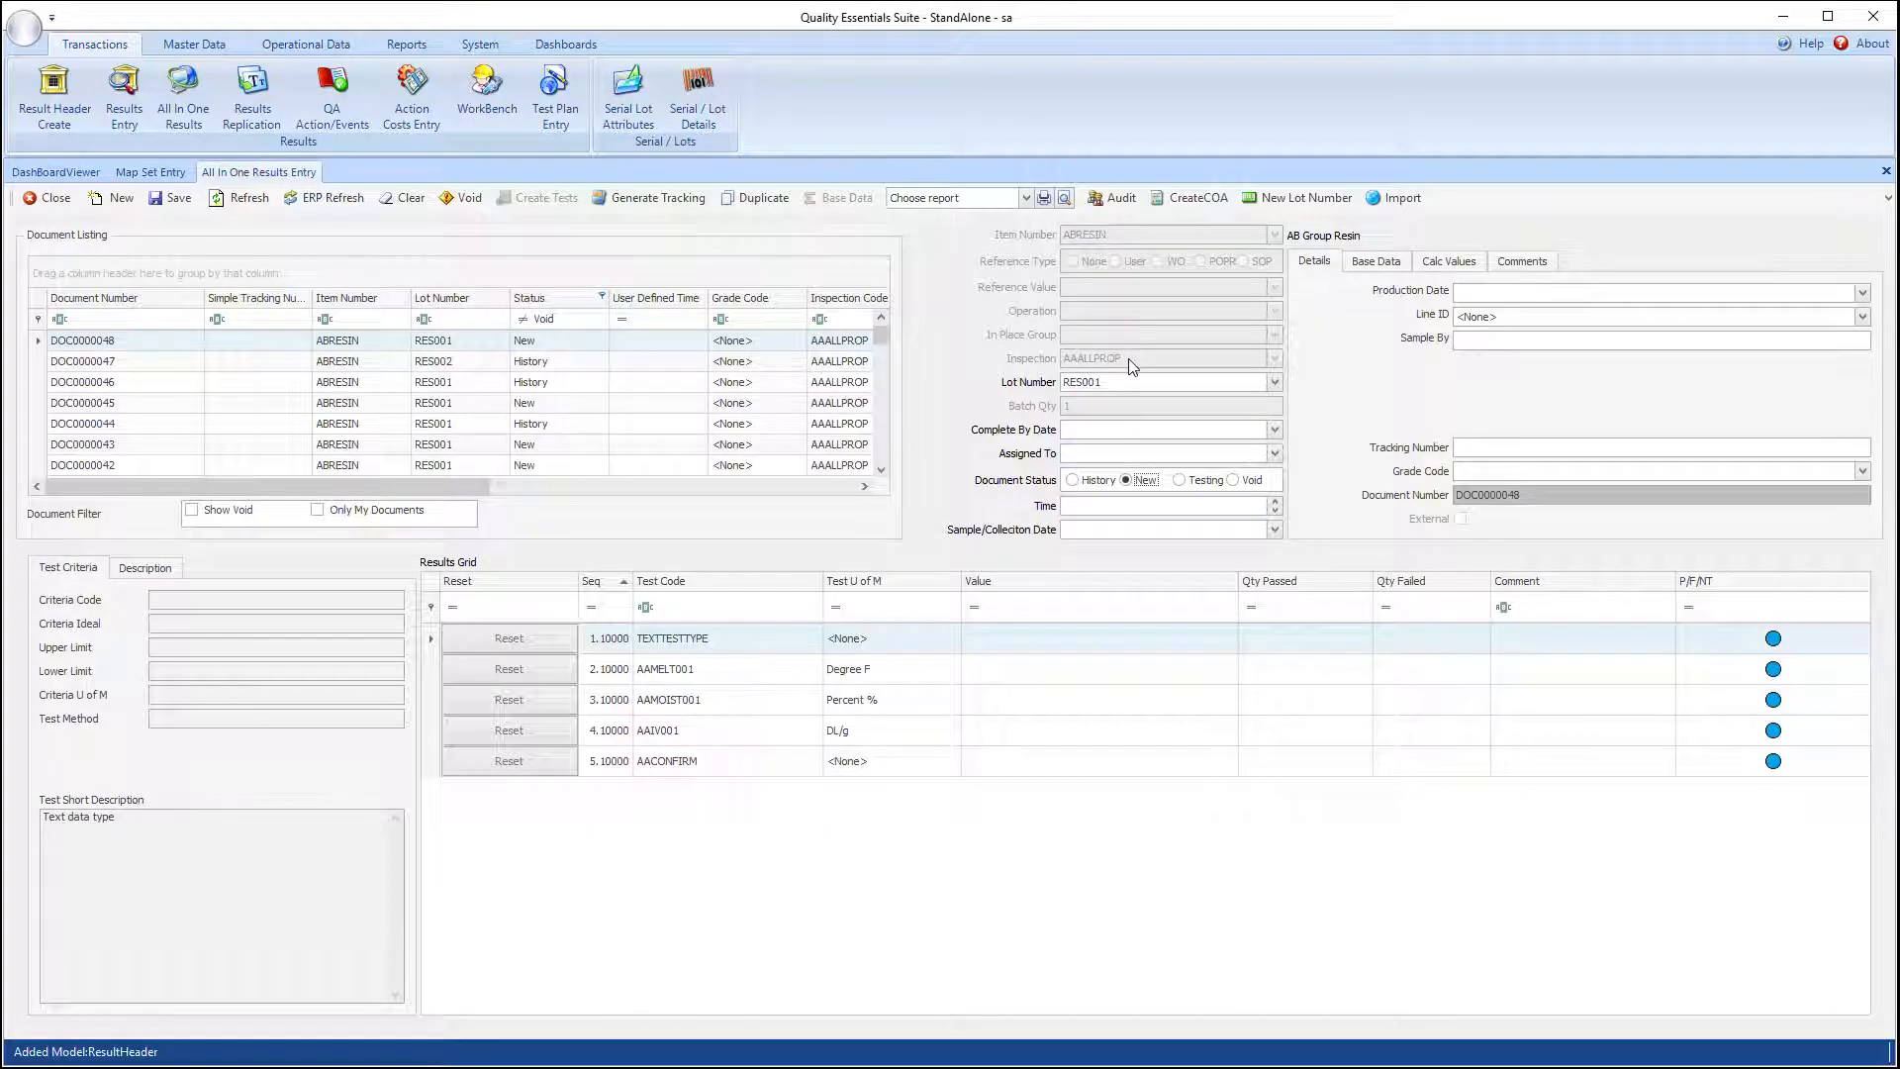
left_click(150, 174)
left_click(549, 916)
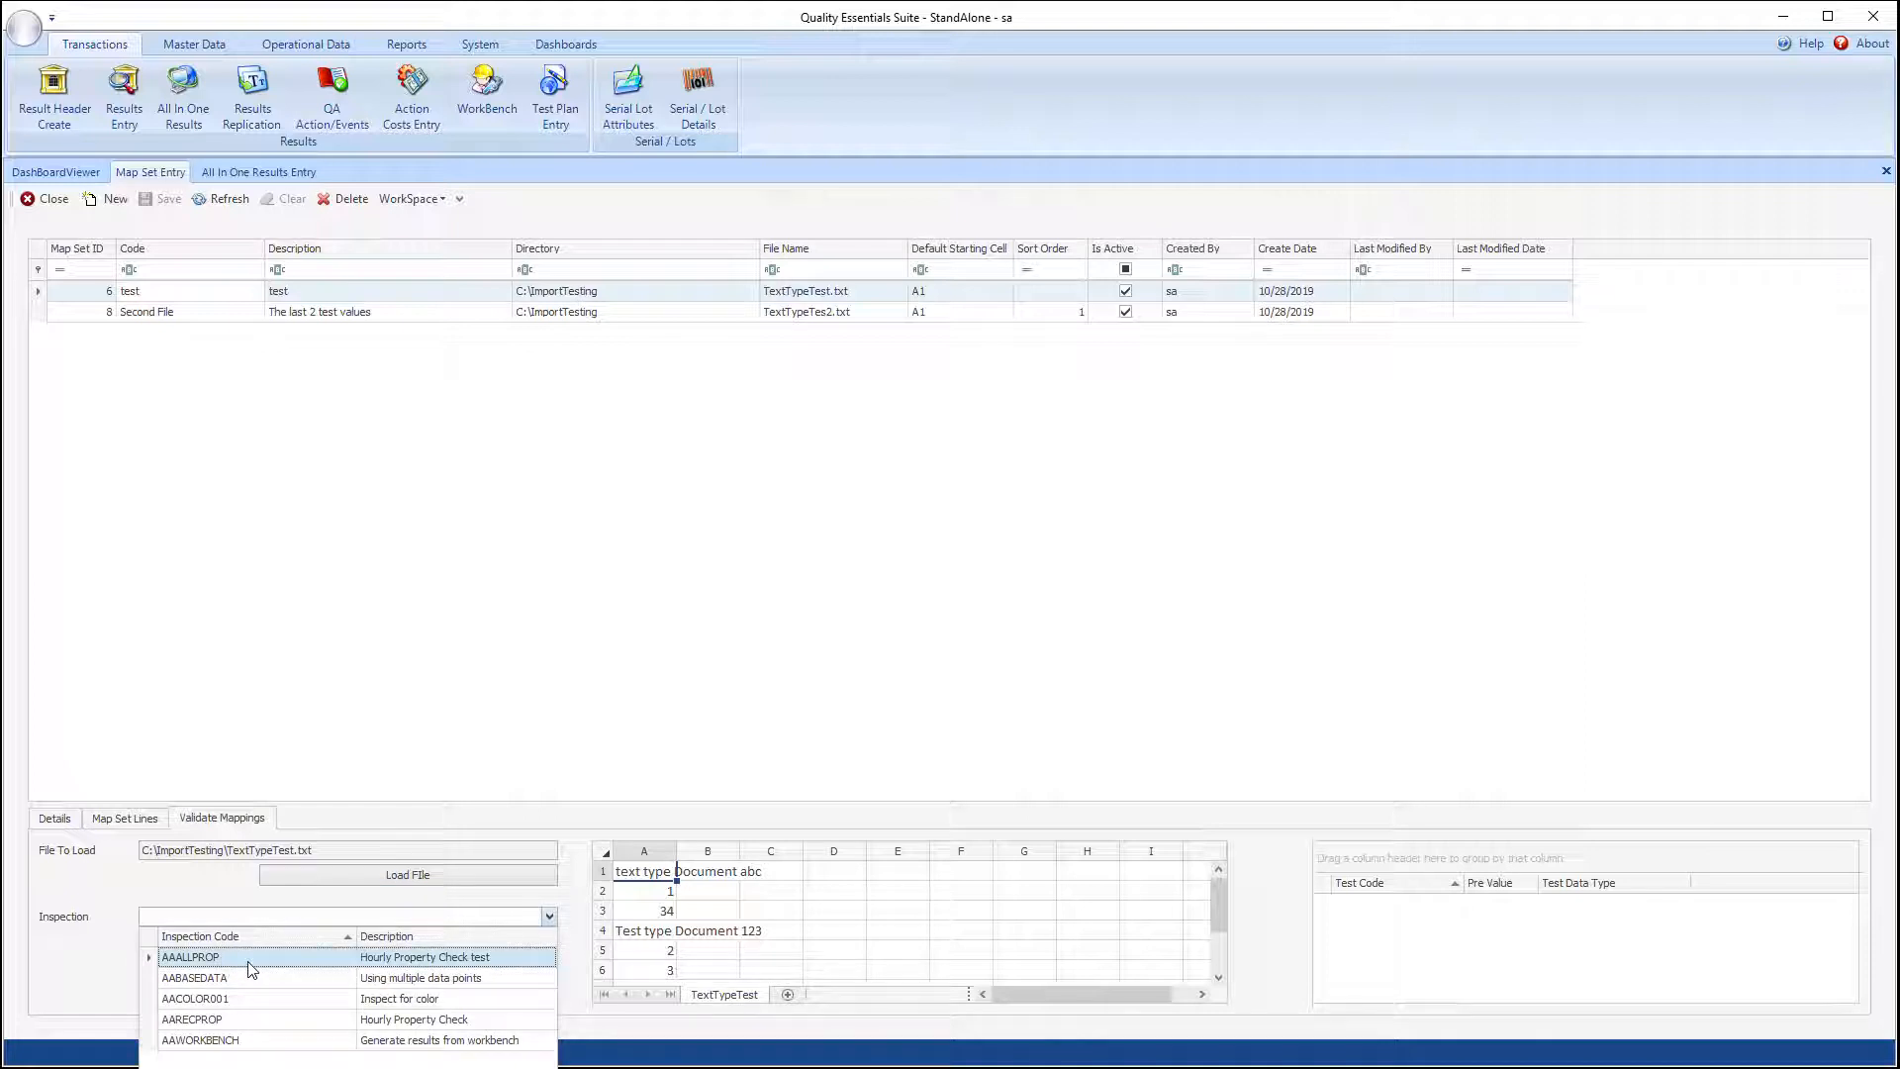
left_click(198, 957)
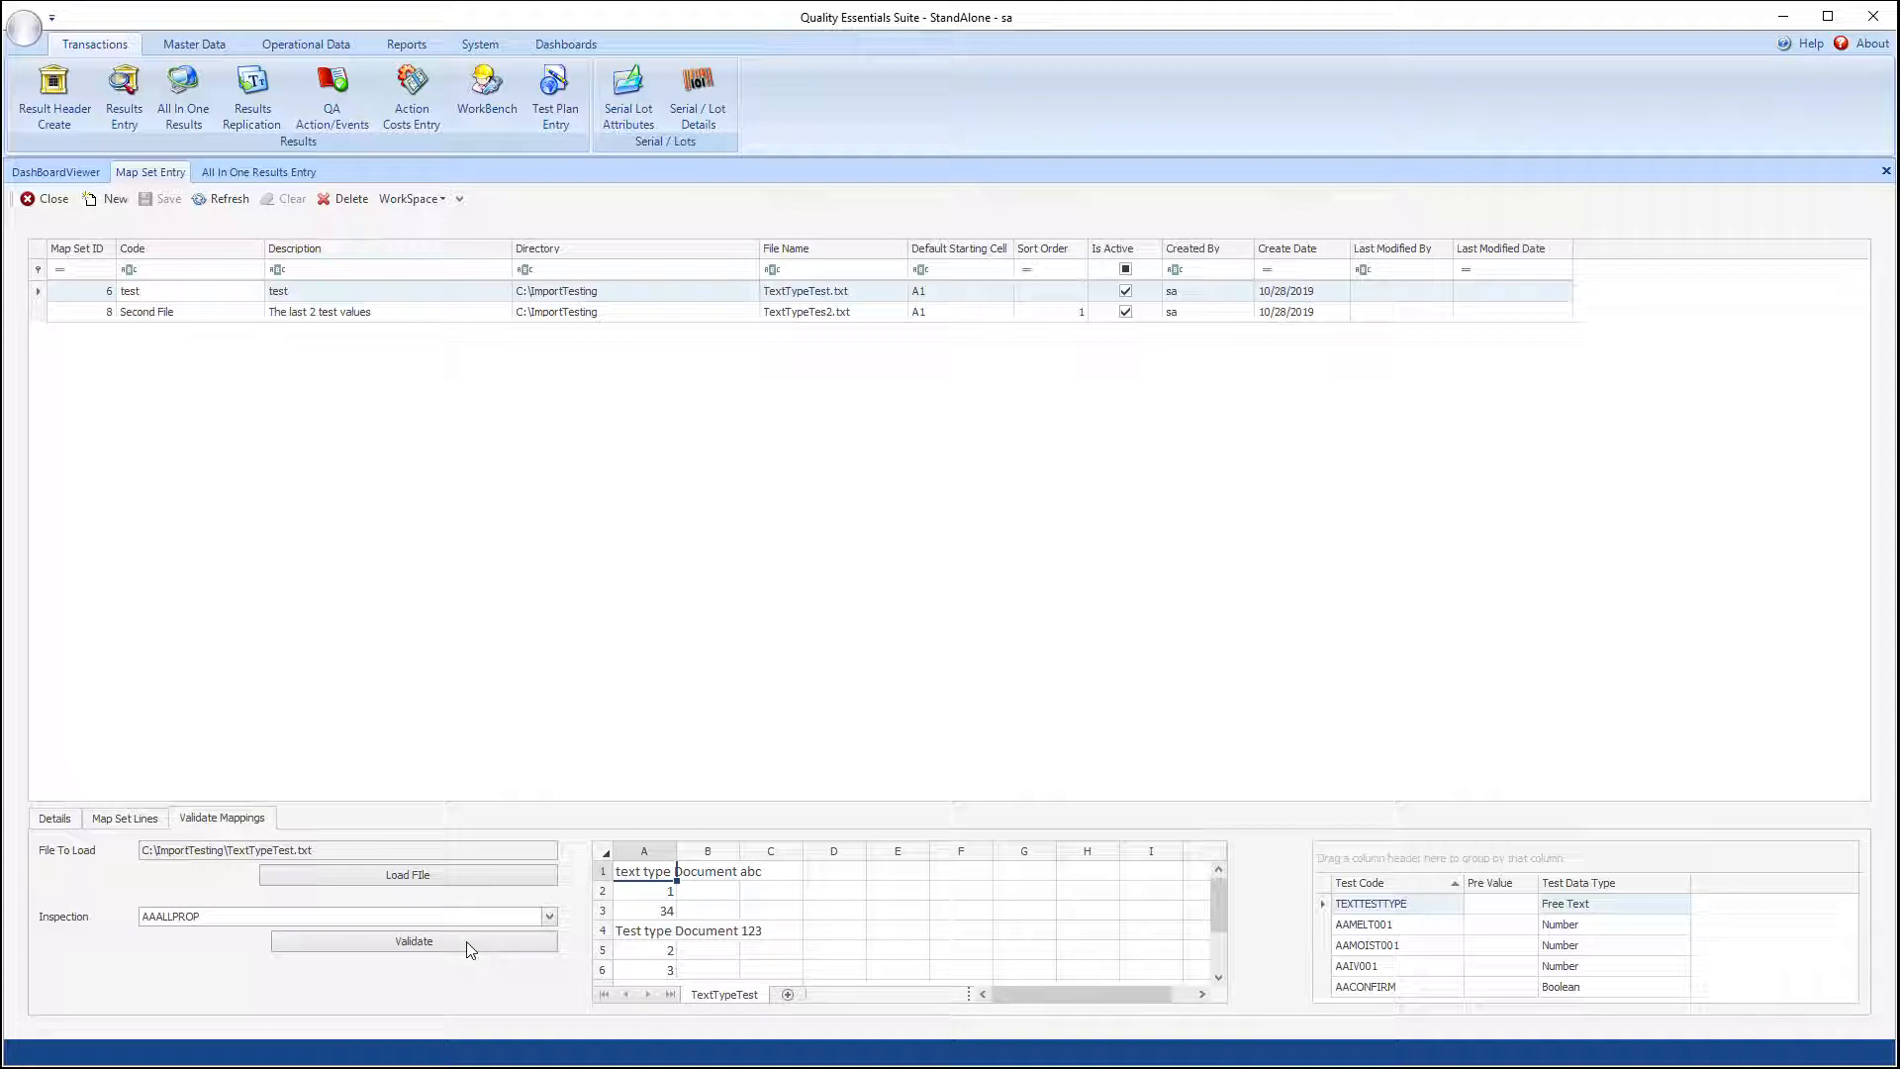
left_click(407, 945)
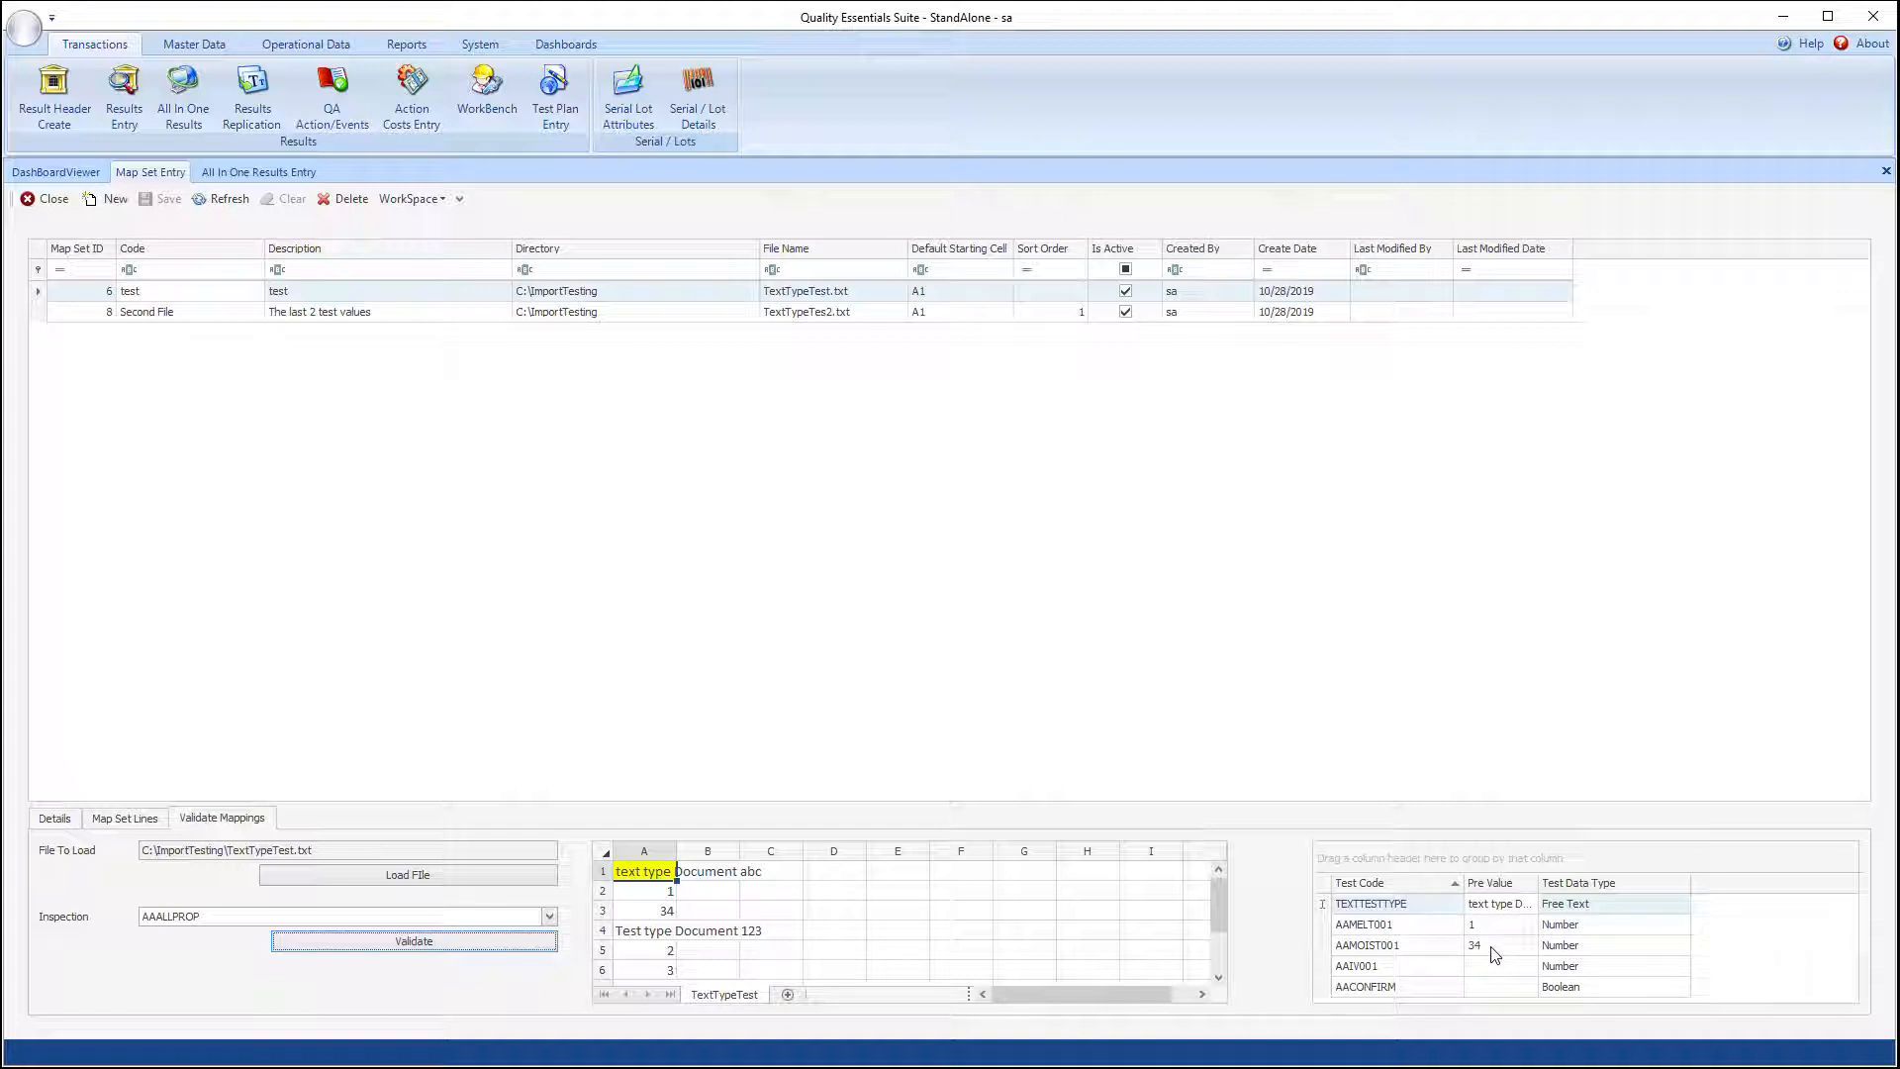
Step: Load TextTypeTes2.txt for the Second File map set and validate its mappings against the same inspection
left_click(163, 314)
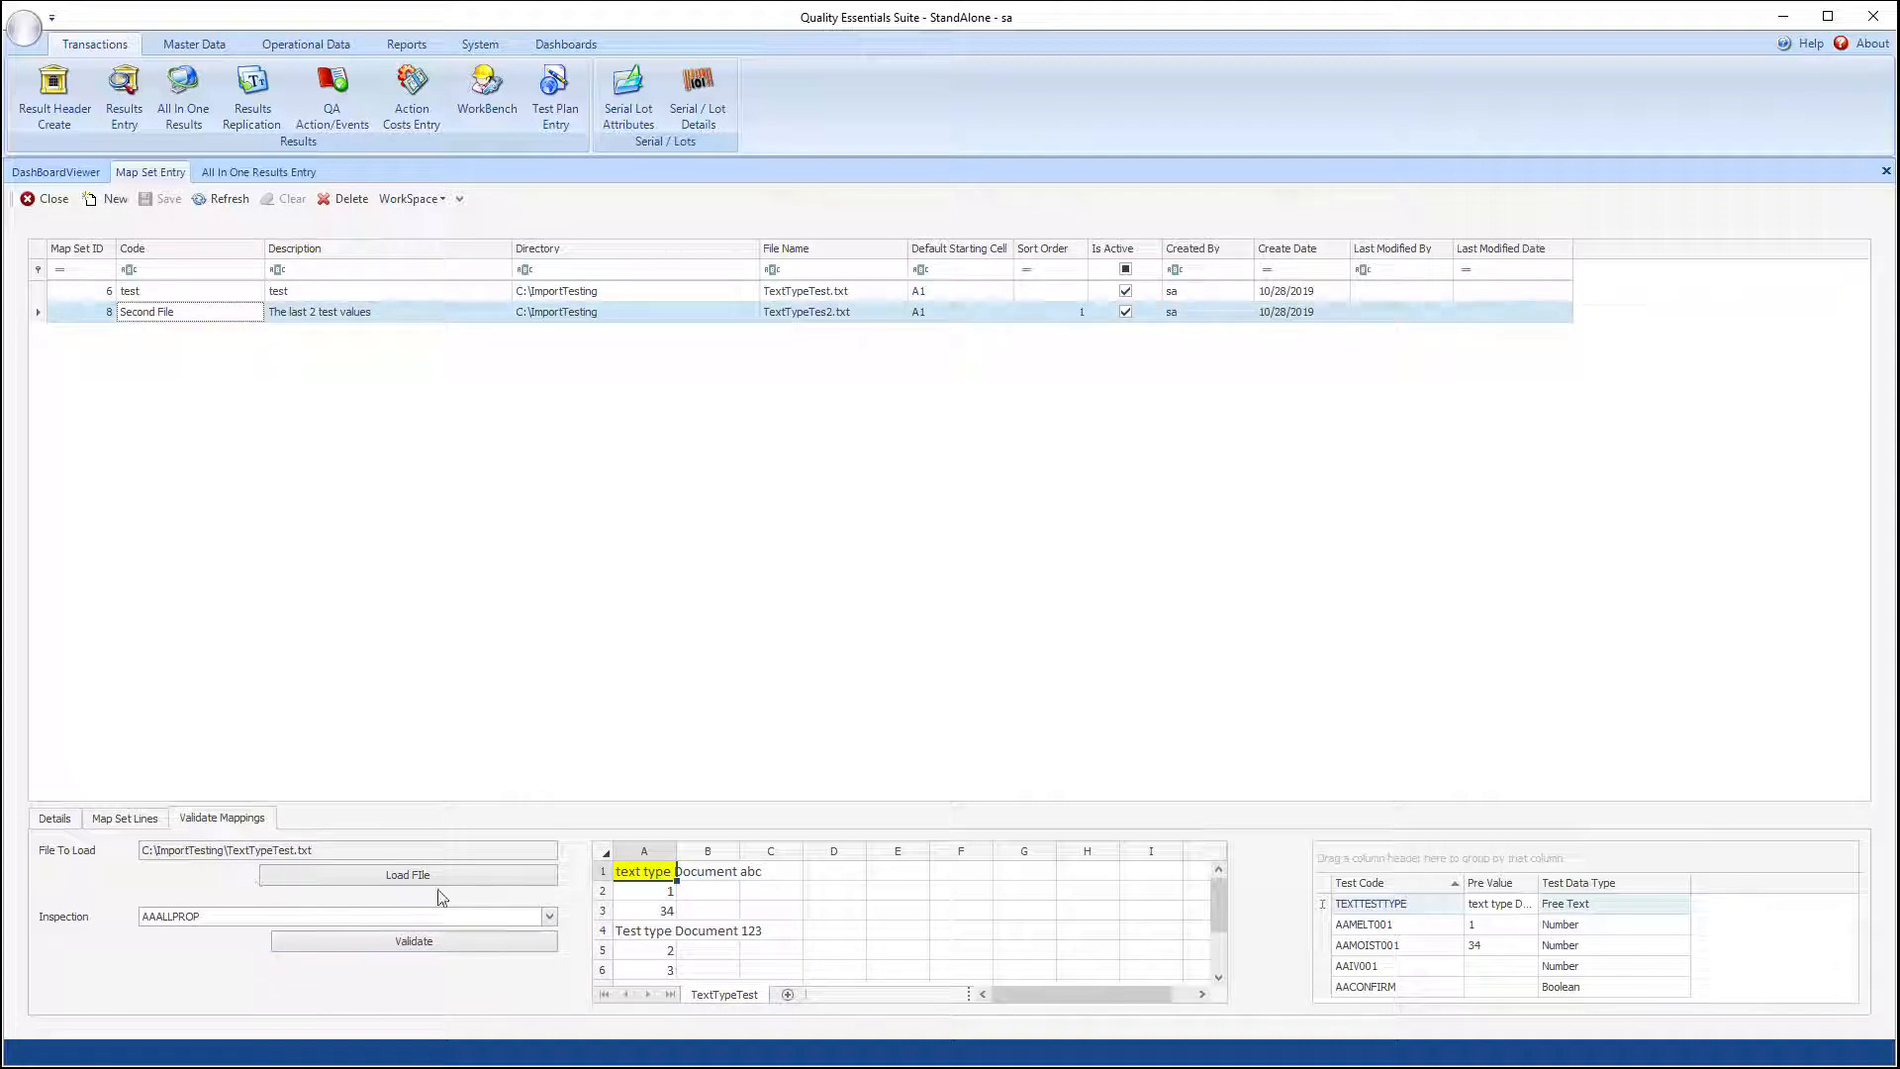
left_click(391, 878)
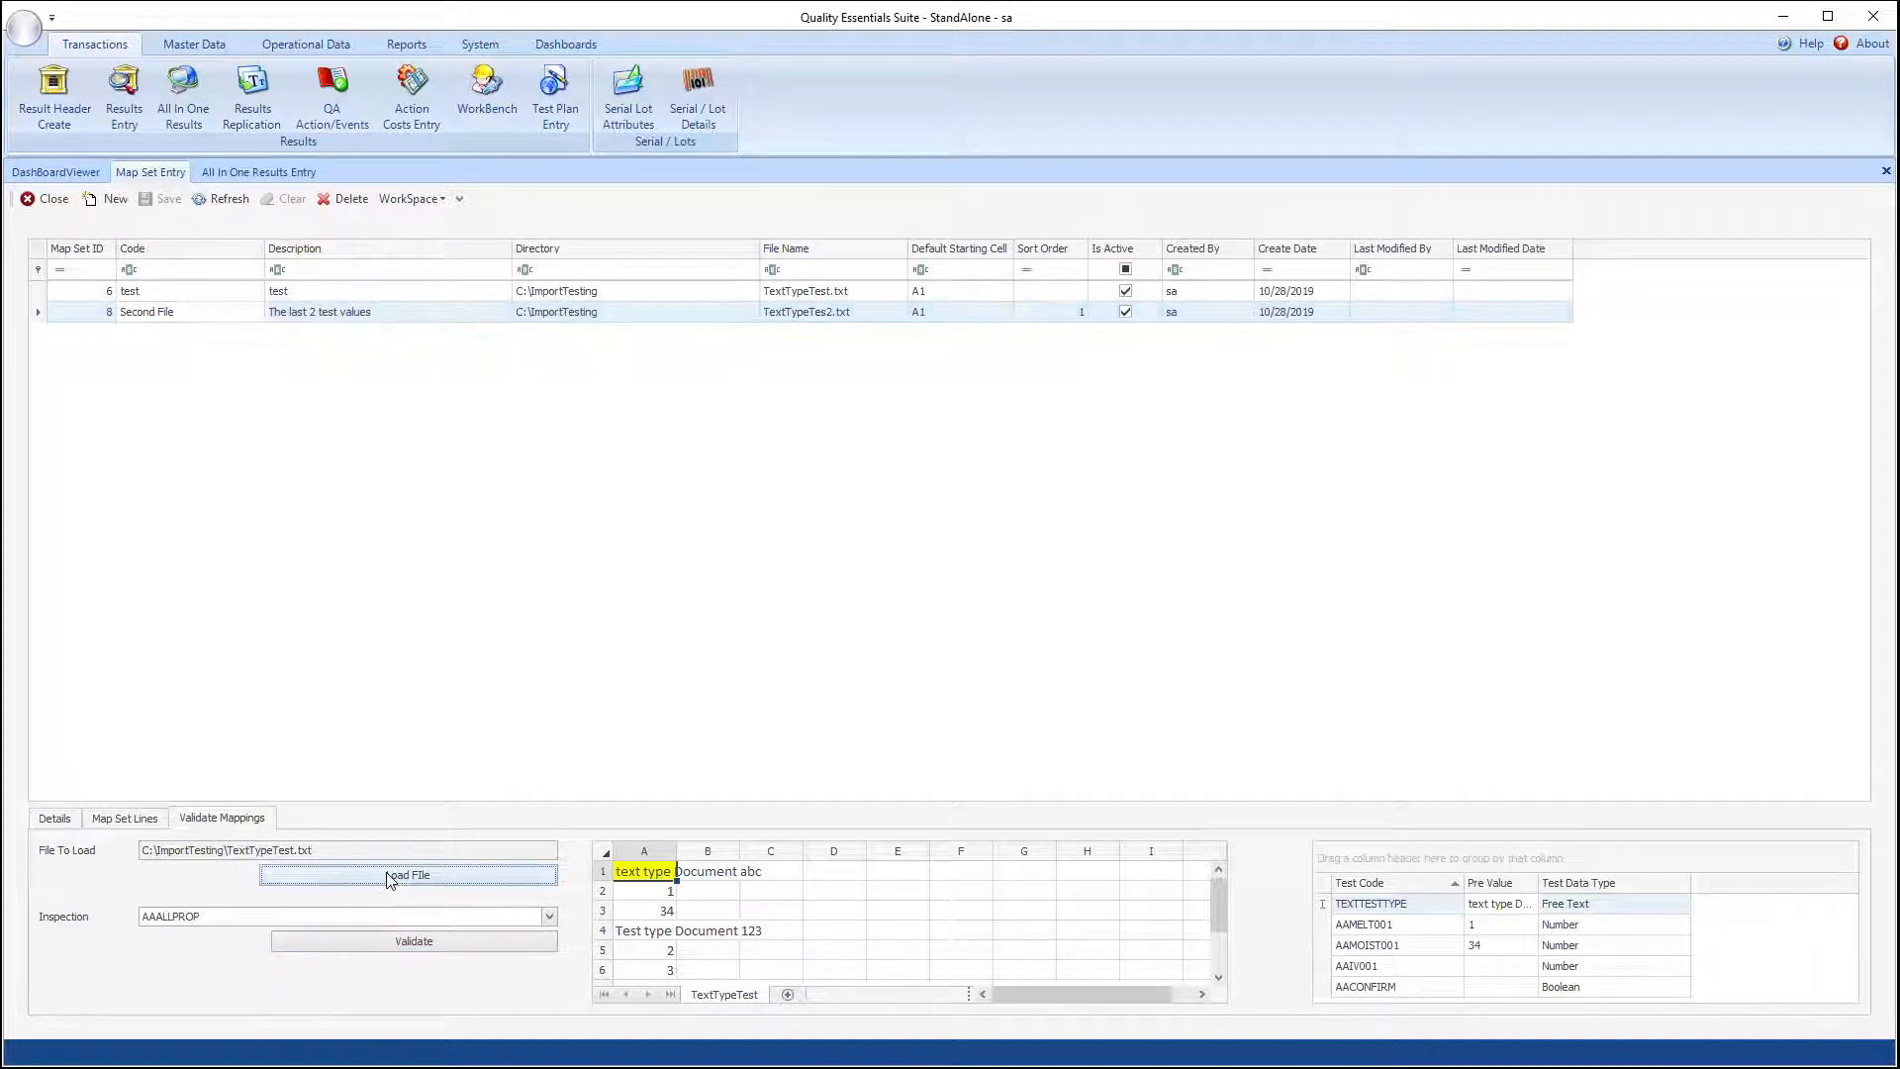
double_click(806, 443)
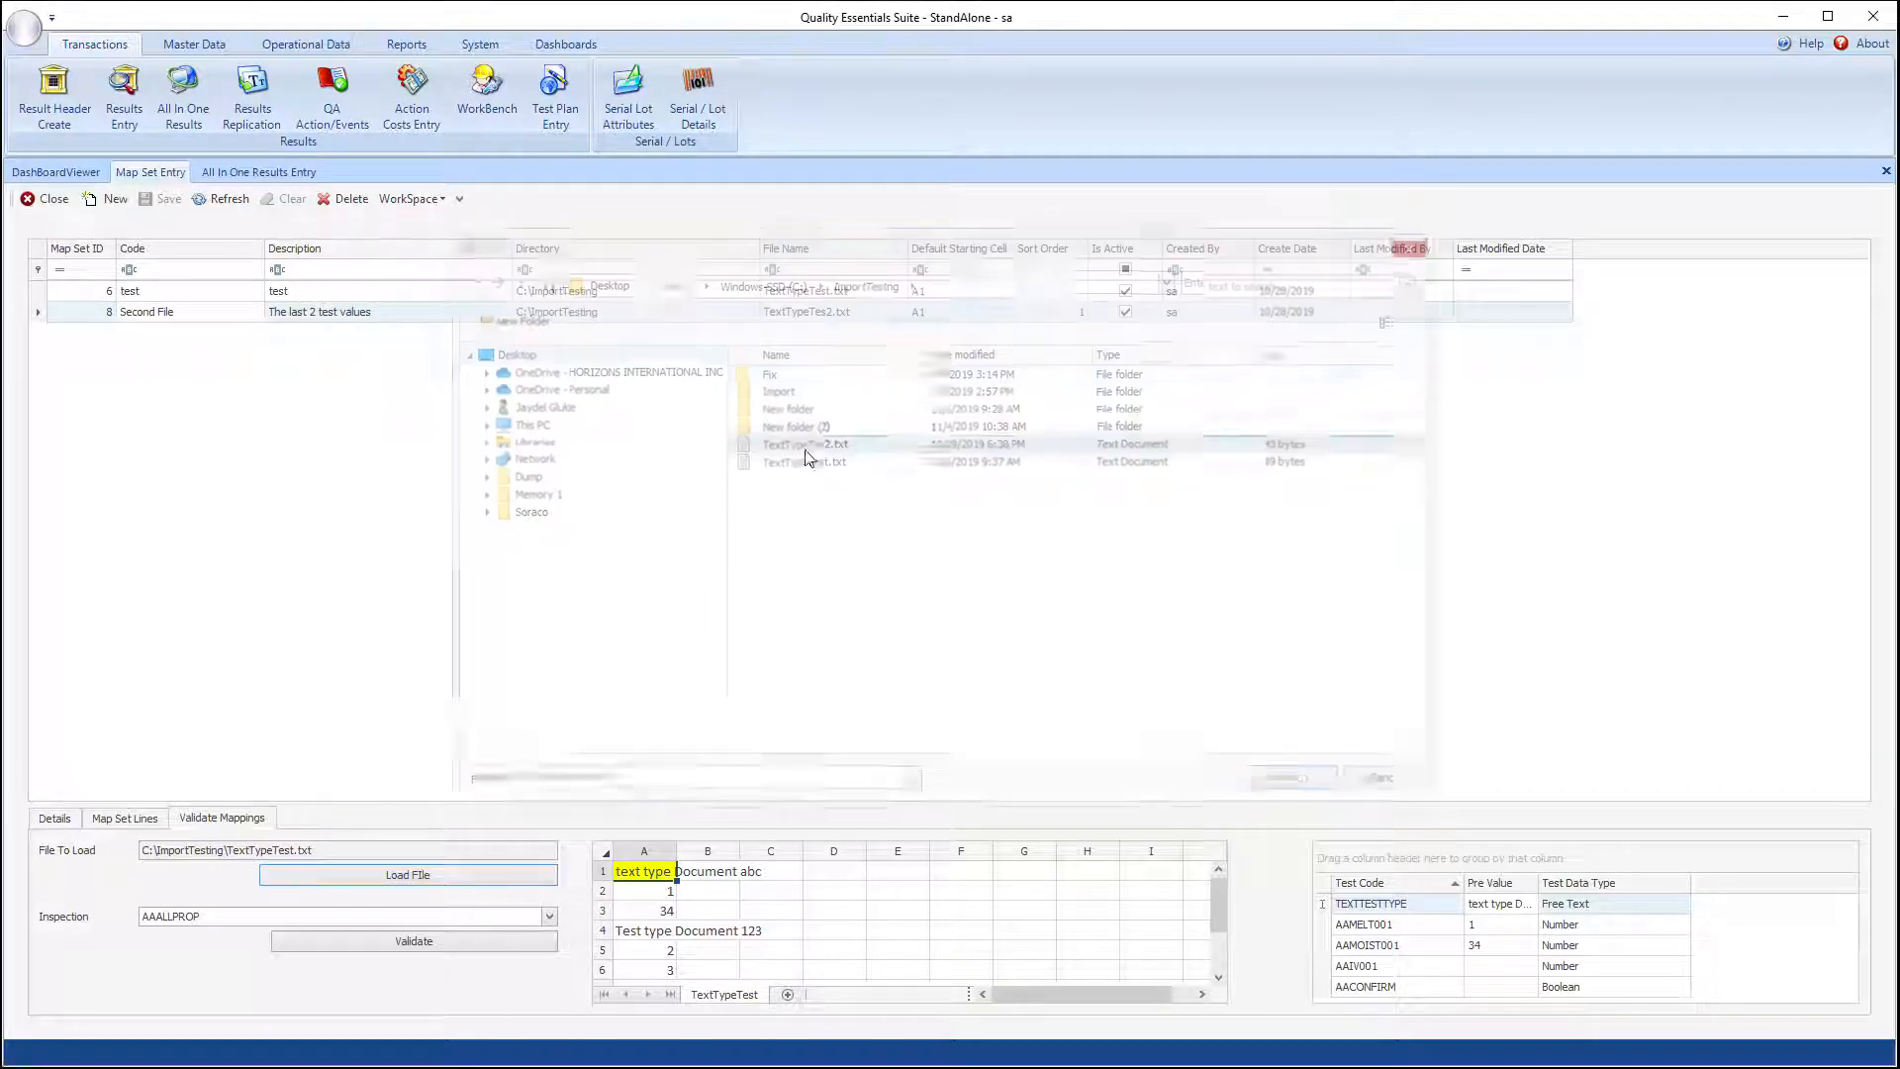
left_click(420, 945)
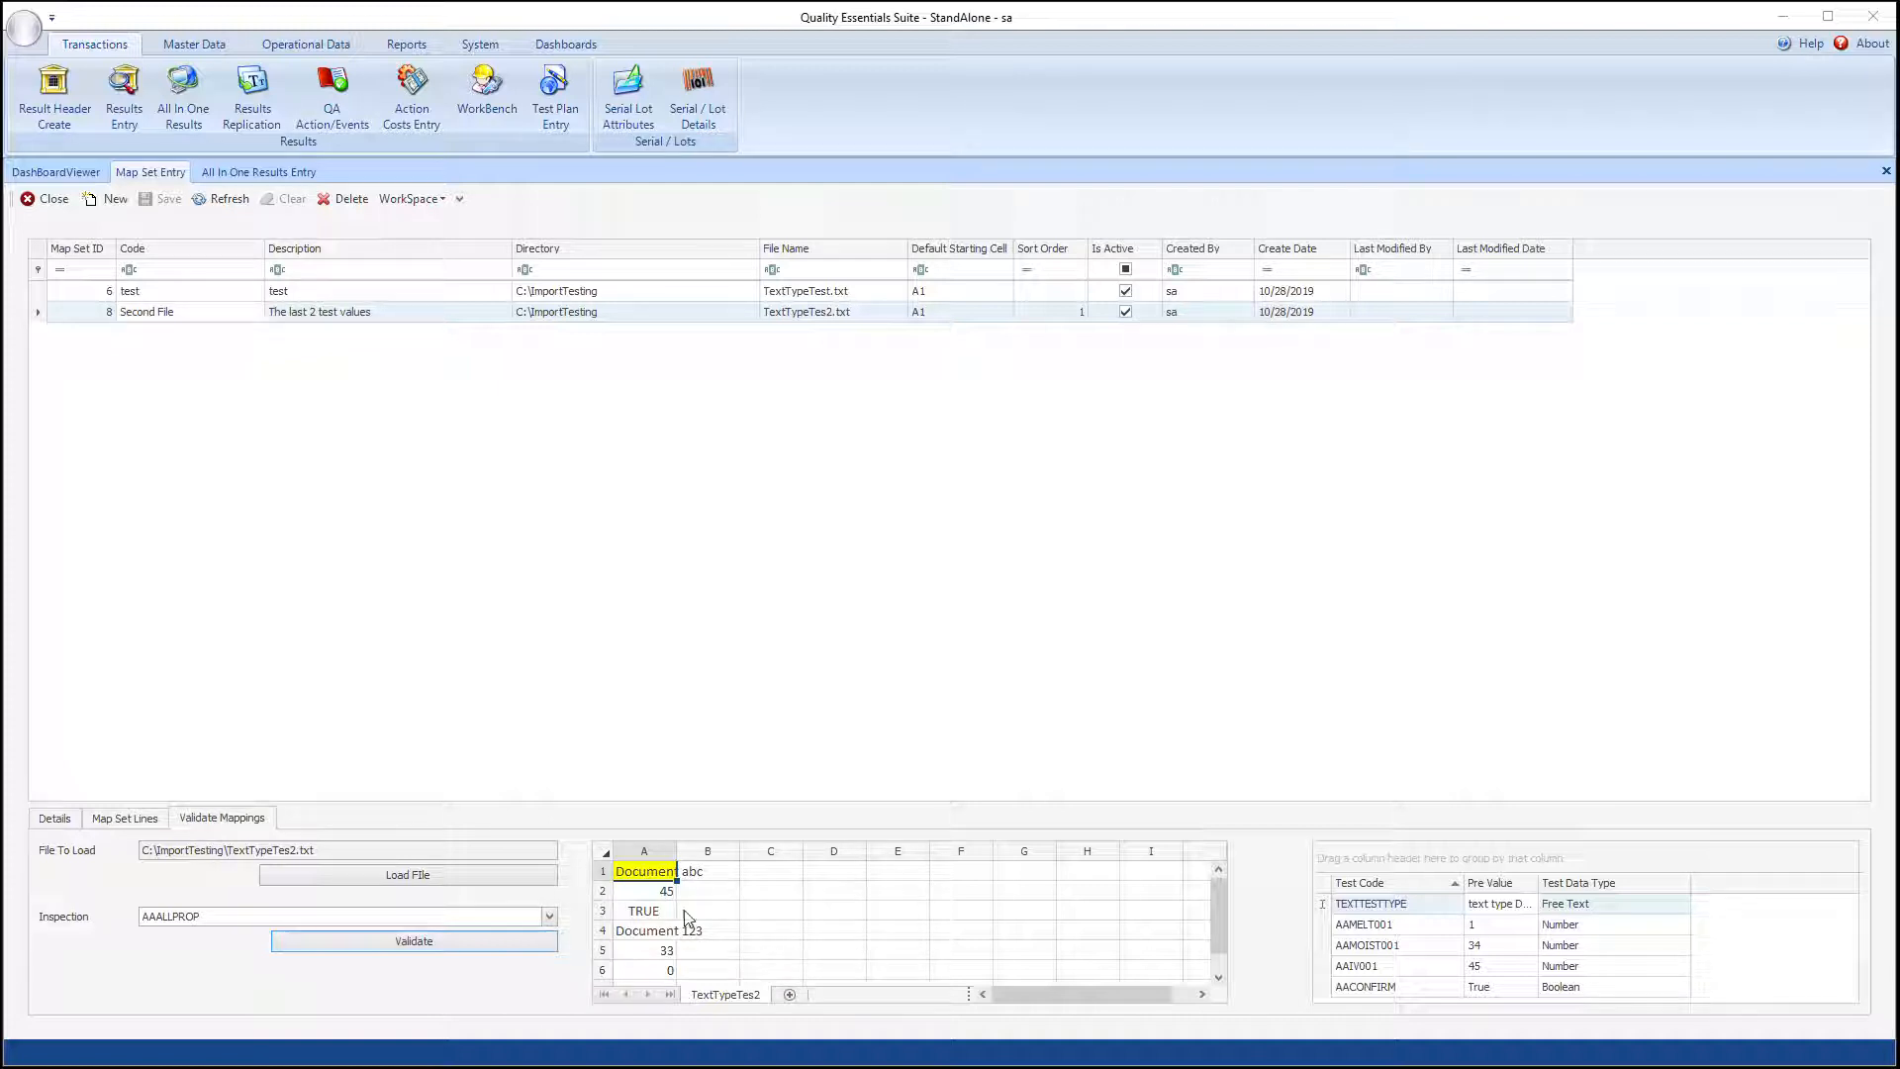
Step: Return to All In One Results Entry and open the data import for the new ABRESIN document
left_click(235, 172)
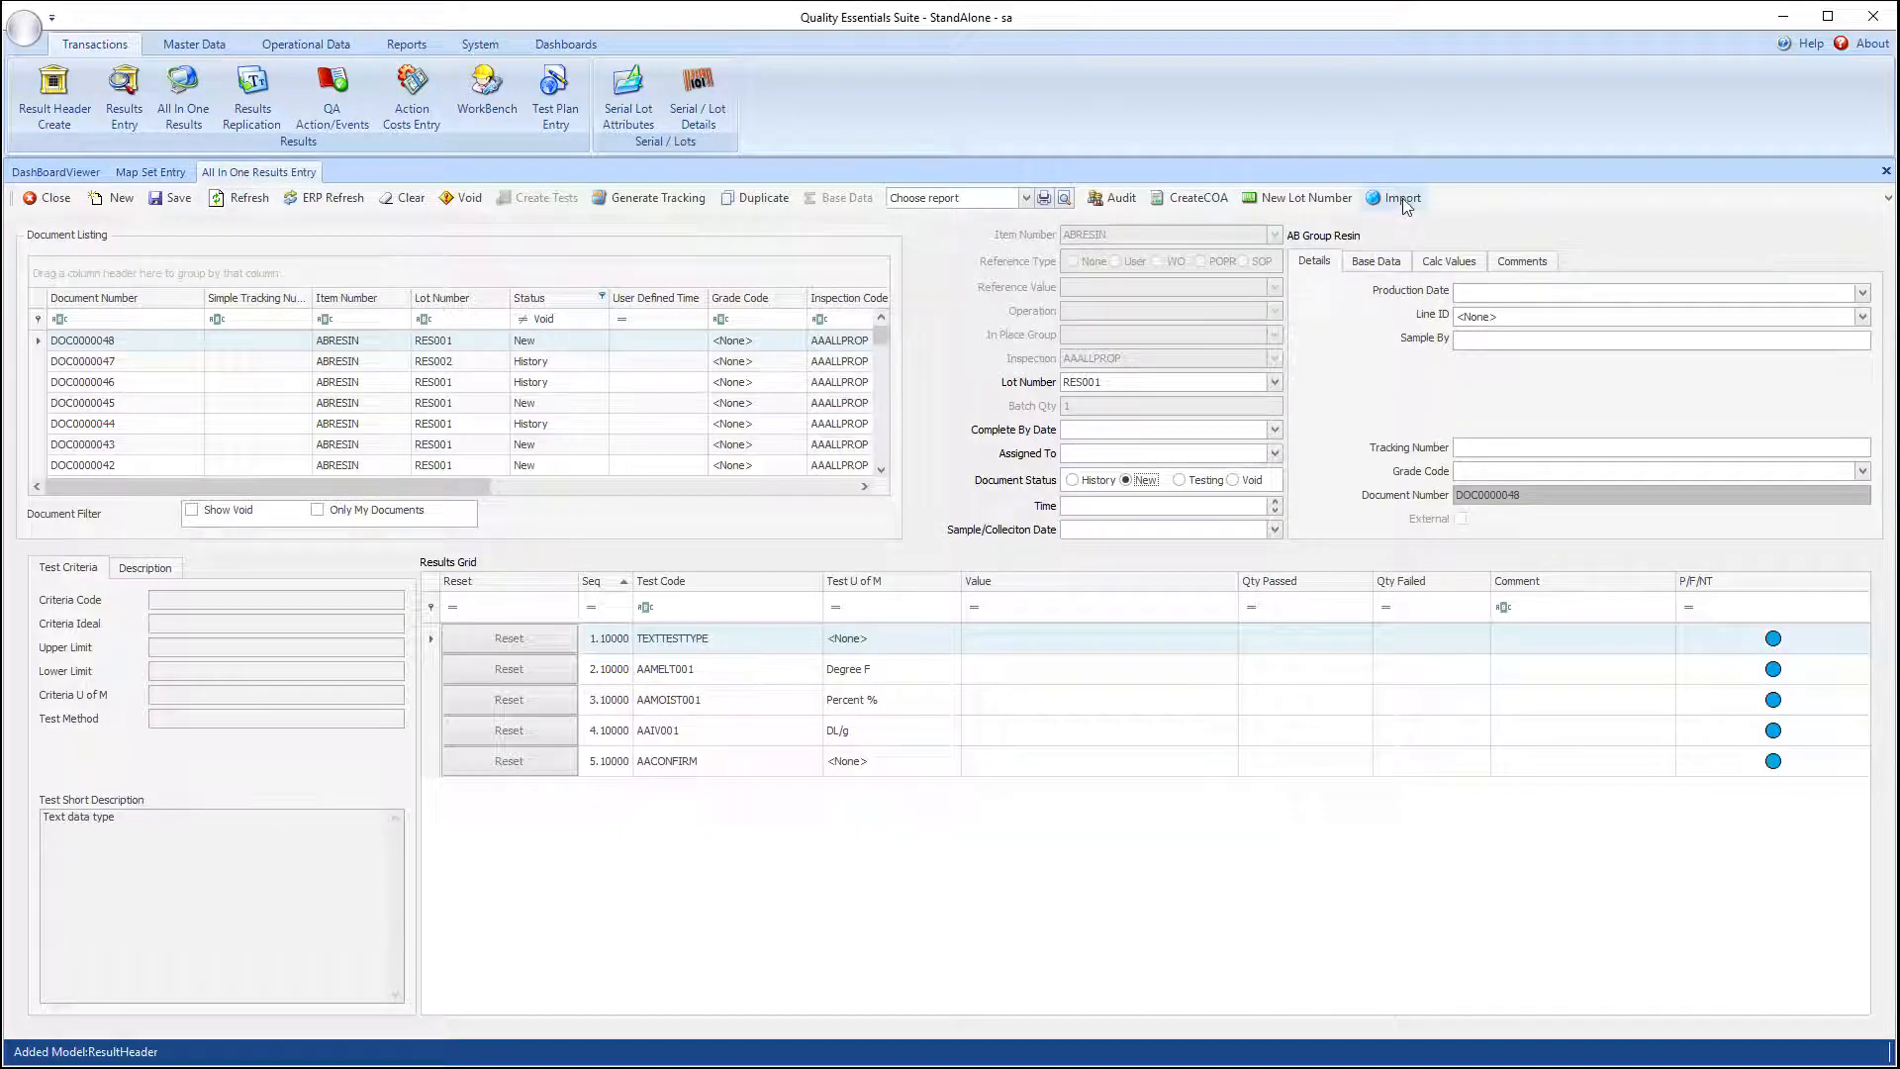
left_click(1403, 198)
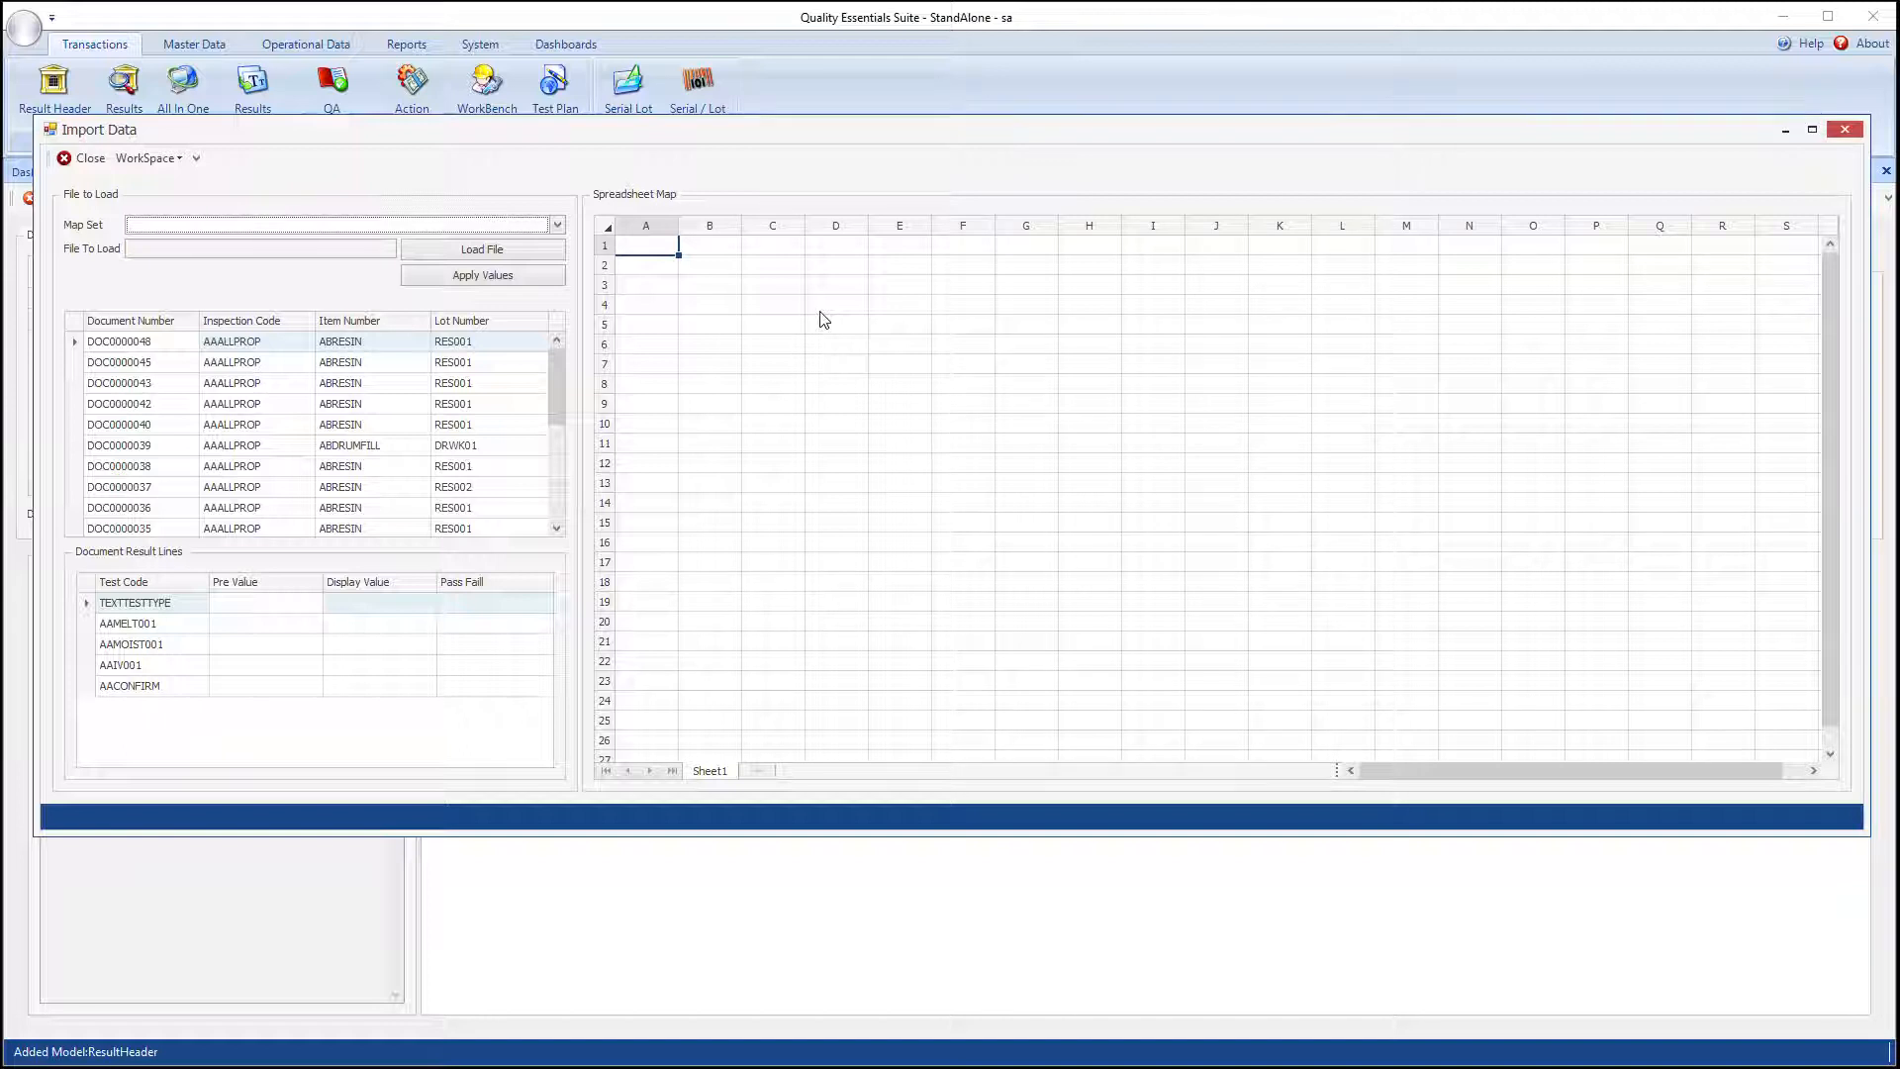
left_click(710, 287)
mouse_move(130, 228)
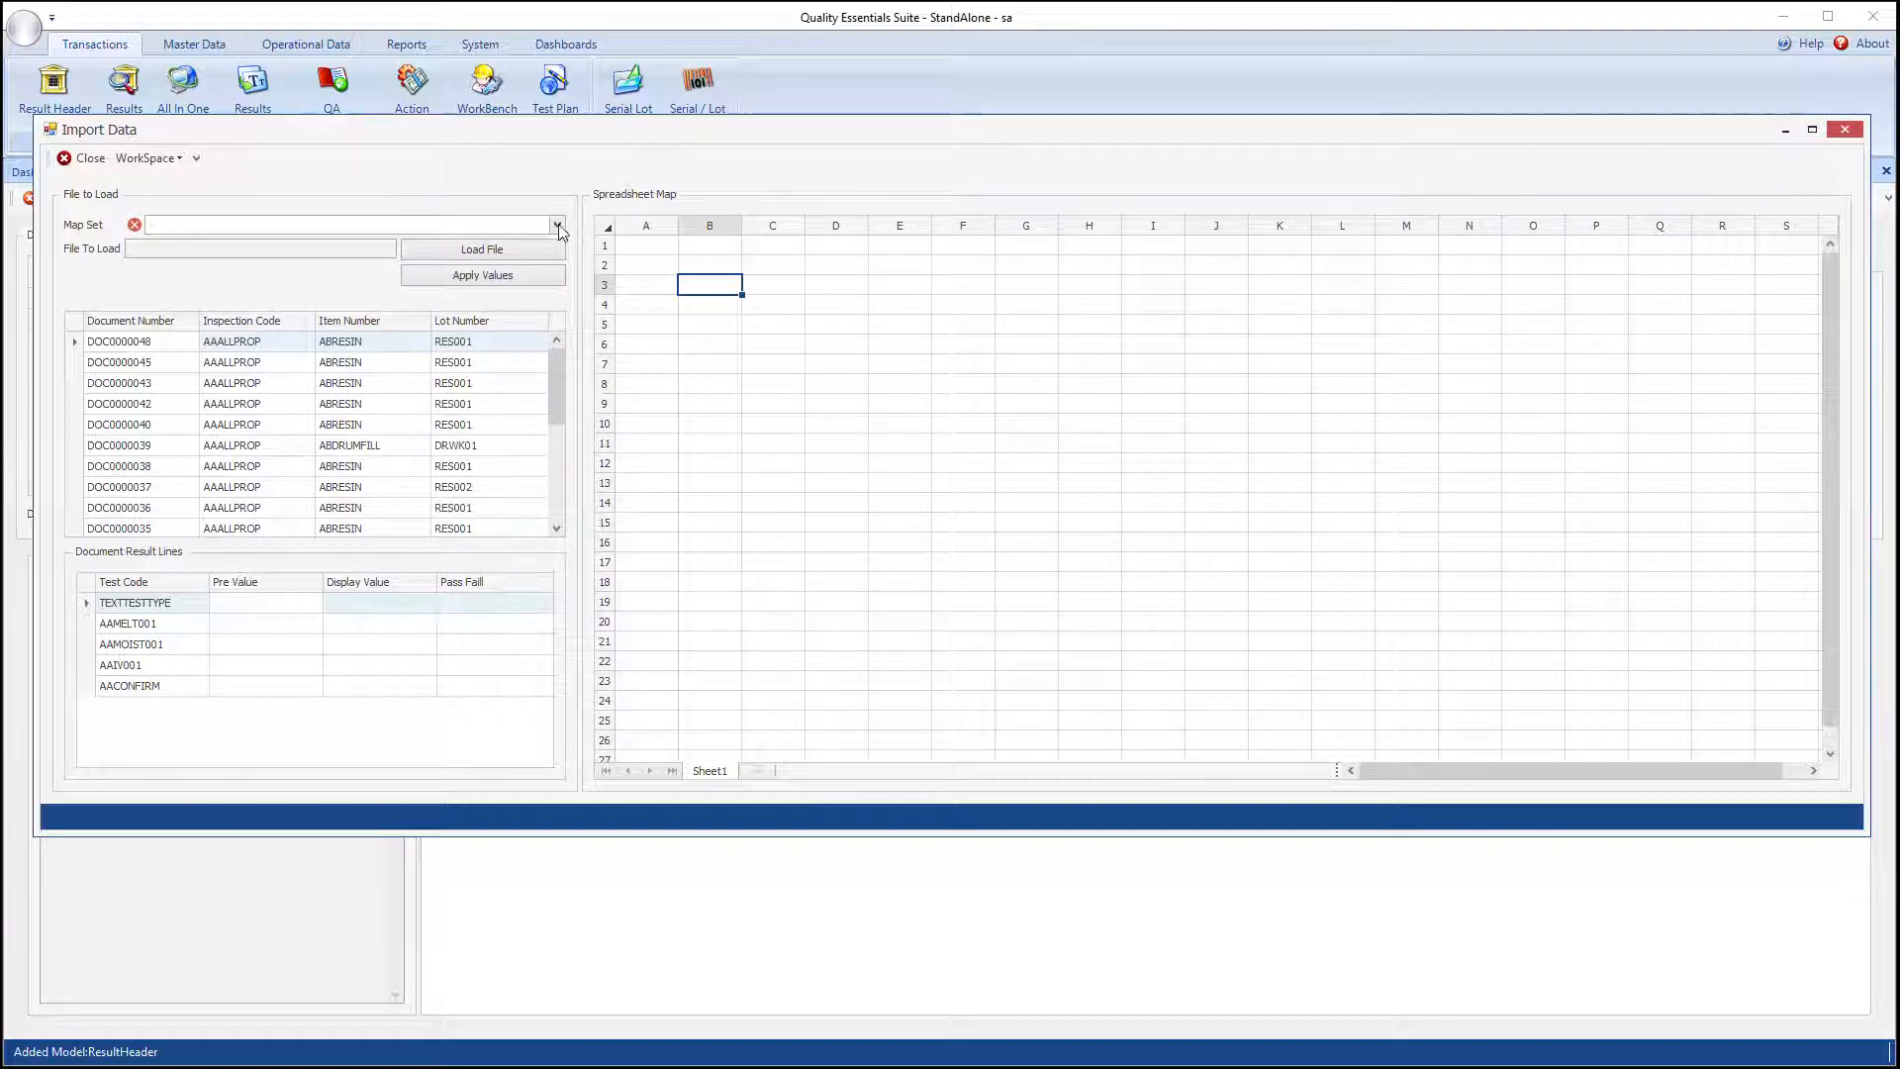
Step: Select document DOC0000048 for the import and load TextTypeTest.txt with the test map set
left_click(147, 357)
left_click(147, 342)
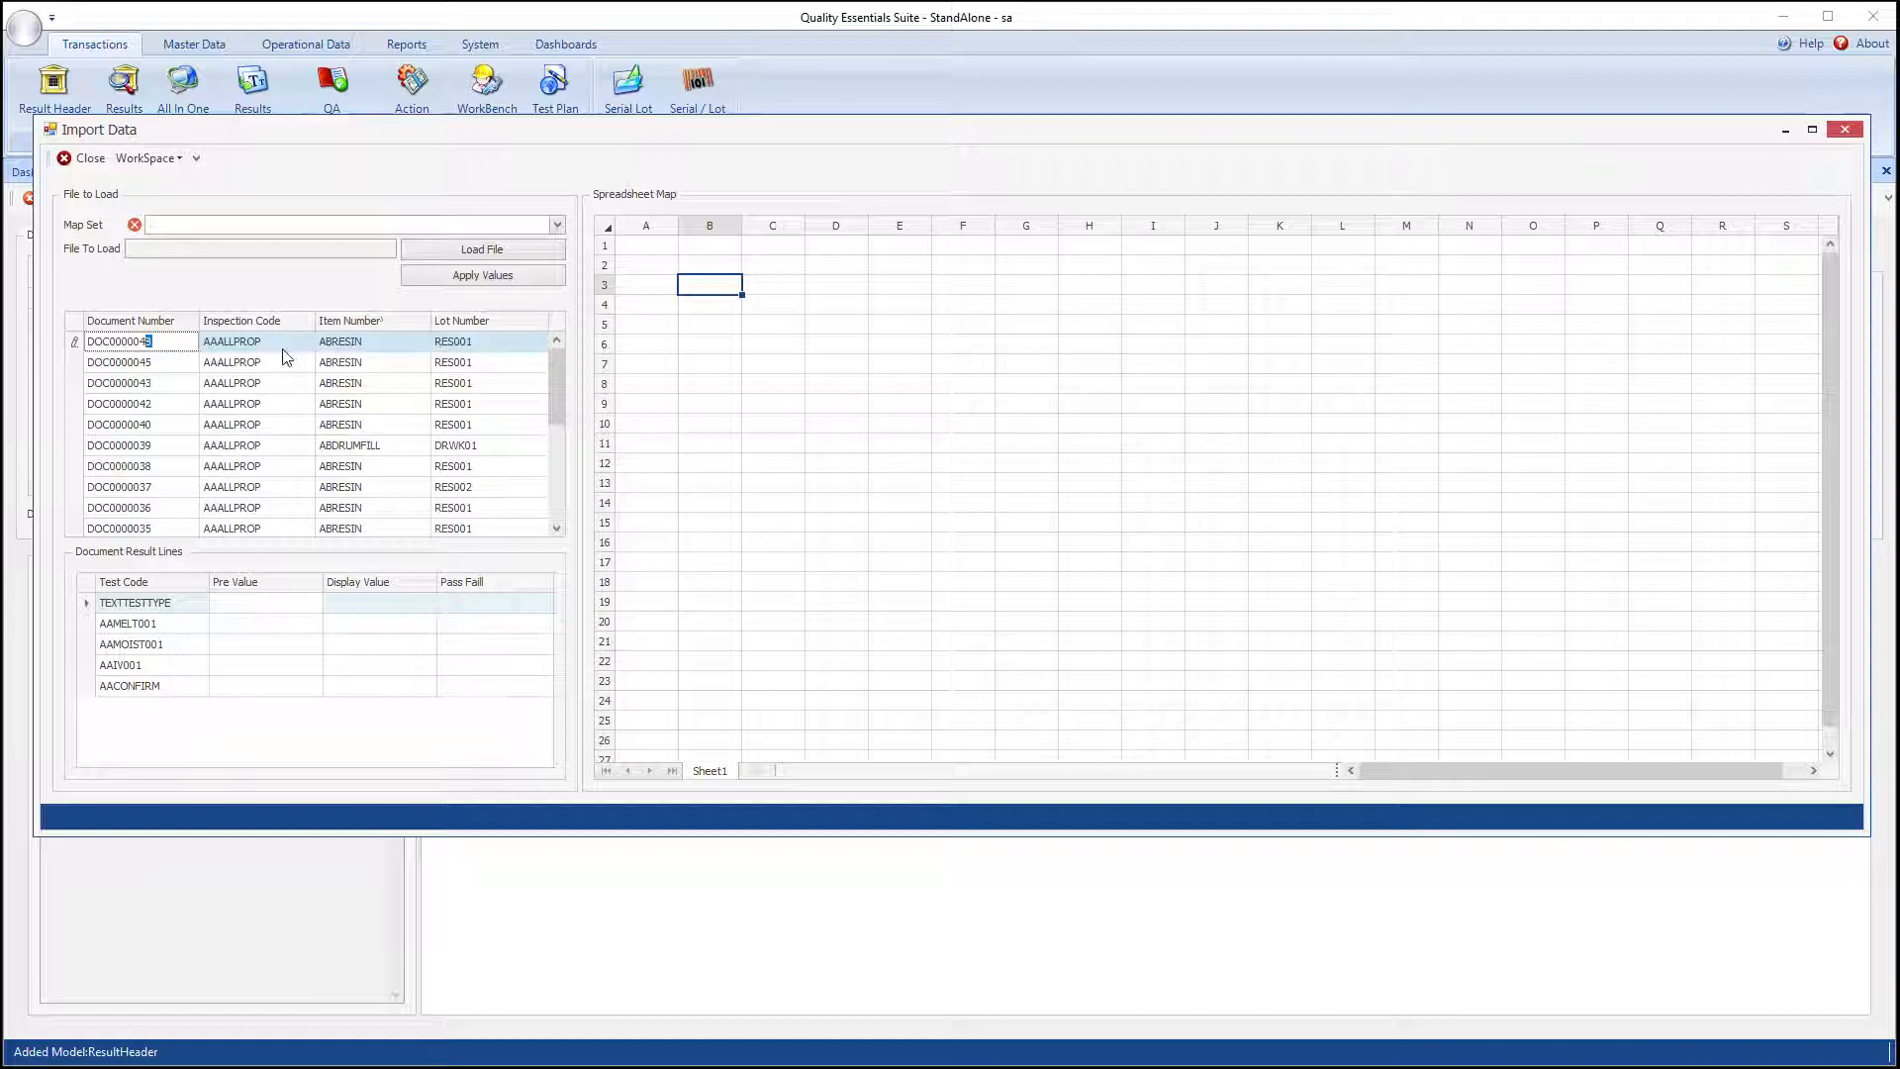
left_click(557, 225)
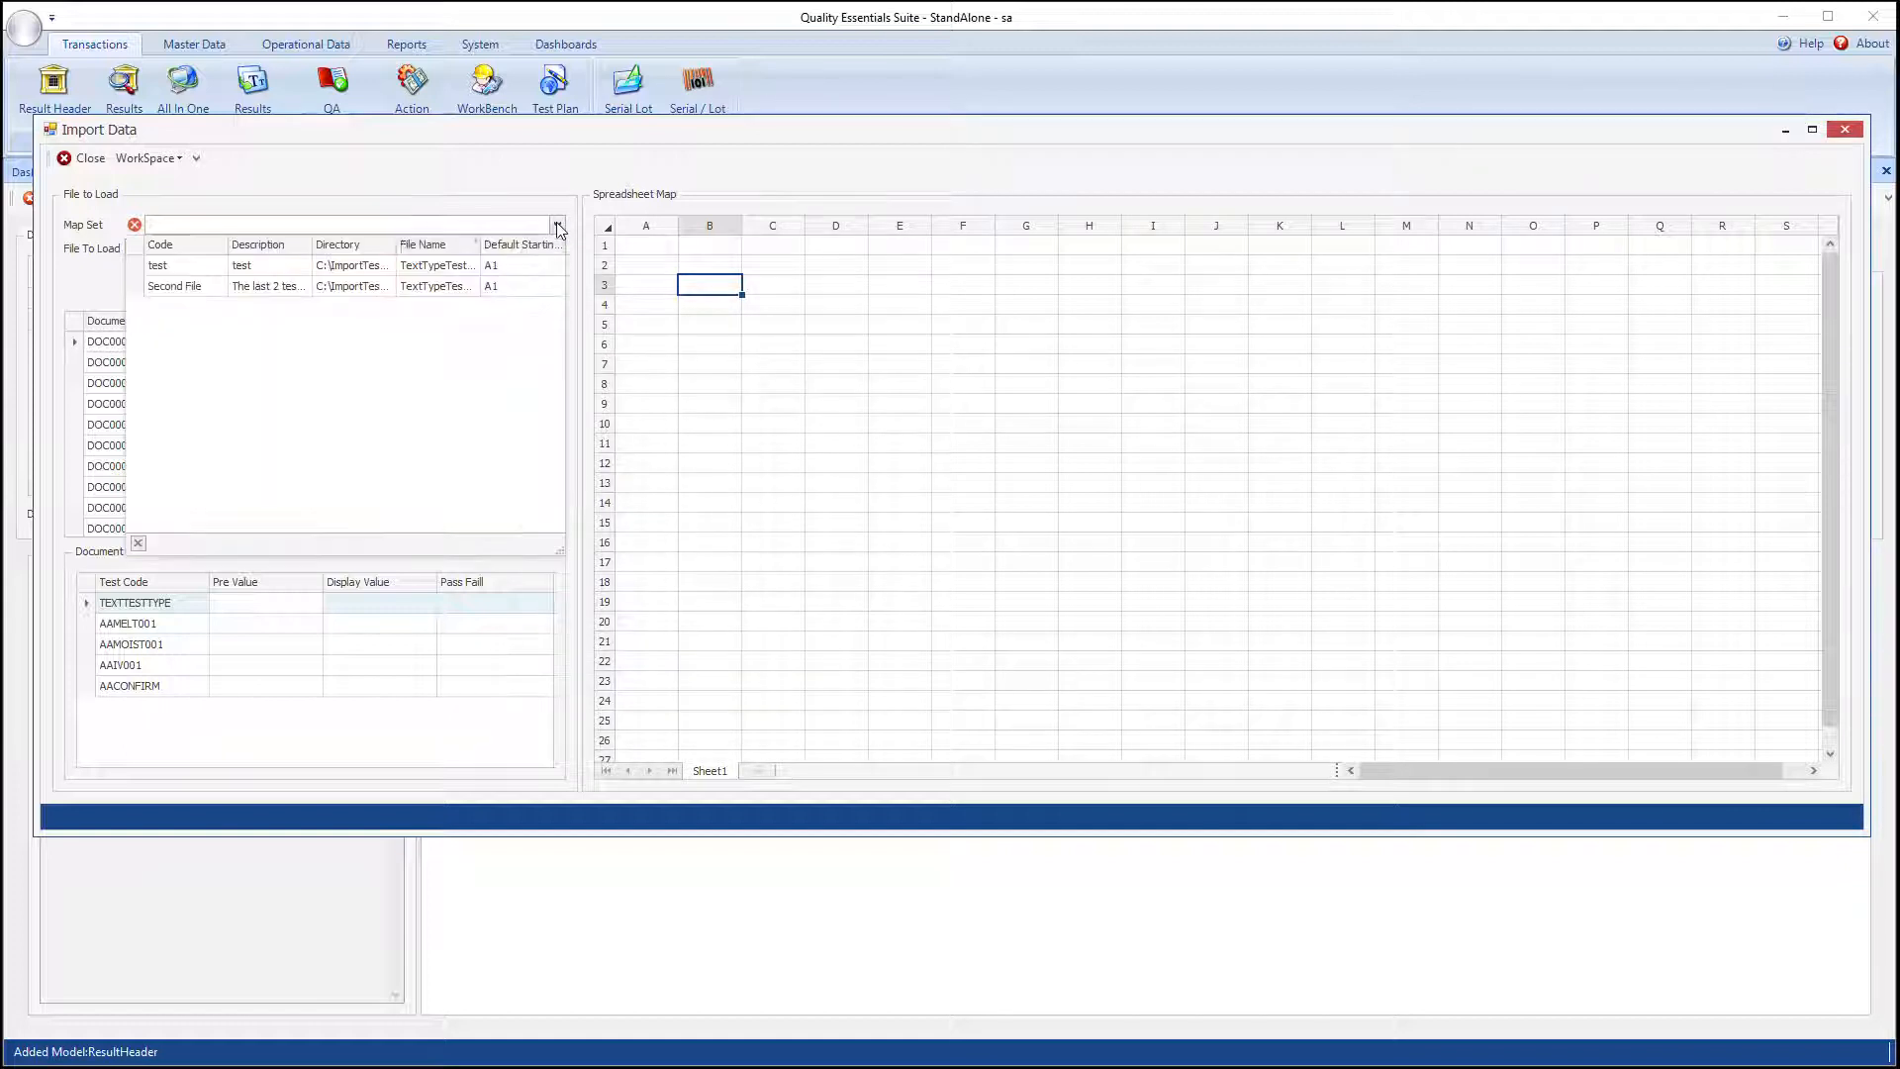
left_click(206, 267)
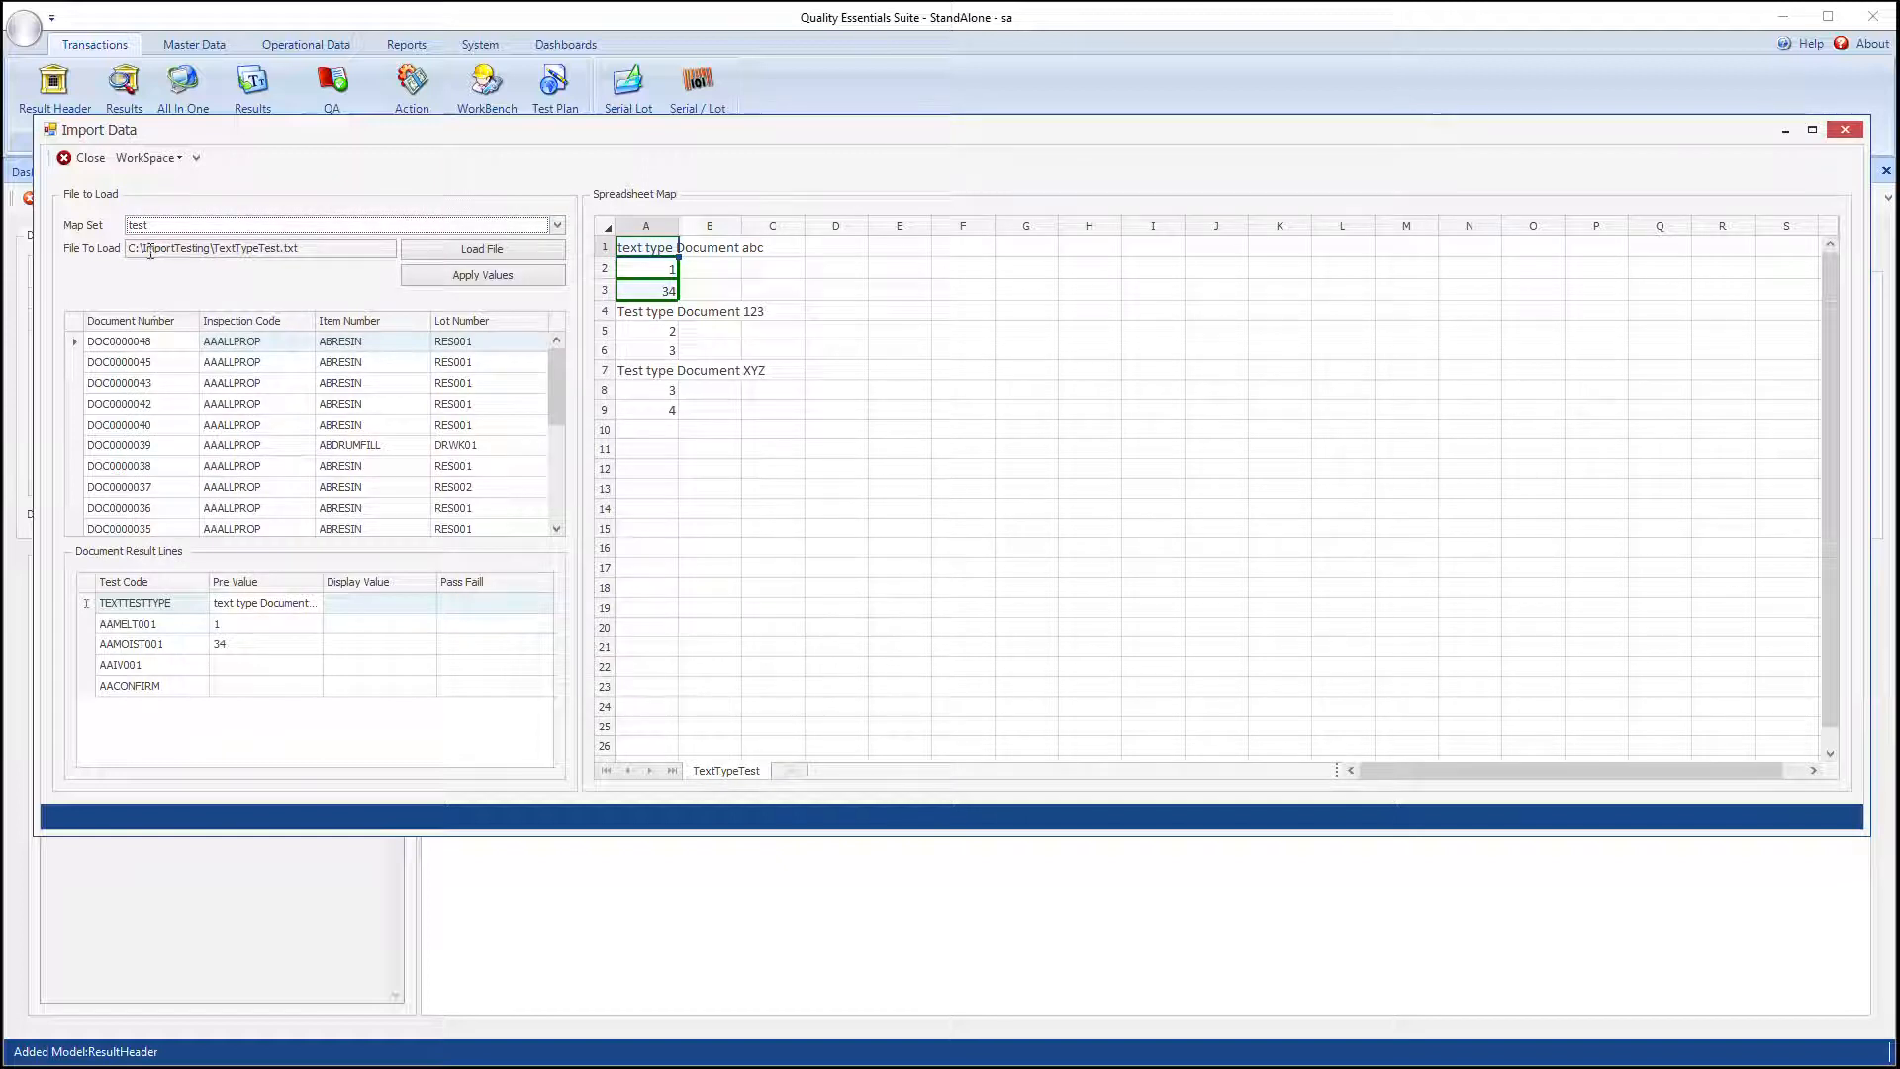
left_click_drag(314, 247, 133, 255)
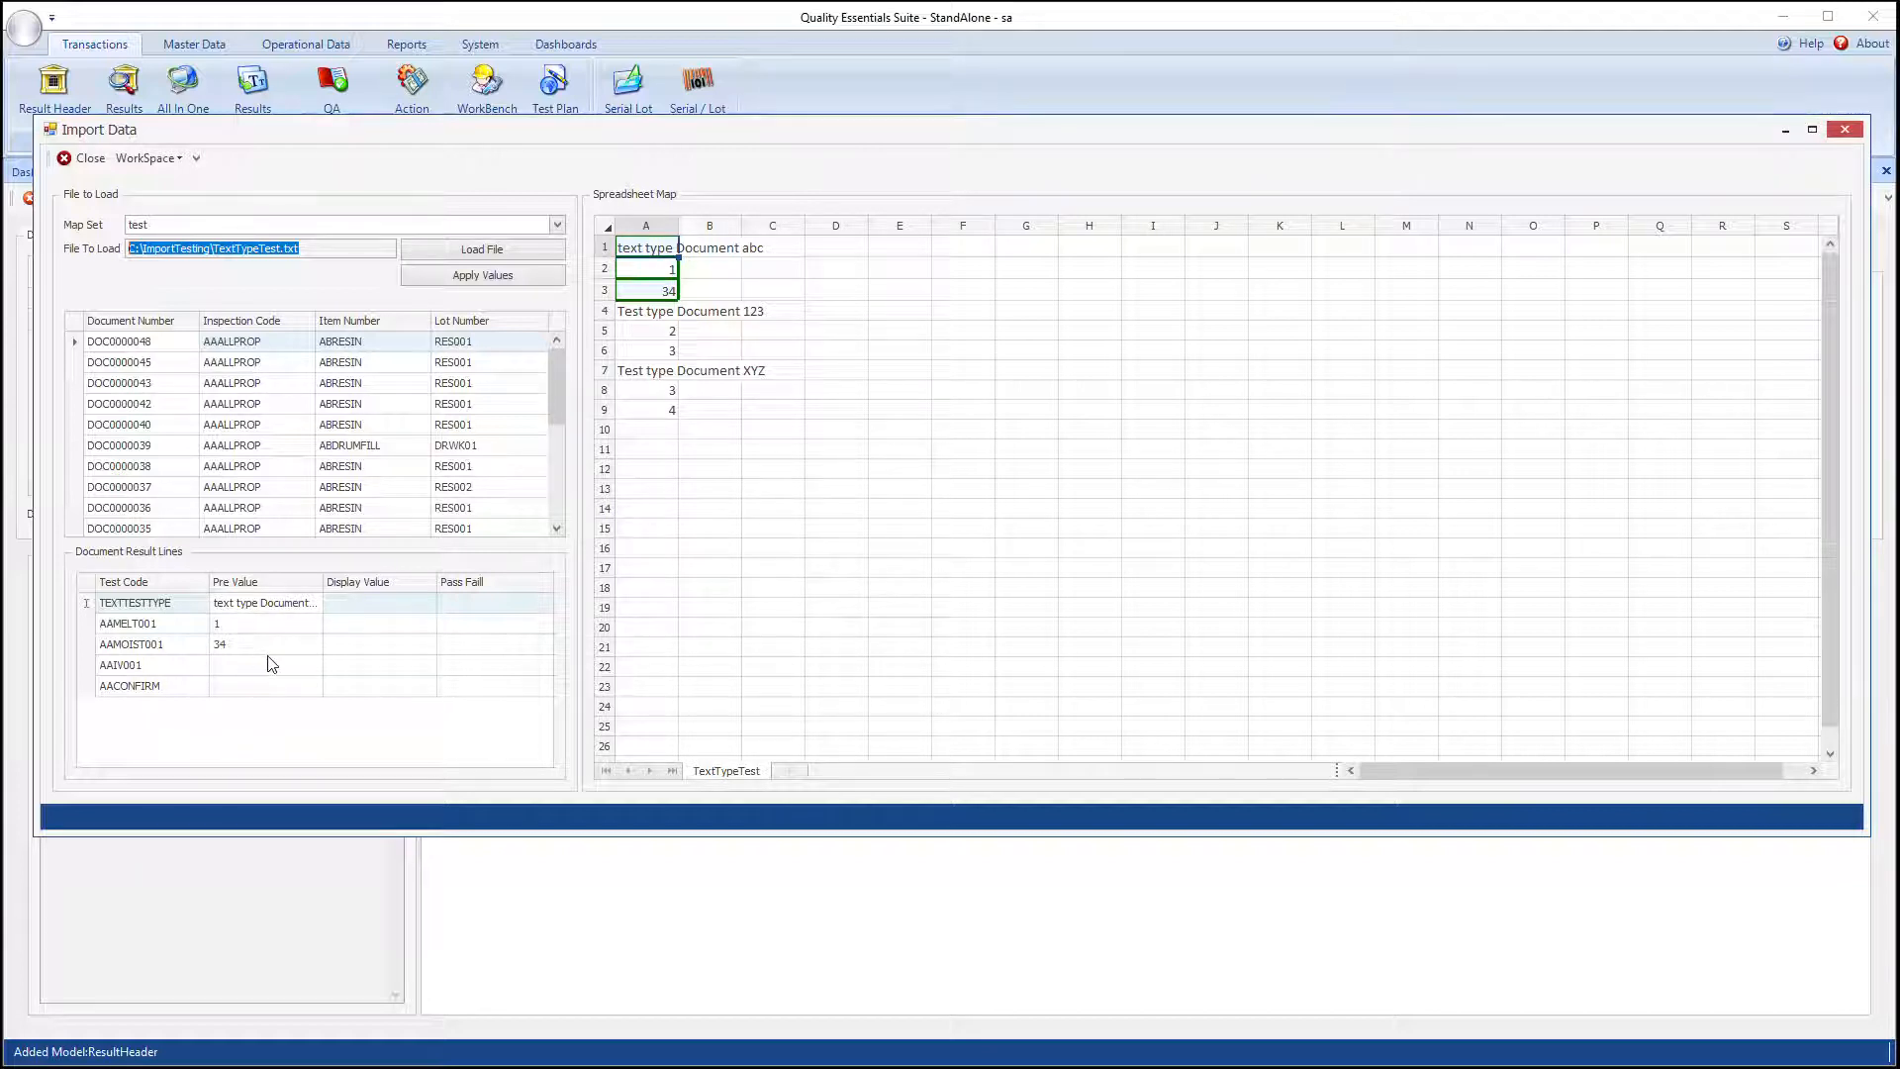
Step: Preview the mapping from the data blocks starting at A4 and A7, and return to the block starting at A1
left_click(643, 320)
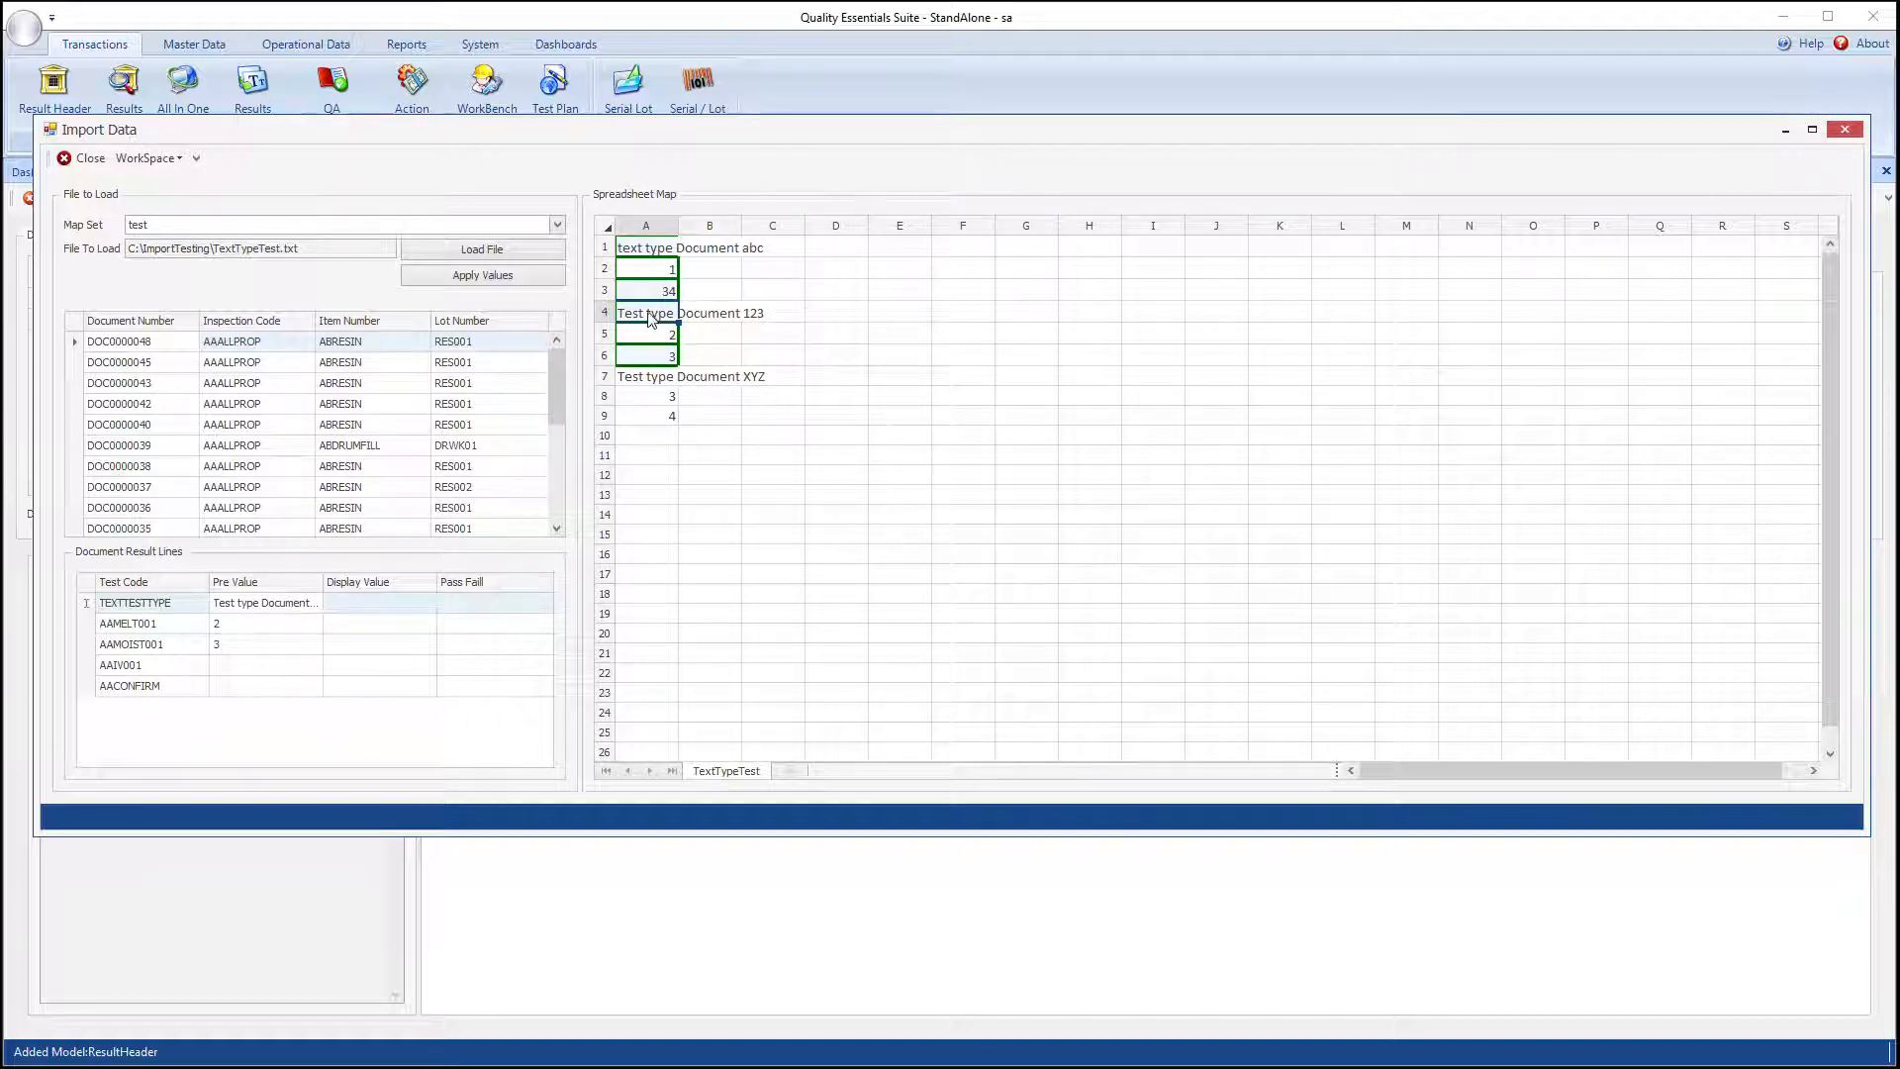
left_click_drag(656, 397, 658, 418)
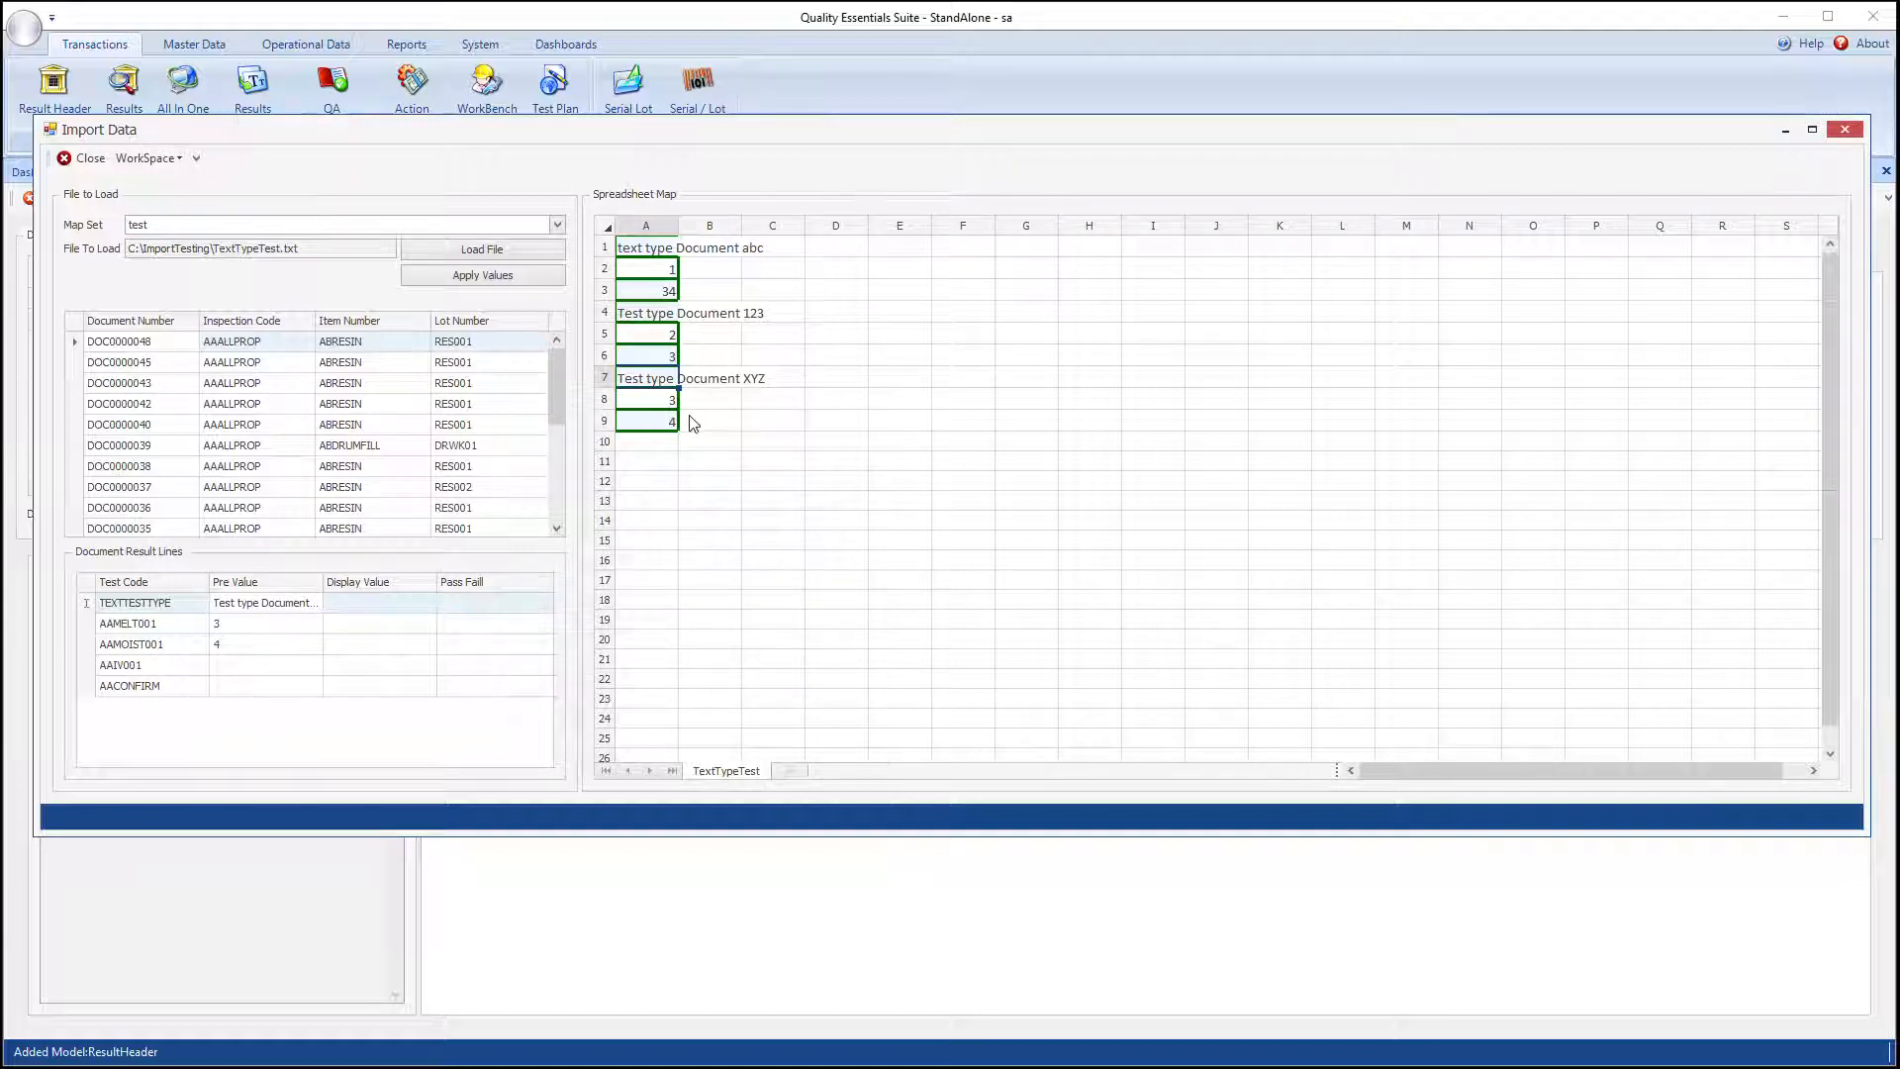
left_click(648, 255)
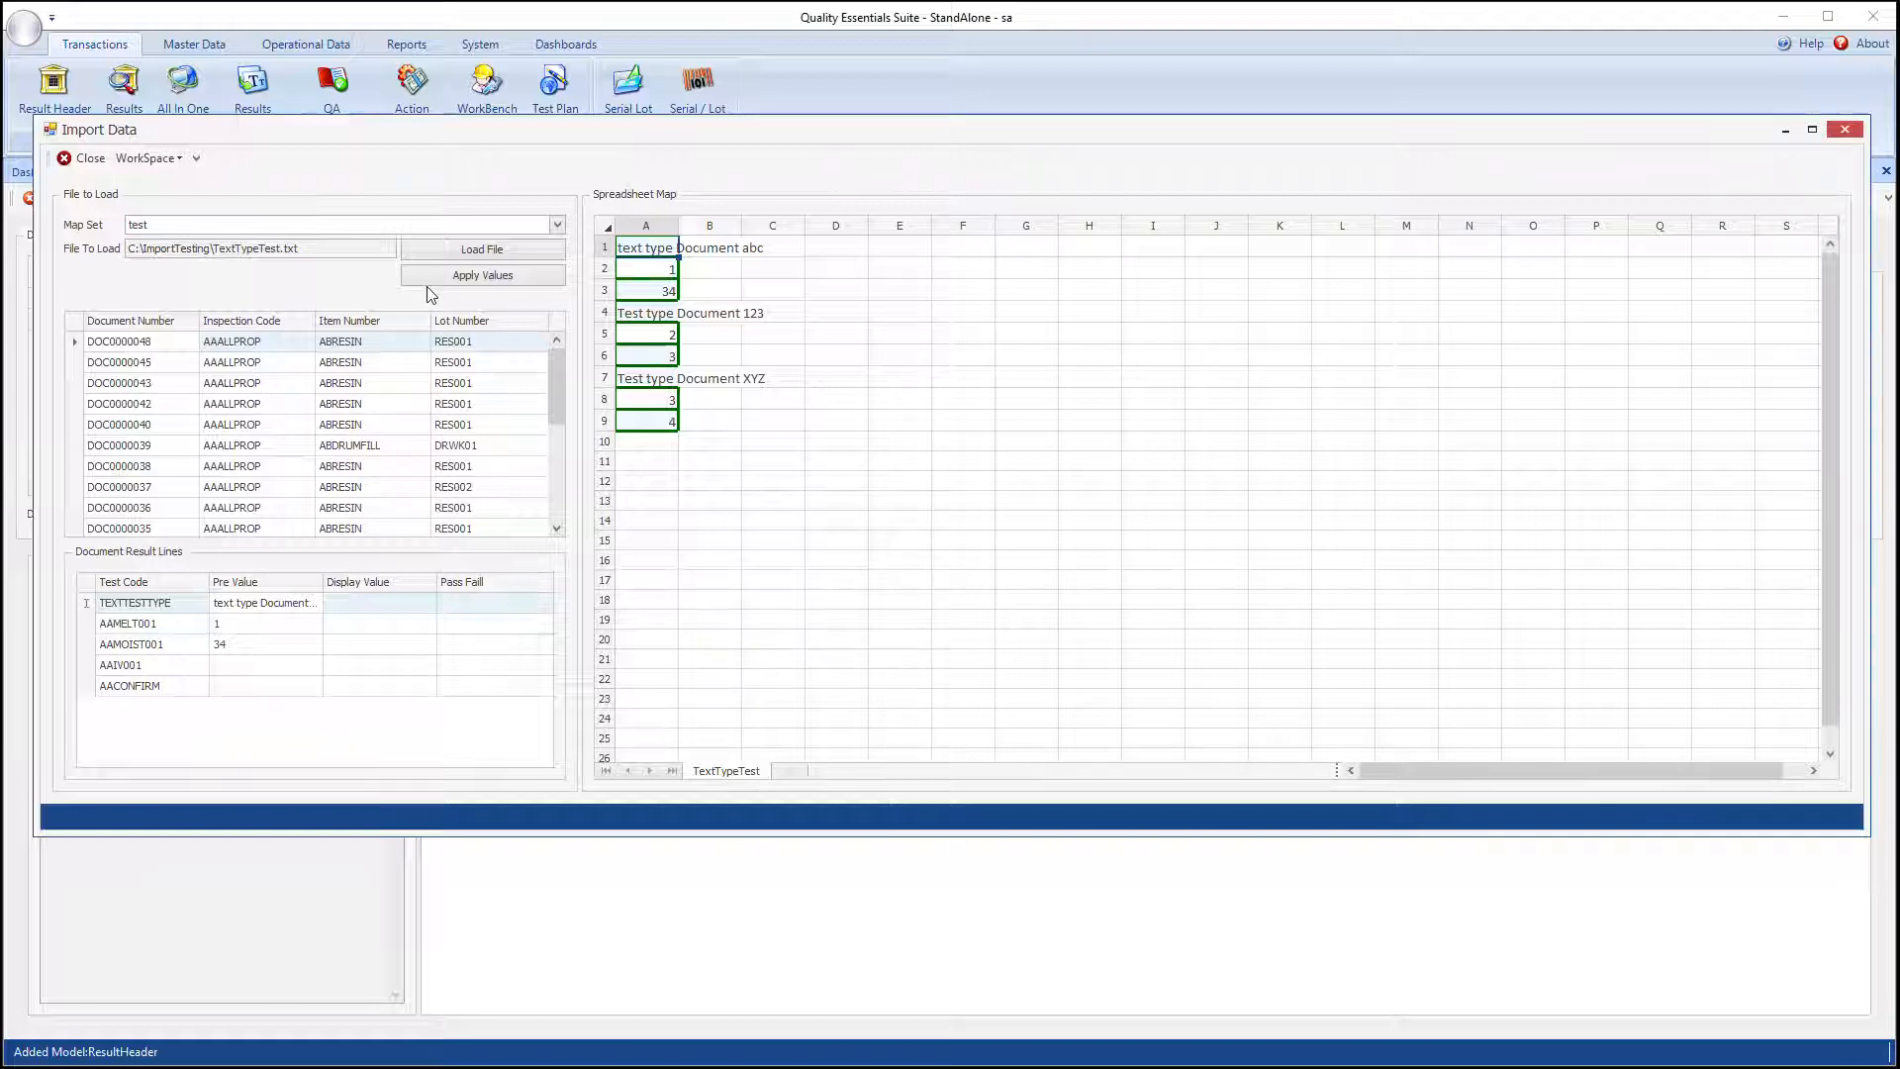
Step: Load TextTypeTes2.txt with the Second File map set and map its values to the result lines starting from cell A1
left_click(556, 227)
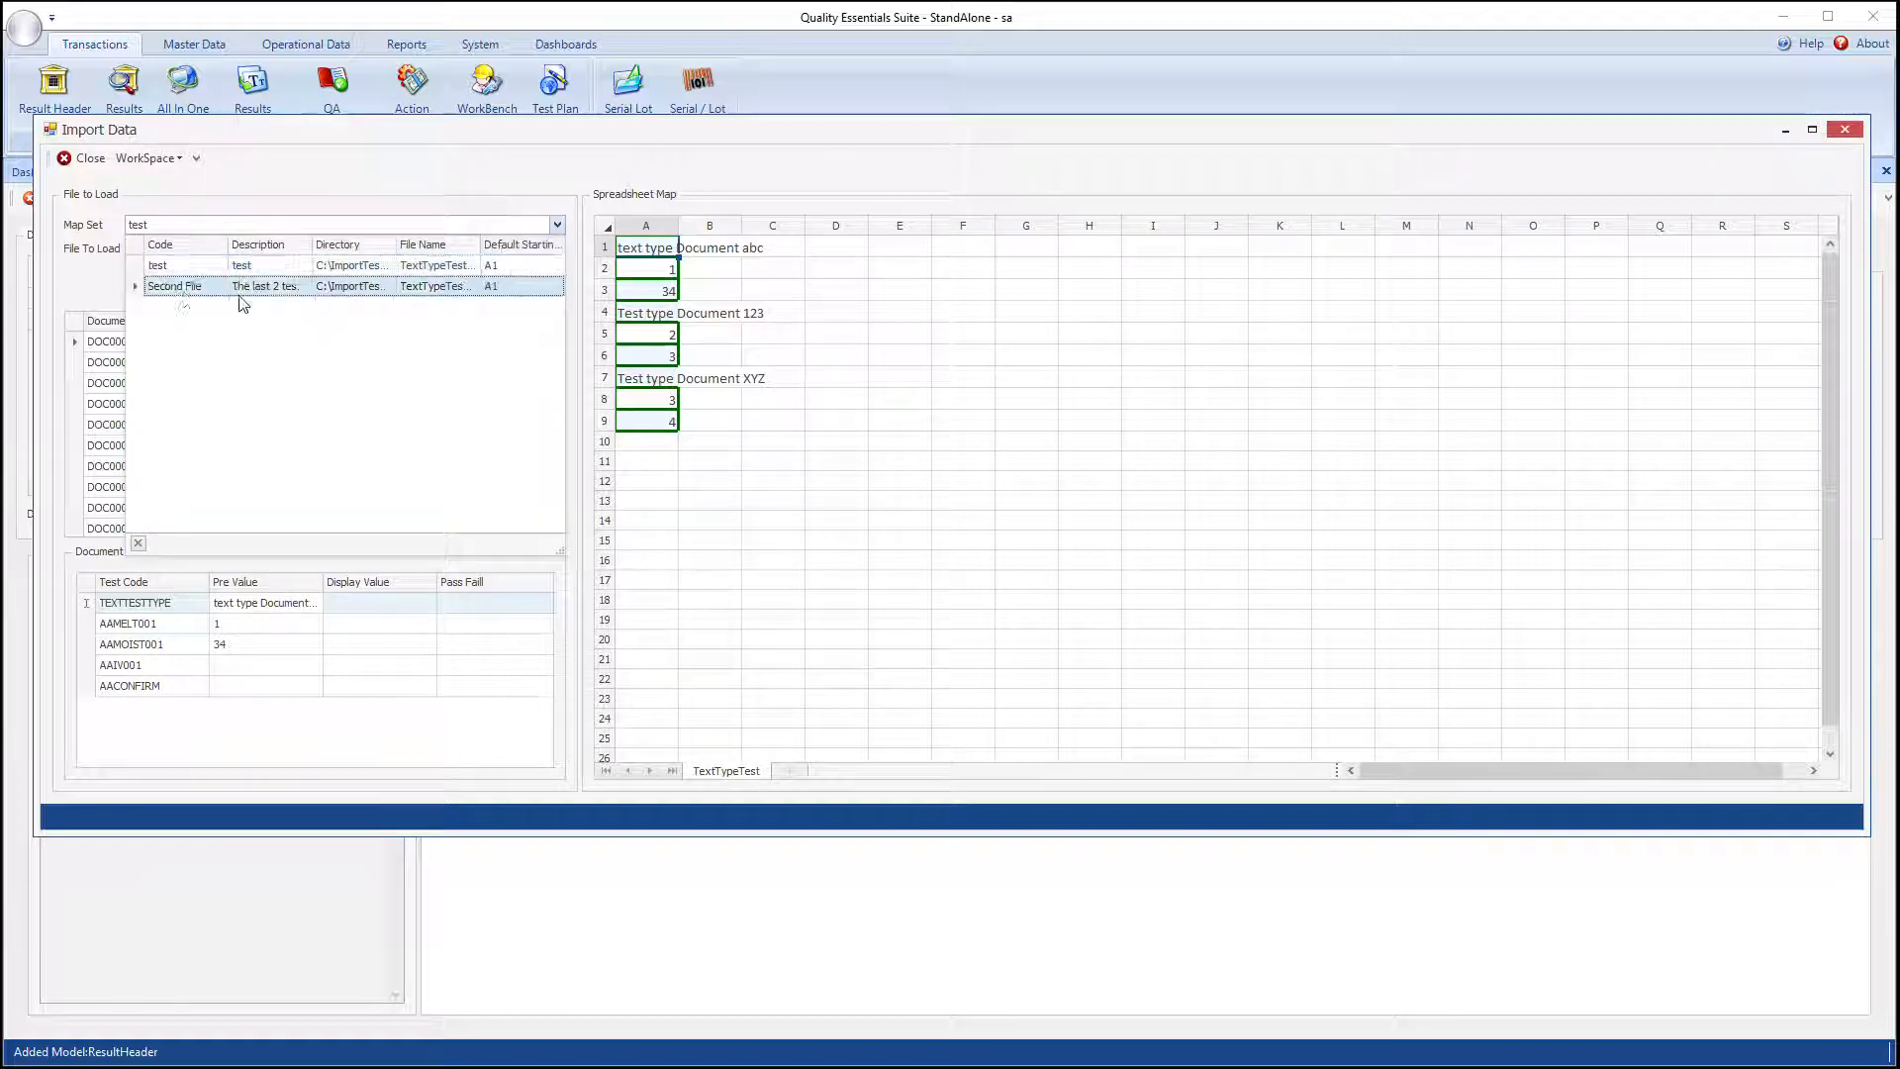
left_click(183, 293)
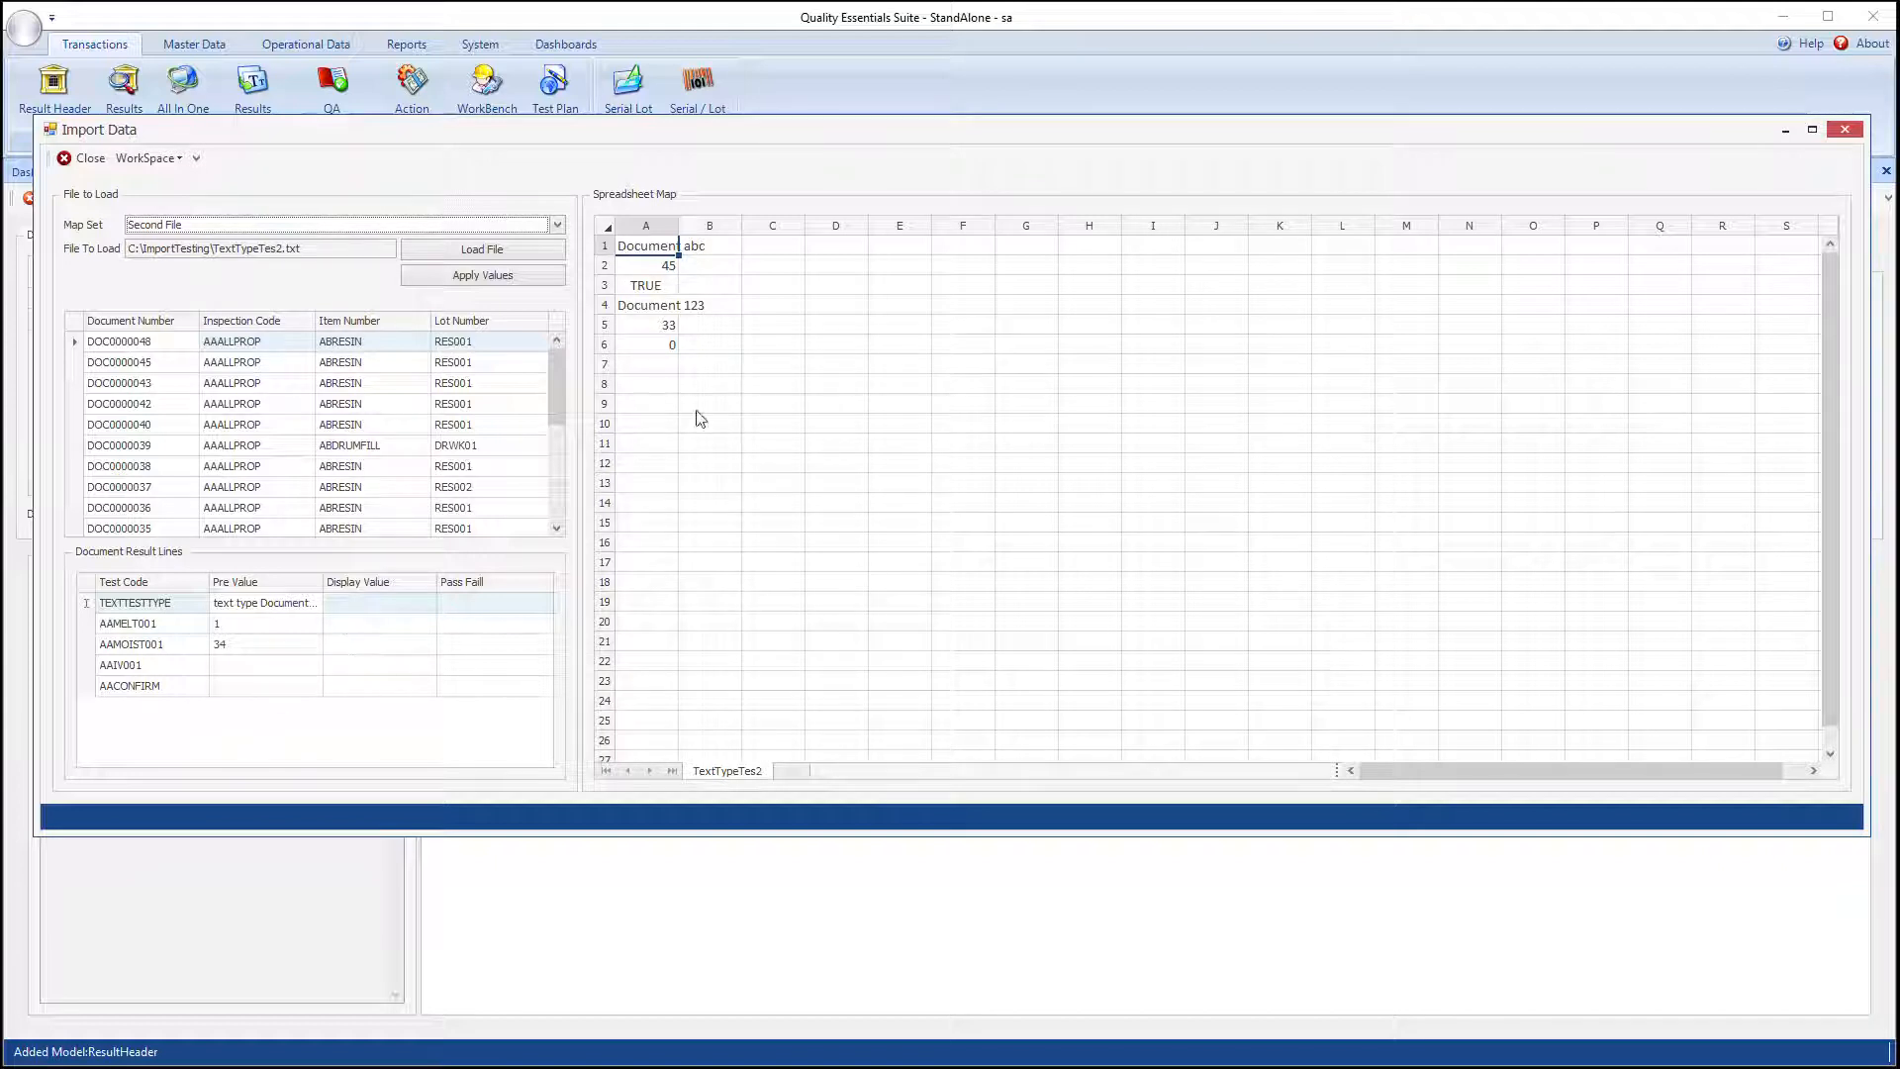
double_click(636, 251)
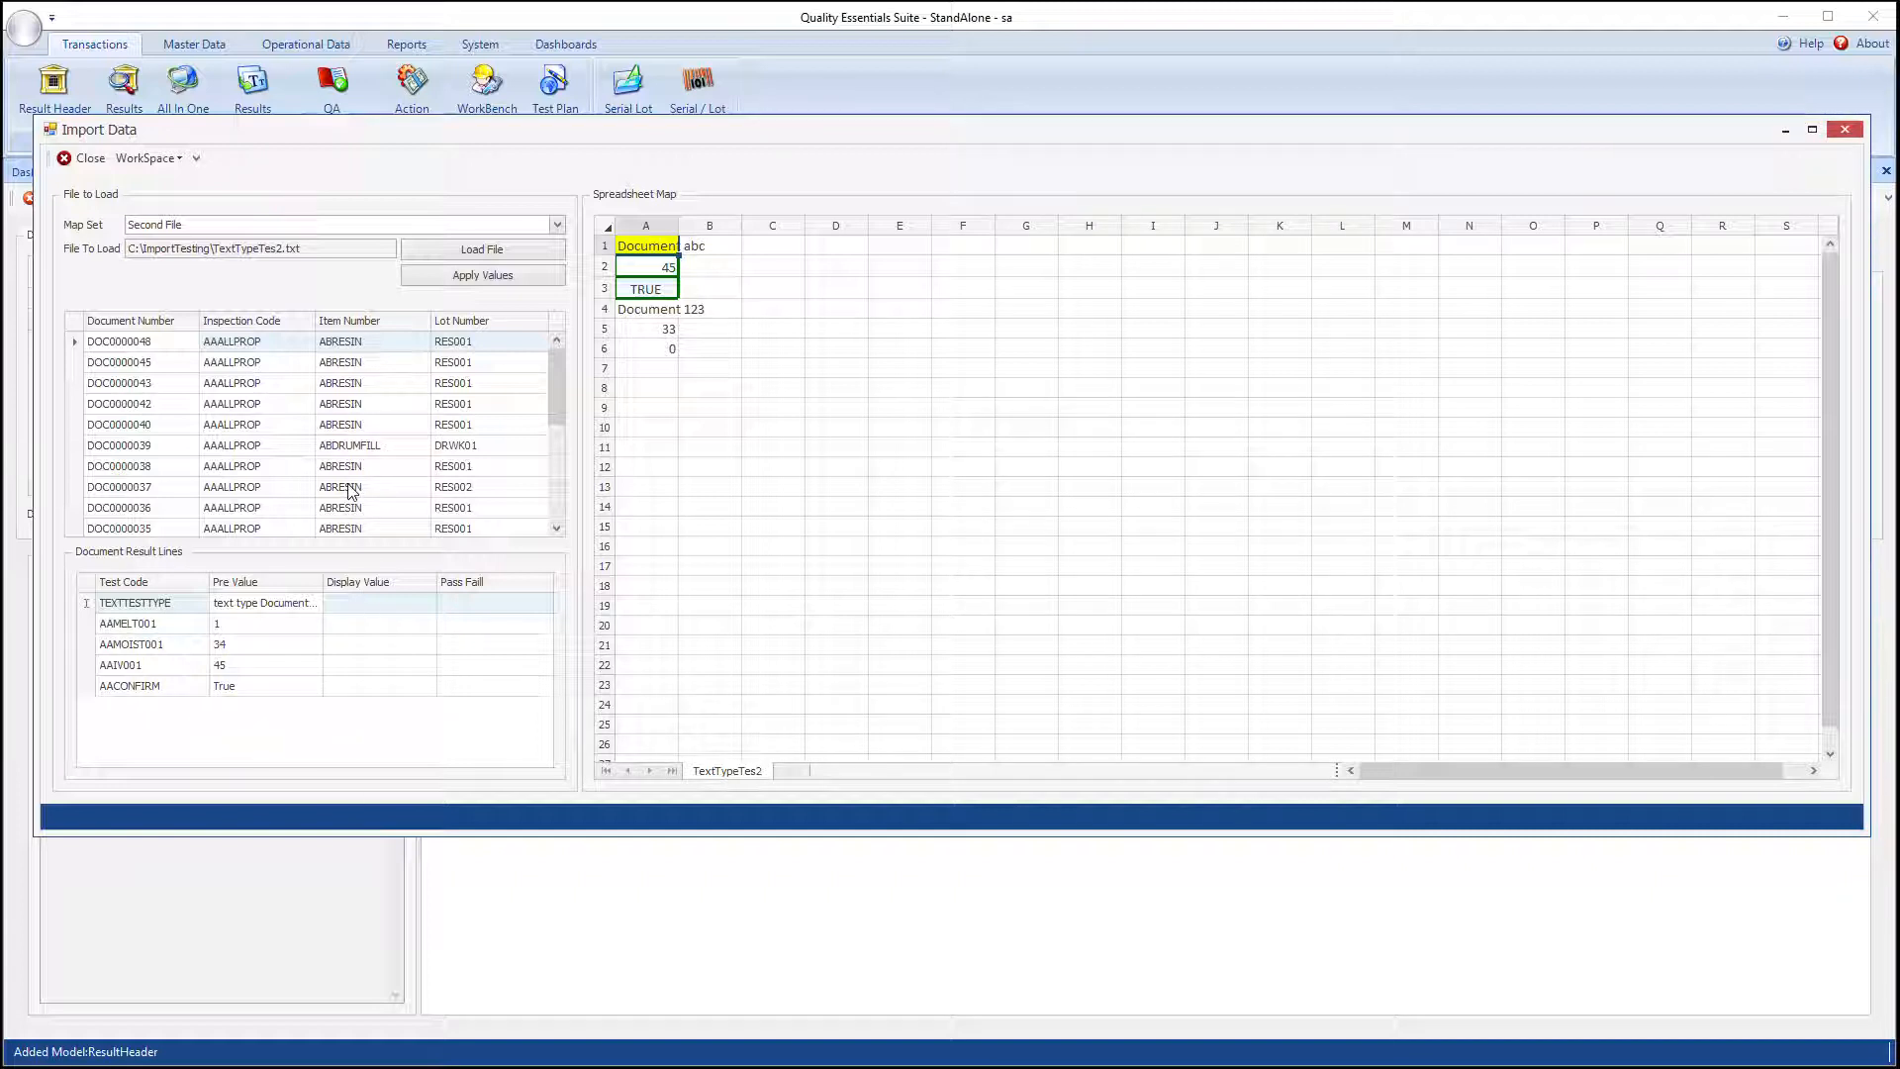
Step: Apply the mapped values to DOC0000048, move the document to history and close the data import
left_click(466, 279)
left_click(481, 598)
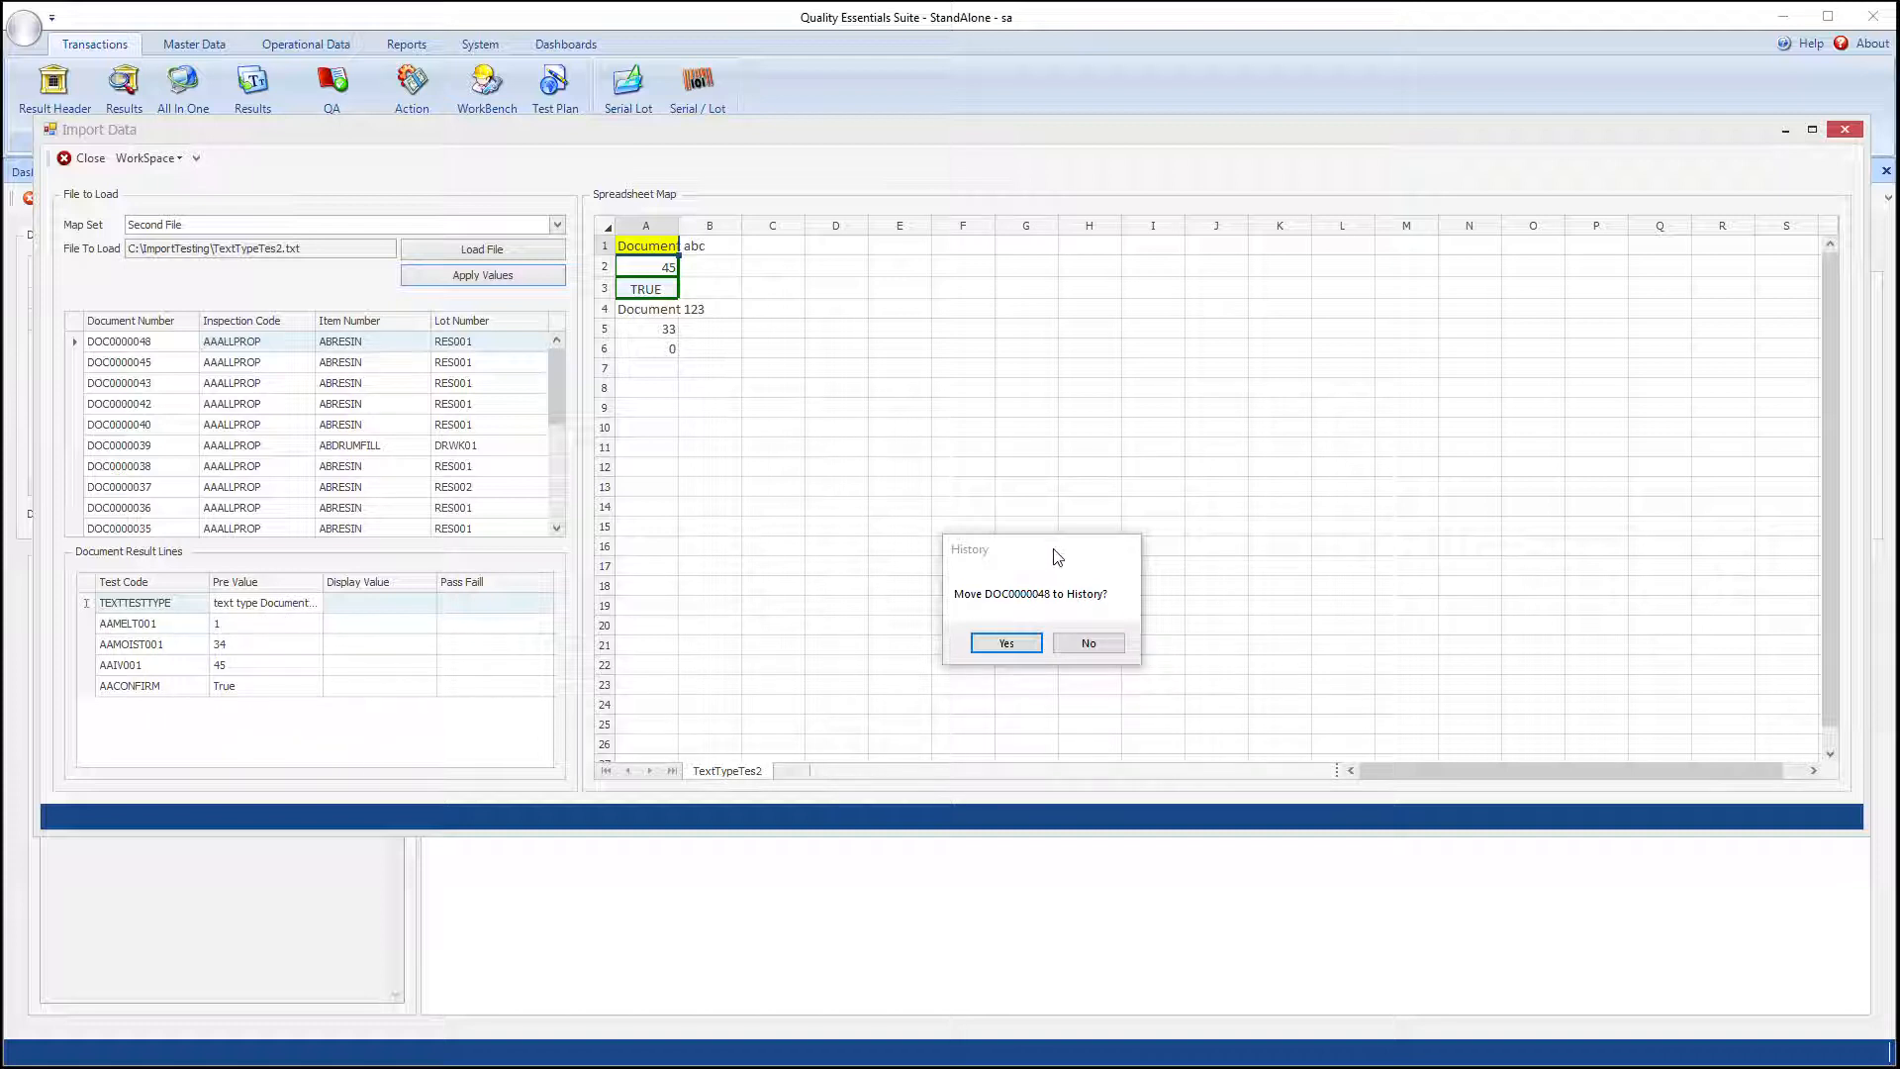
left_click_drag(1047, 546, 932, 490)
left_click(890, 590)
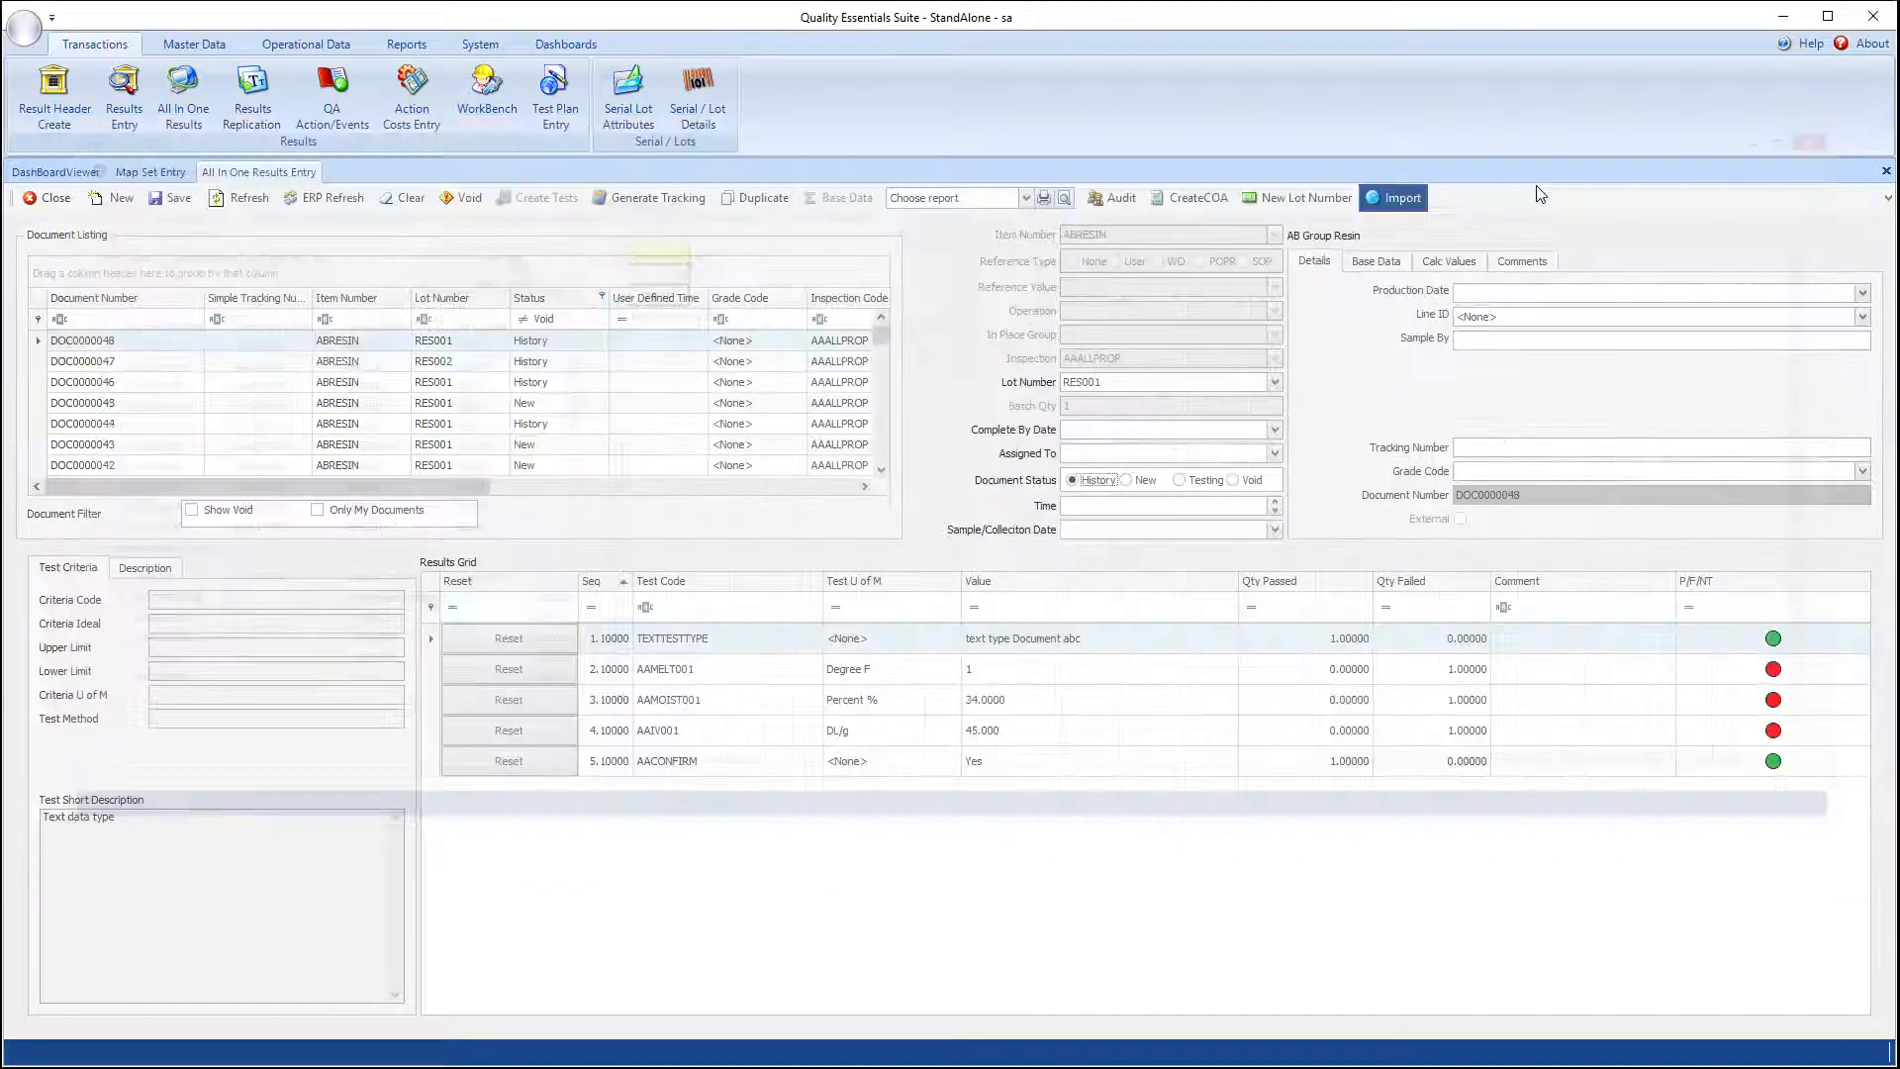
left_click(1856, 132)
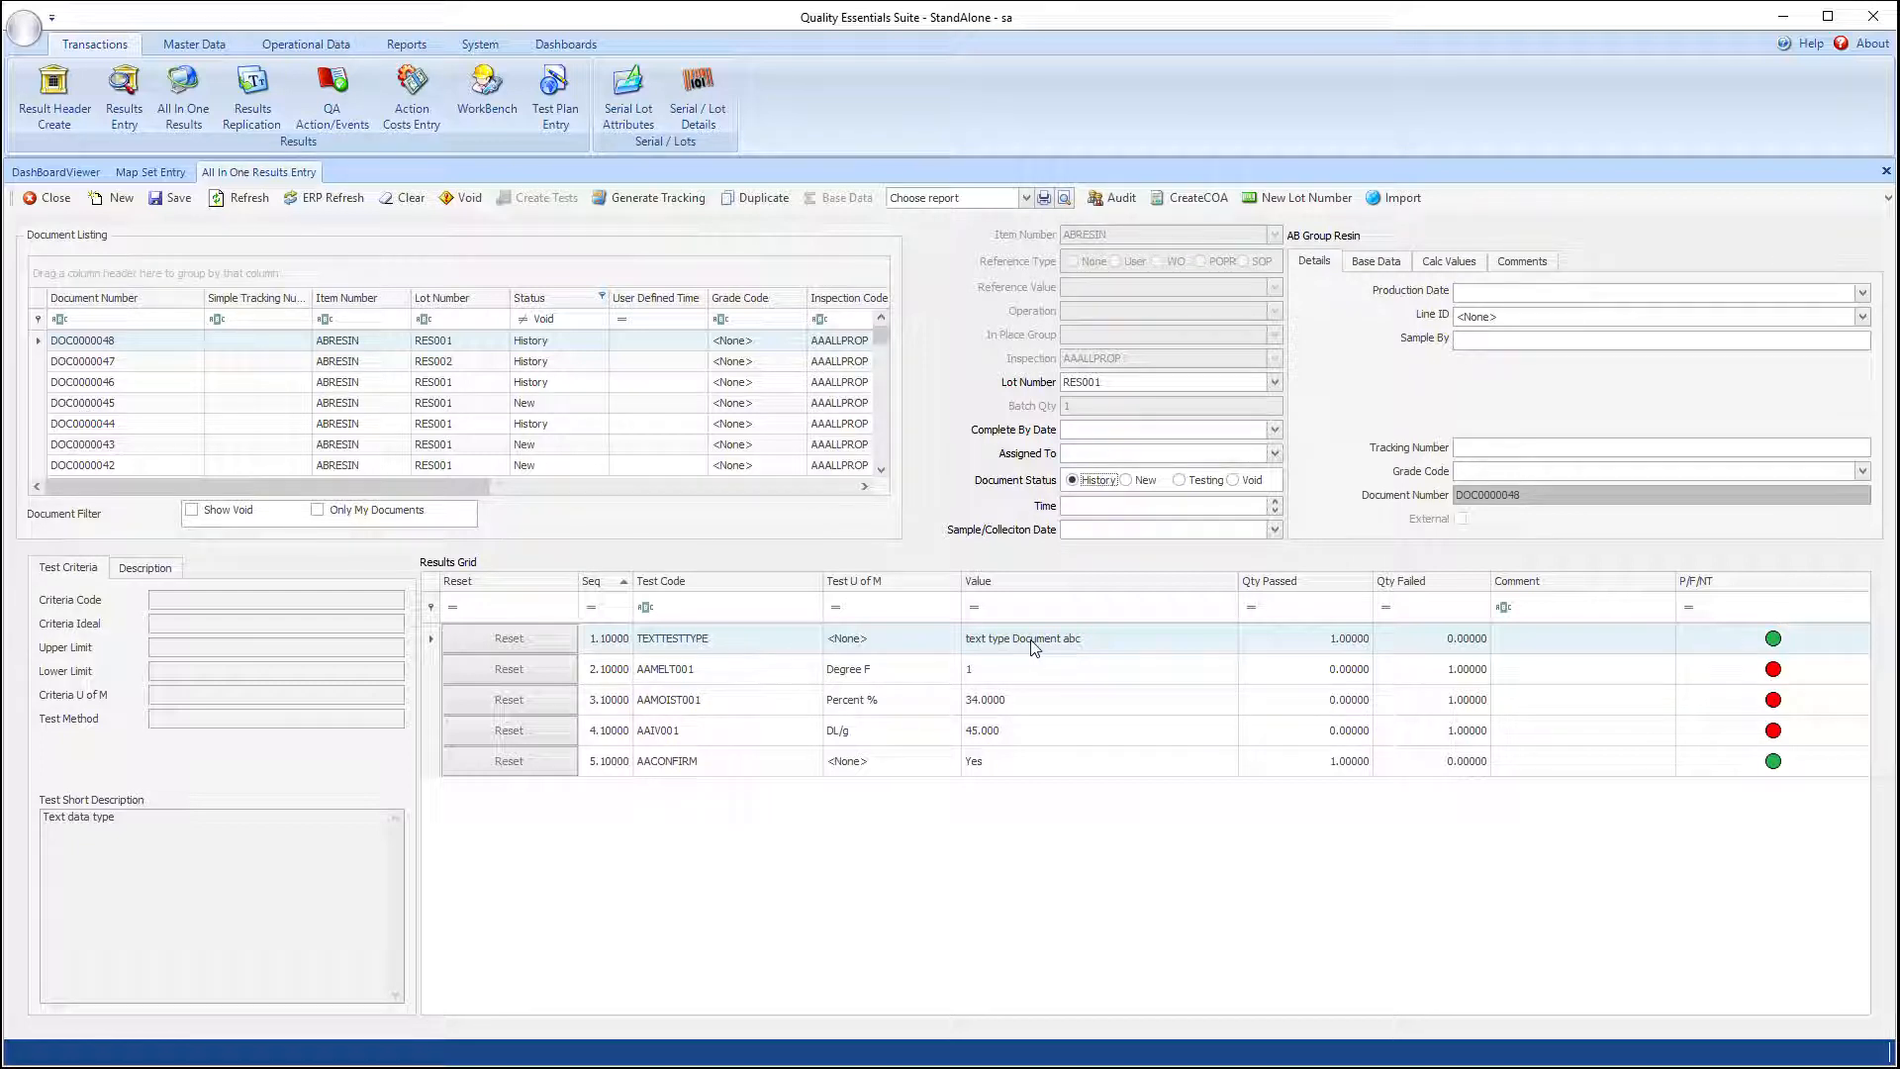
Step: Reopen the data import, examine the result lines of documents DOC0000043 and DOC0000042, and close it
left_click(1396, 197)
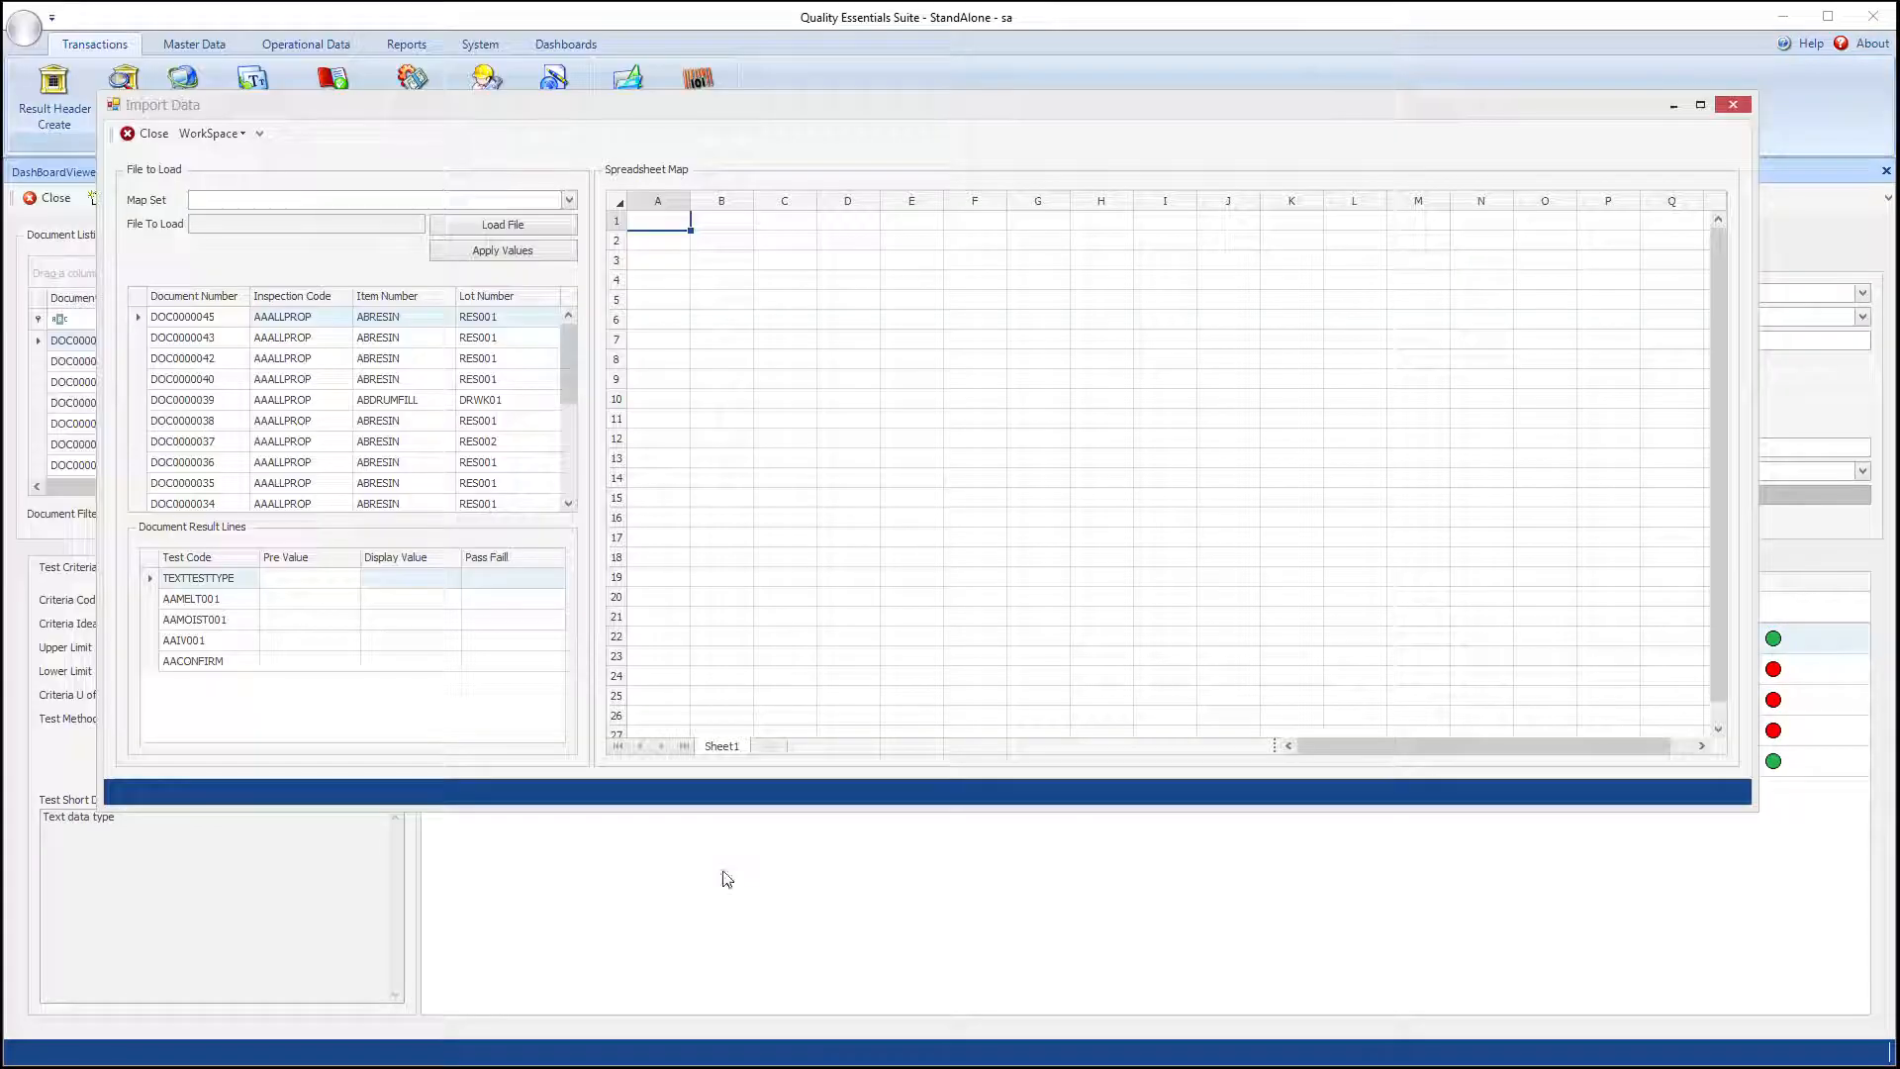
left_click(227, 338)
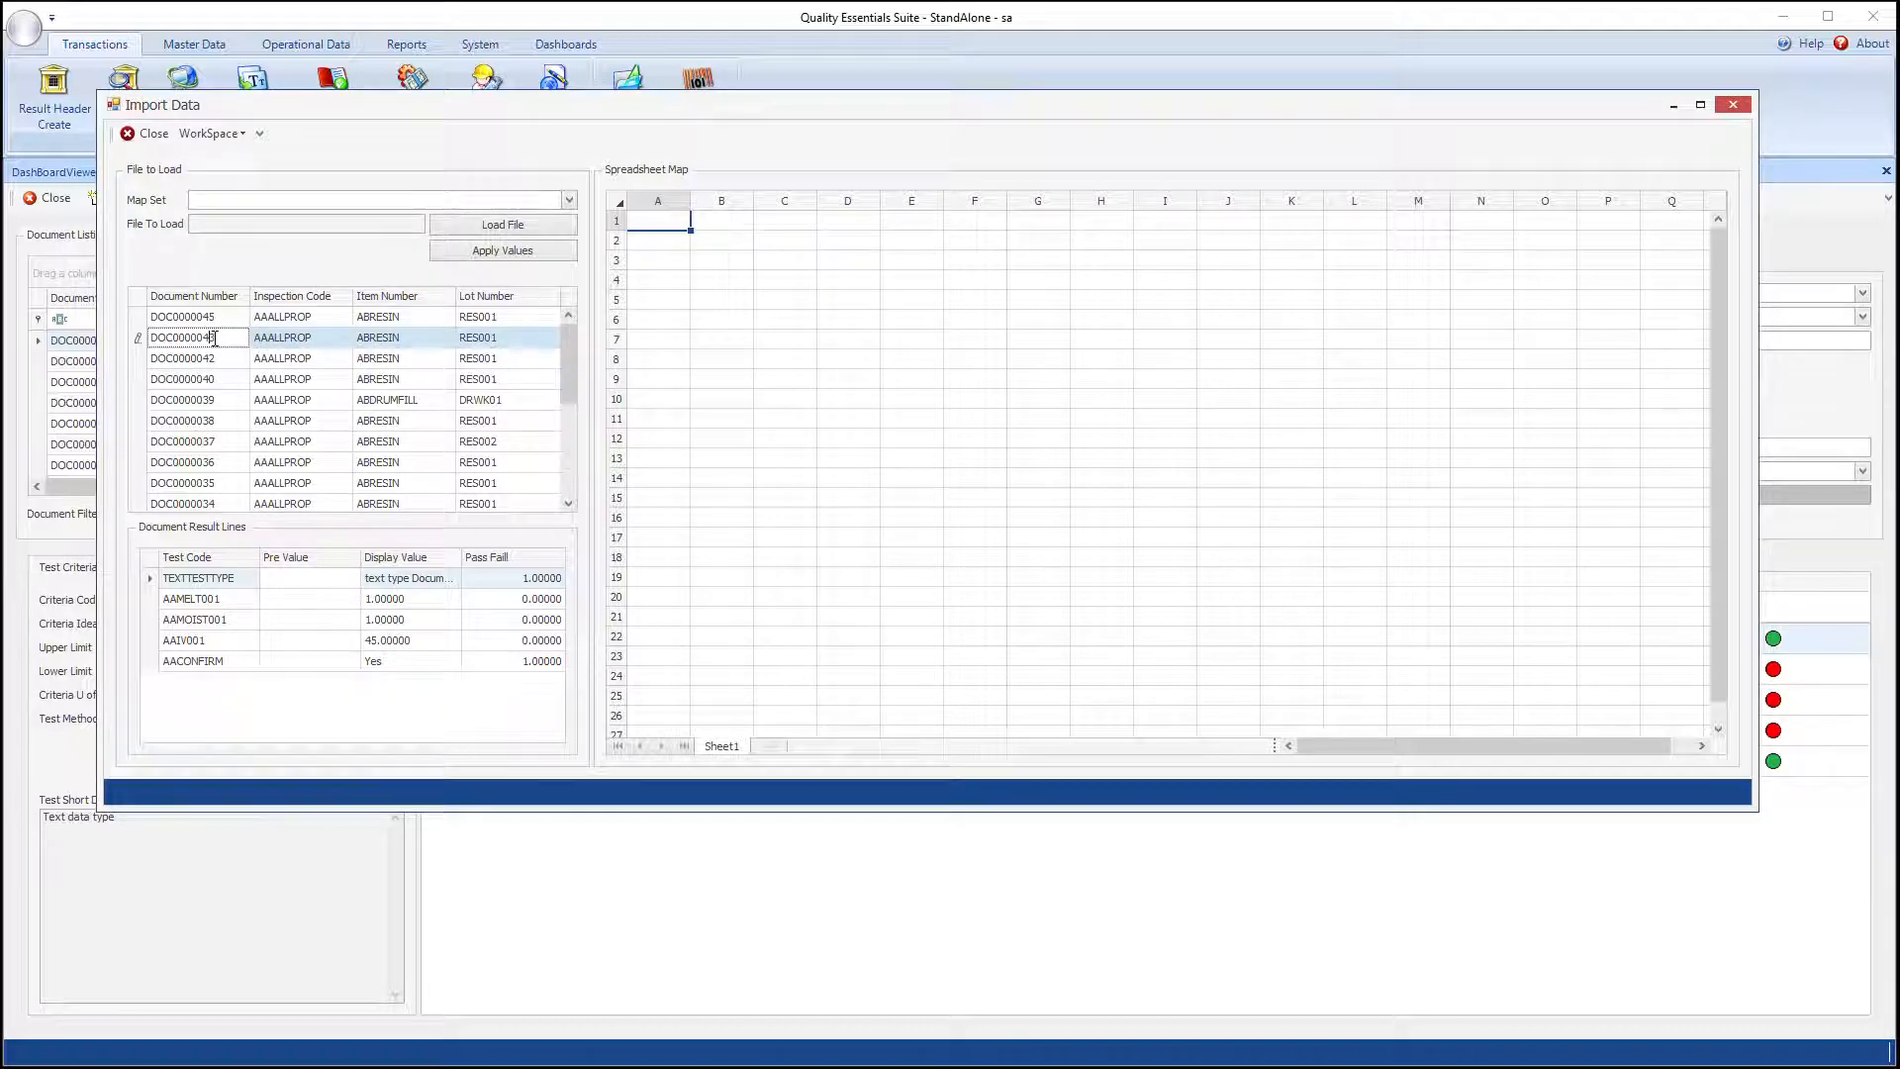
left_click(217, 358)
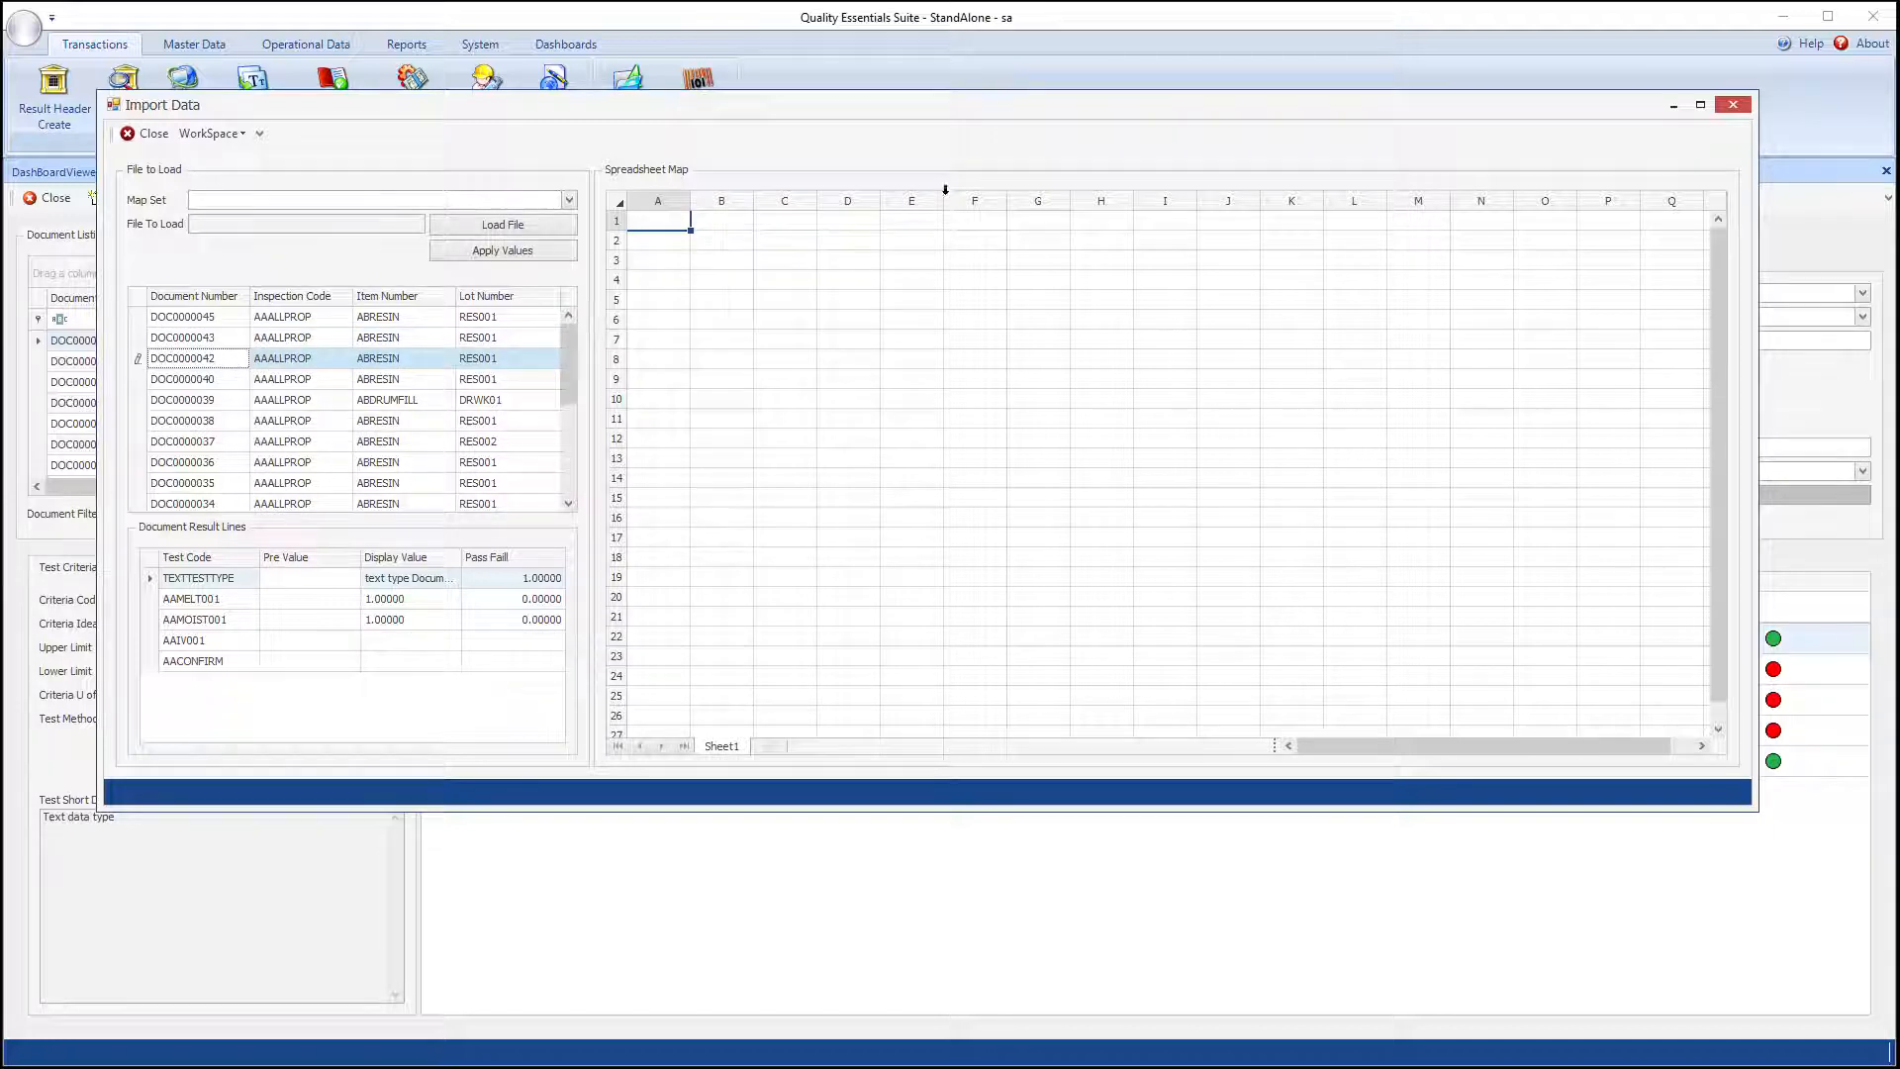
left_click(1733, 104)
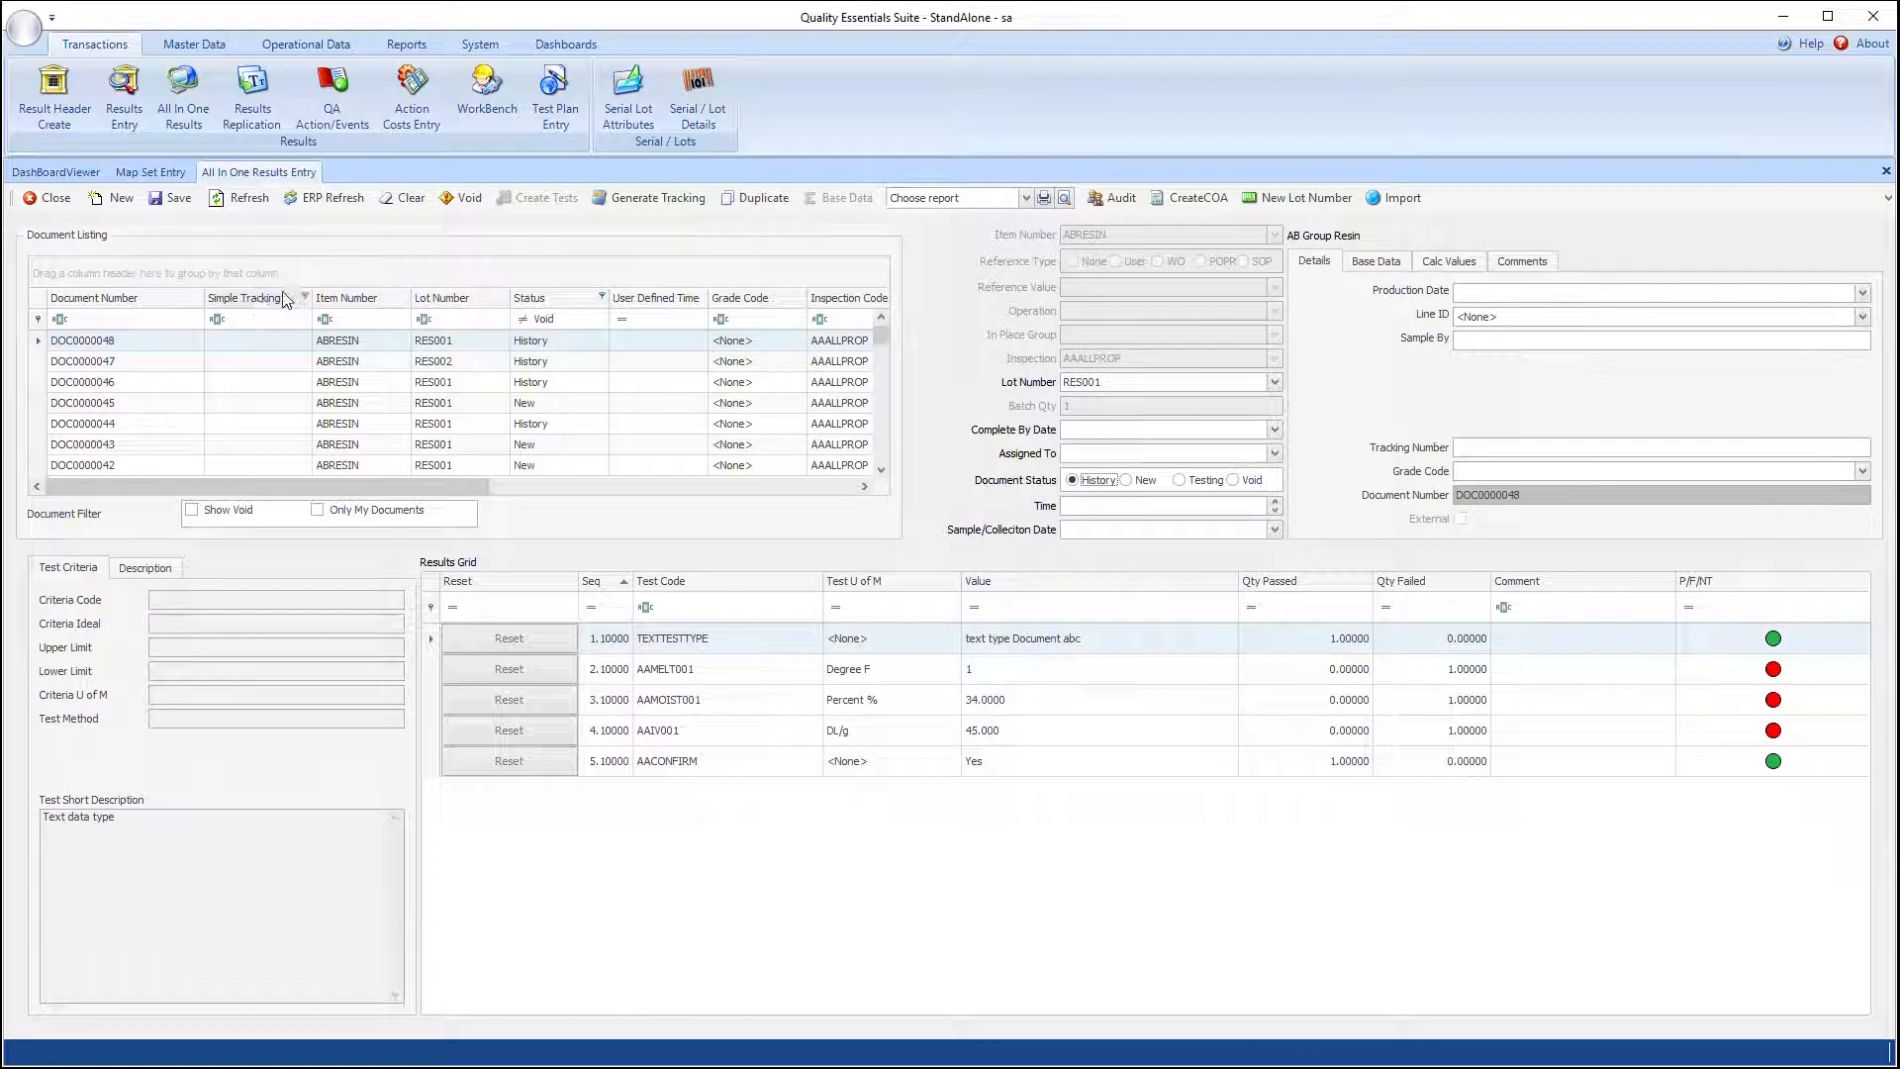
Step: Create a new results document with its tests for item ABRESIN, inspection AAALLPROP and lot RES001
left_click(113, 197)
left_click(1275, 236)
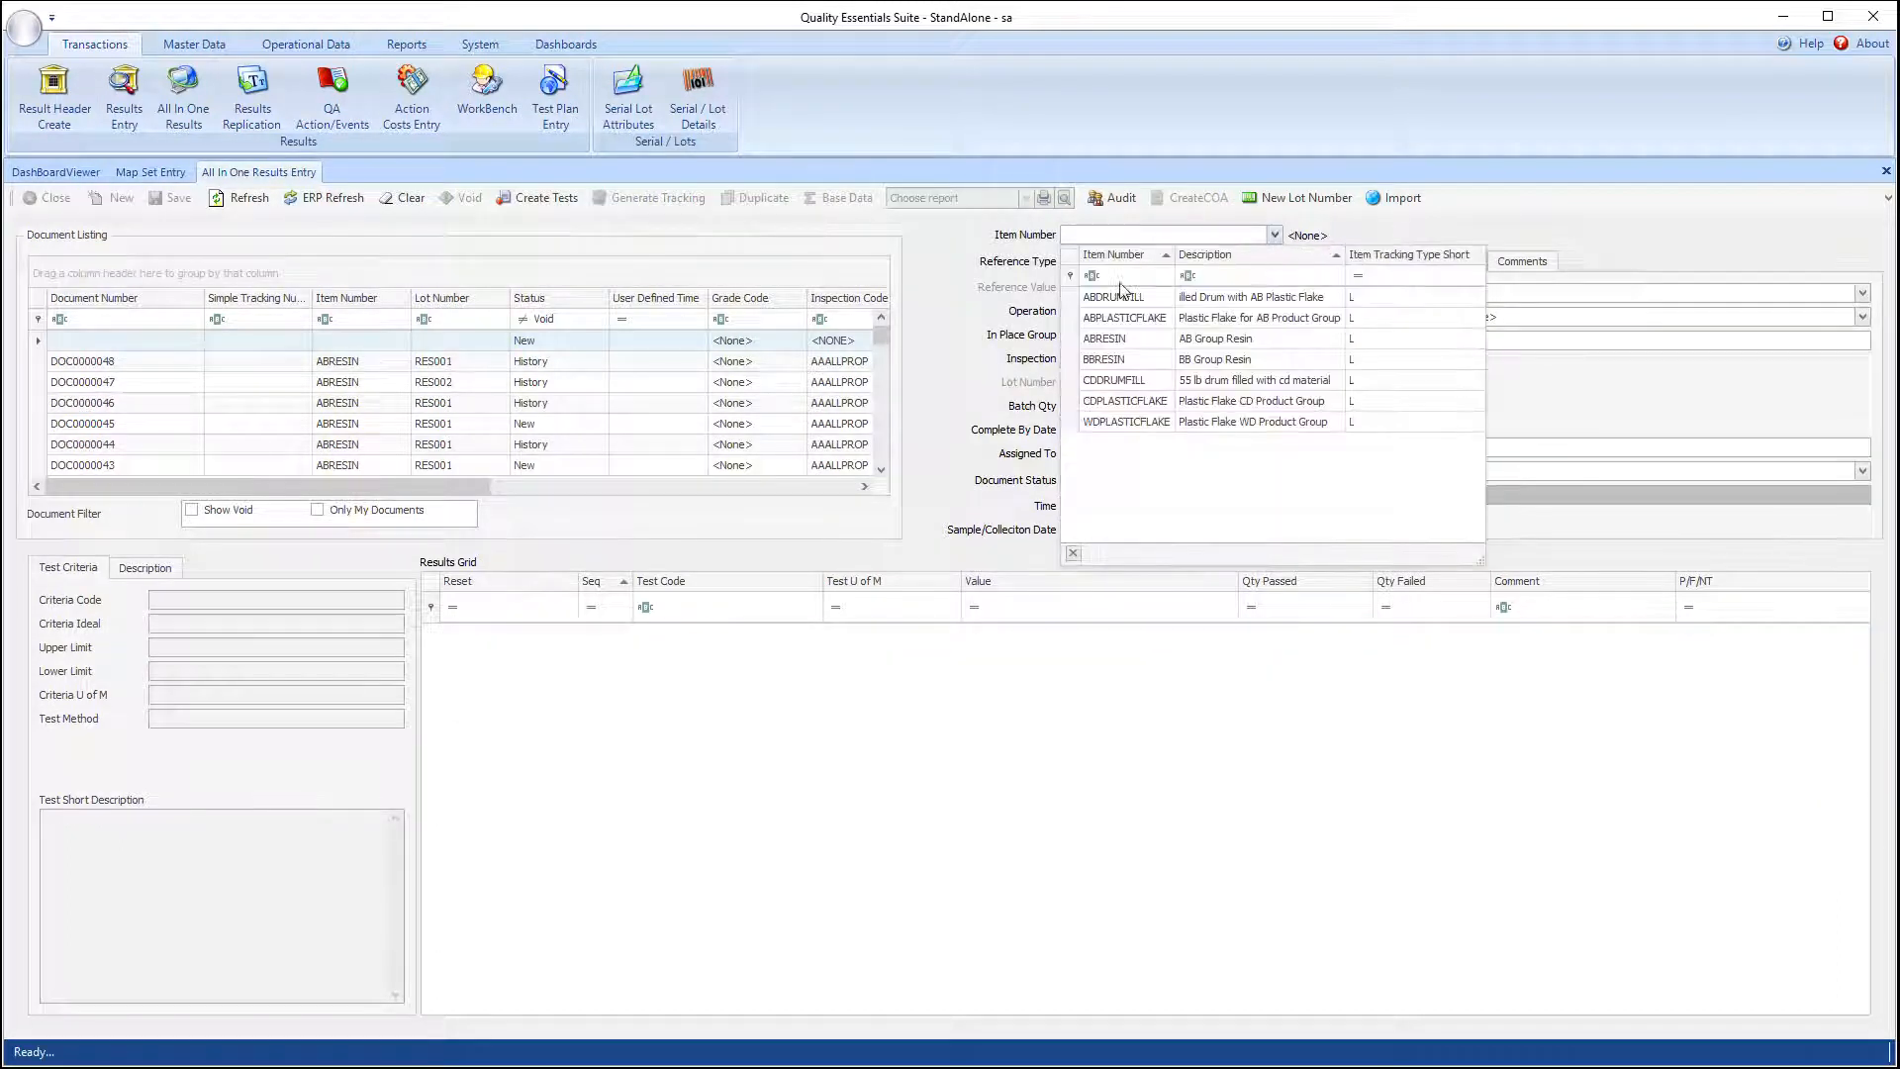
left_click(1128, 337)
left_click(1275, 358)
left_click(1132, 448)
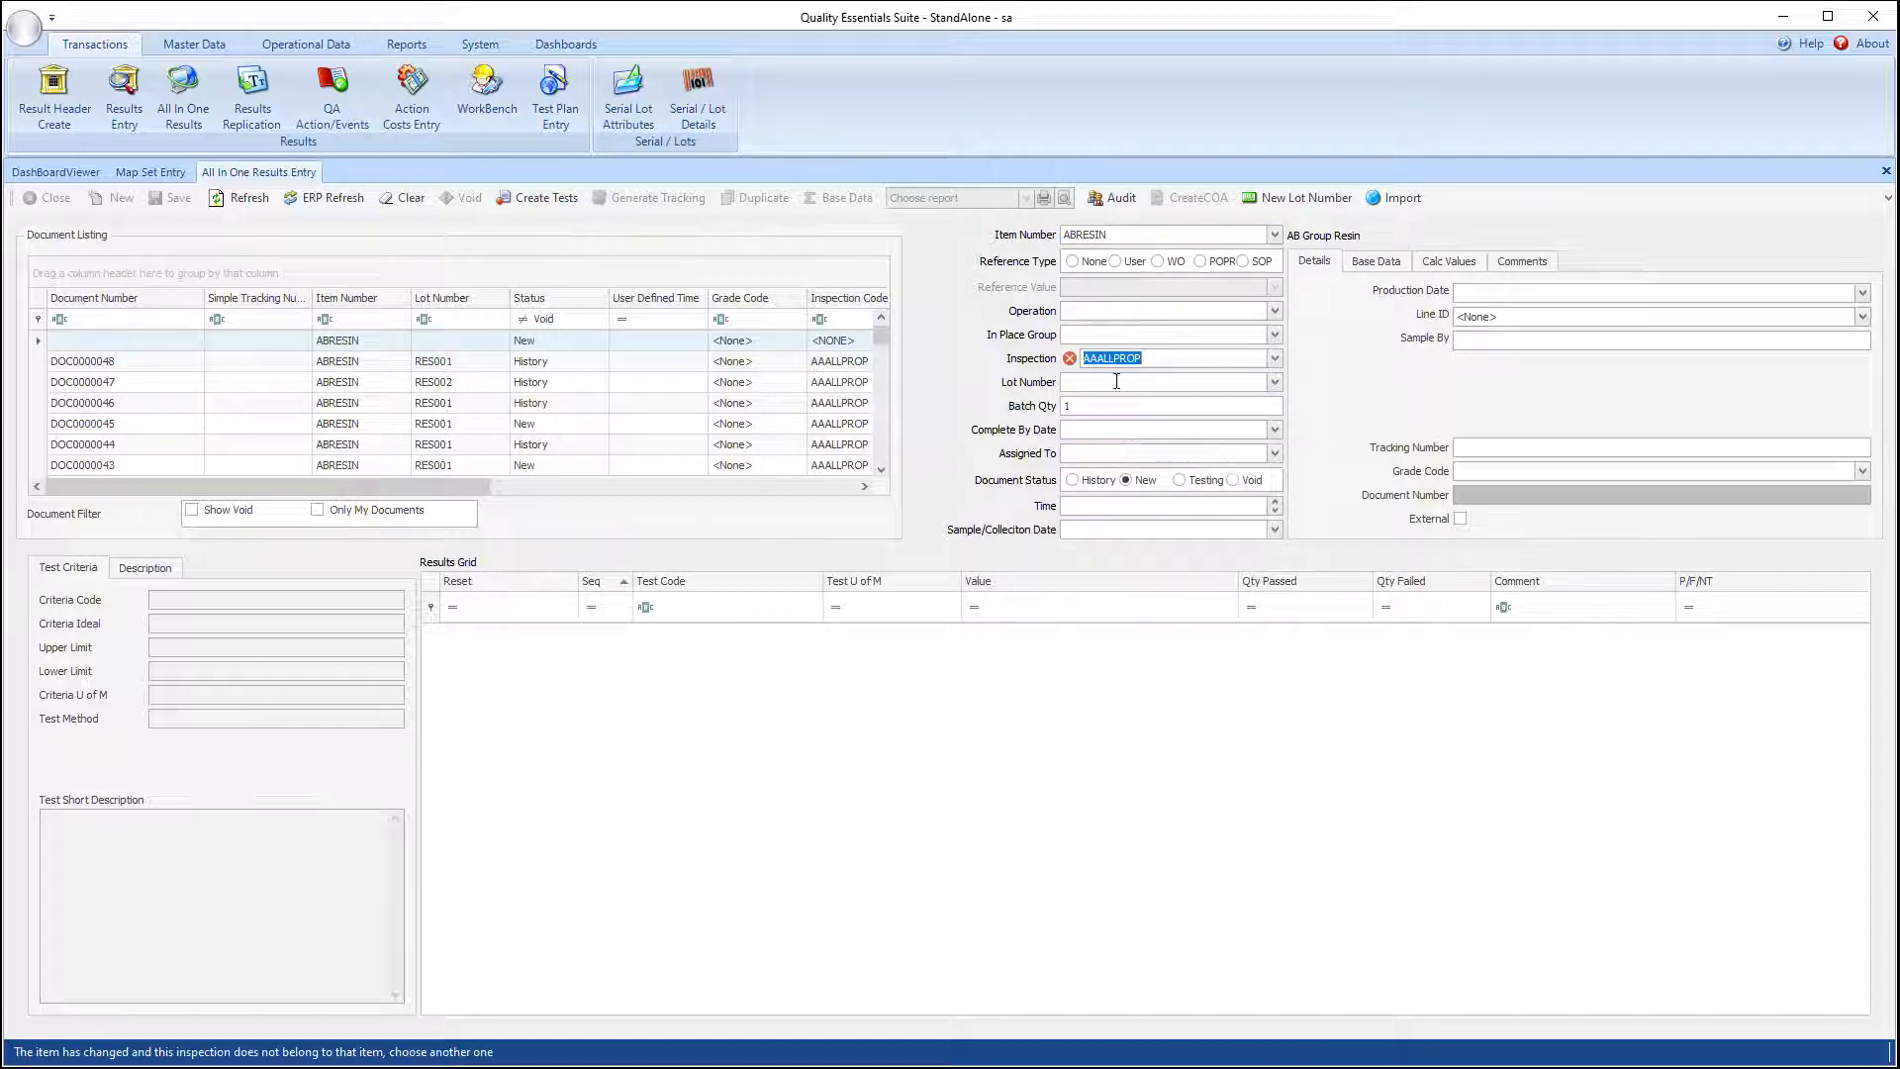
left_click(1275, 382)
left_click(1133, 450)
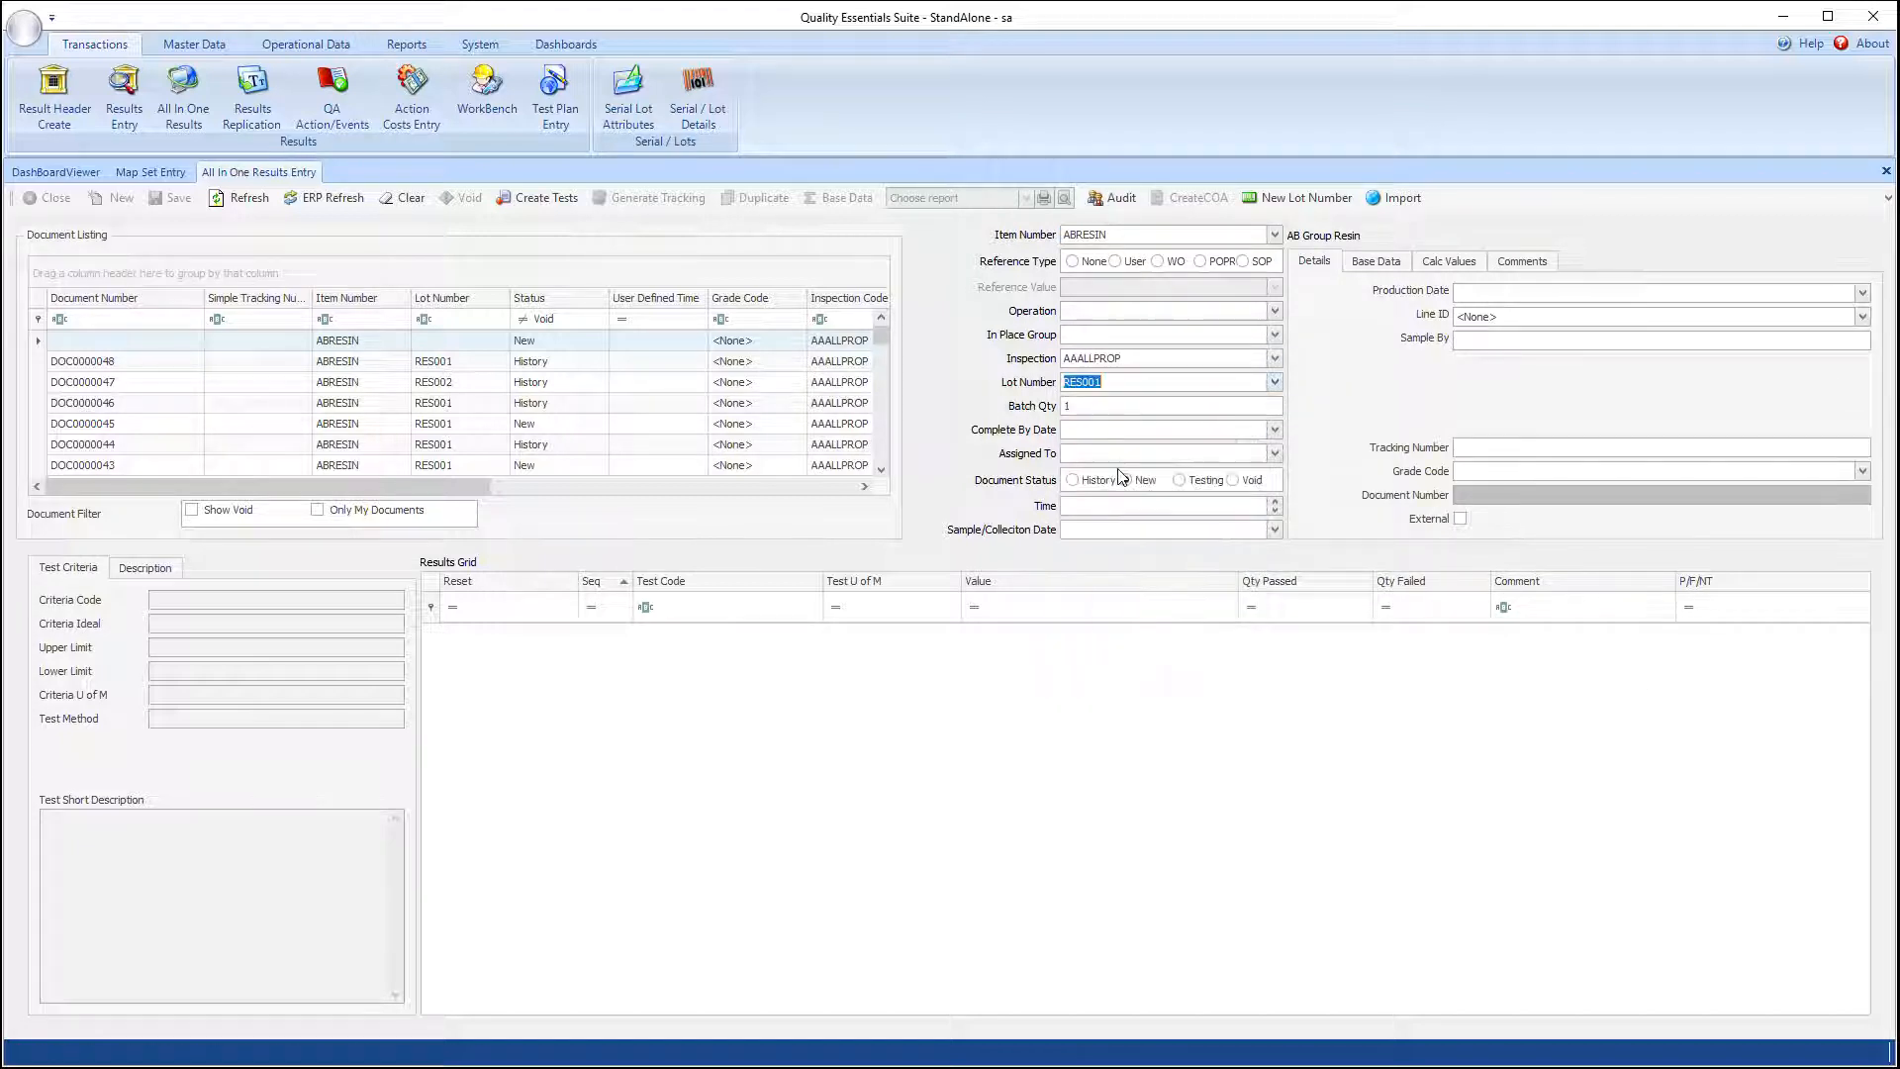
left_click(1122, 405)
left_click(540, 198)
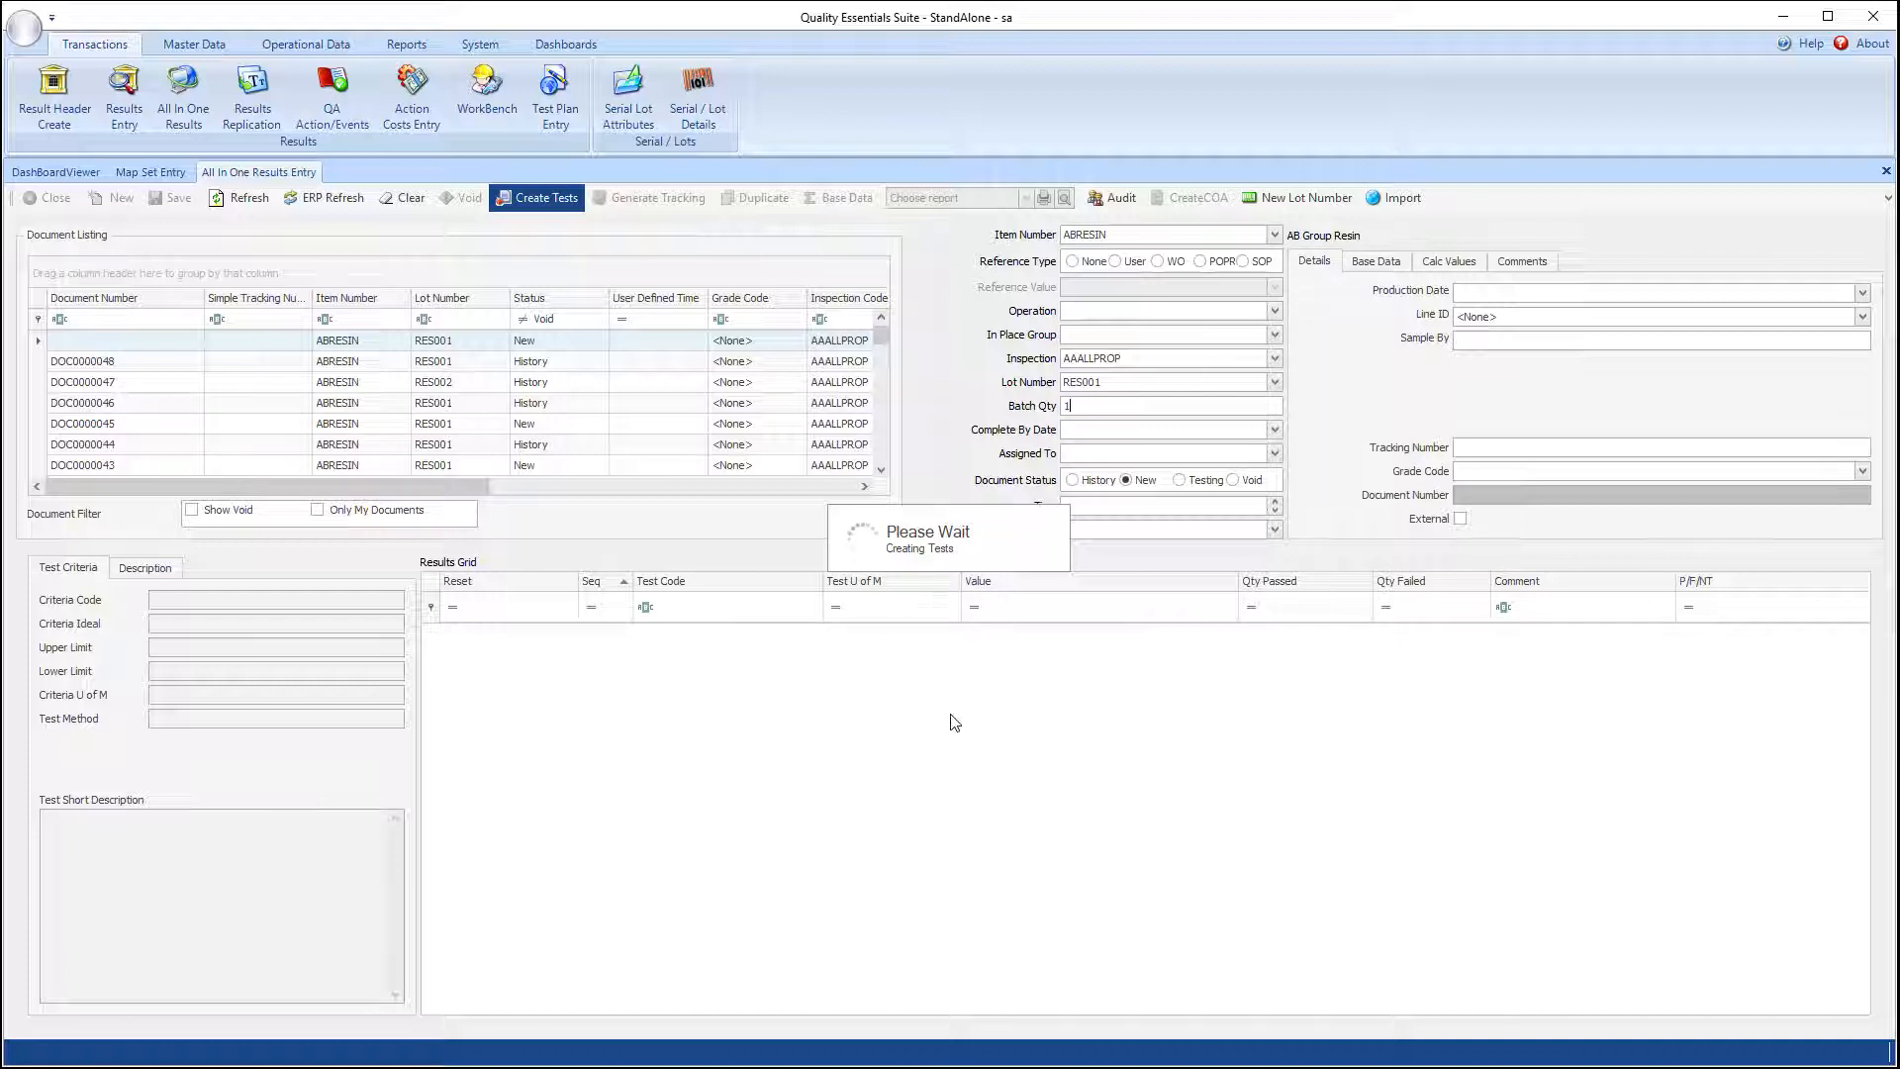
Step: Create another results document with its tests for item ABDRUMFILL, inspection AAALLPROP and lot FLWK02
left_click(111, 197)
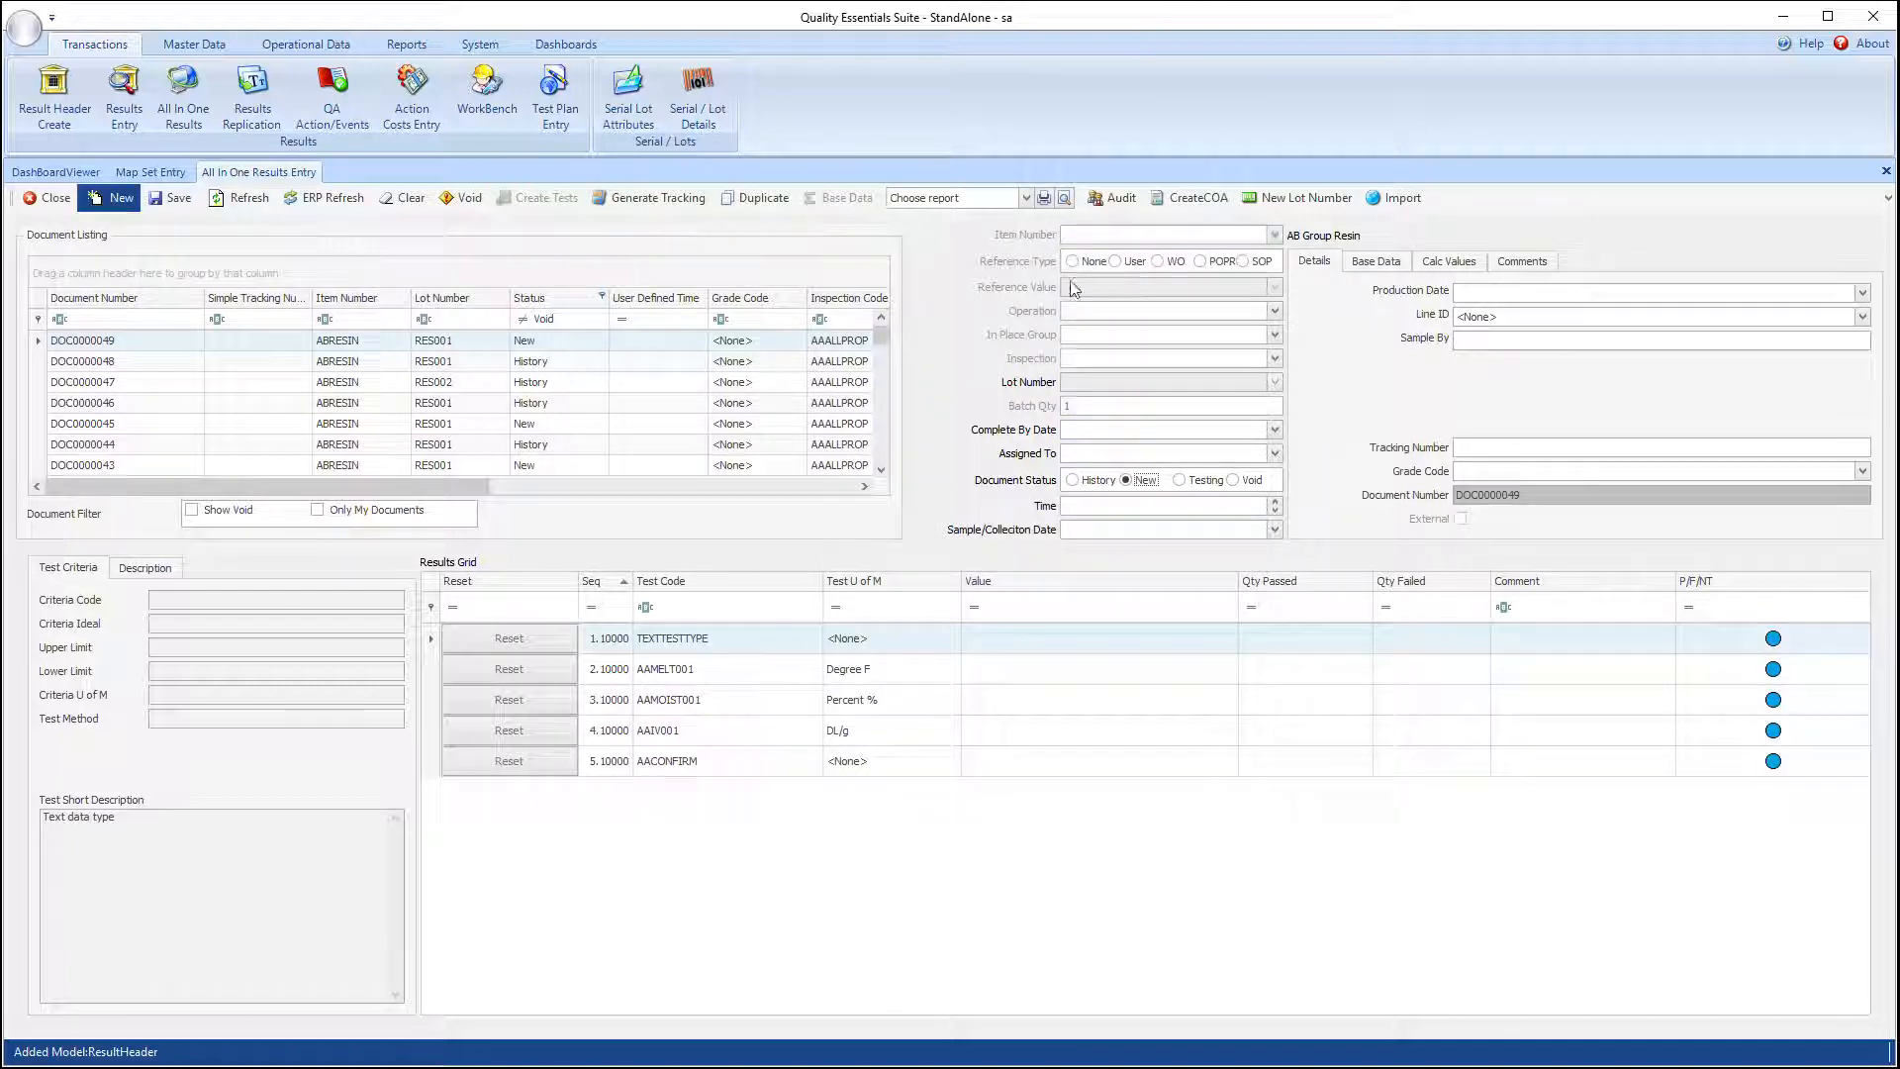
left_click(1271, 234)
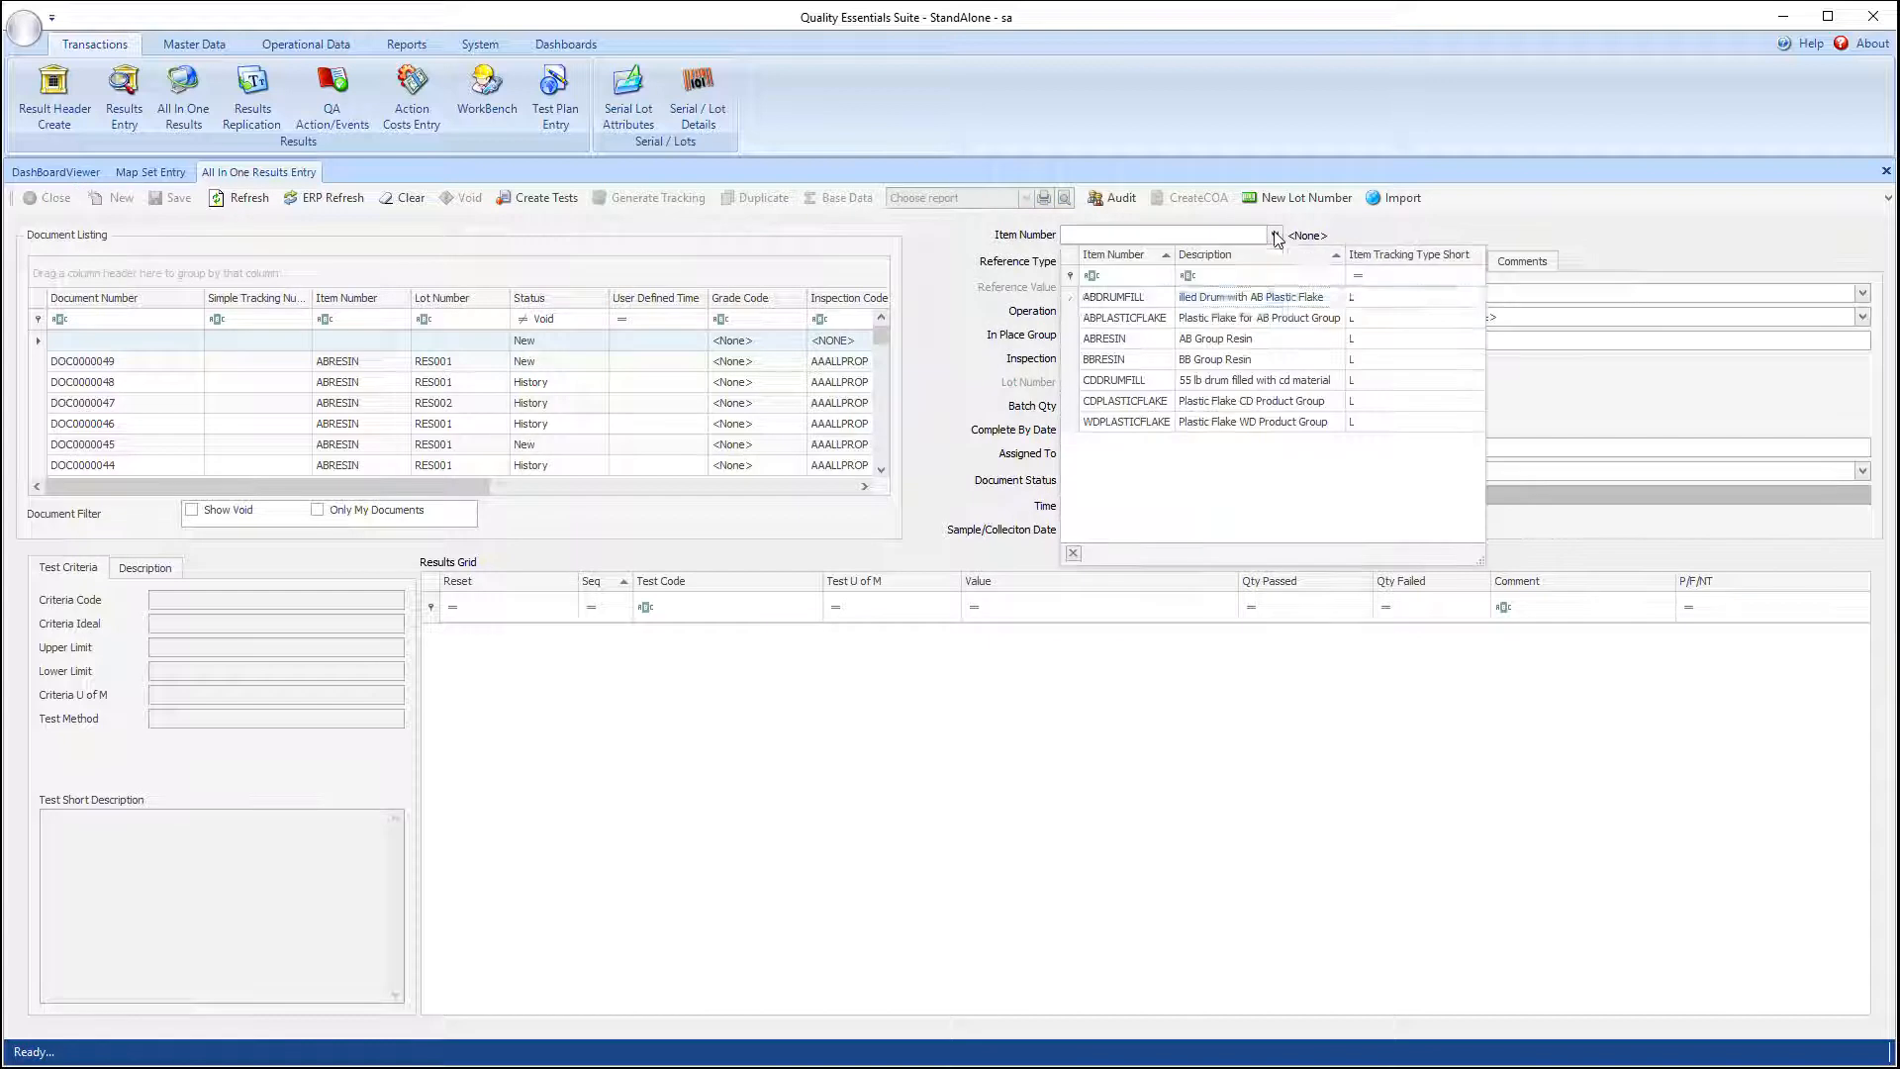
left_click(1150, 293)
left_click(1275, 358)
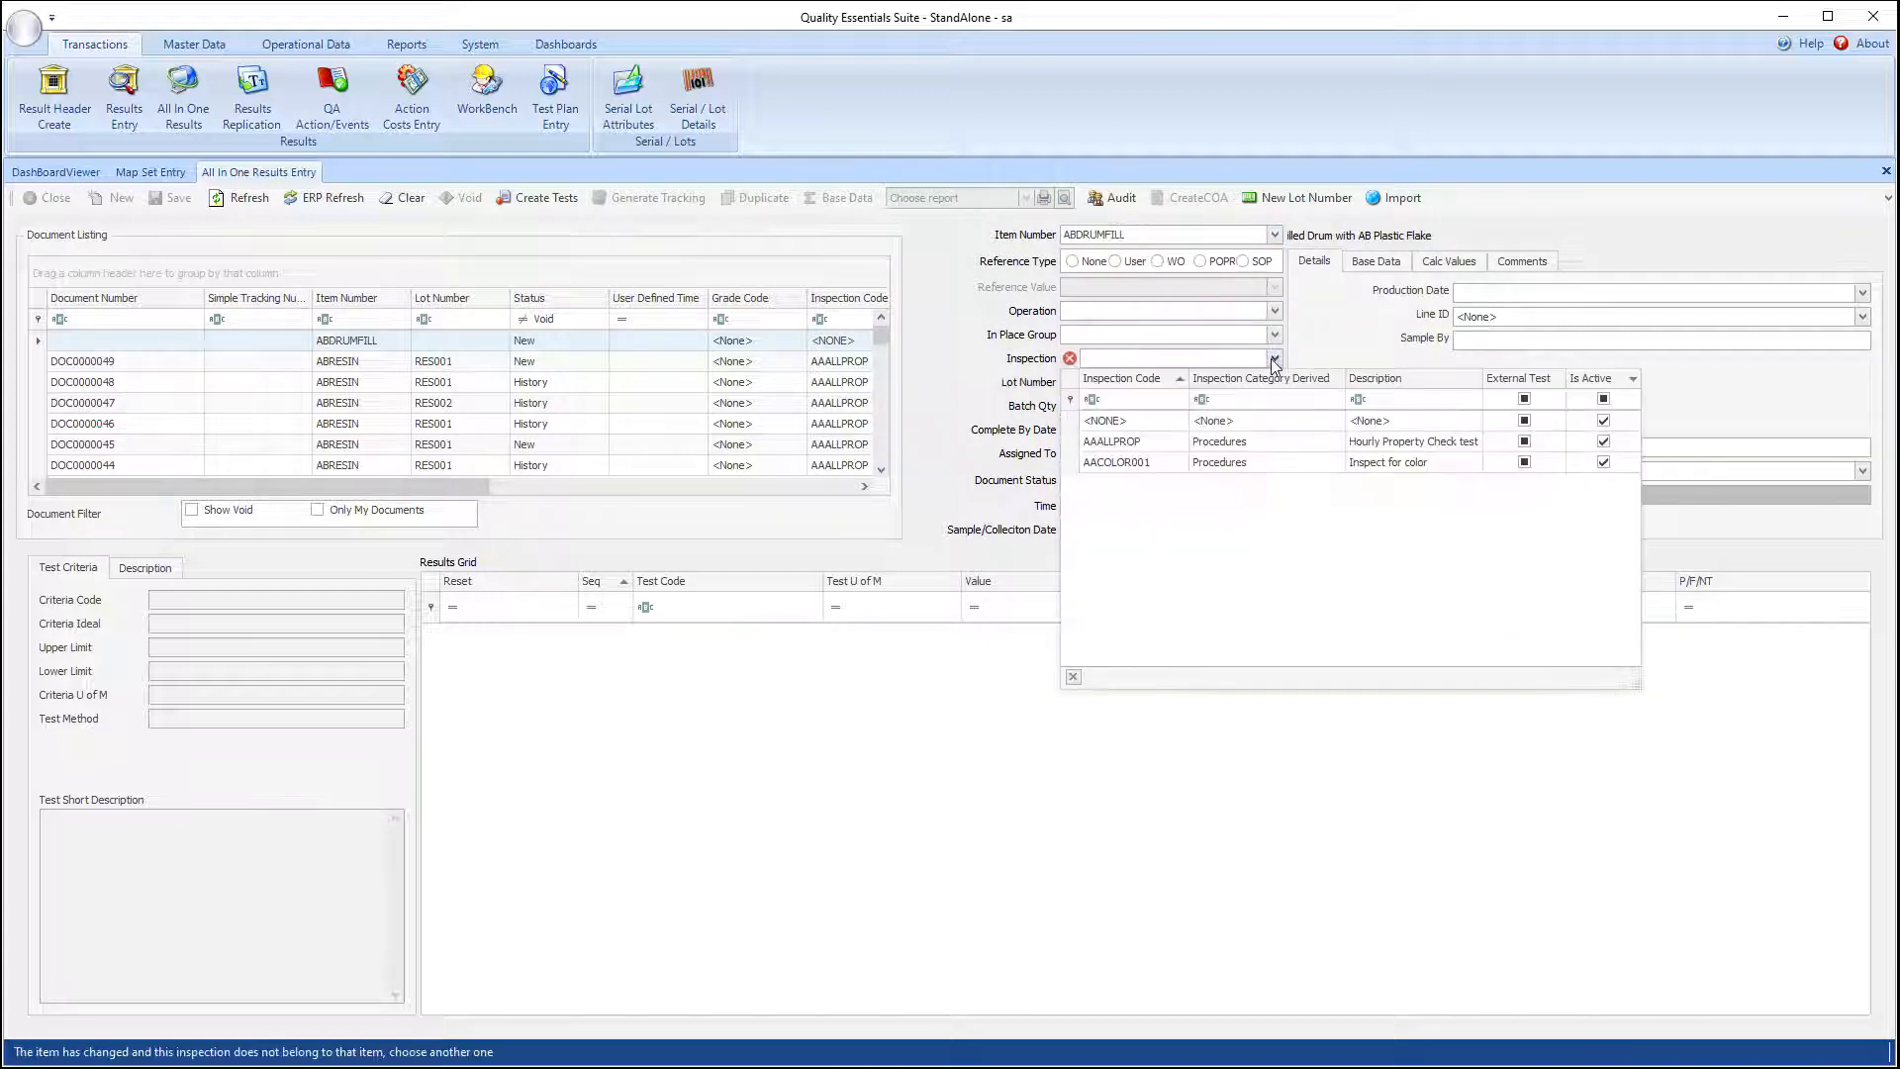
left_click(1118, 451)
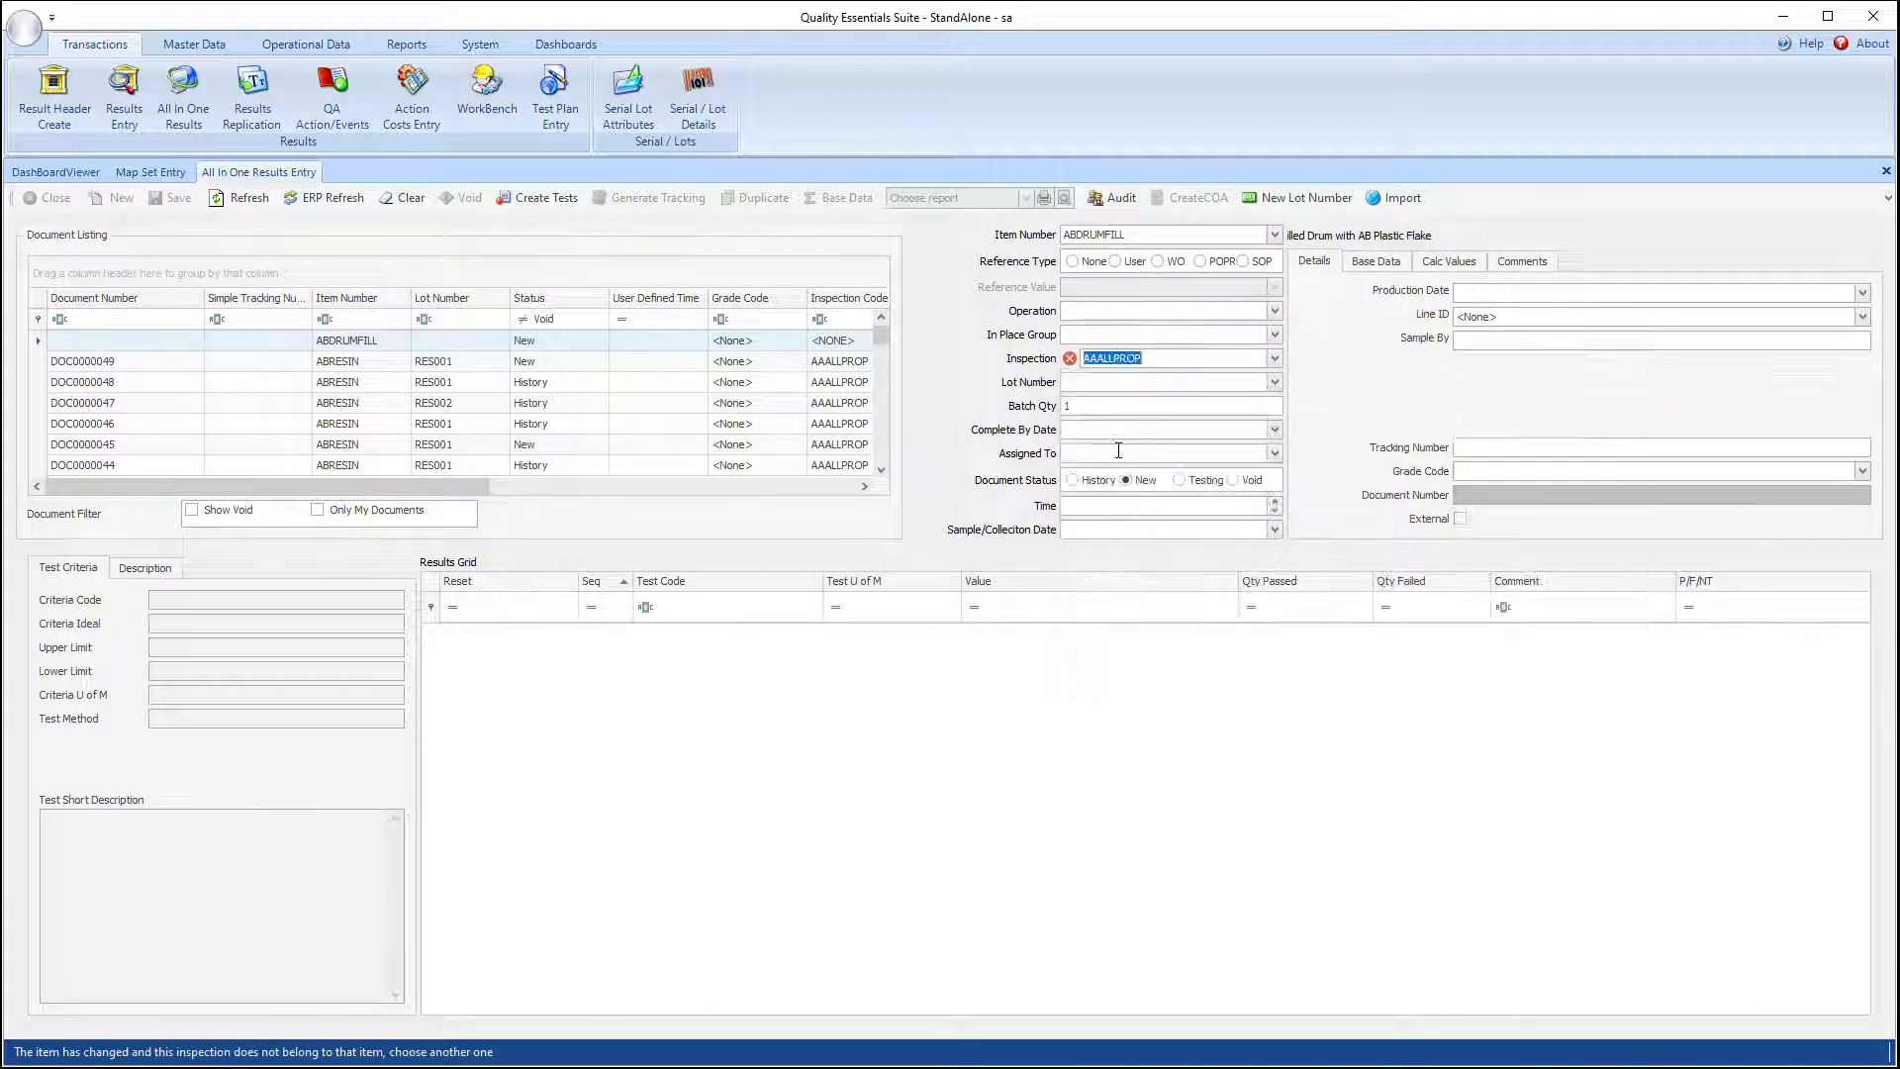
left_click(1274, 382)
left_click(1155, 527)
left_click(1121, 407)
left_click(542, 198)
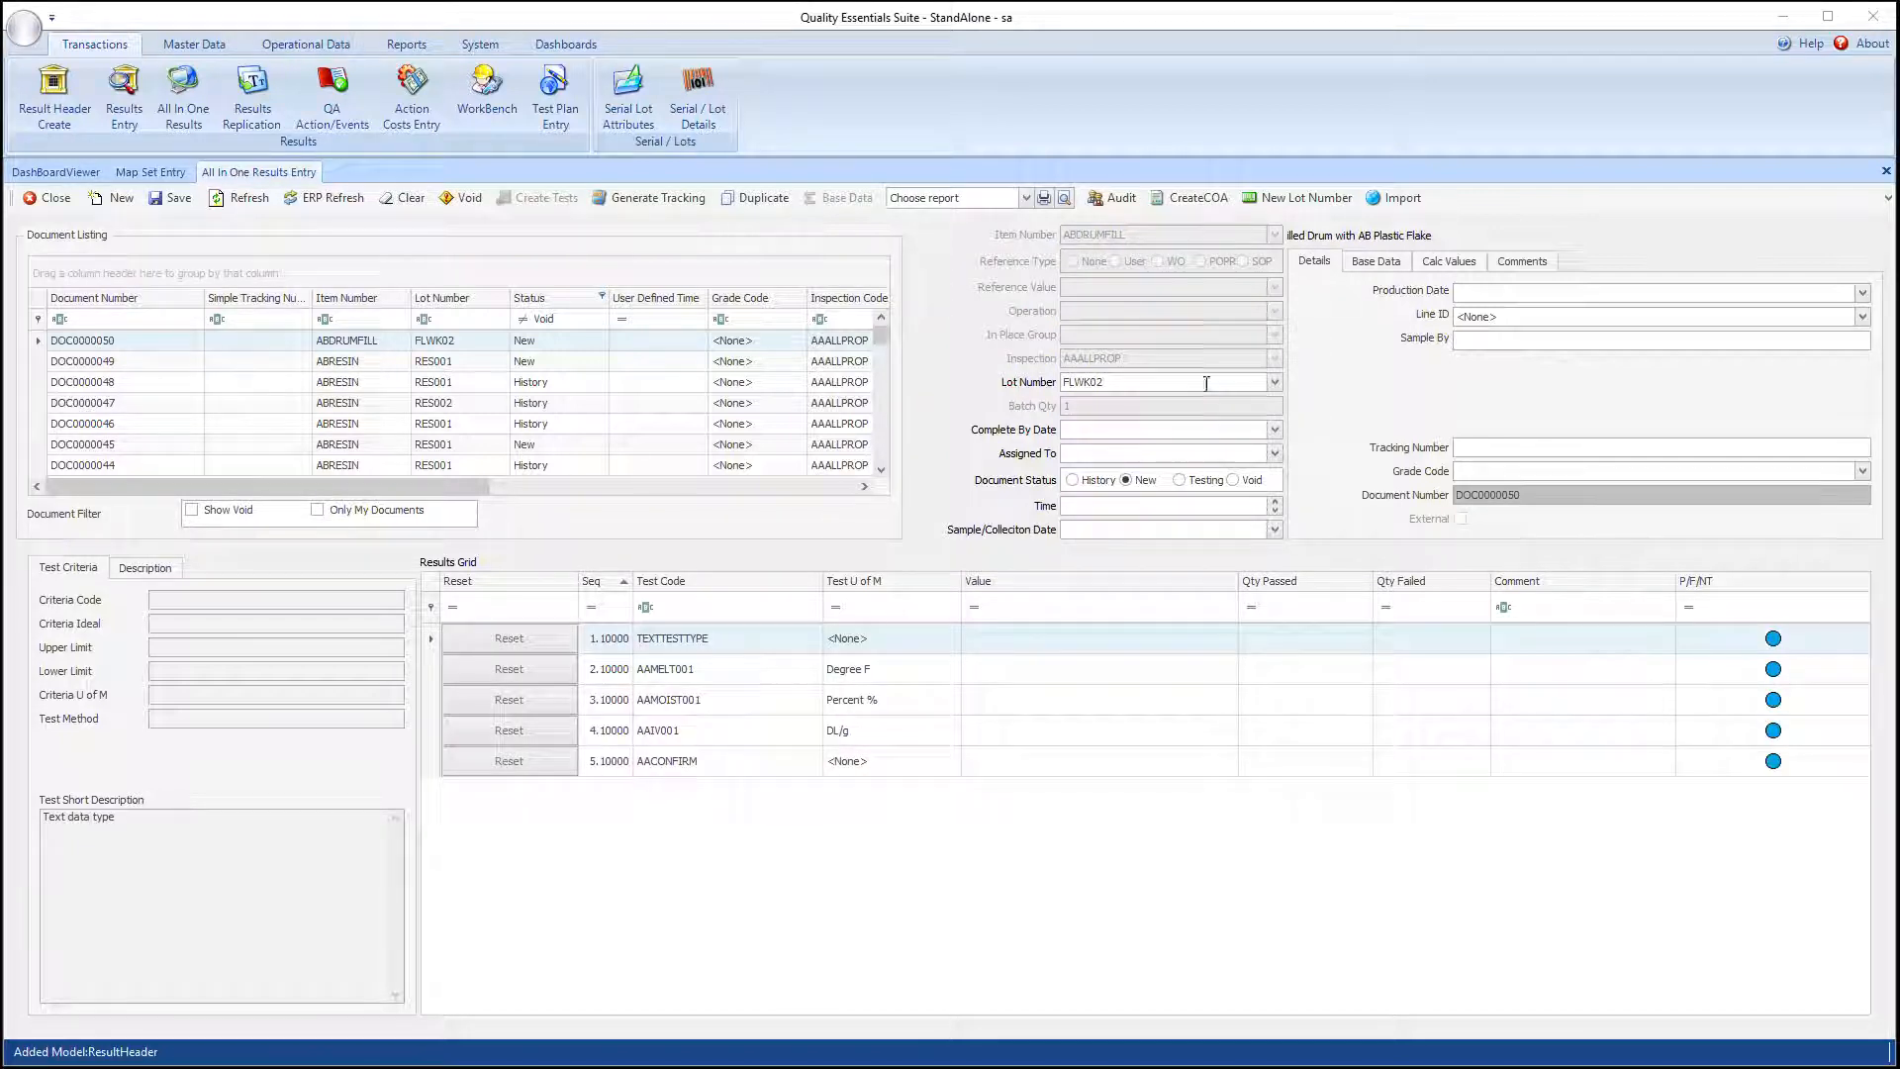
Step: Import TextTypeTest.txt into document DOC0000049 with the test map set, applying the values of the block starting at A1
left_click(1395, 197)
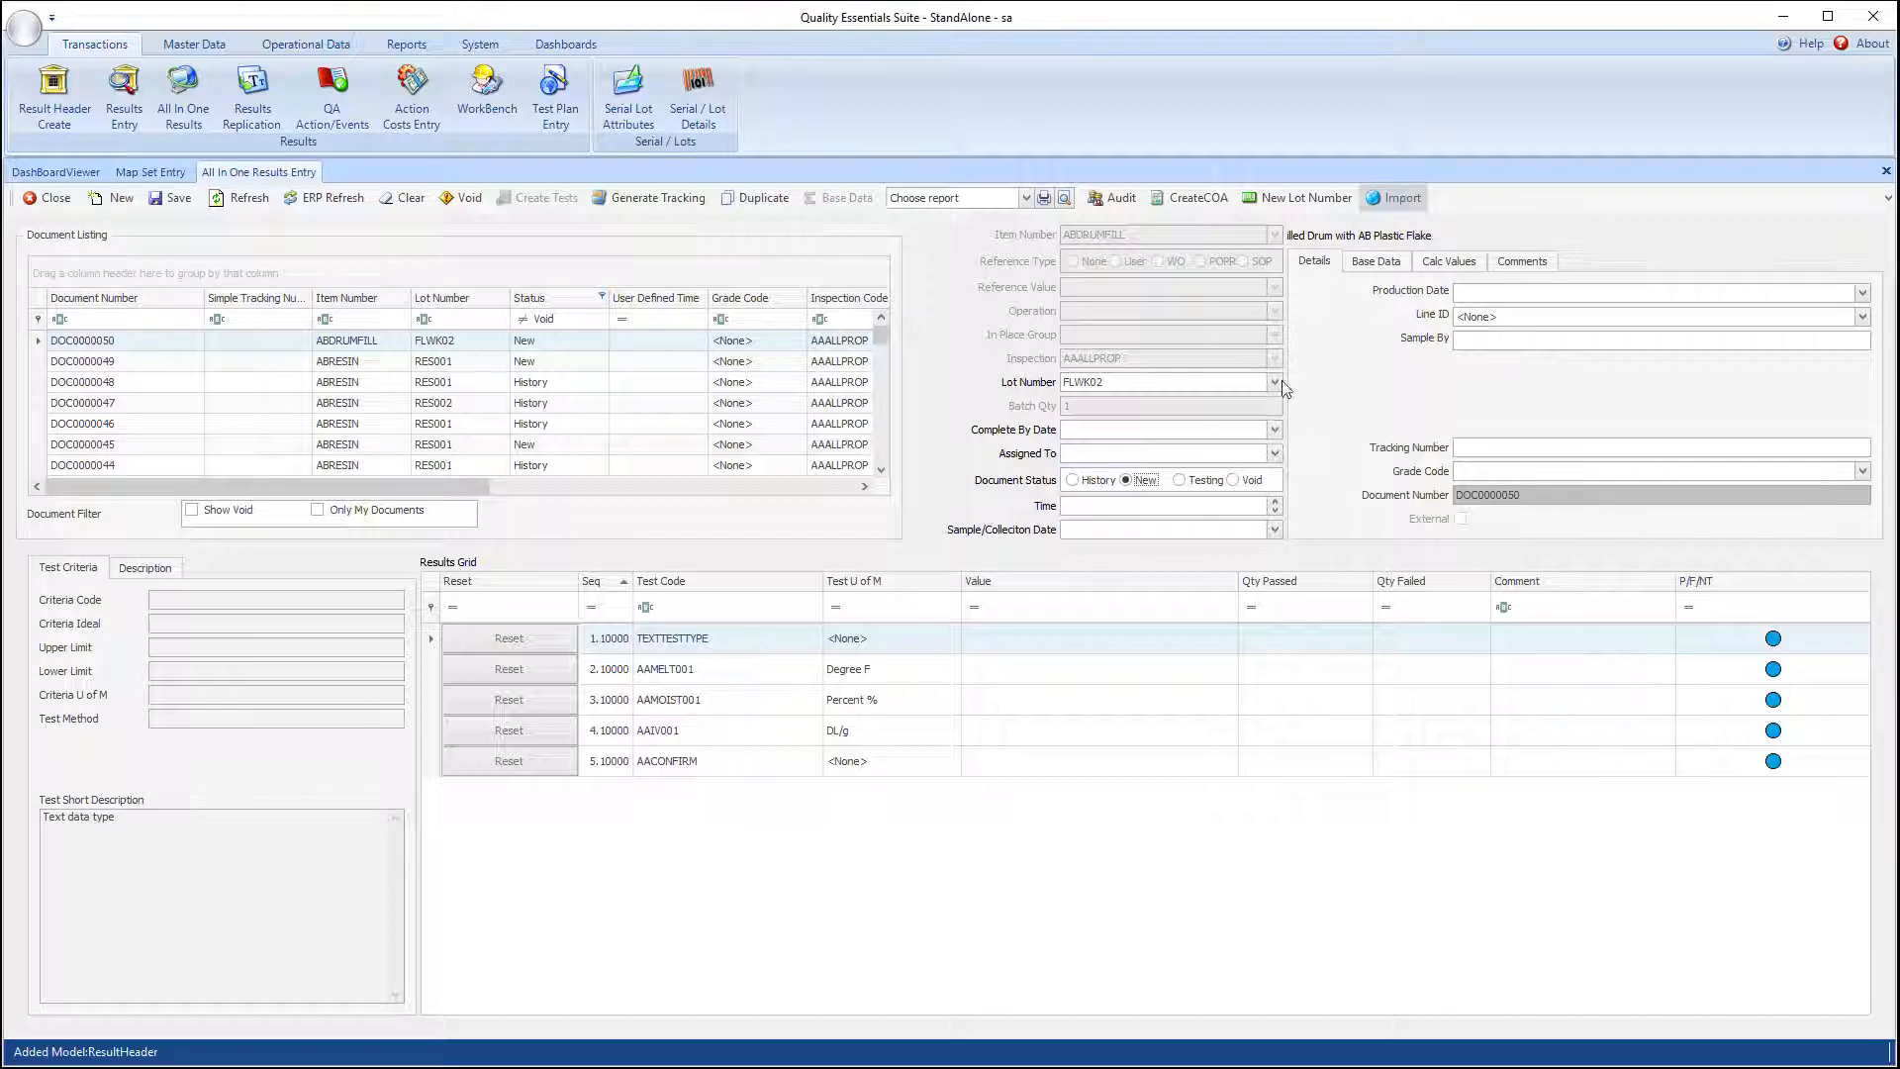
left_click_drag(166, 70, 701, 85)
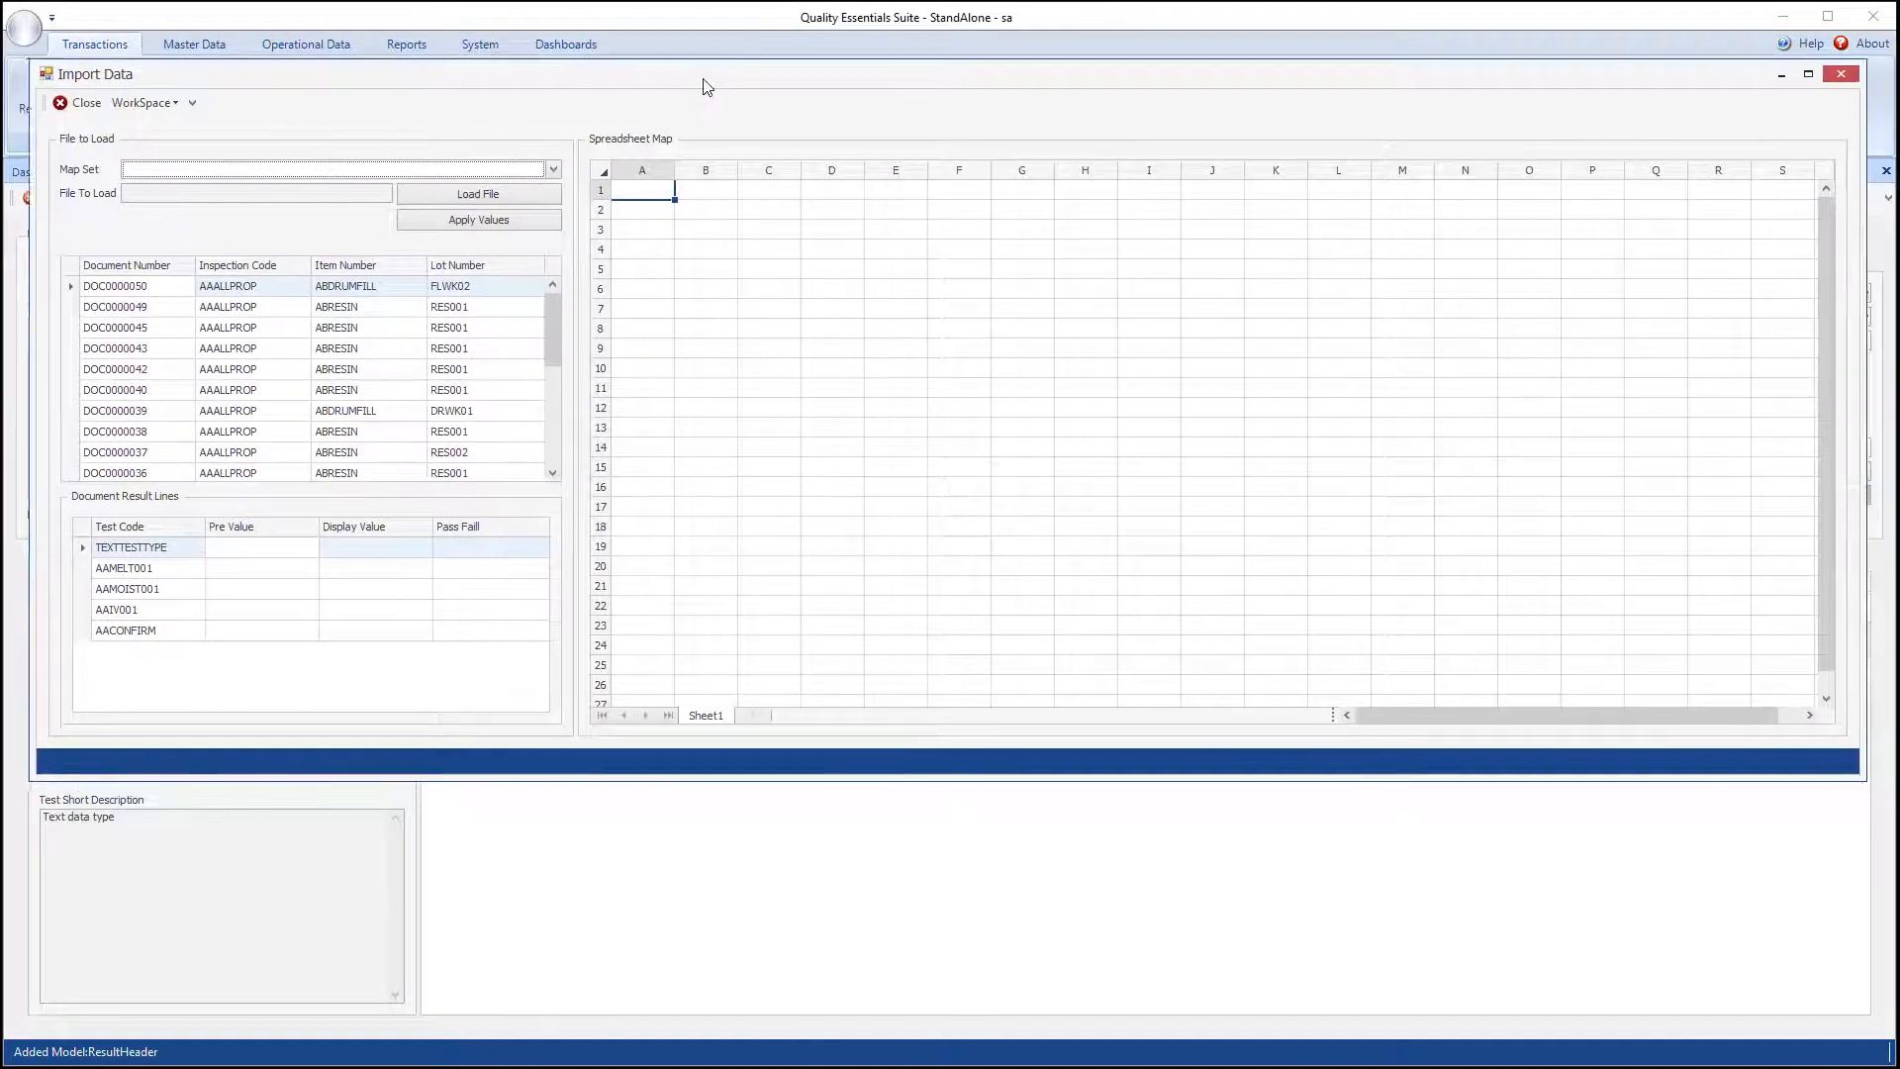
left_click(250, 314)
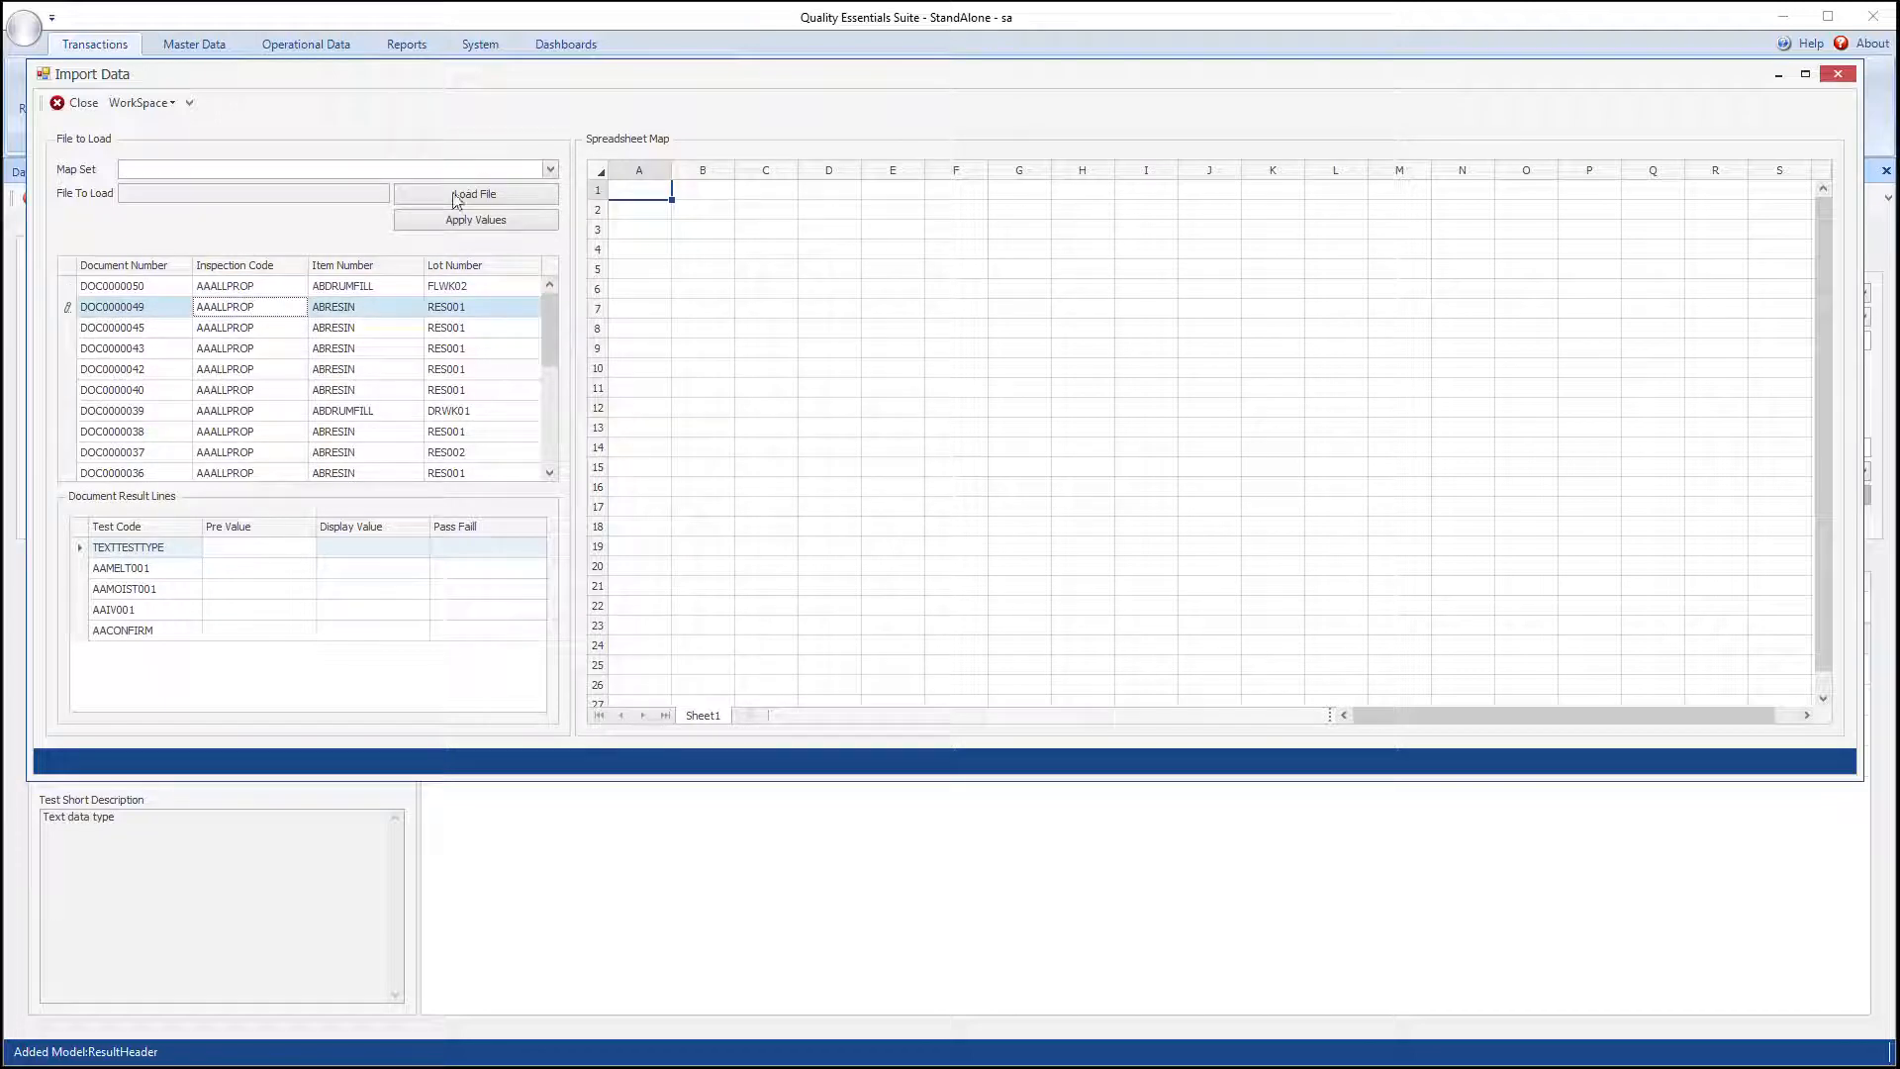
left_click(550, 169)
left_click(166, 210)
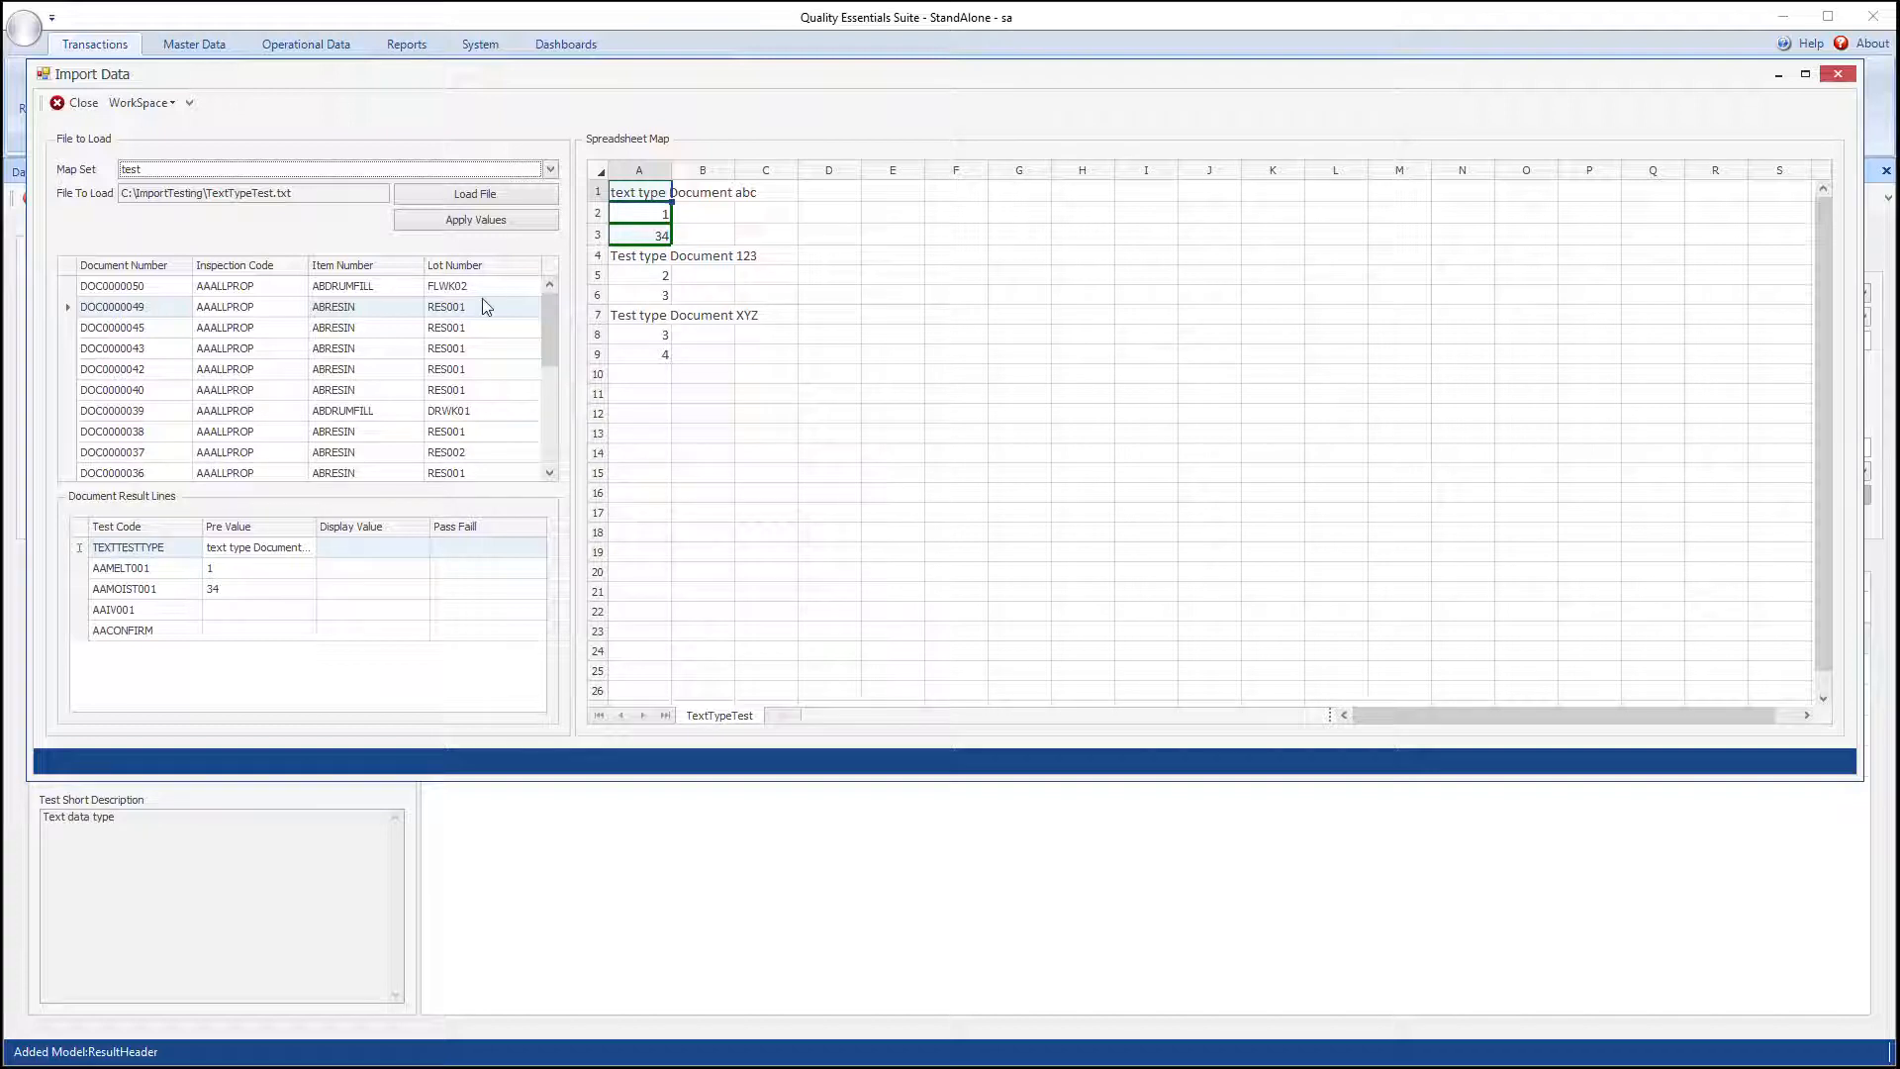
left_click(463, 224)
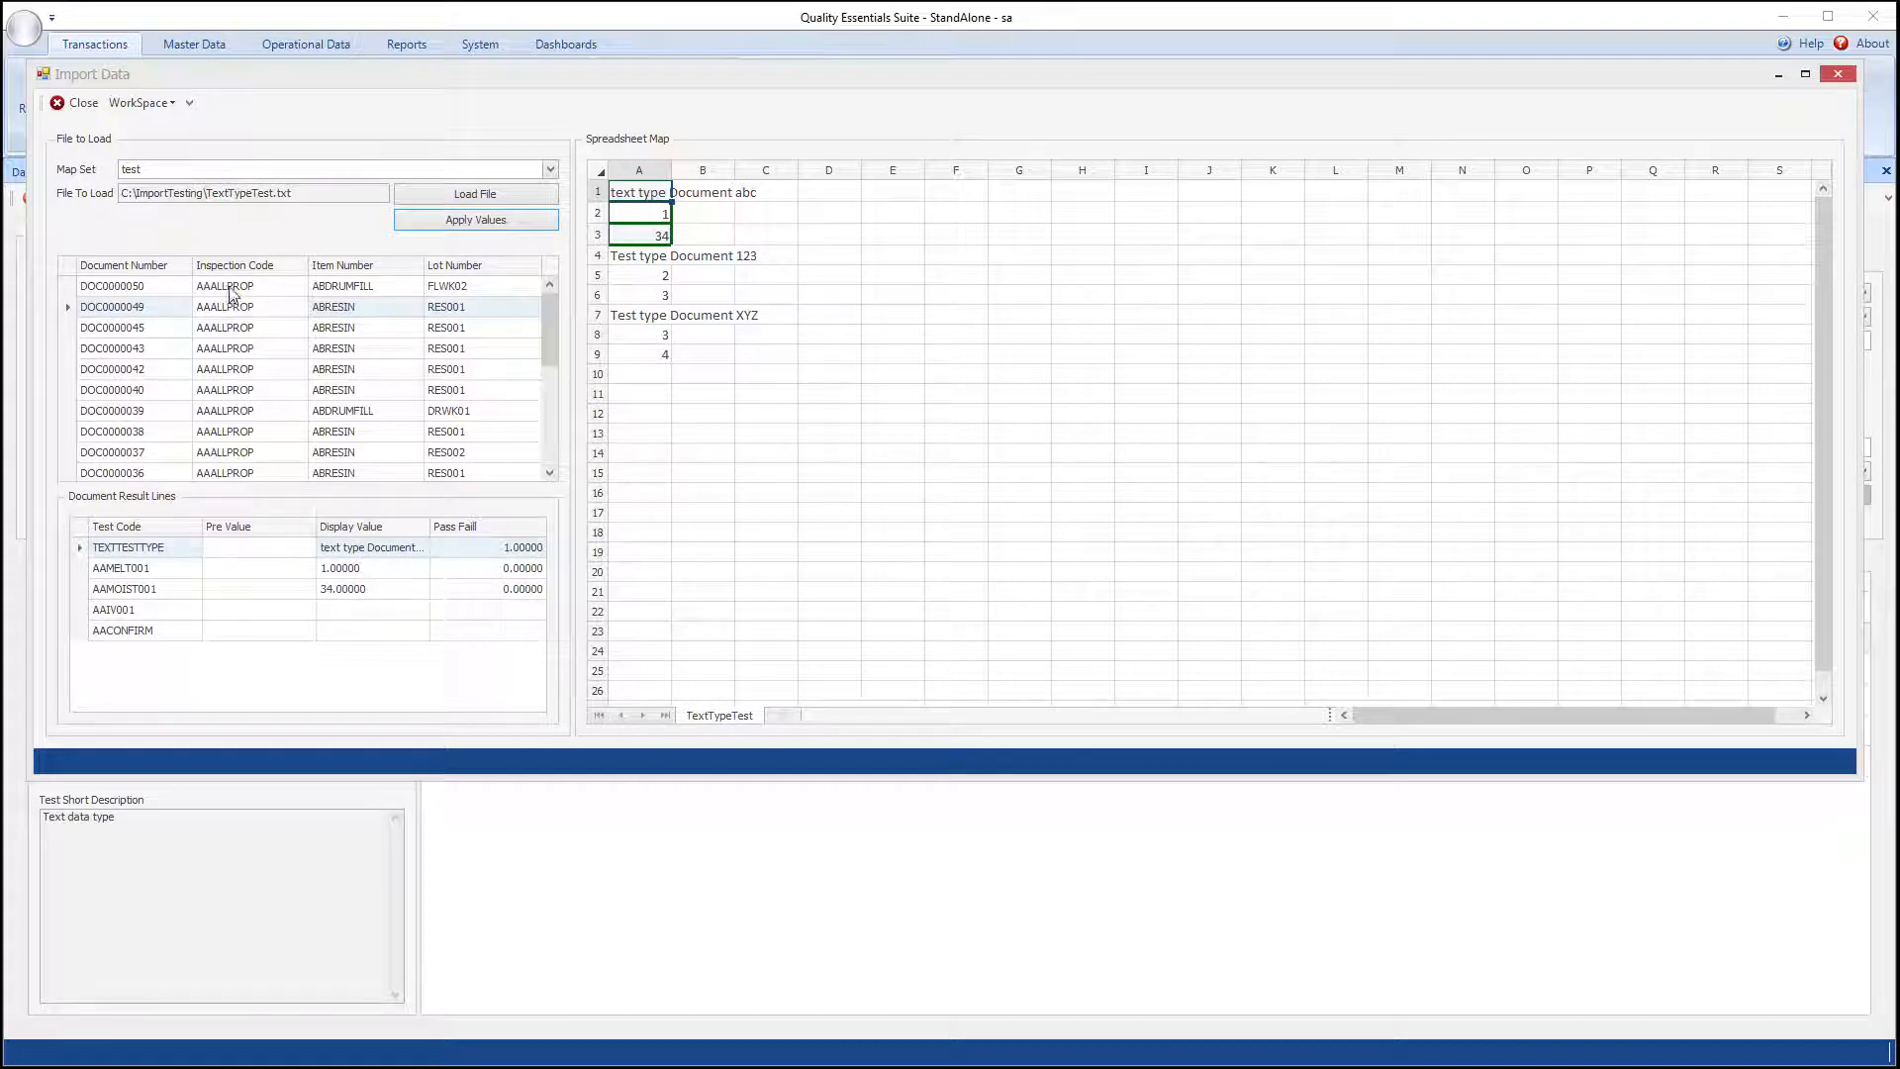
Step: Apply the values of the block starting at A4 to document DOC0000050, and reselect DOC0000049
left_click(143, 288)
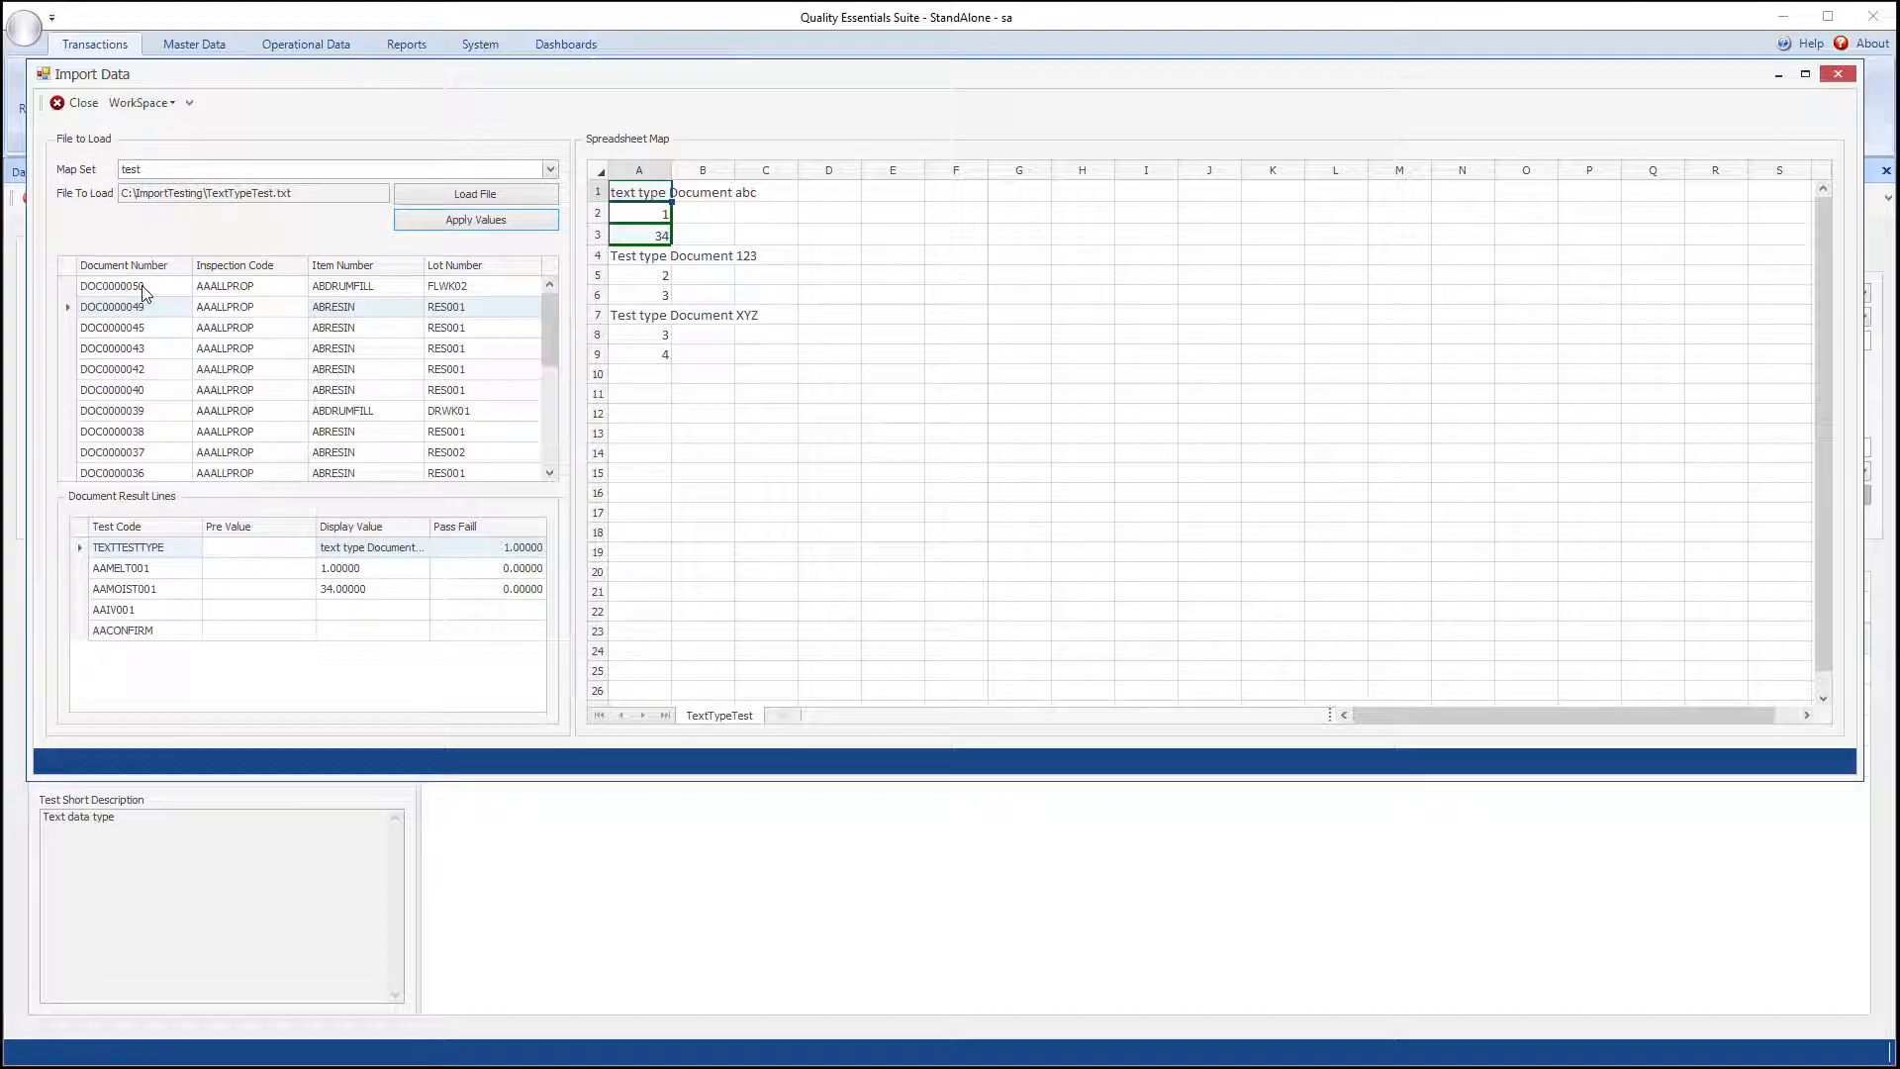
left_click(642, 257)
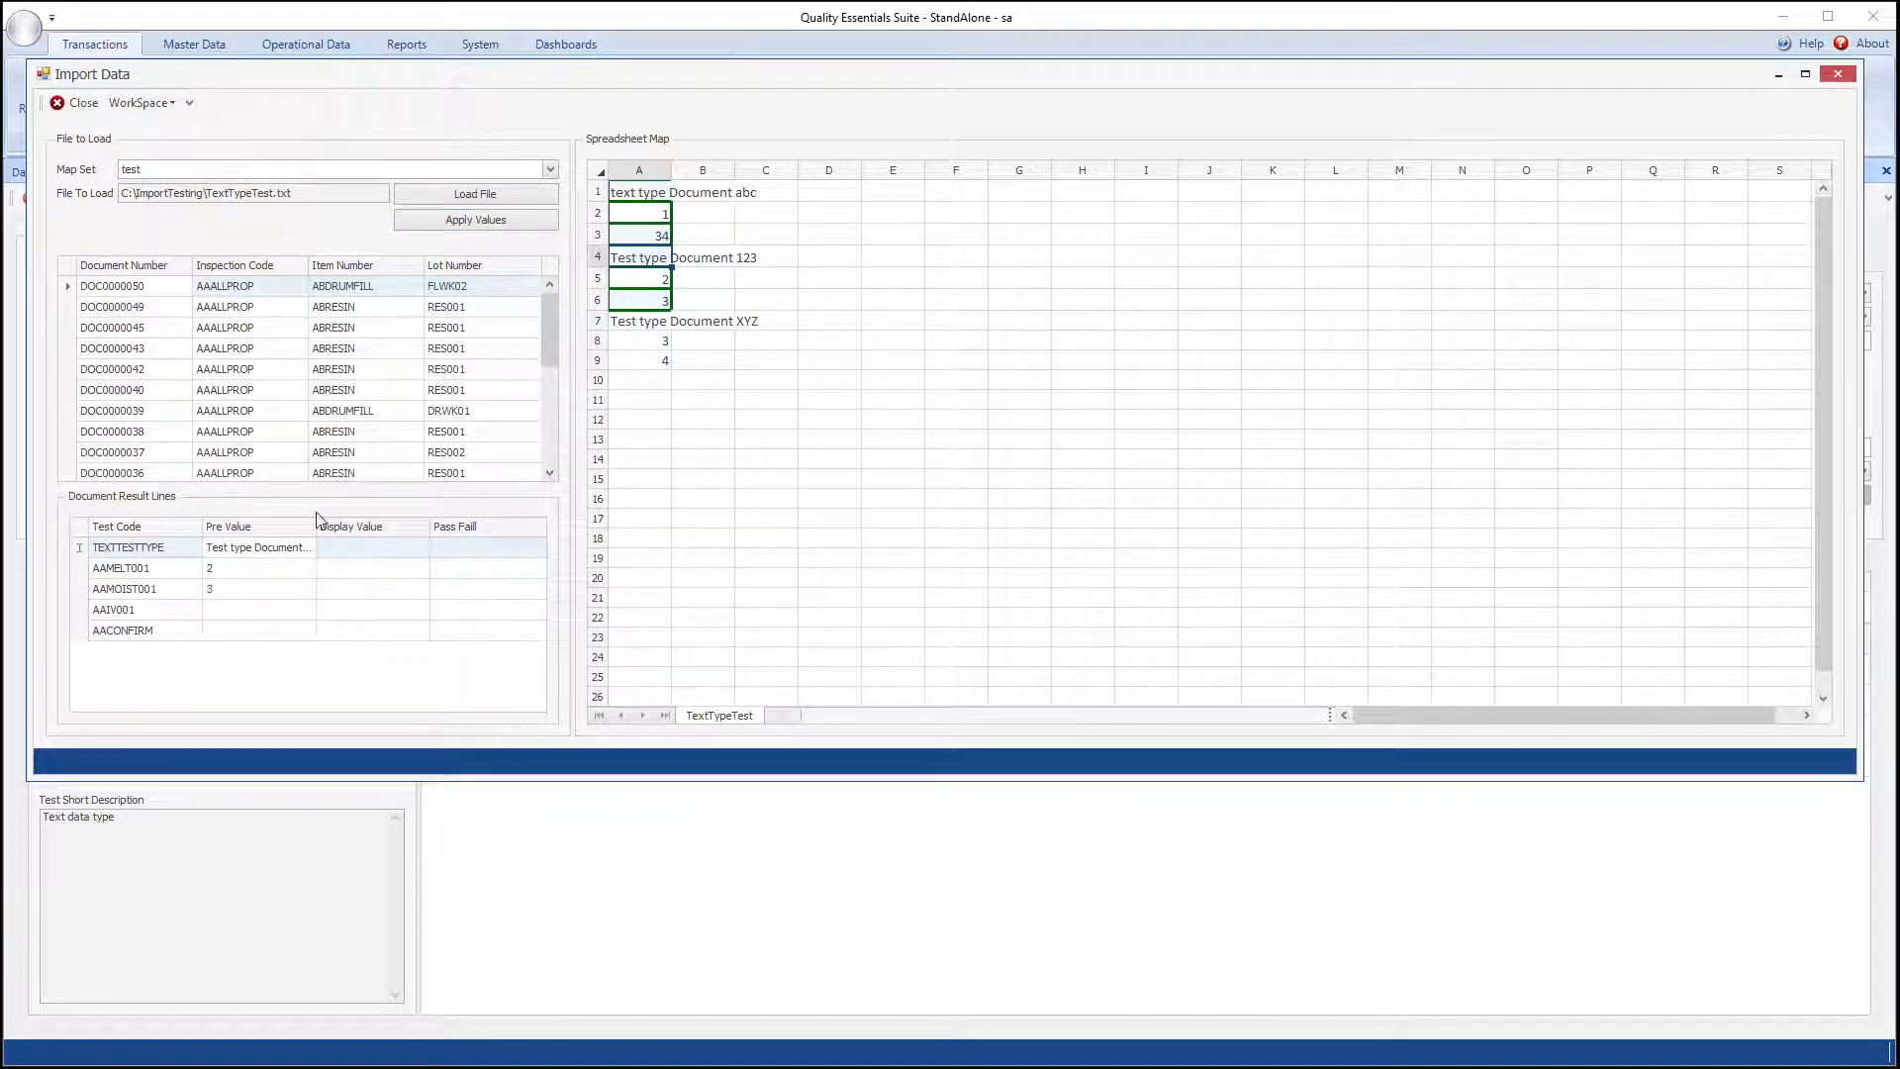
left_click(482, 226)
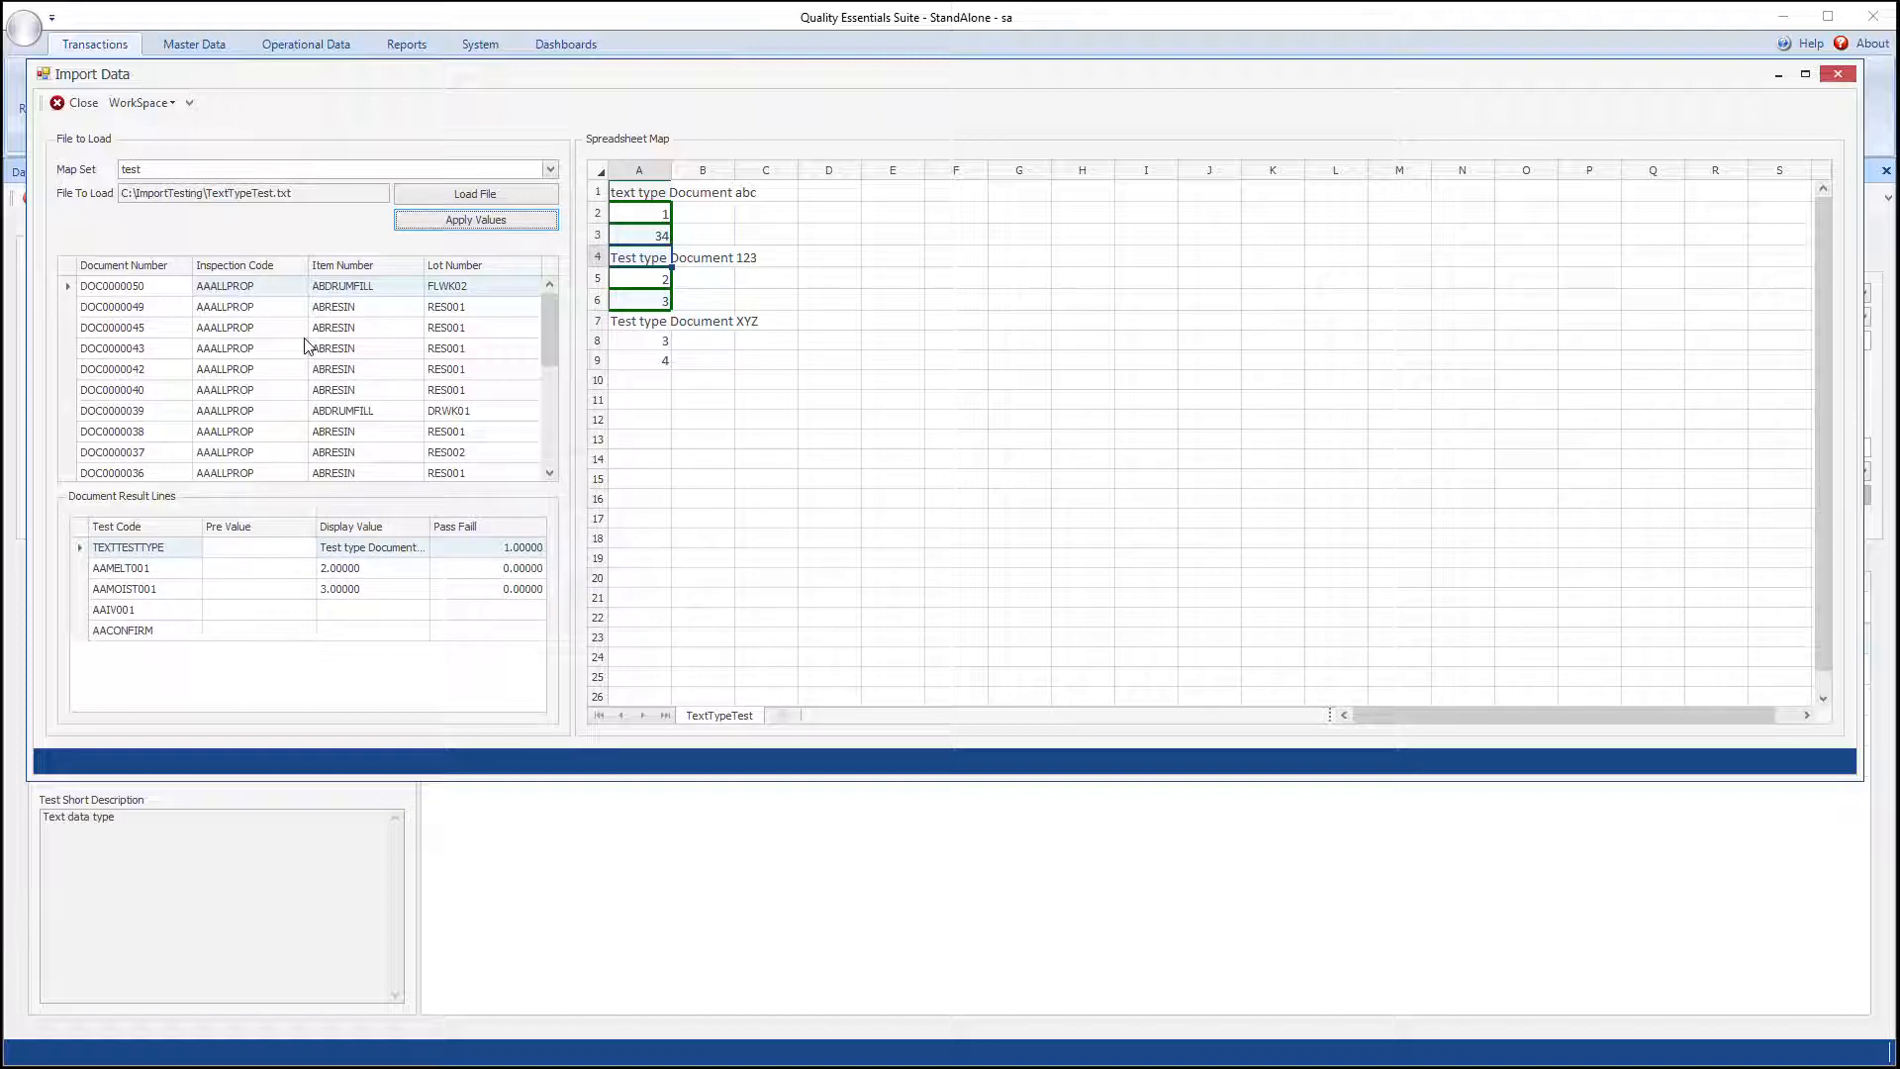
left_click(218, 312)
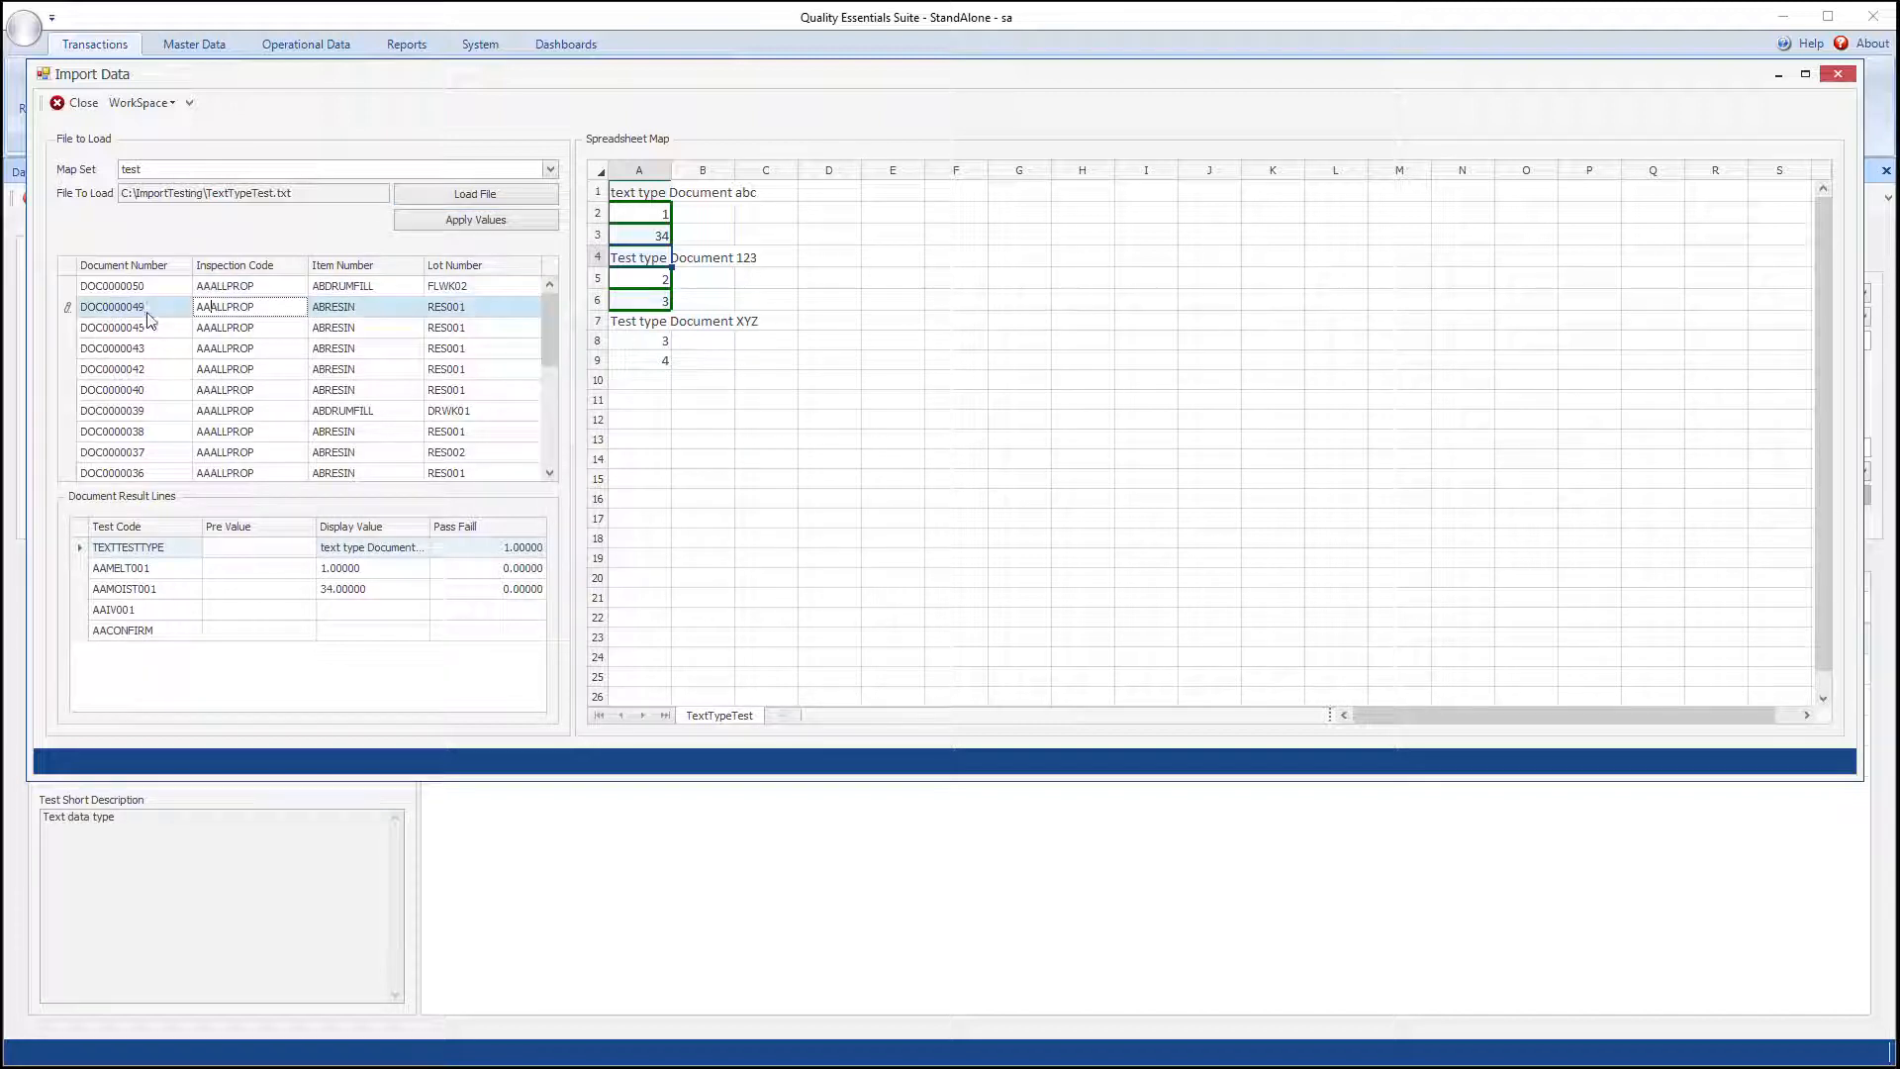
Step: Import TextTypeTes2.txt into document DOC0000049 with the Second File map set, applying the block starting at A1 and moving the document to history
left_click(549, 170)
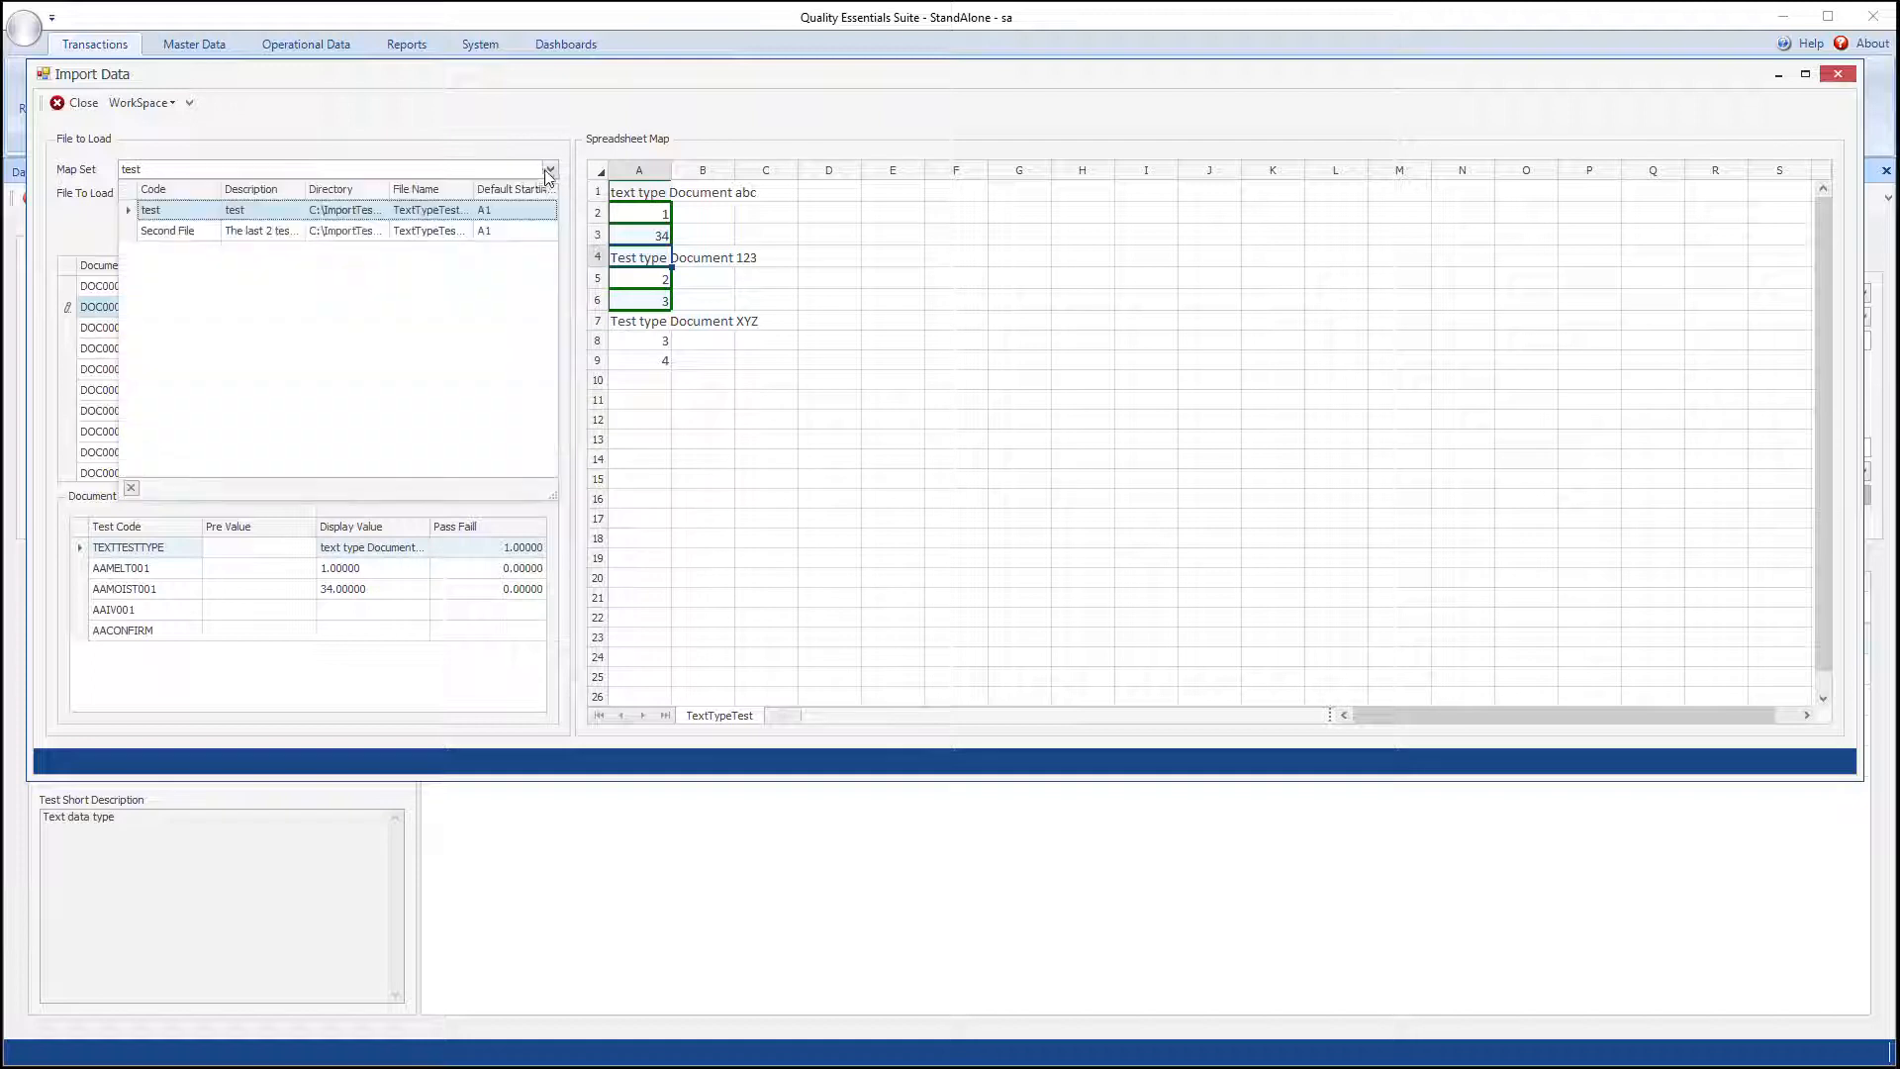
left_click(170, 232)
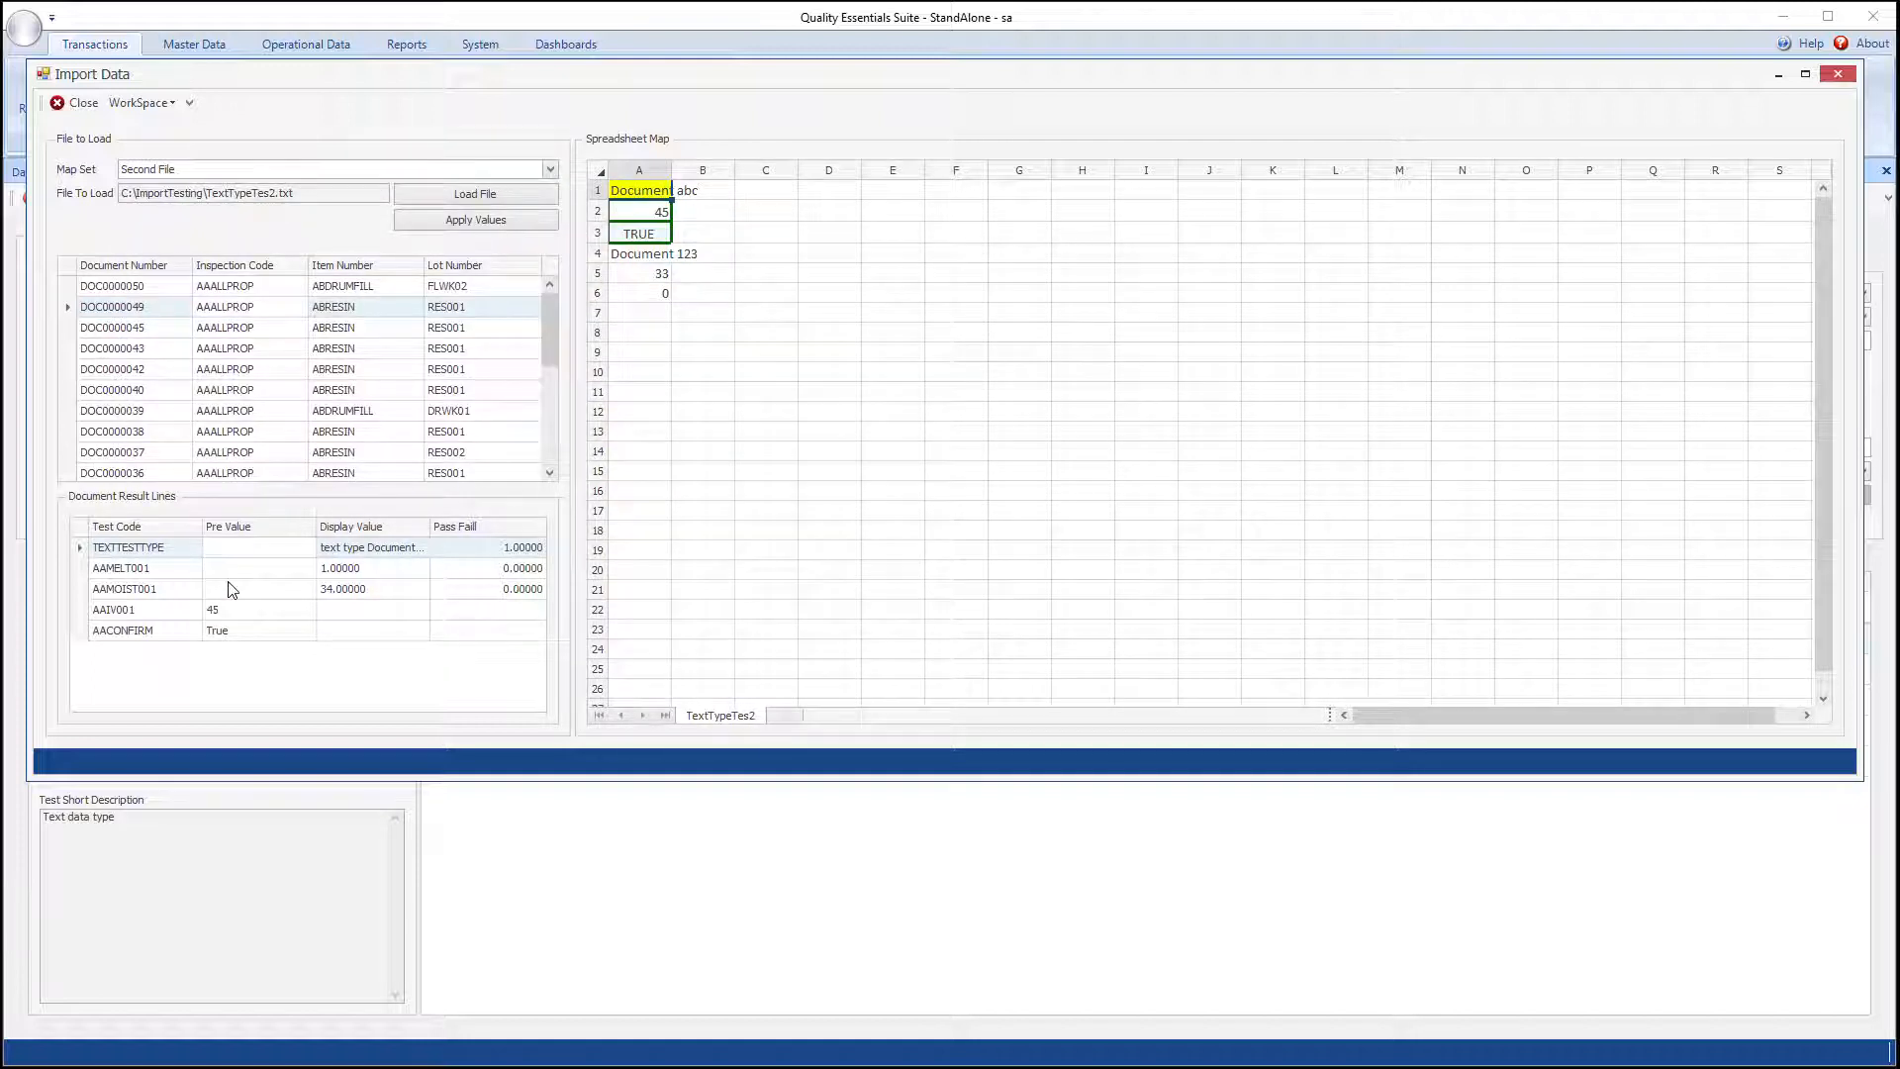
left_click(457, 226)
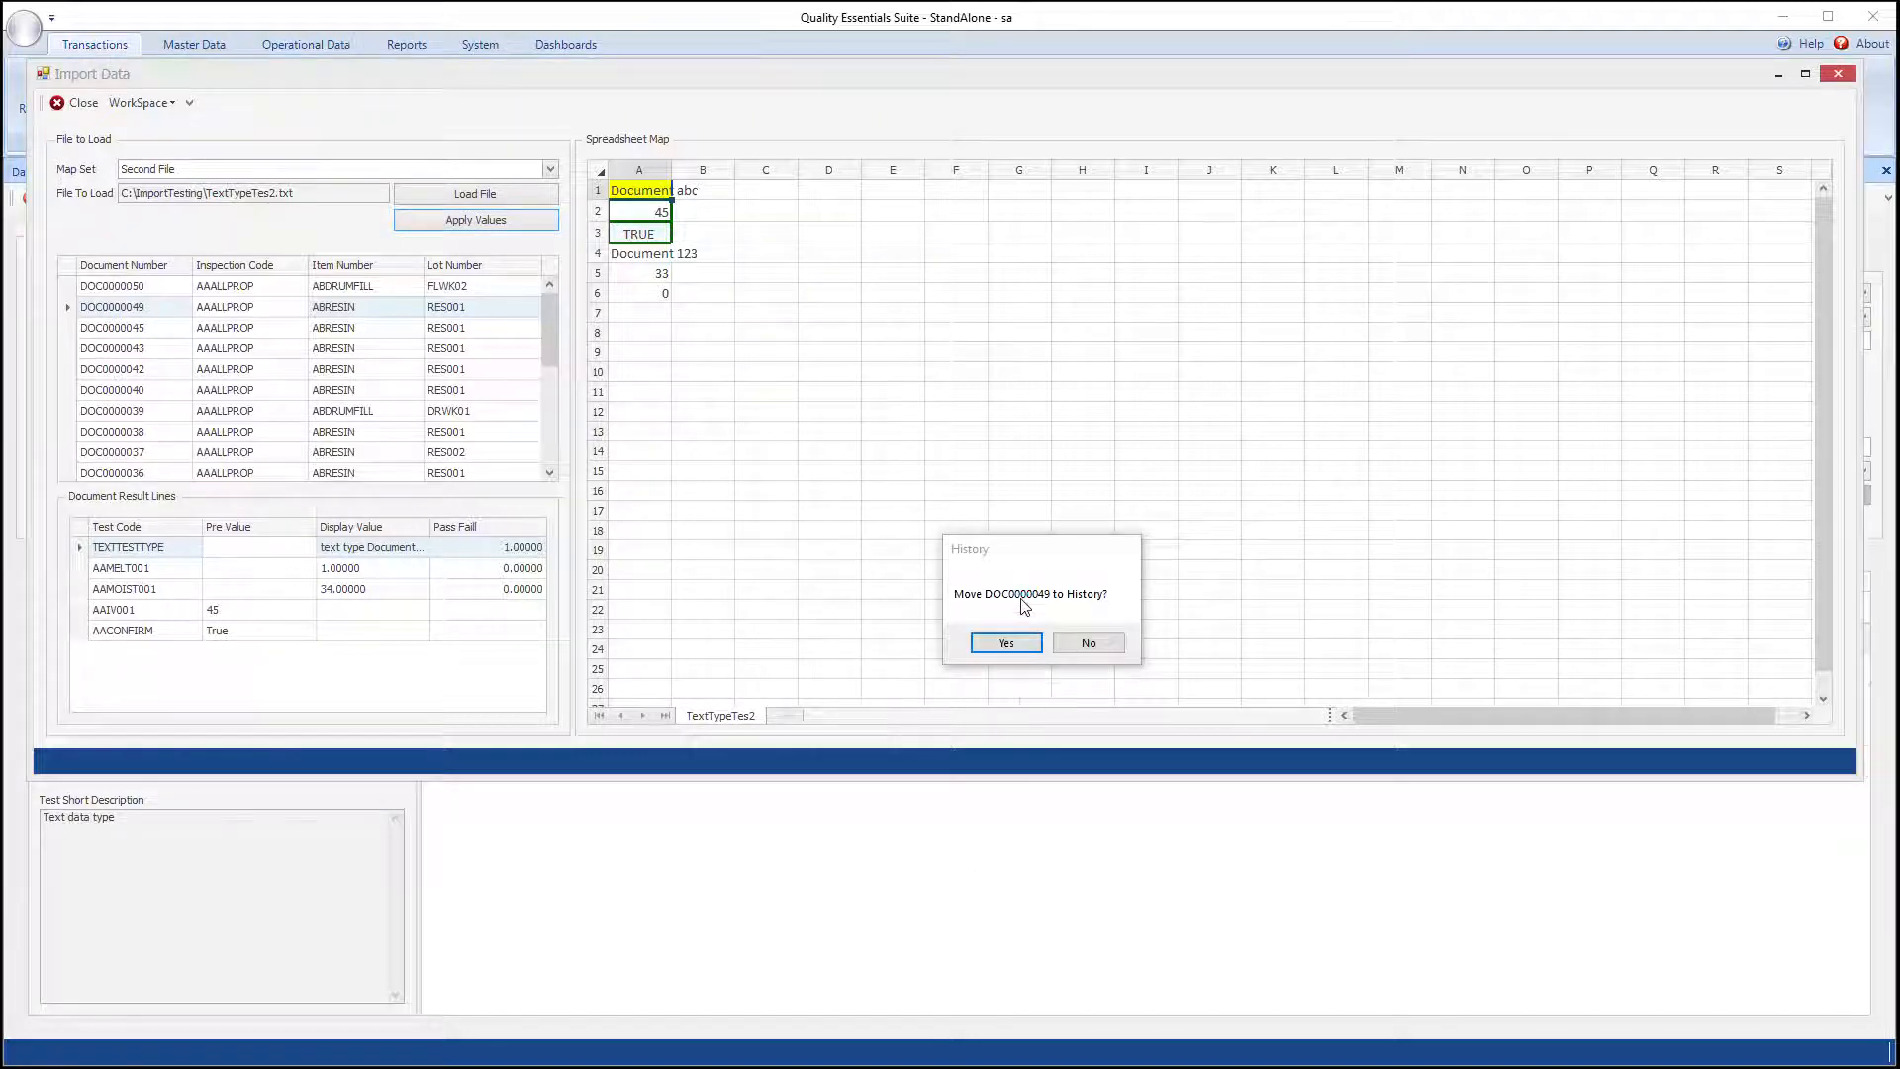
left_click(1007, 644)
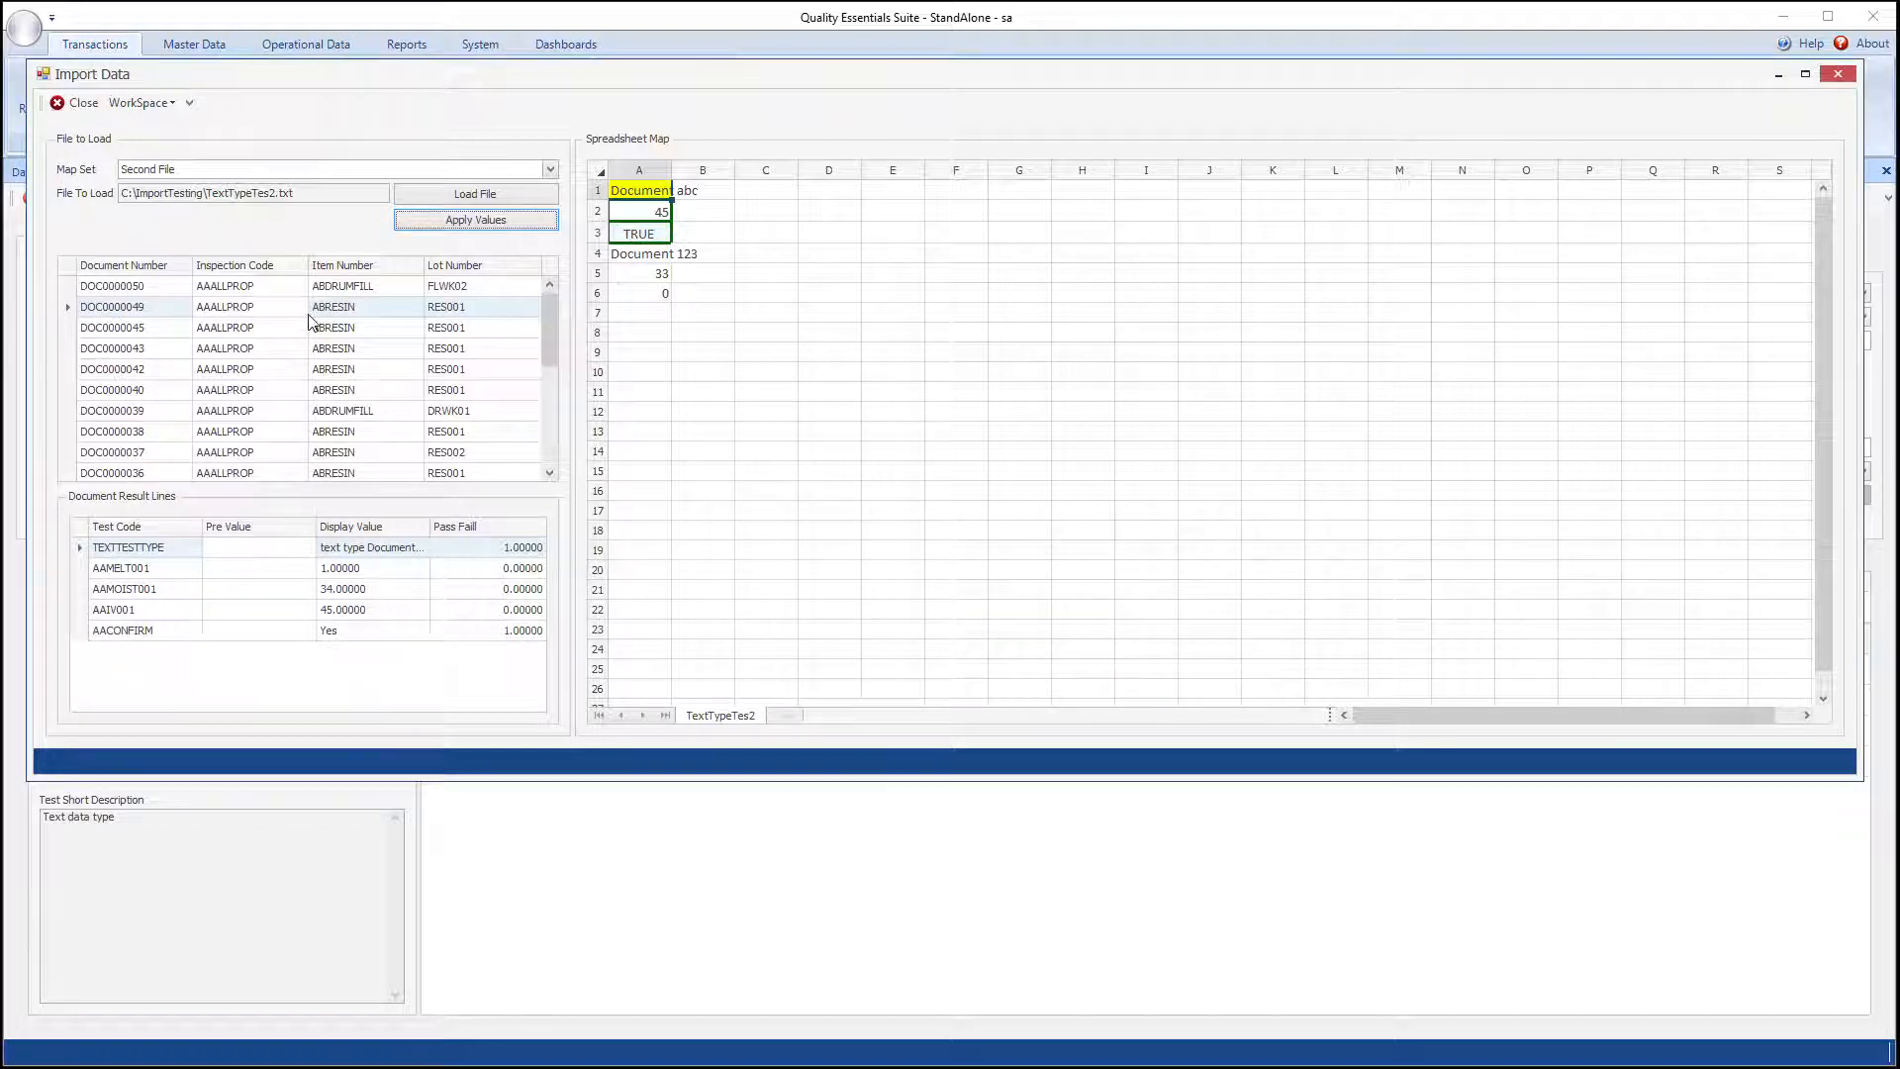
Step: Select document DOC0000050 and test the map validation with starting cells A4, B6, E5 and H11
left_click(263, 287)
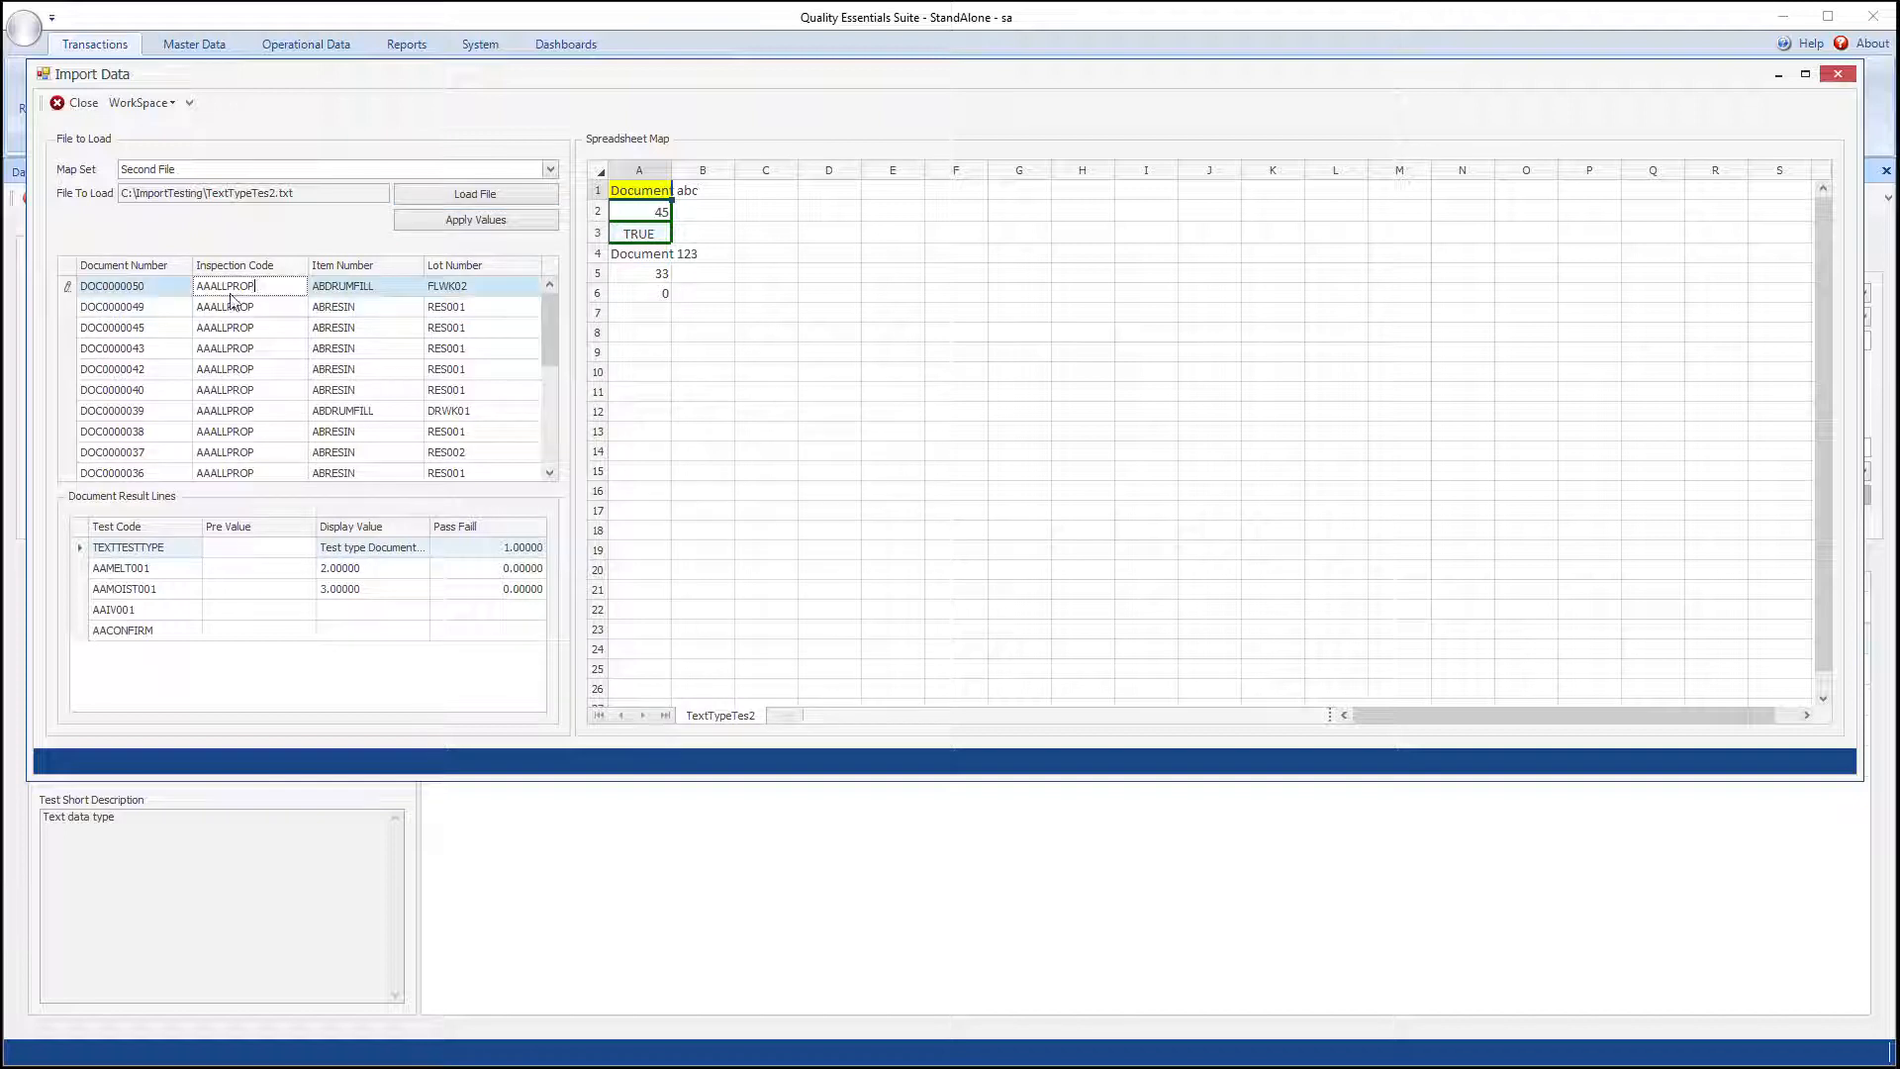
left_click(644, 263)
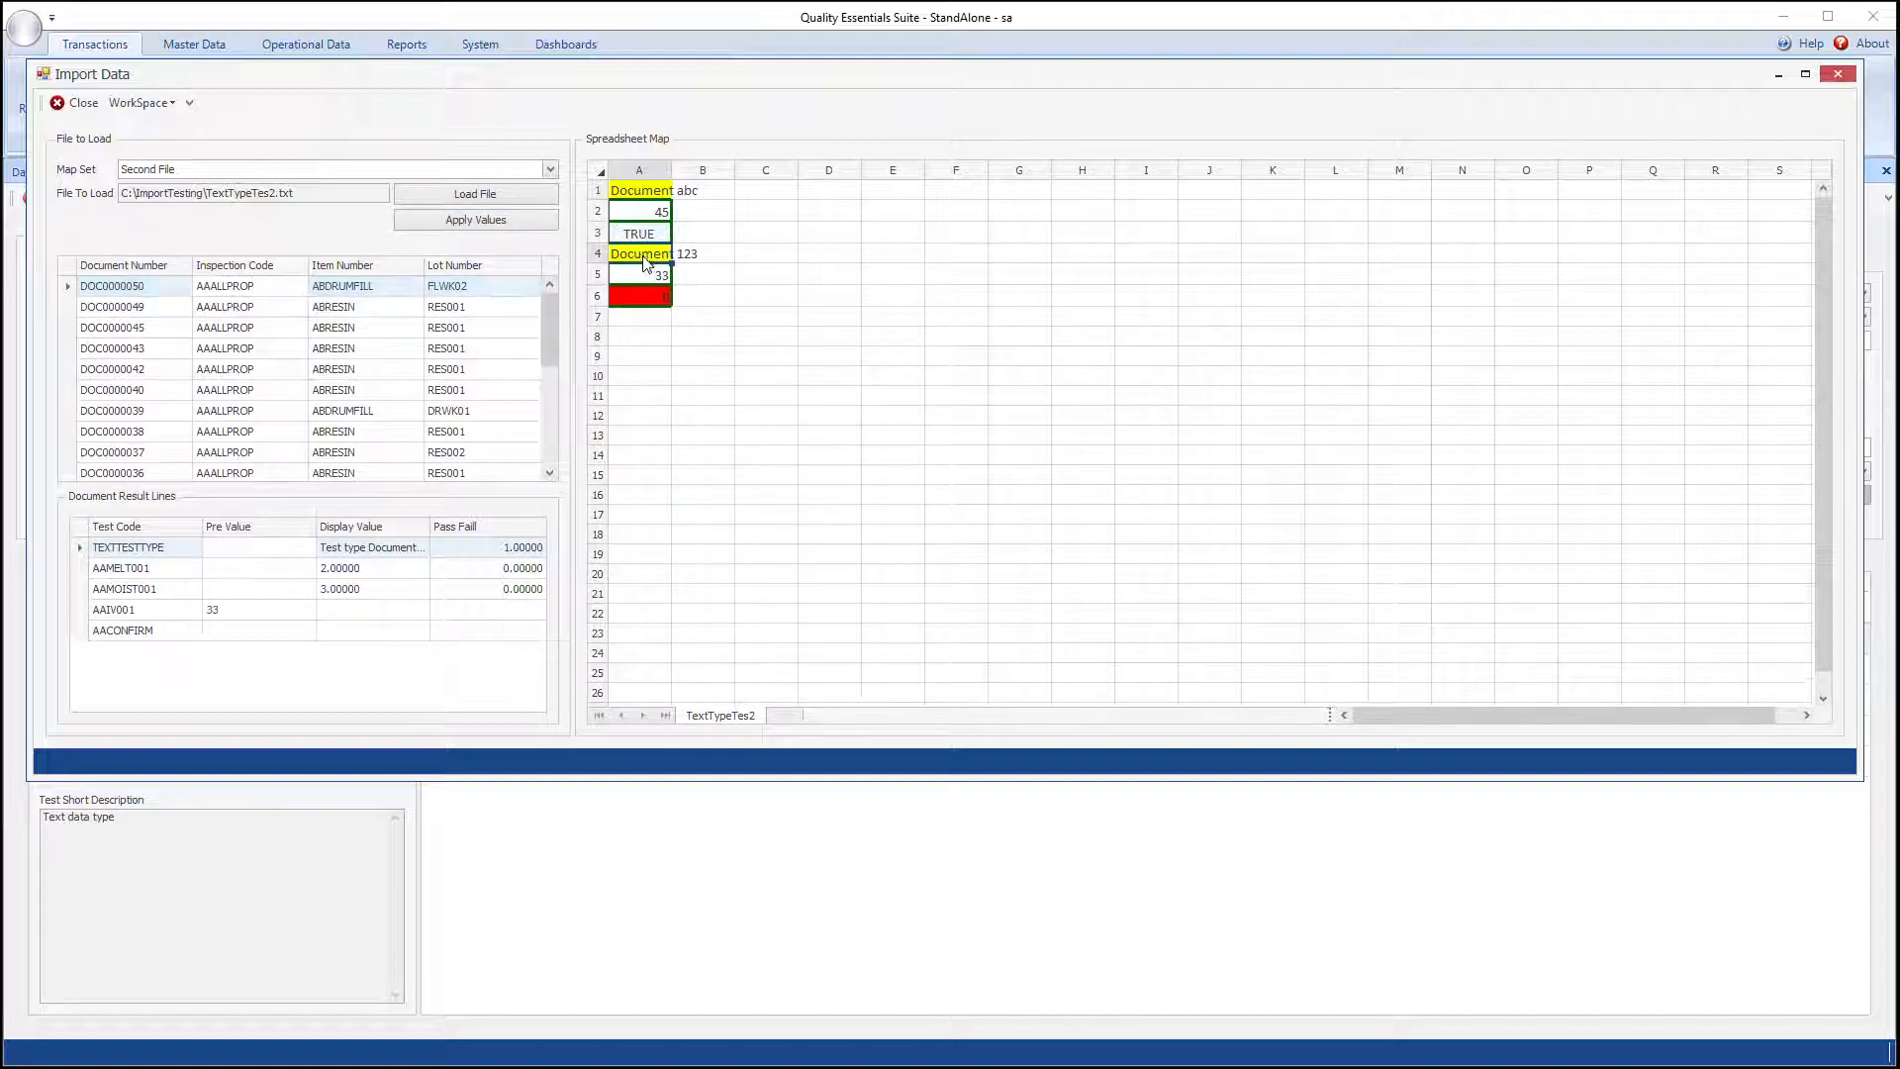
left_click(693, 314)
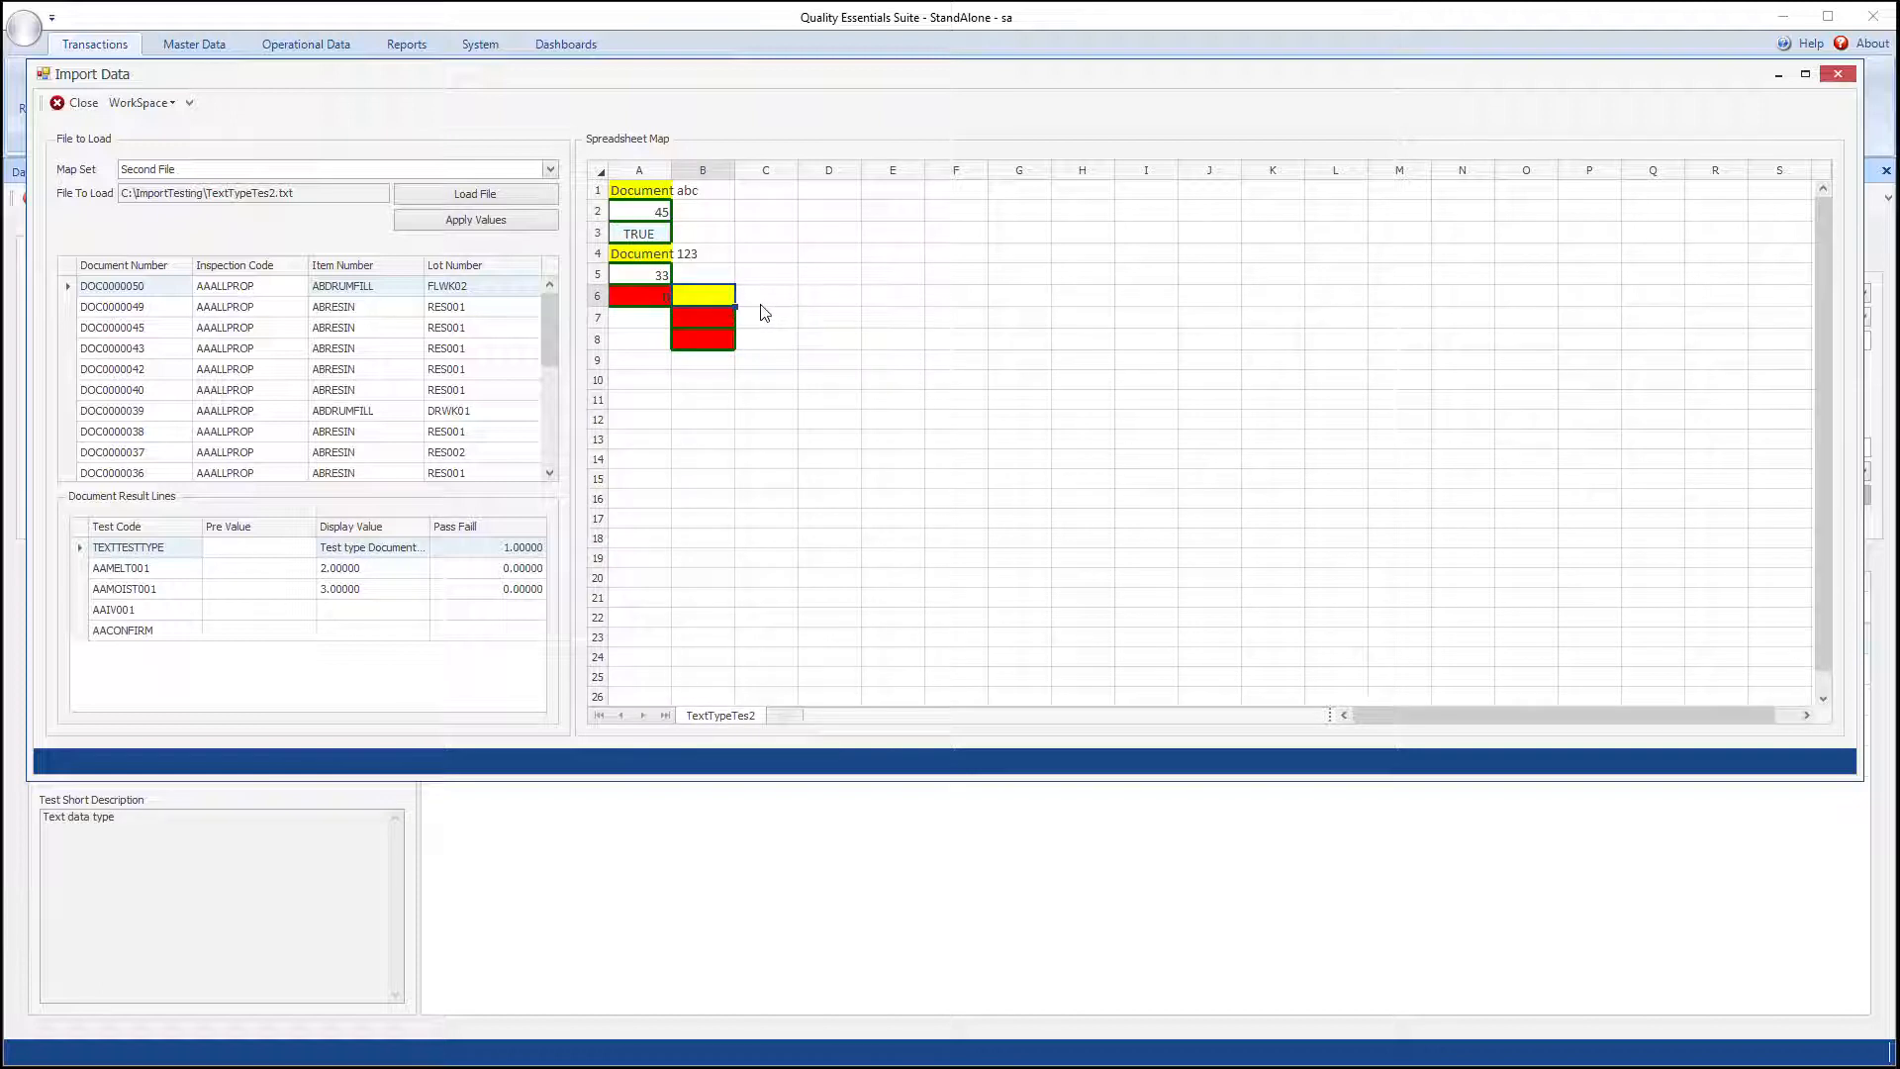
left_click(663, 273)
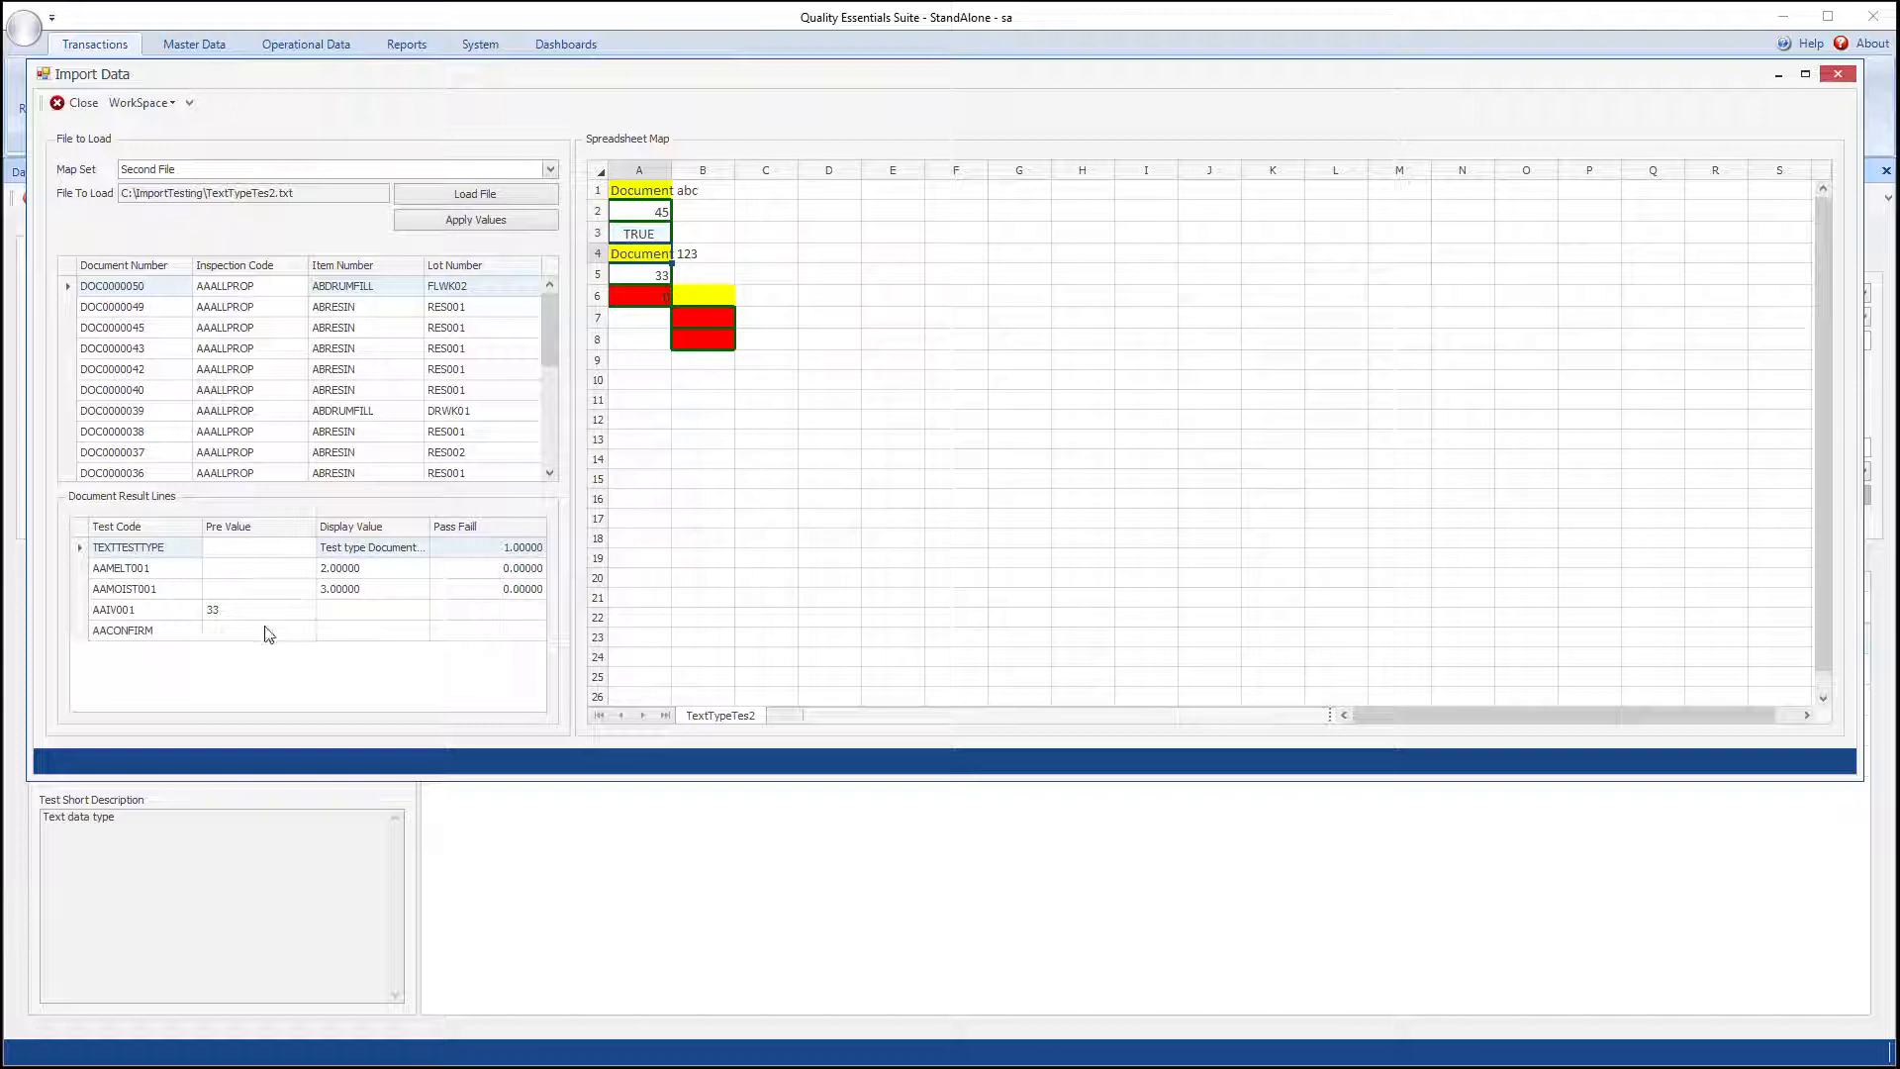
left_click(882, 275)
left_click(1082, 401)
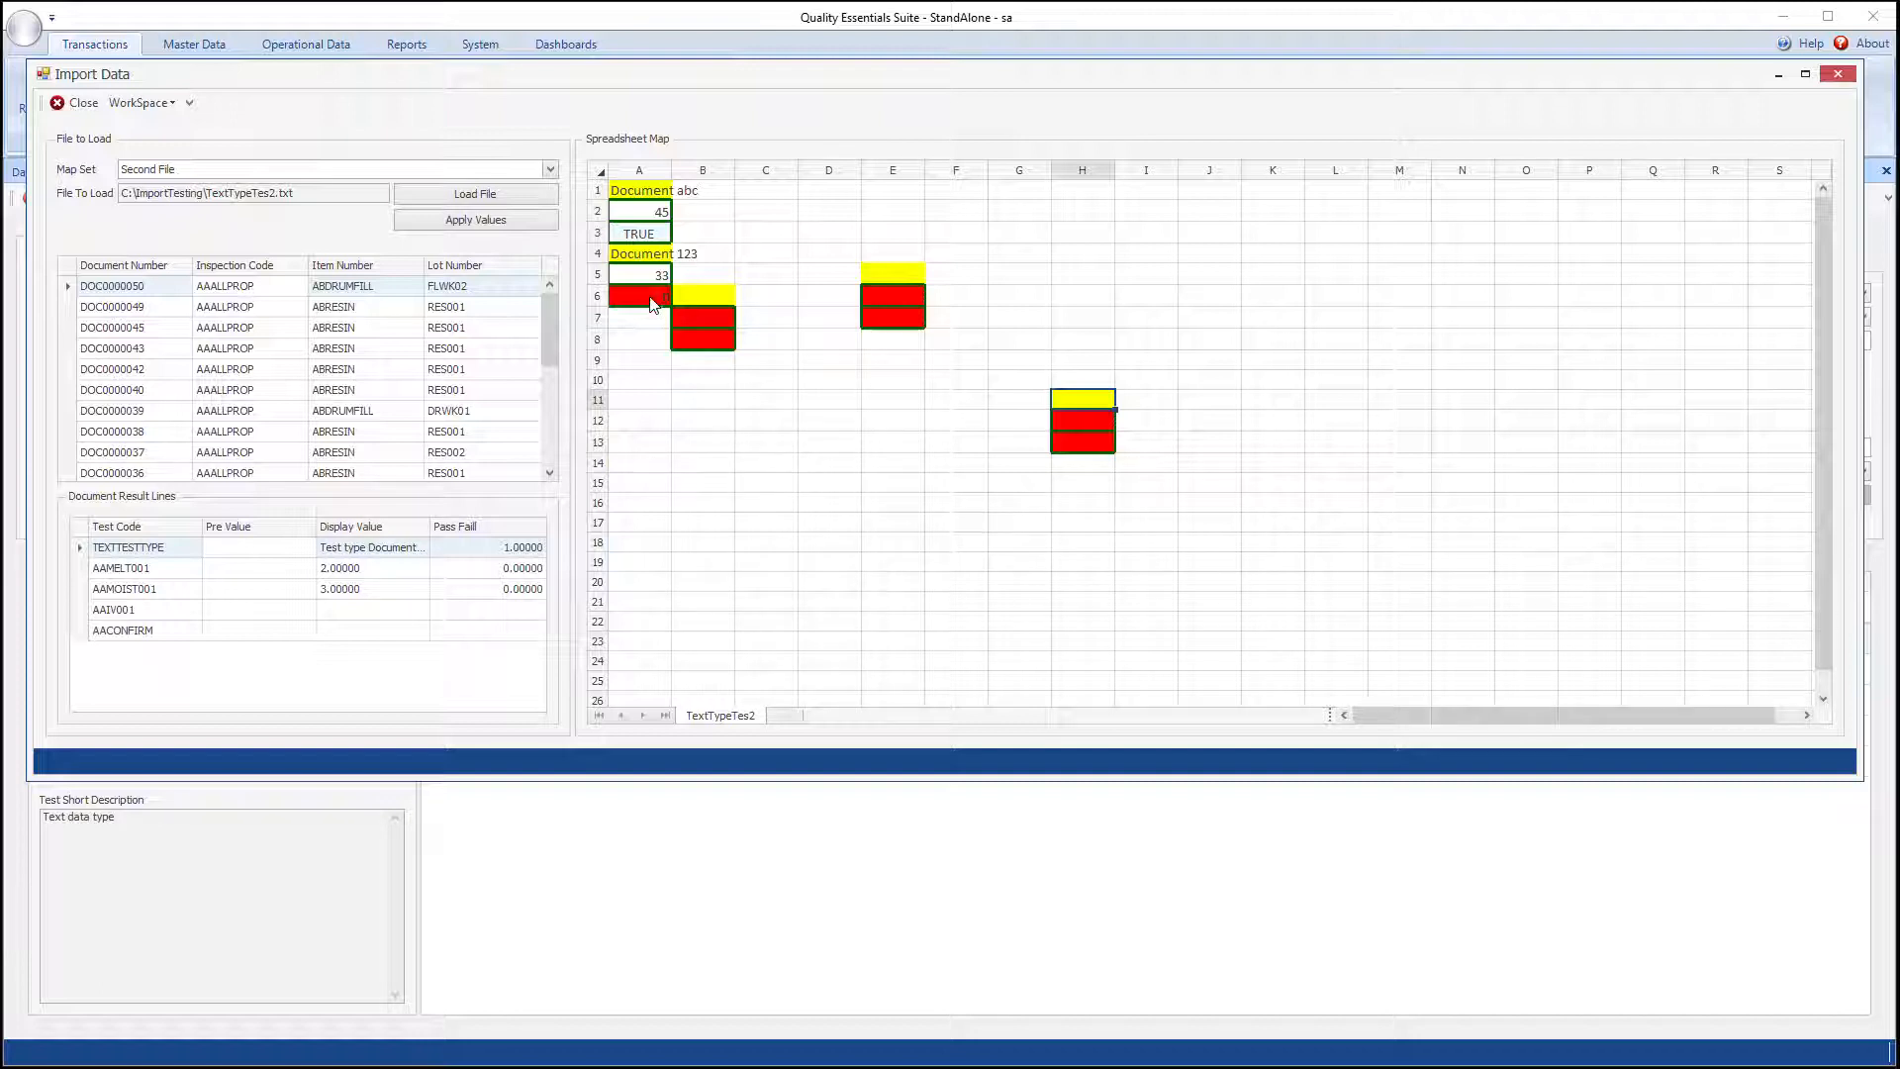
Step: Apply the values of the block starting at A1 to document DOC0000050 and move the document to history
left_click(635, 206)
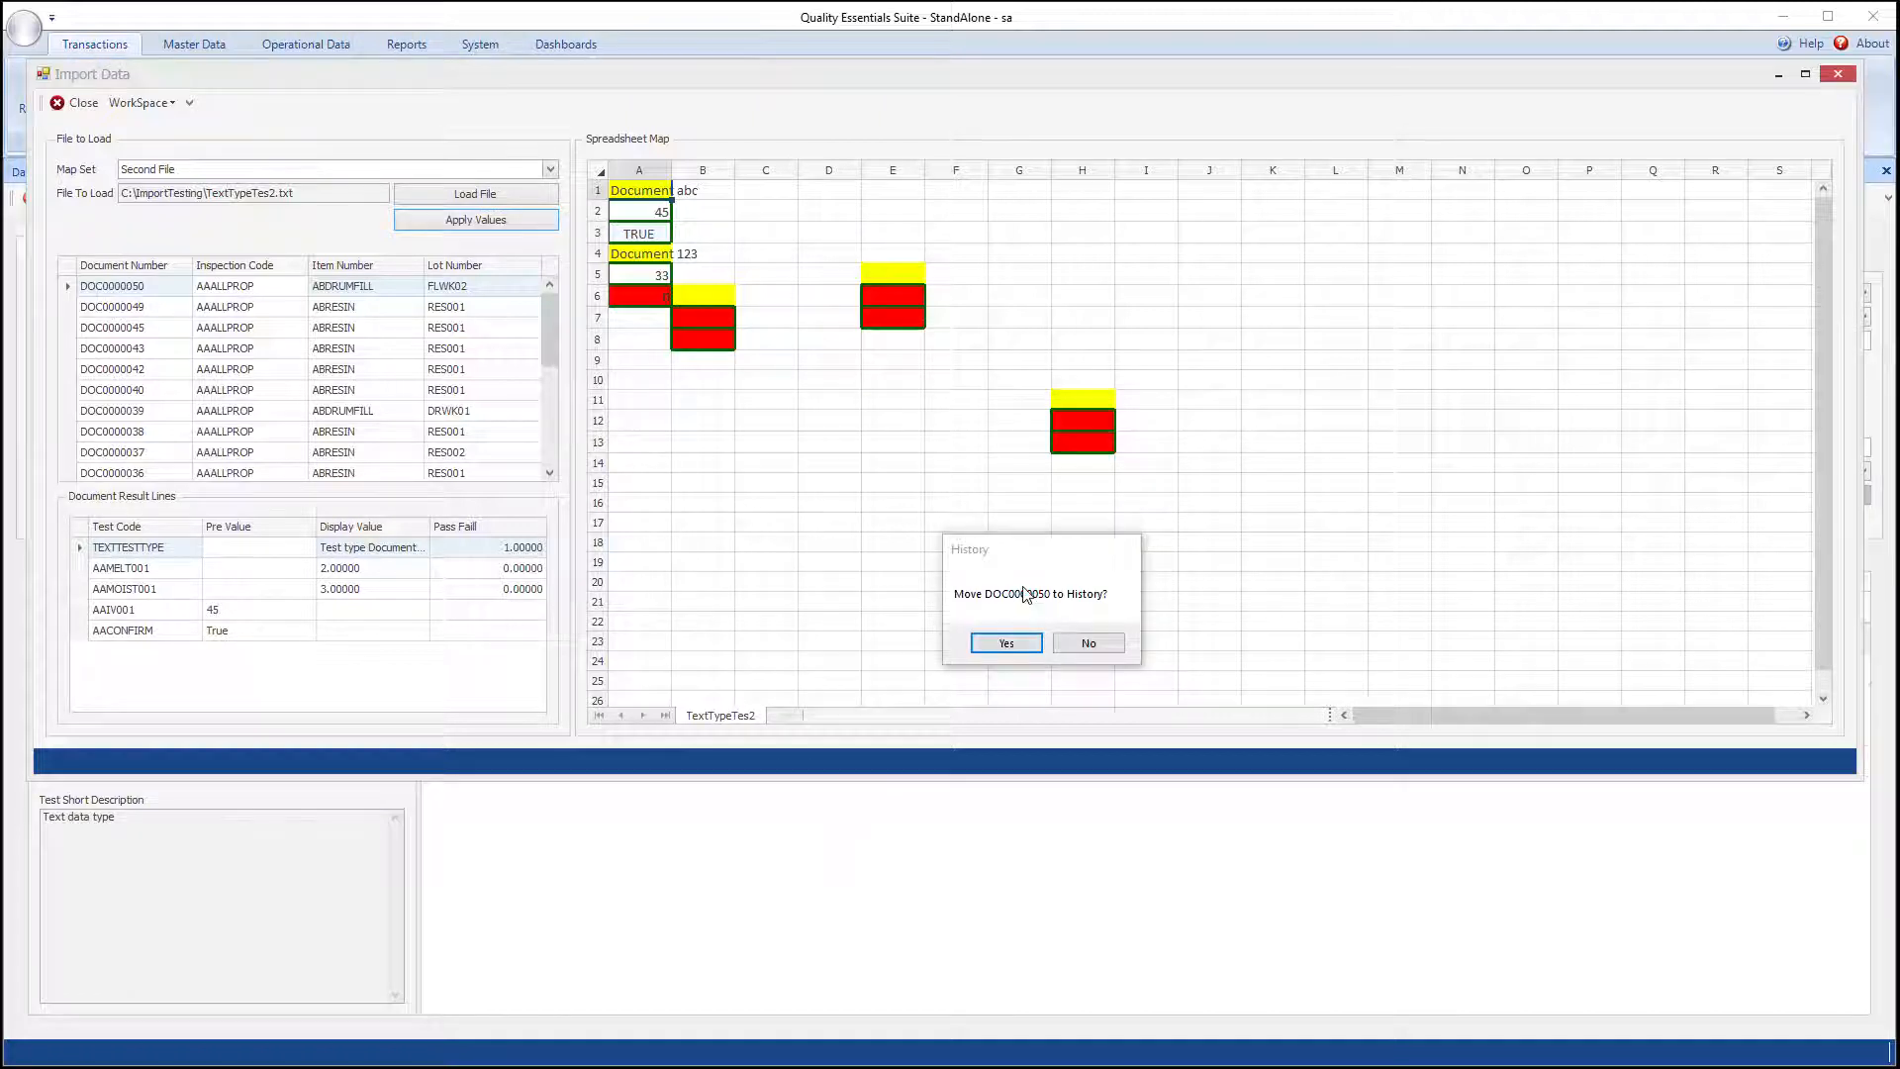
left_click(1023, 648)
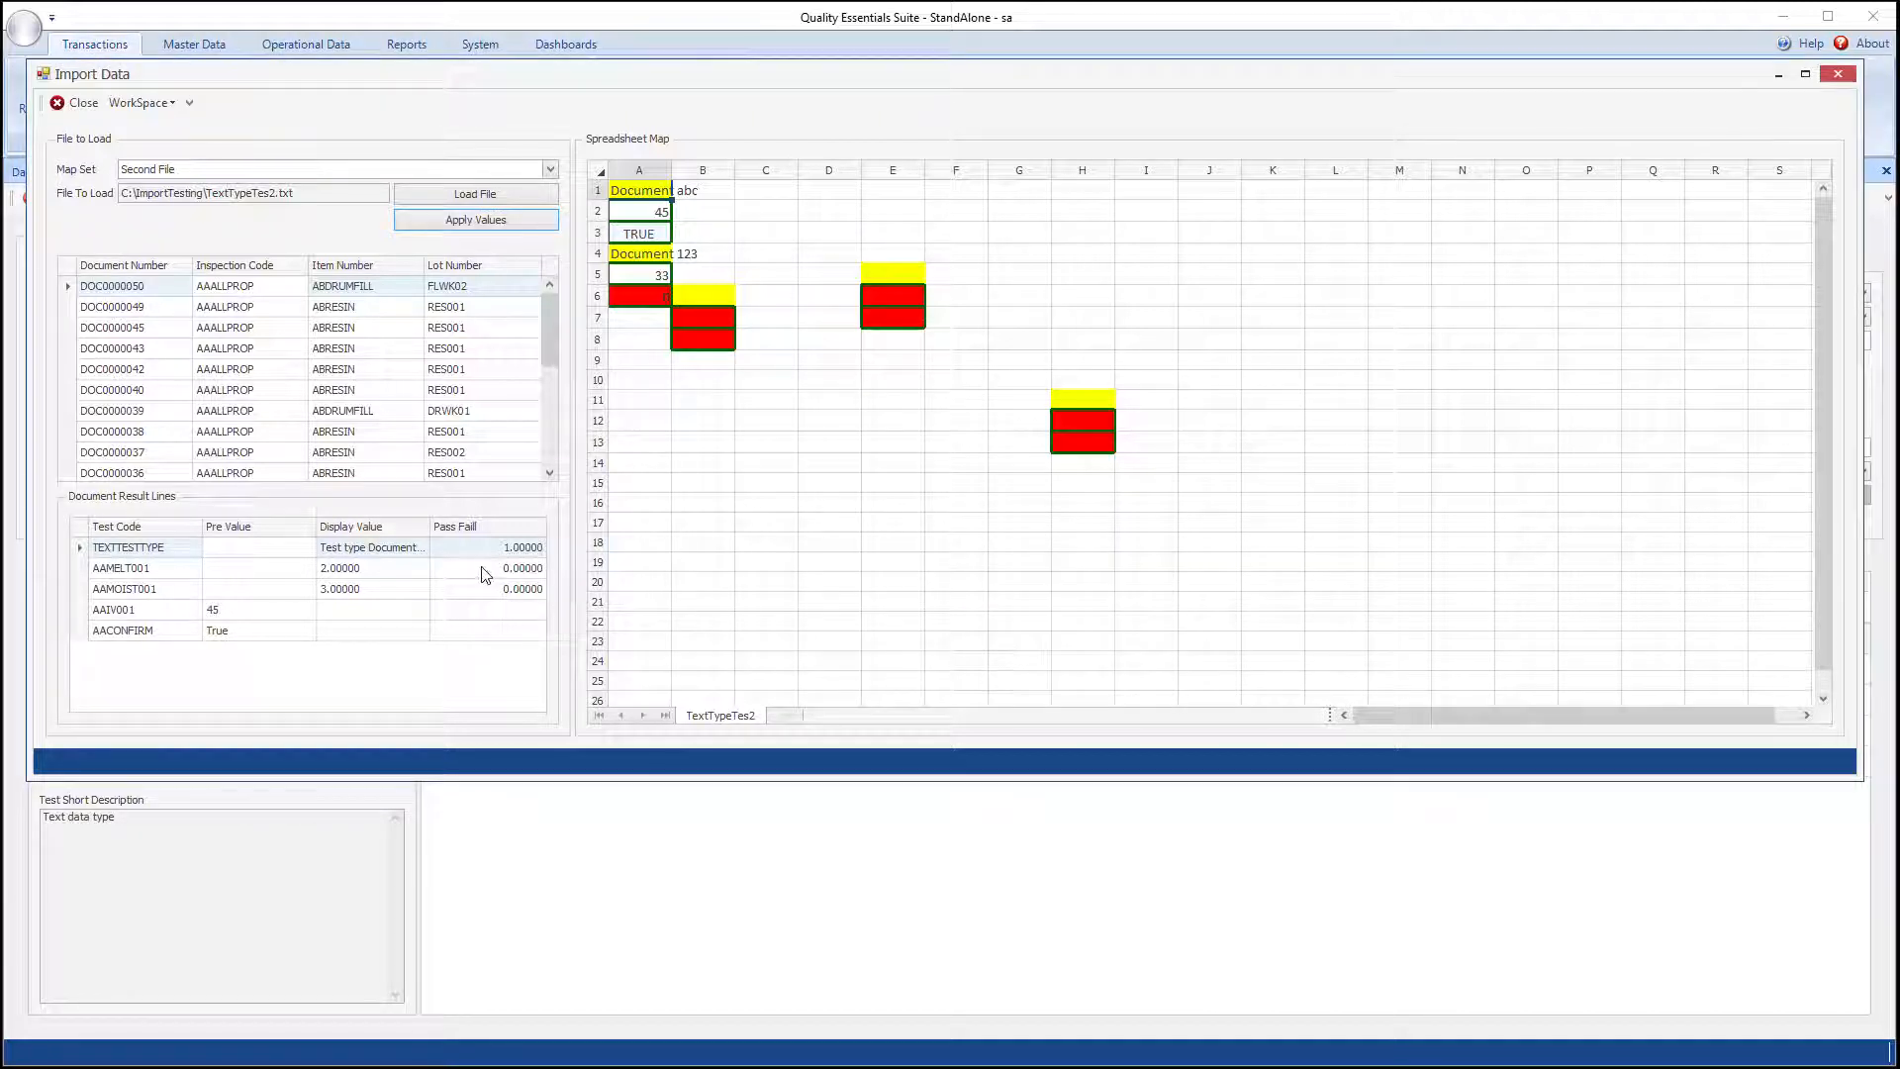